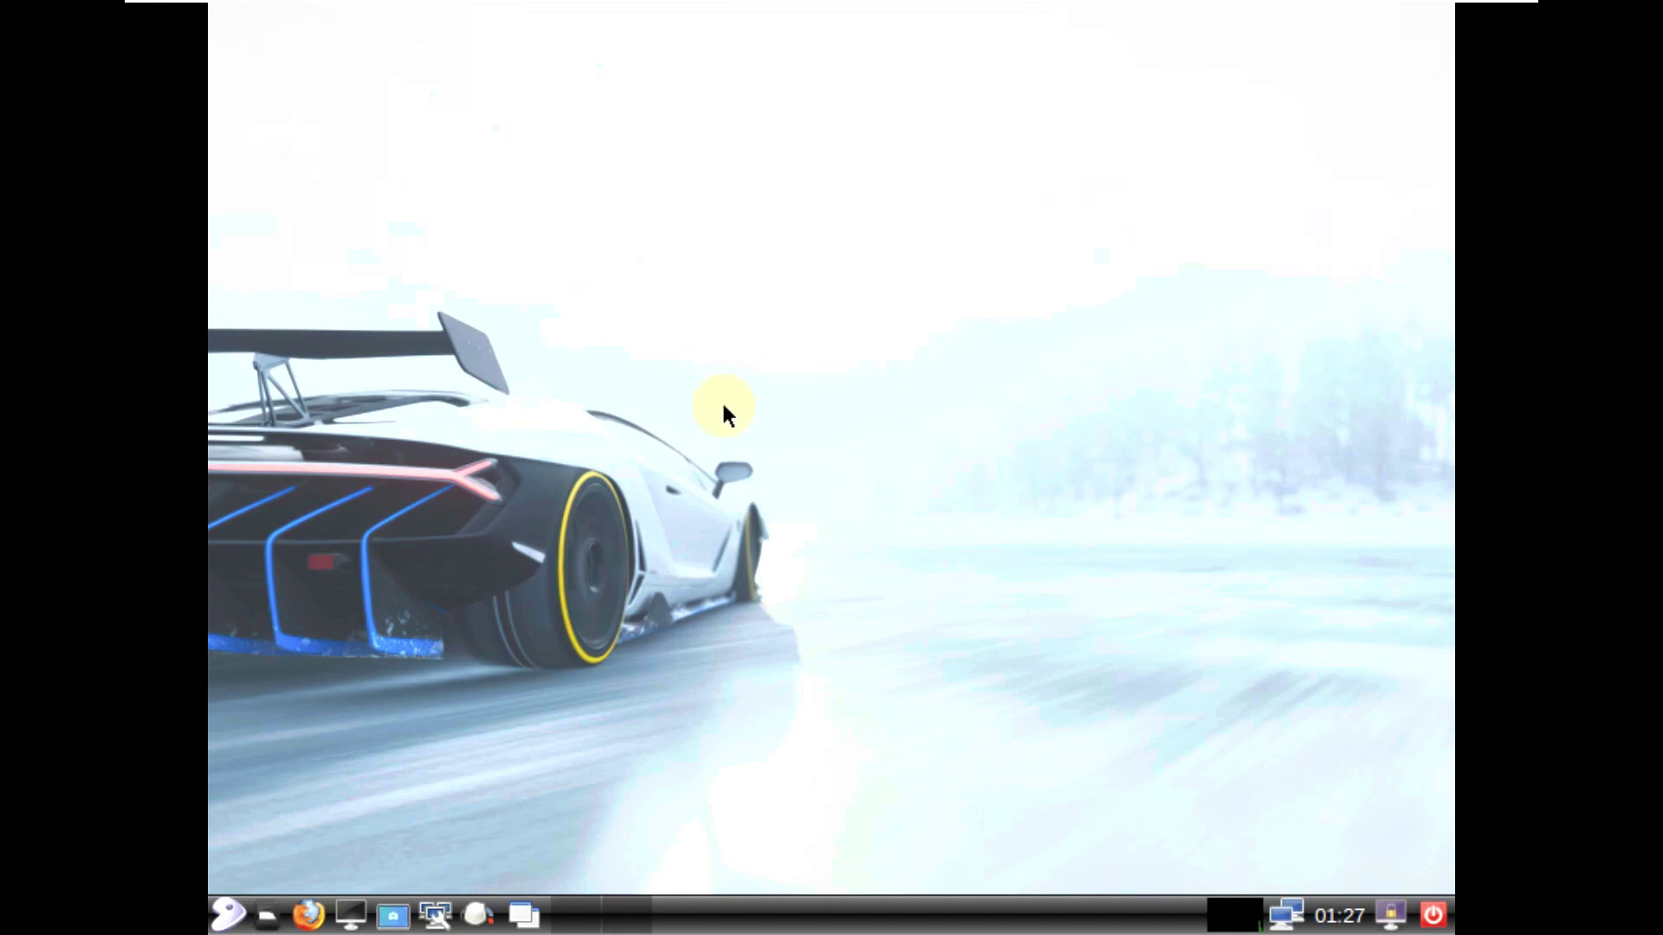
Step: Show the applications menu's Accessories submenu listing Image Viewer, Leafpad and Screenshot
{"action": "left_click", "coordinate": [230, 911]}
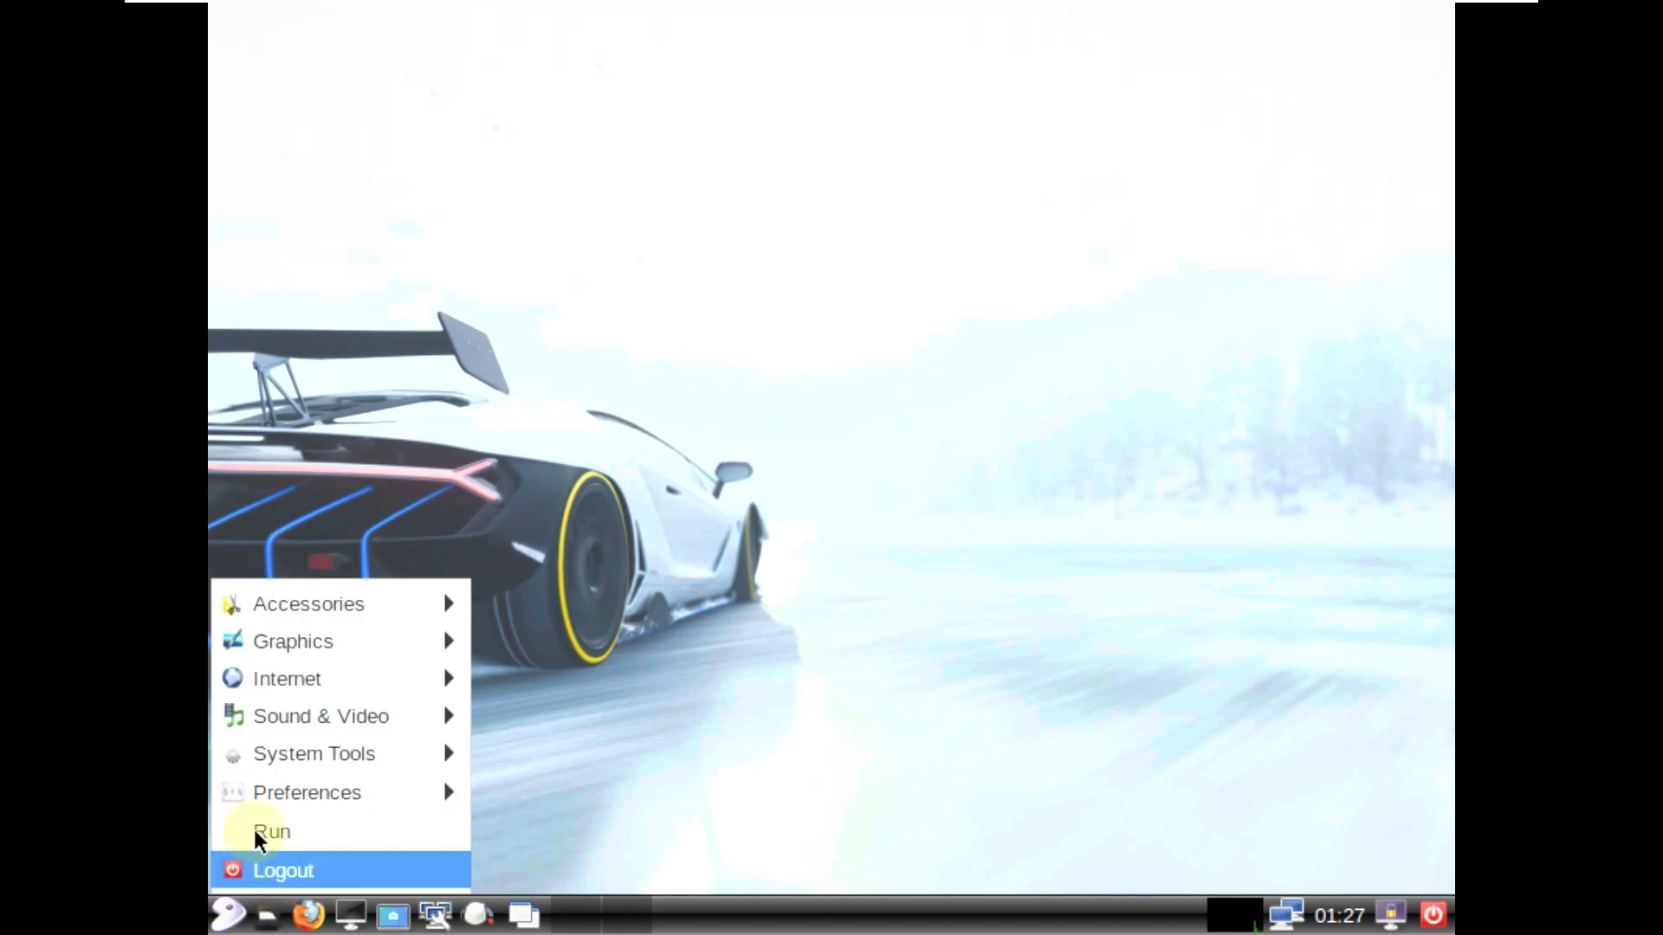
{"action": "mouse_move", "coordinate": [278, 792]}
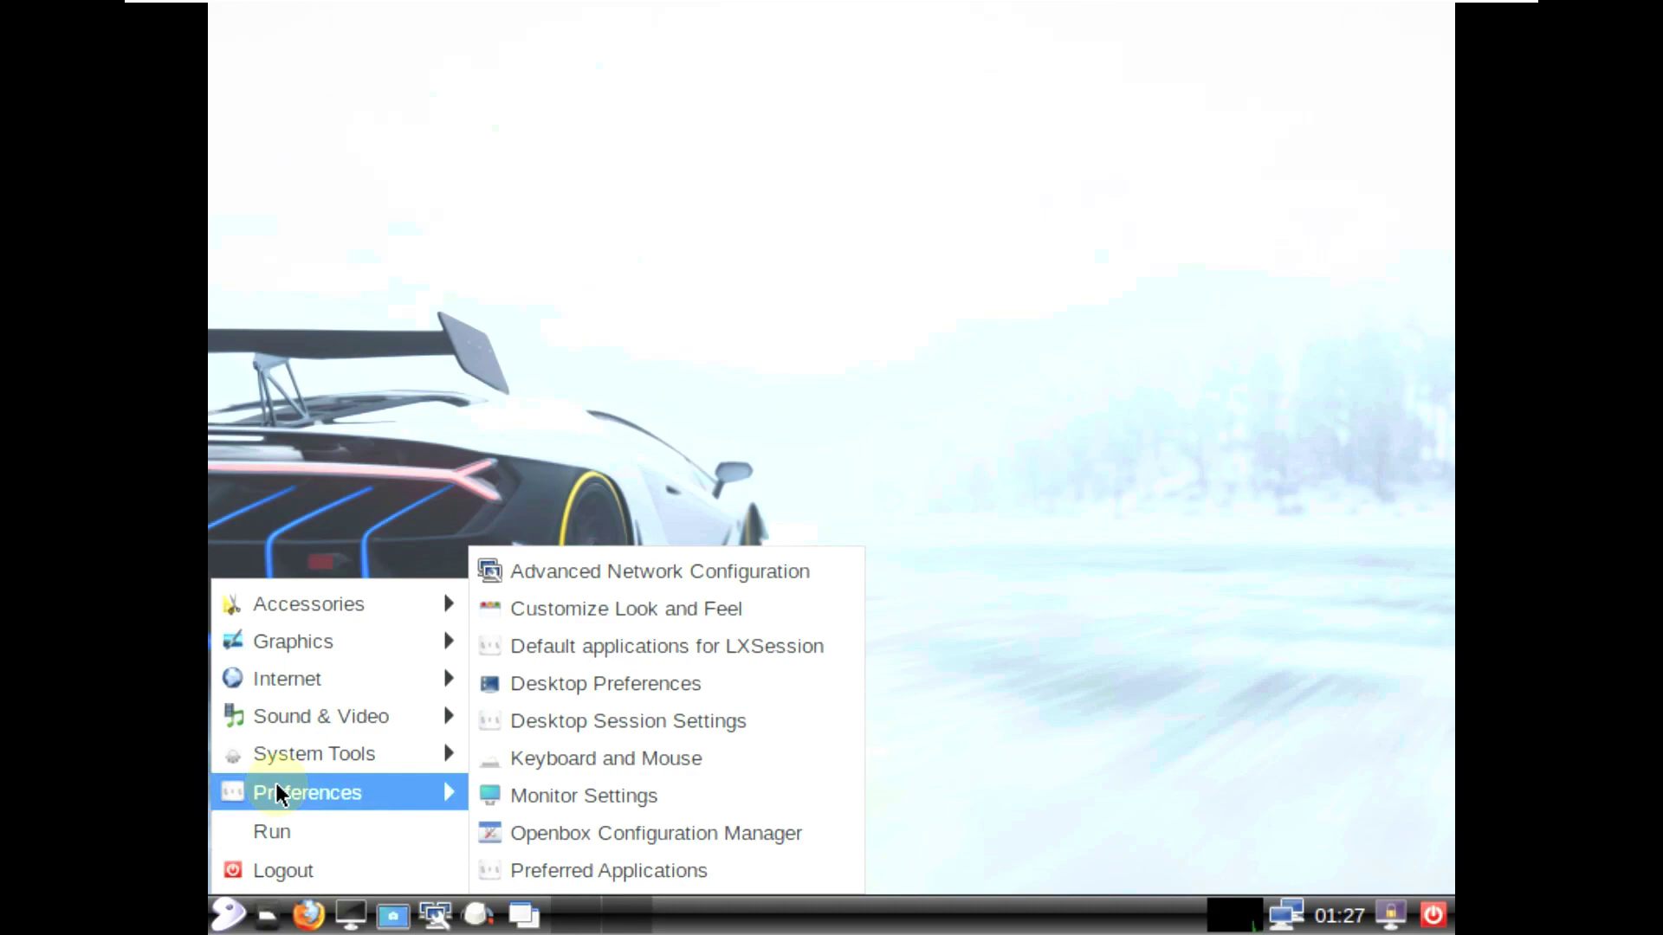
{"action": "mouse_move", "coordinate": [318, 616]}
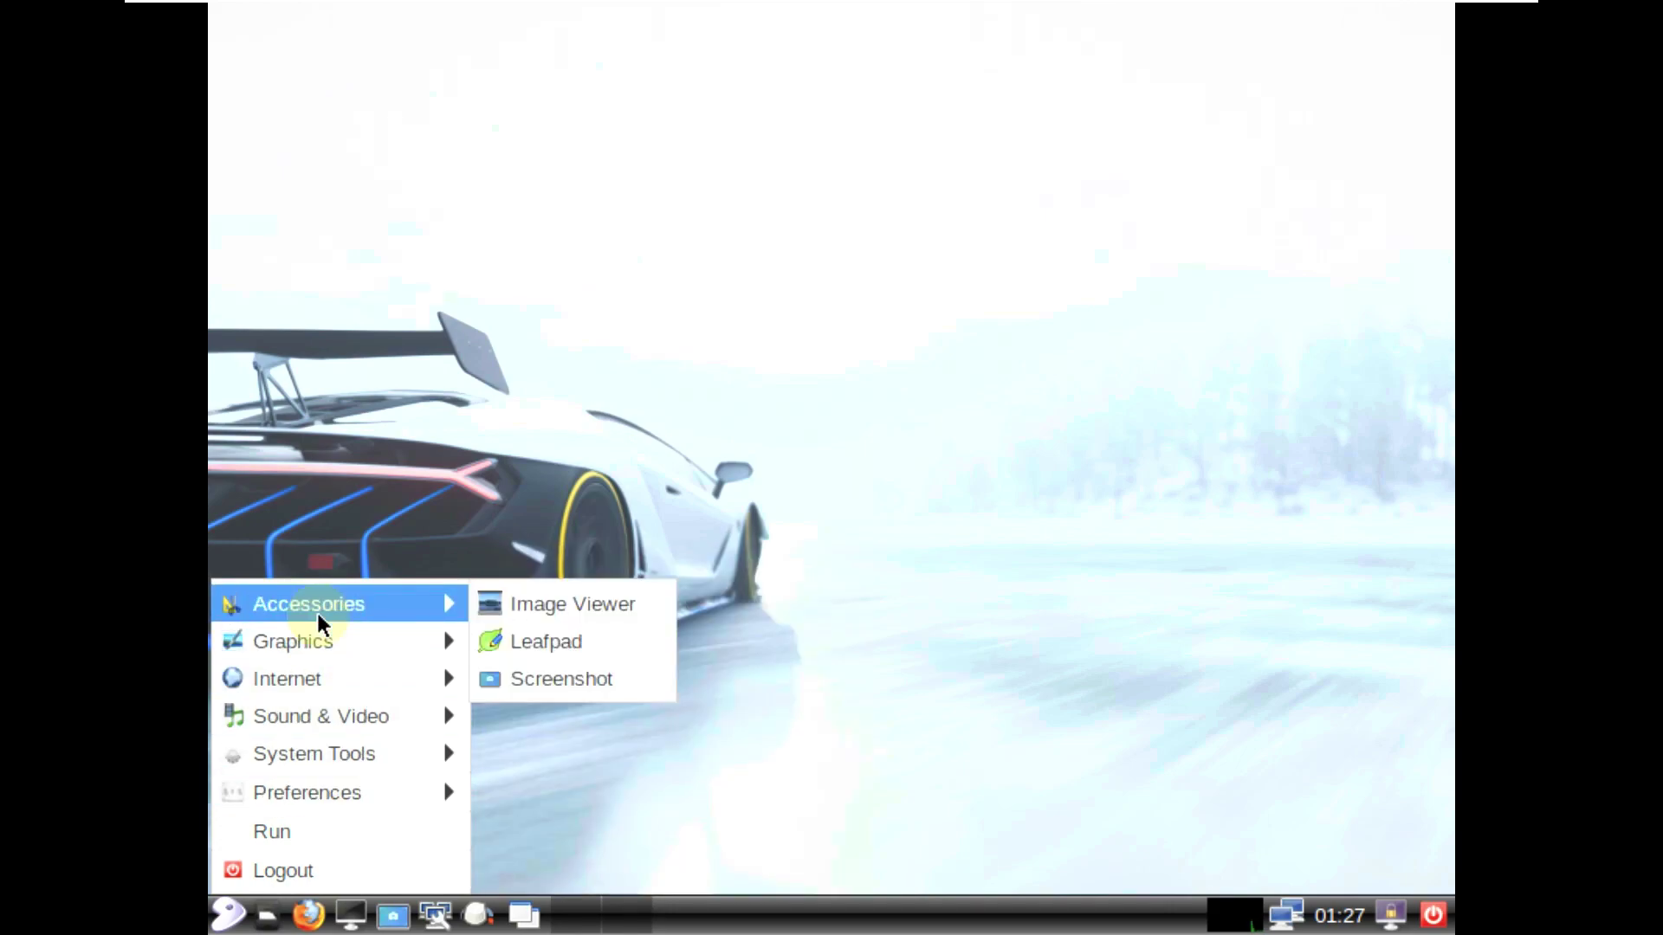
Step: Launch Leafpad and write a one-line note containing a password
{"action": "left_click", "coordinate": [543, 638]}
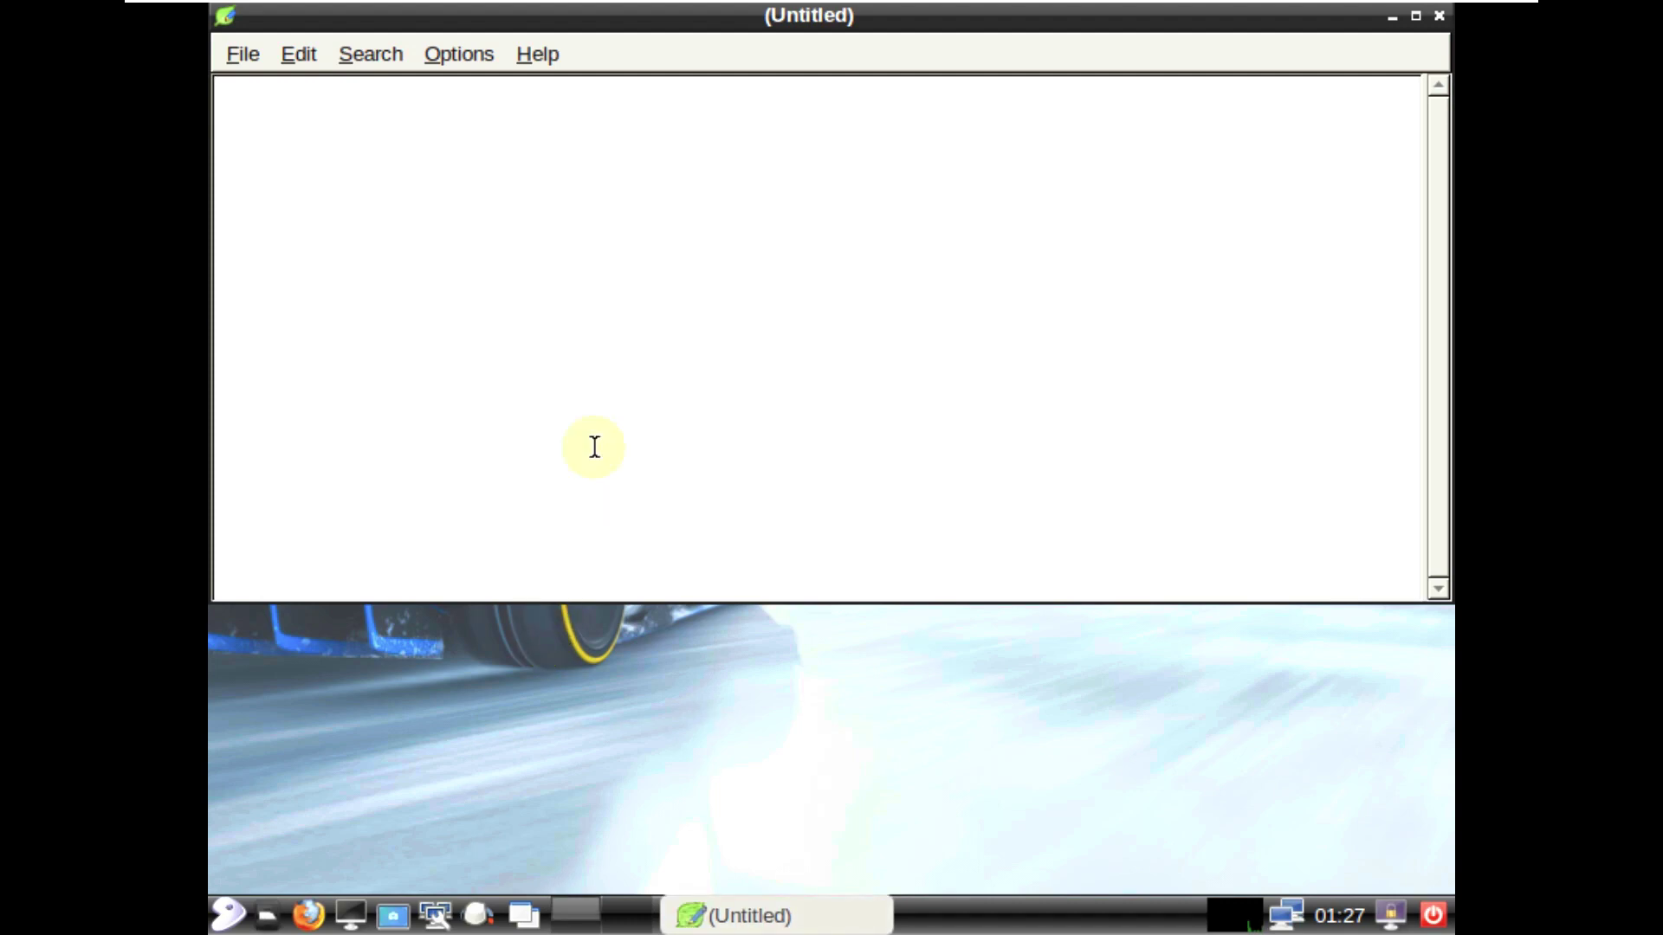
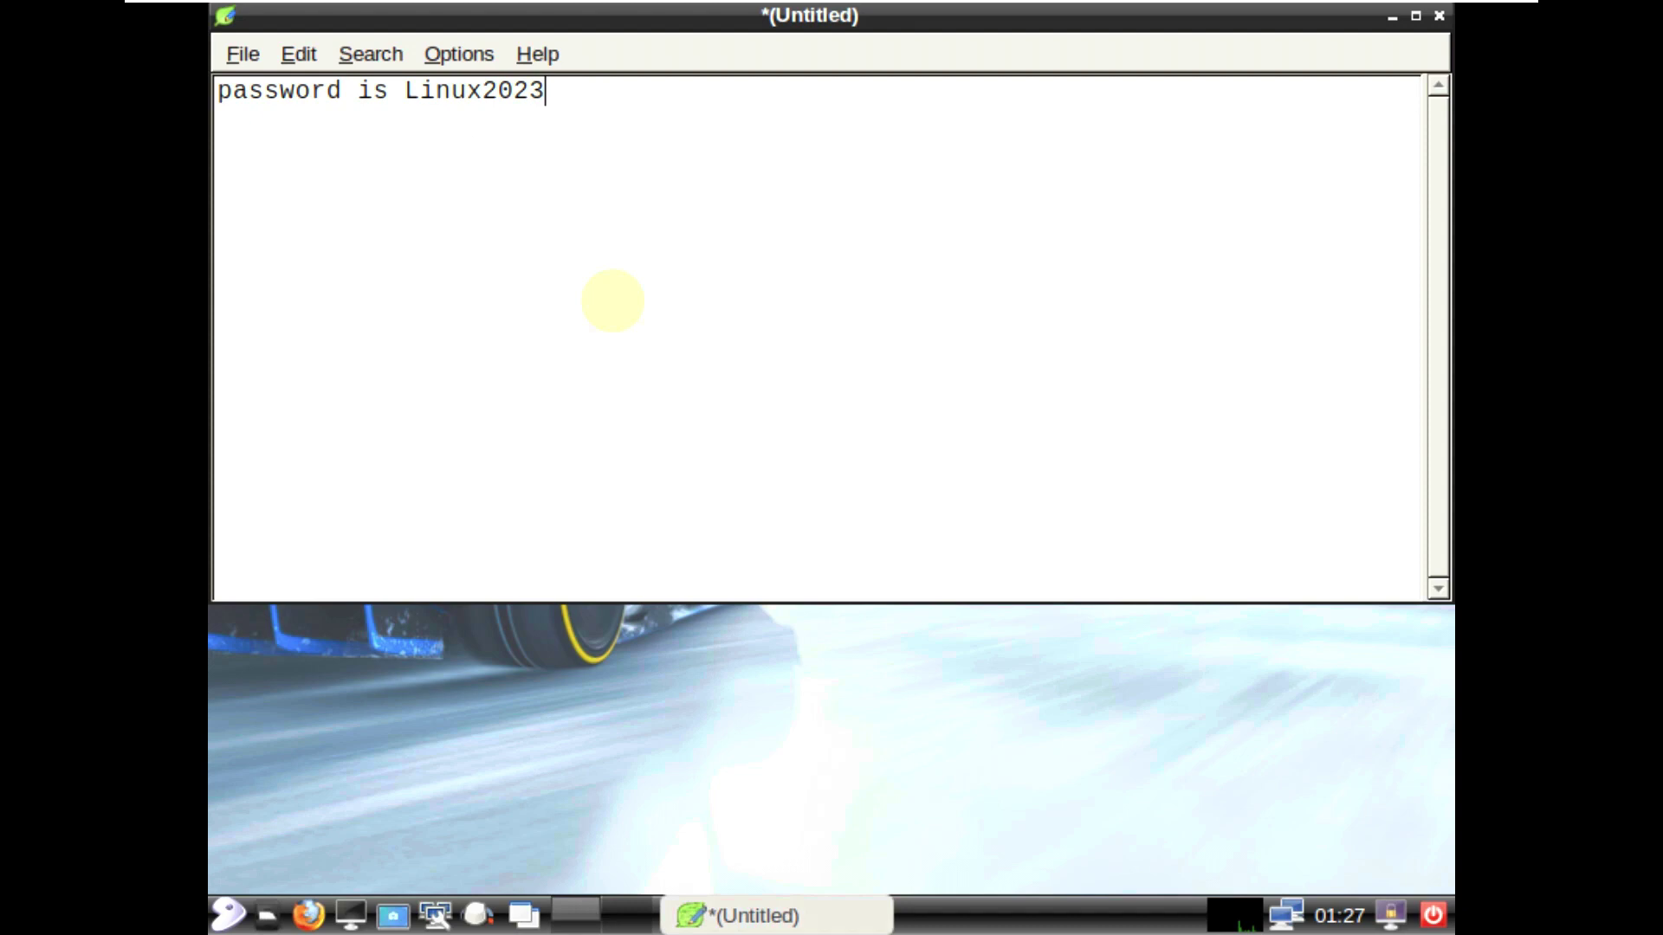
{"action": "left_click_drag", "start_coordinate": [576, 90], "coordinate": [404, 86]}
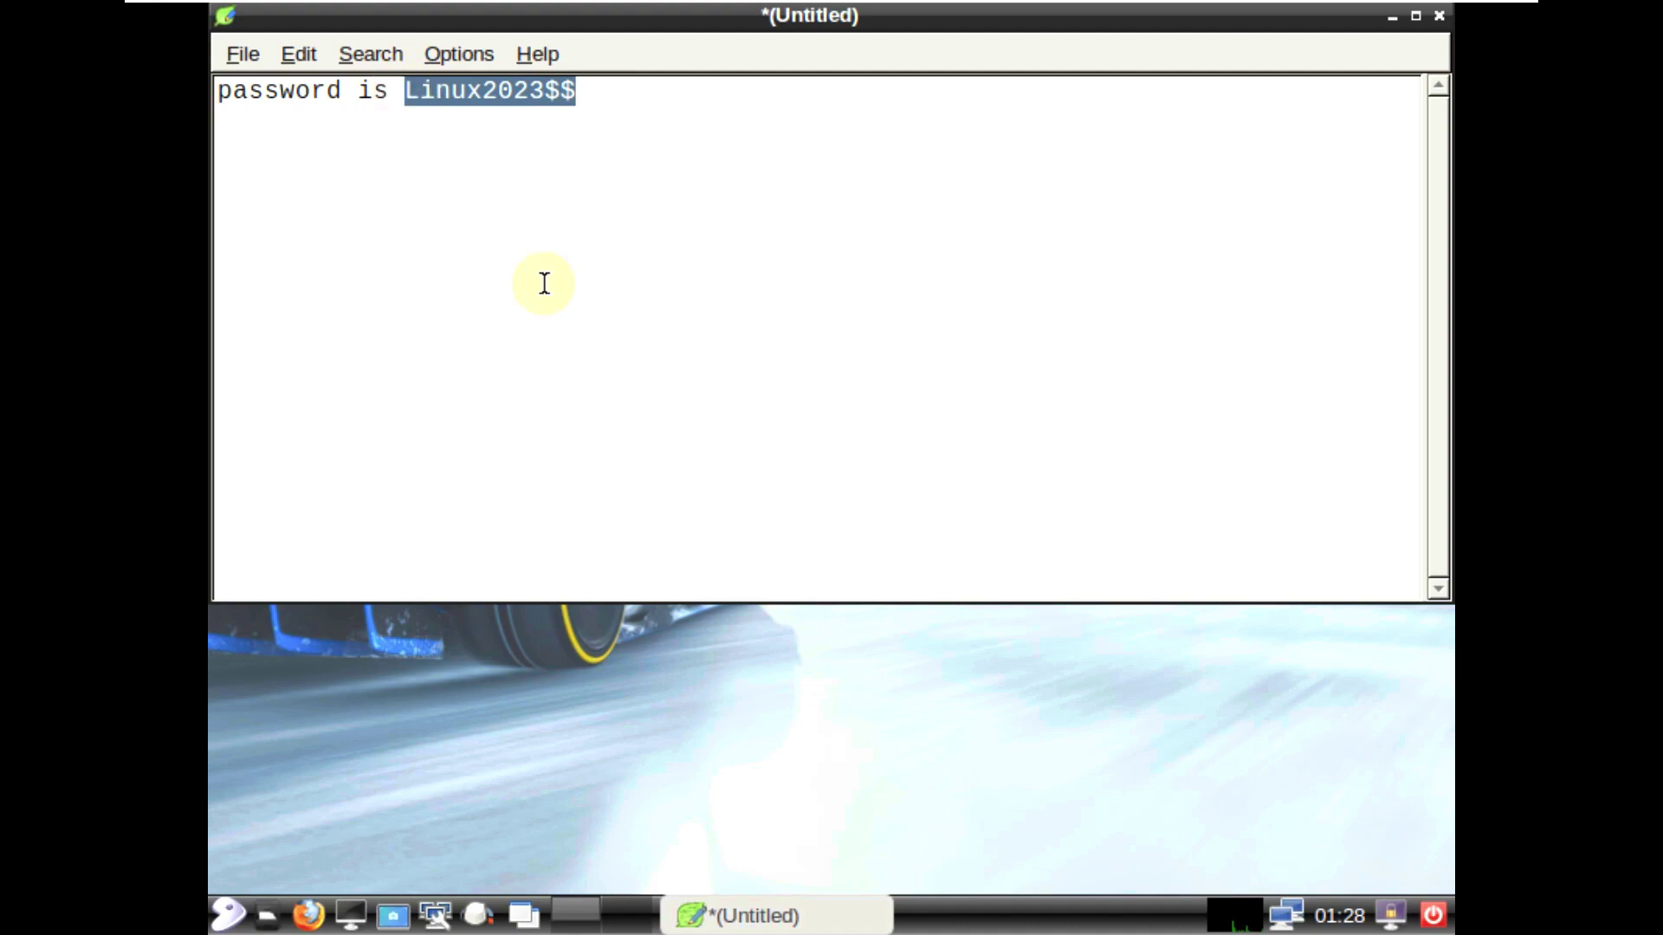
{"action": "left_click", "coordinate": [565, 326]}
Step: View Leafpad's About information, then close the editor without saving the note
{"action": "left_click", "coordinate": [535, 53]}
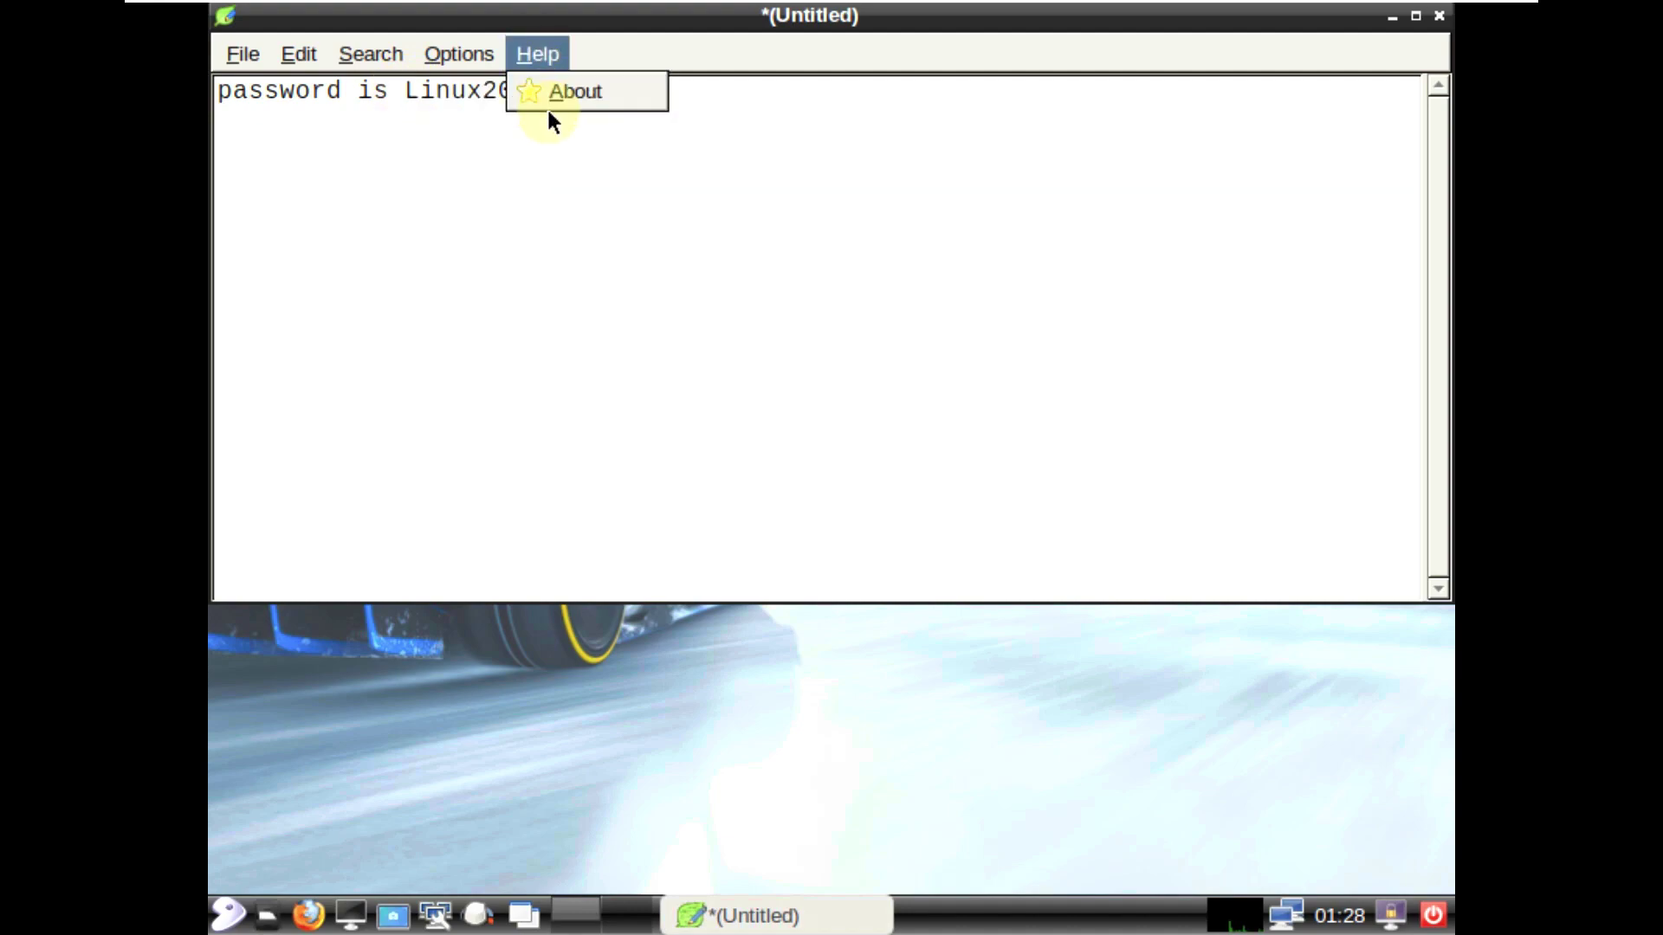
{"action": "left_click", "coordinate": [553, 97]}
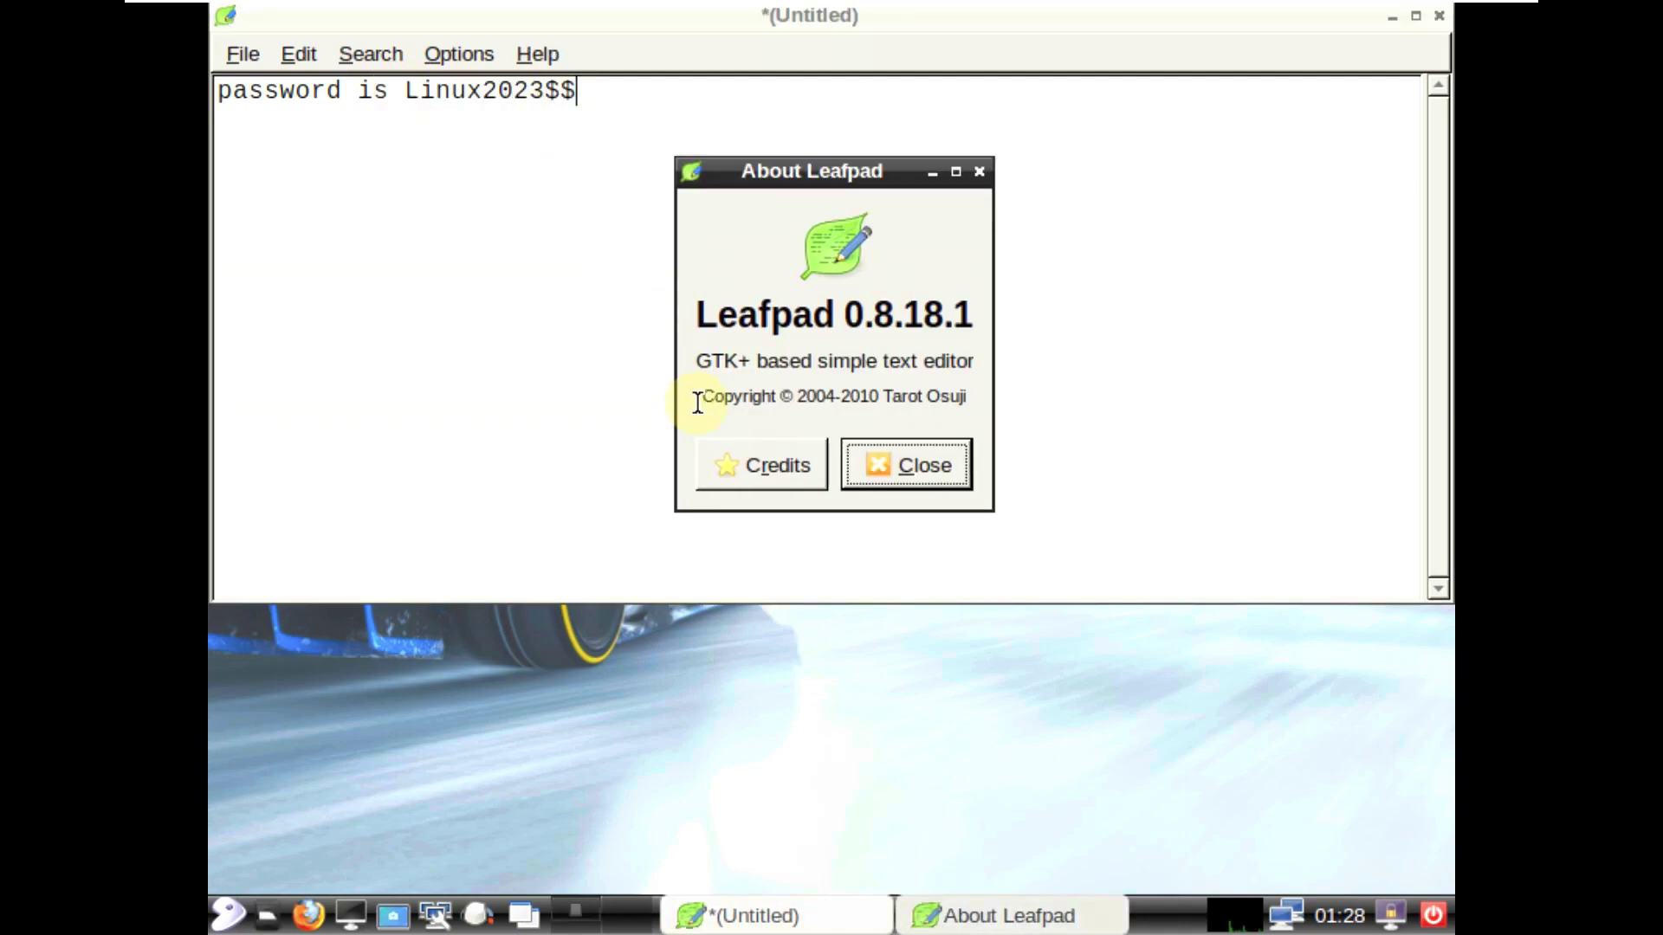
{"action": "left_click", "coordinate": [877, 470]}
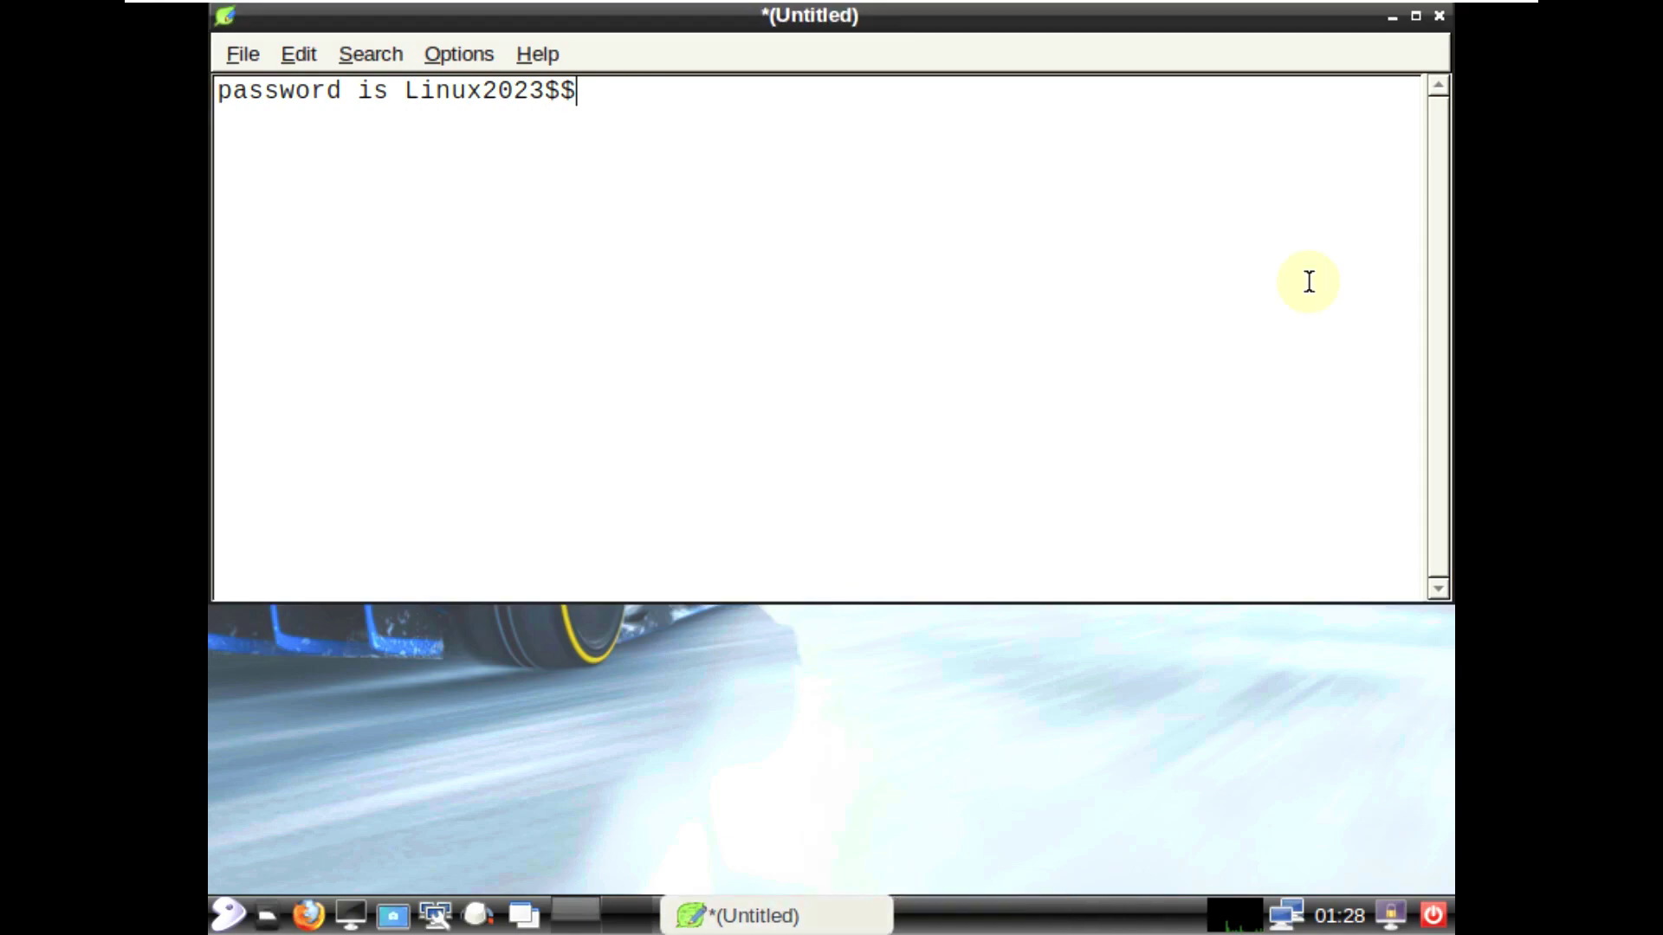
{"action": "left_click", "coordinate": [1439, 15]}
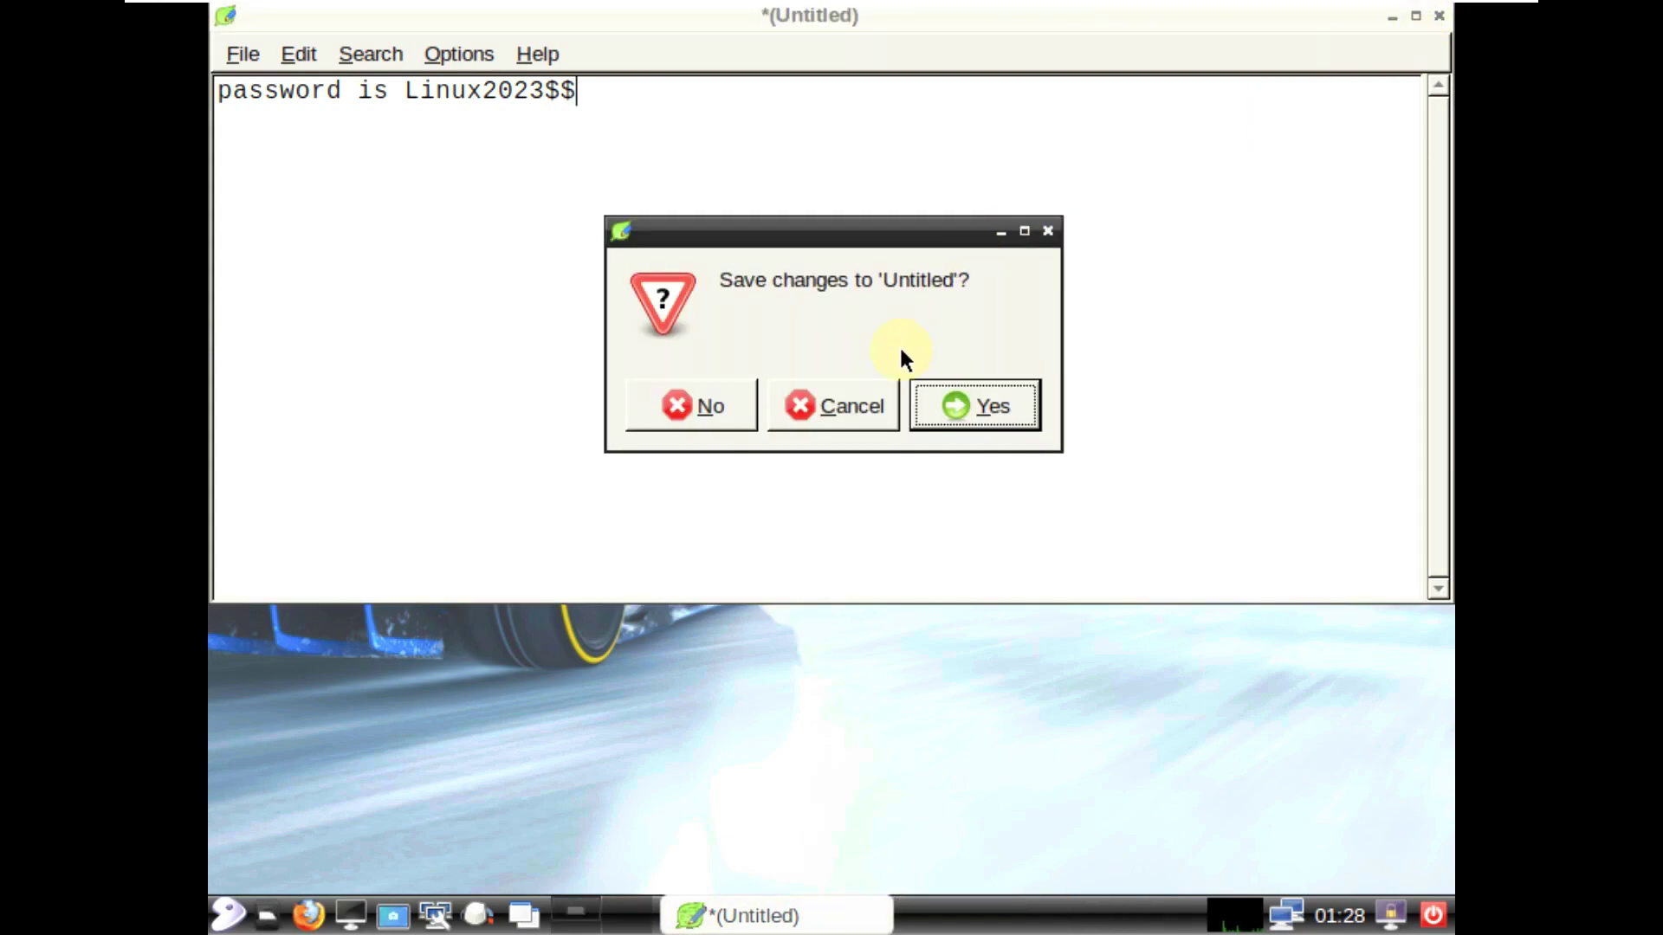
{"action": "left_click", "coordinate": [730, 415]}
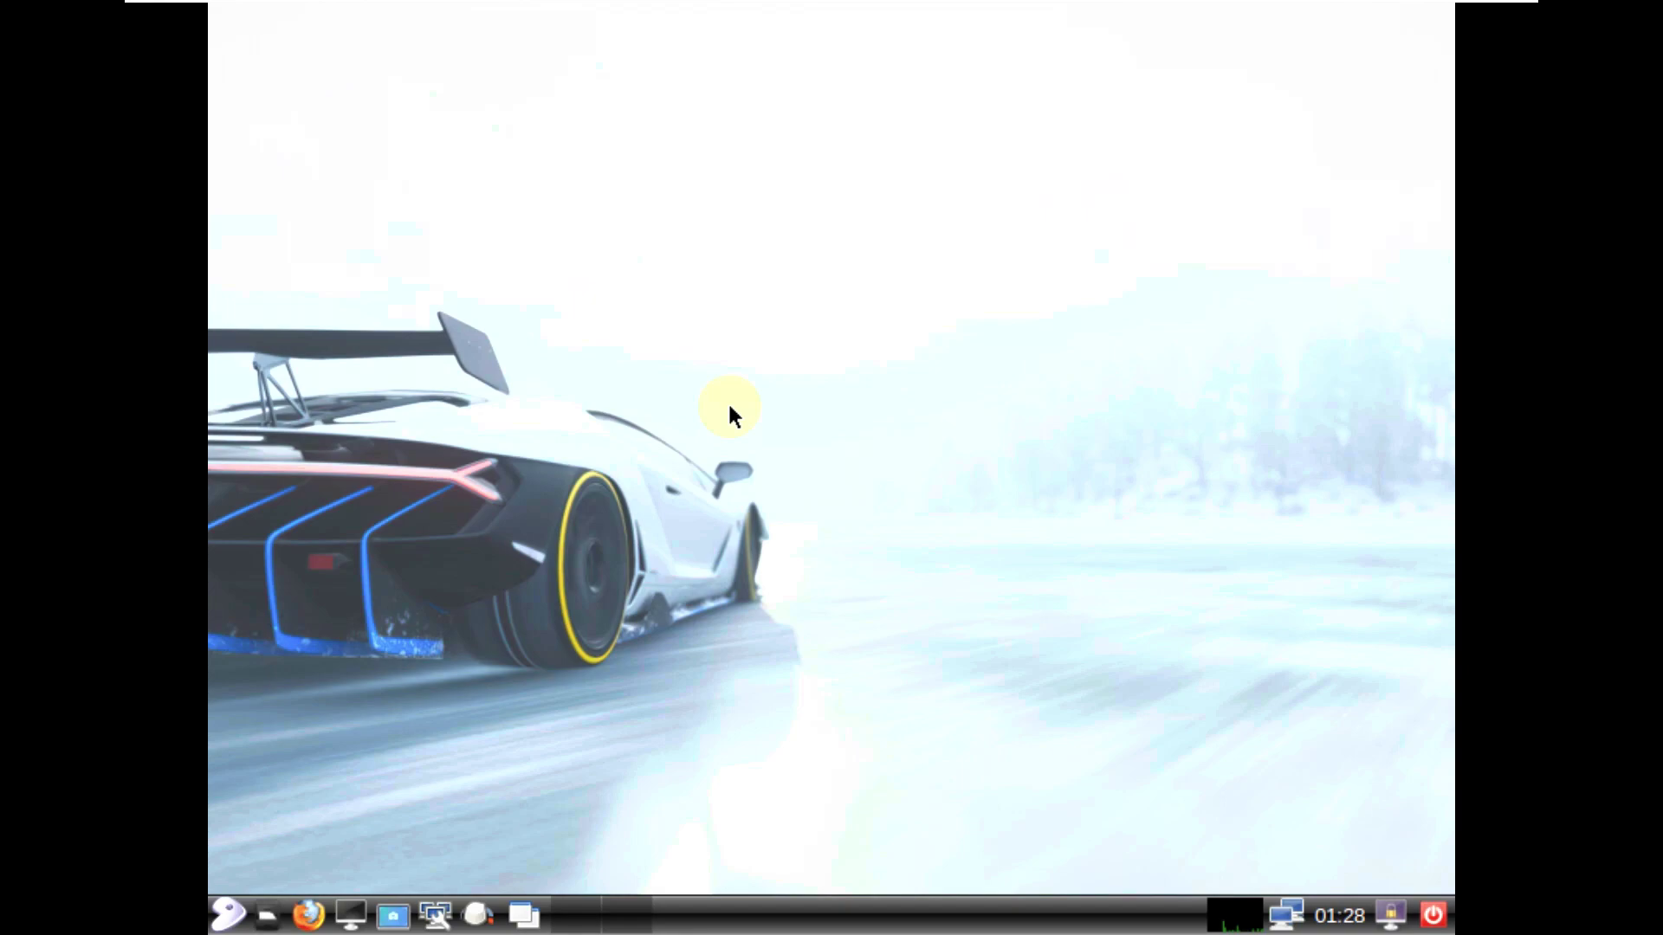
Step: Set the monitor resolution to 1360x768 in Monitor Settings and keep the change
{"action": "left_click", "coordinate": [228, 914]}
{"action": "mouse_move", "coordinate": [298, 740]}
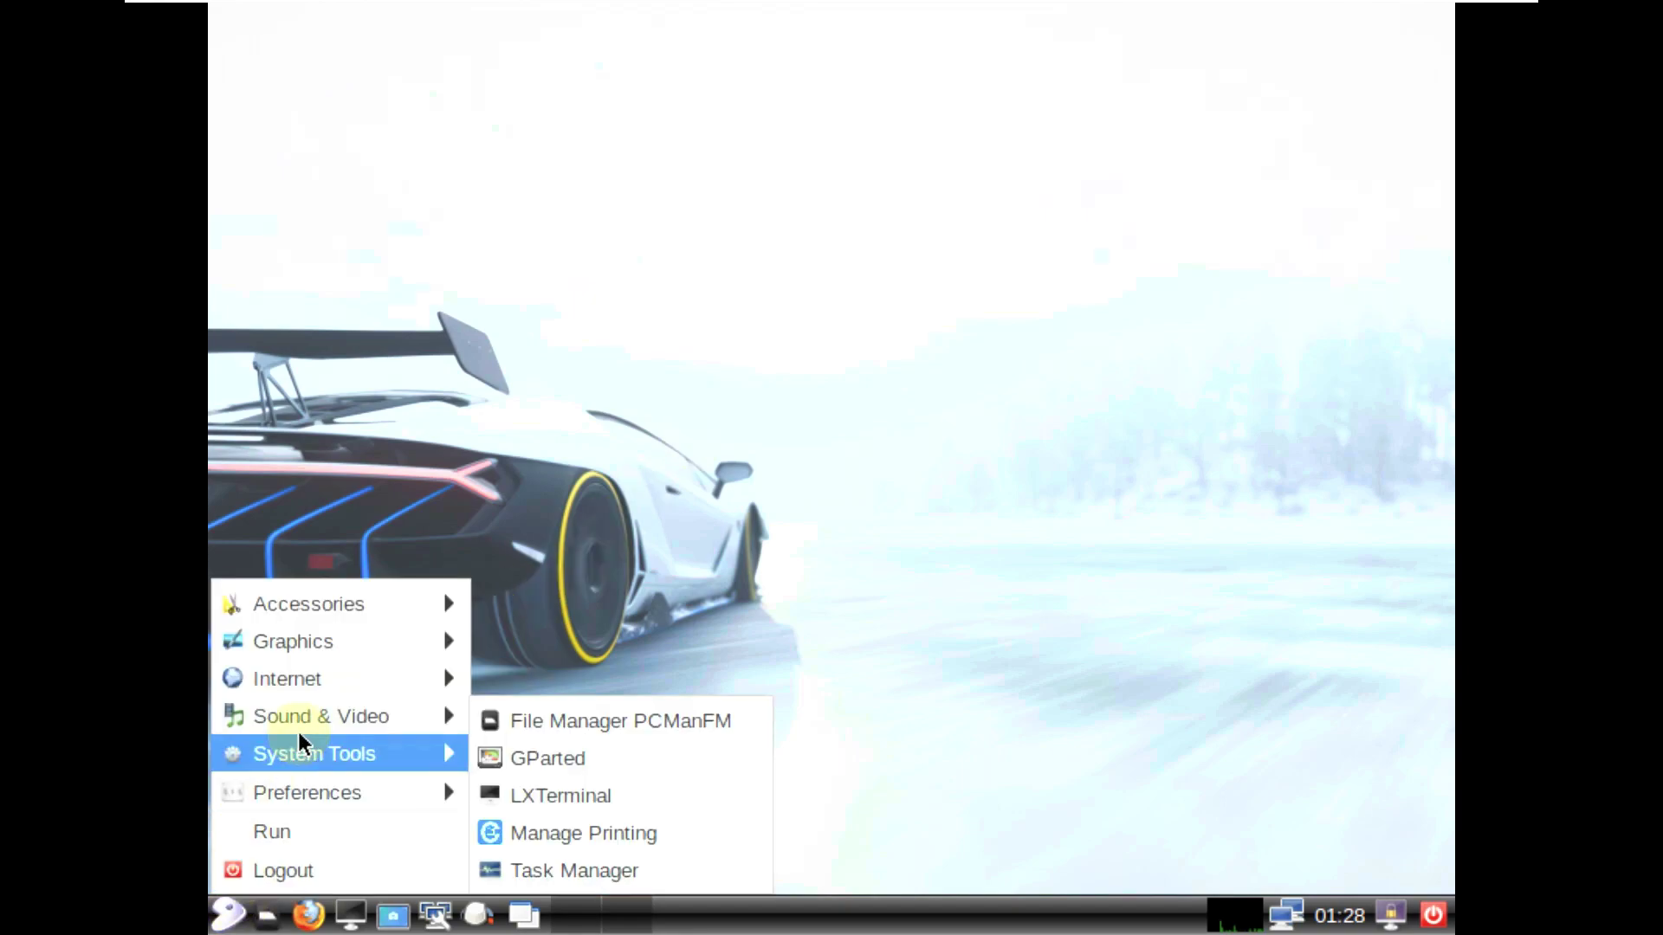
{"action": "mouse_move", "coordinate": [325, 787]}
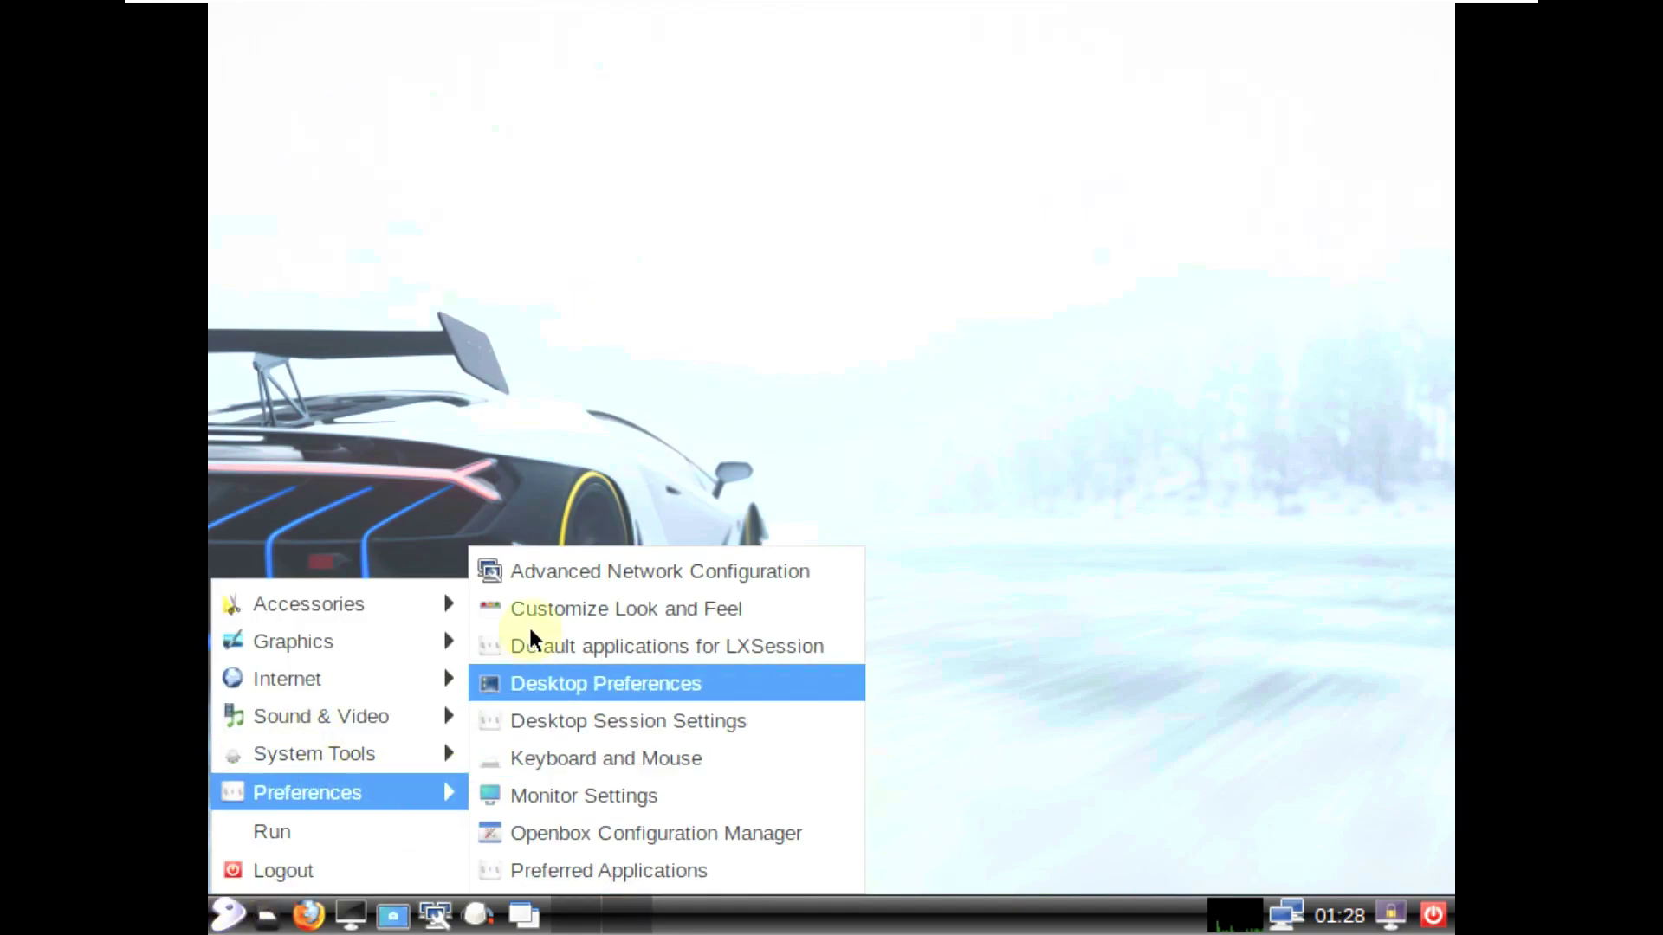
{"action": "left_click", "coordinate": [575, 793]}
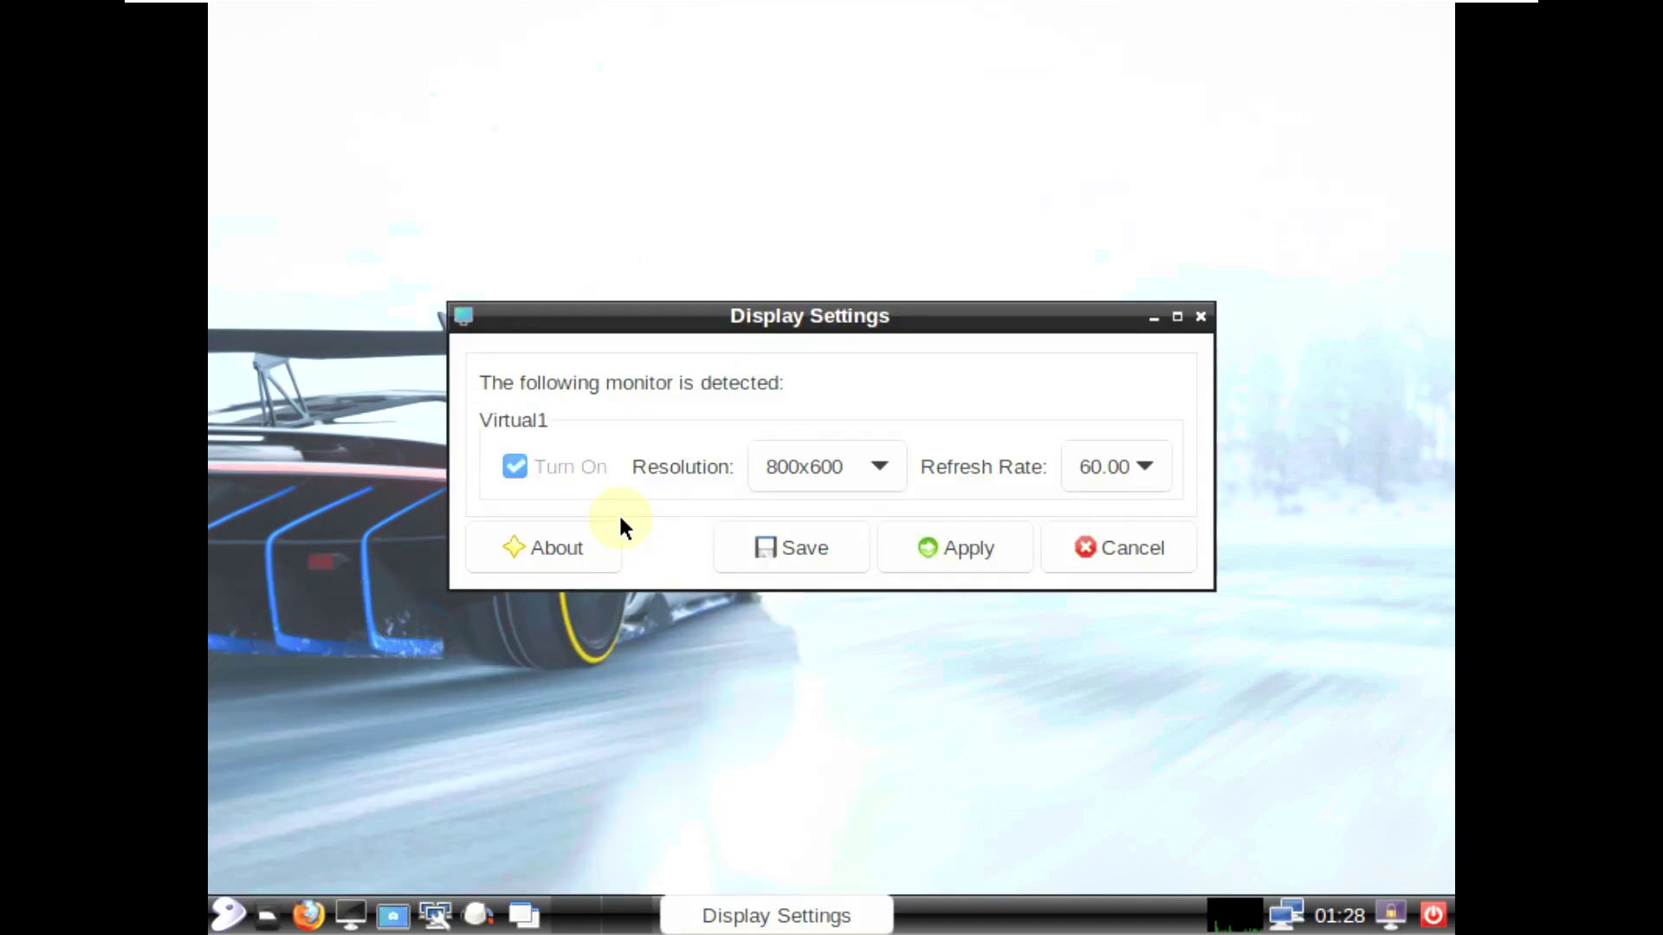
{"action": "left_click", "coordinate": [776, 458]}
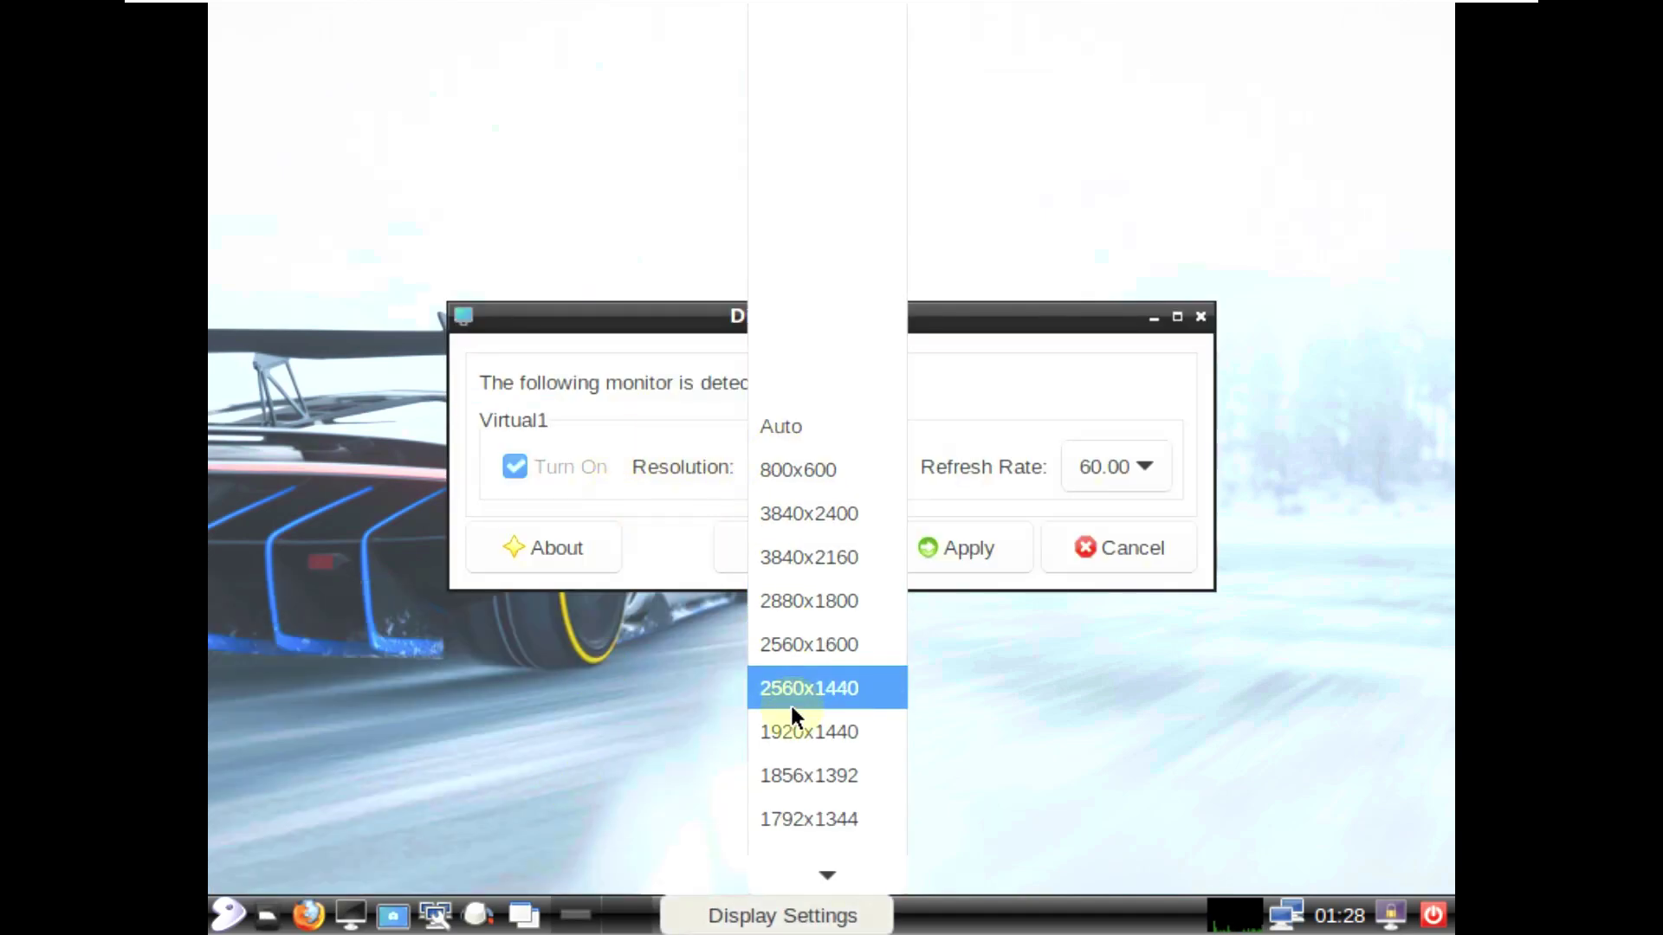
{"action": "scroll", "coordinate": [792, 705], "scroll_direction": "down", "scroll_amount": 6}
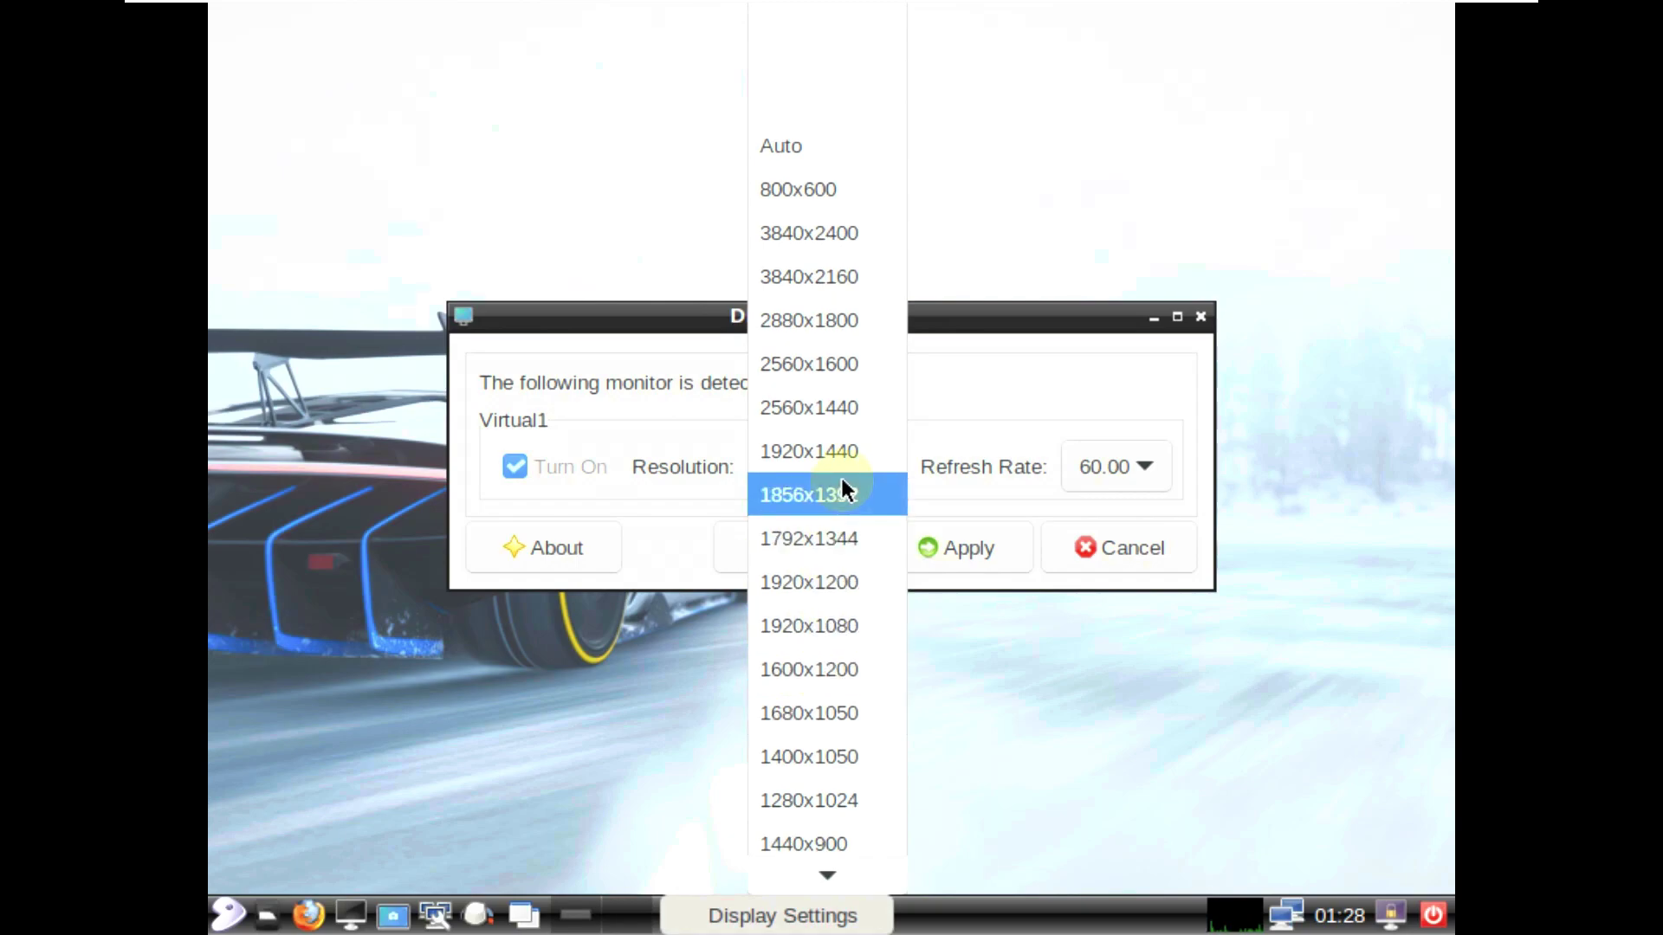
{"action": "scroll", "coordinate": [840, 478], "scroll_direction": "down", "scroll_amount": 1}
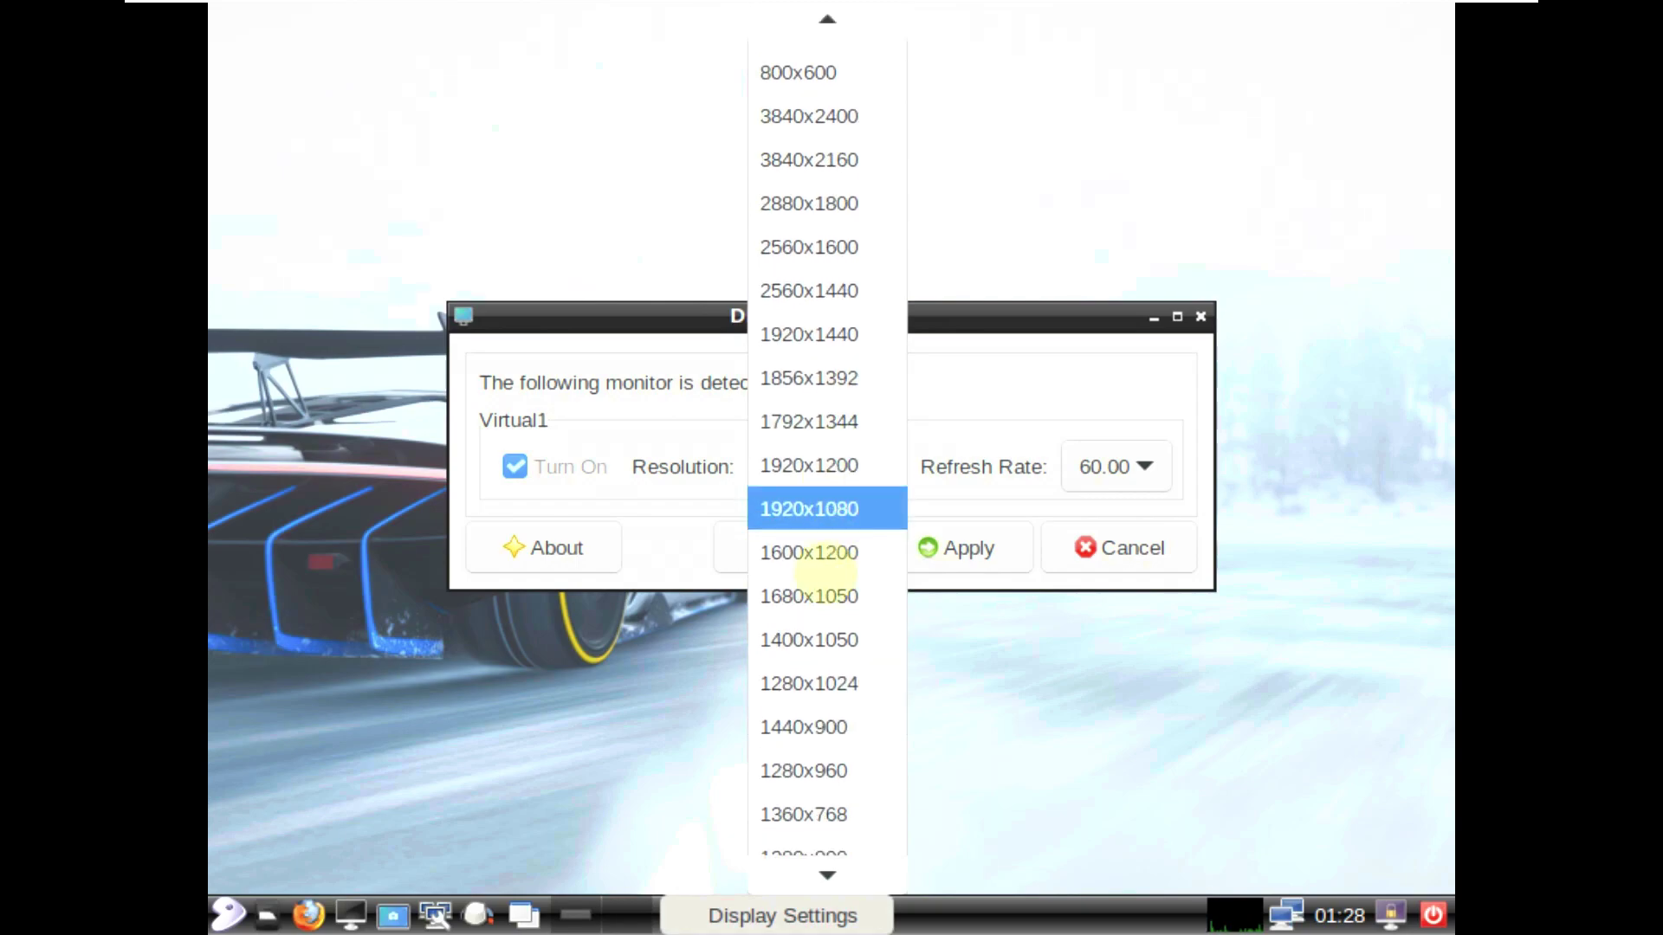
{"action": "left_click", "coordinate": [807, 802]}
{"action": "left_click", "coordinate": [934, 547]}
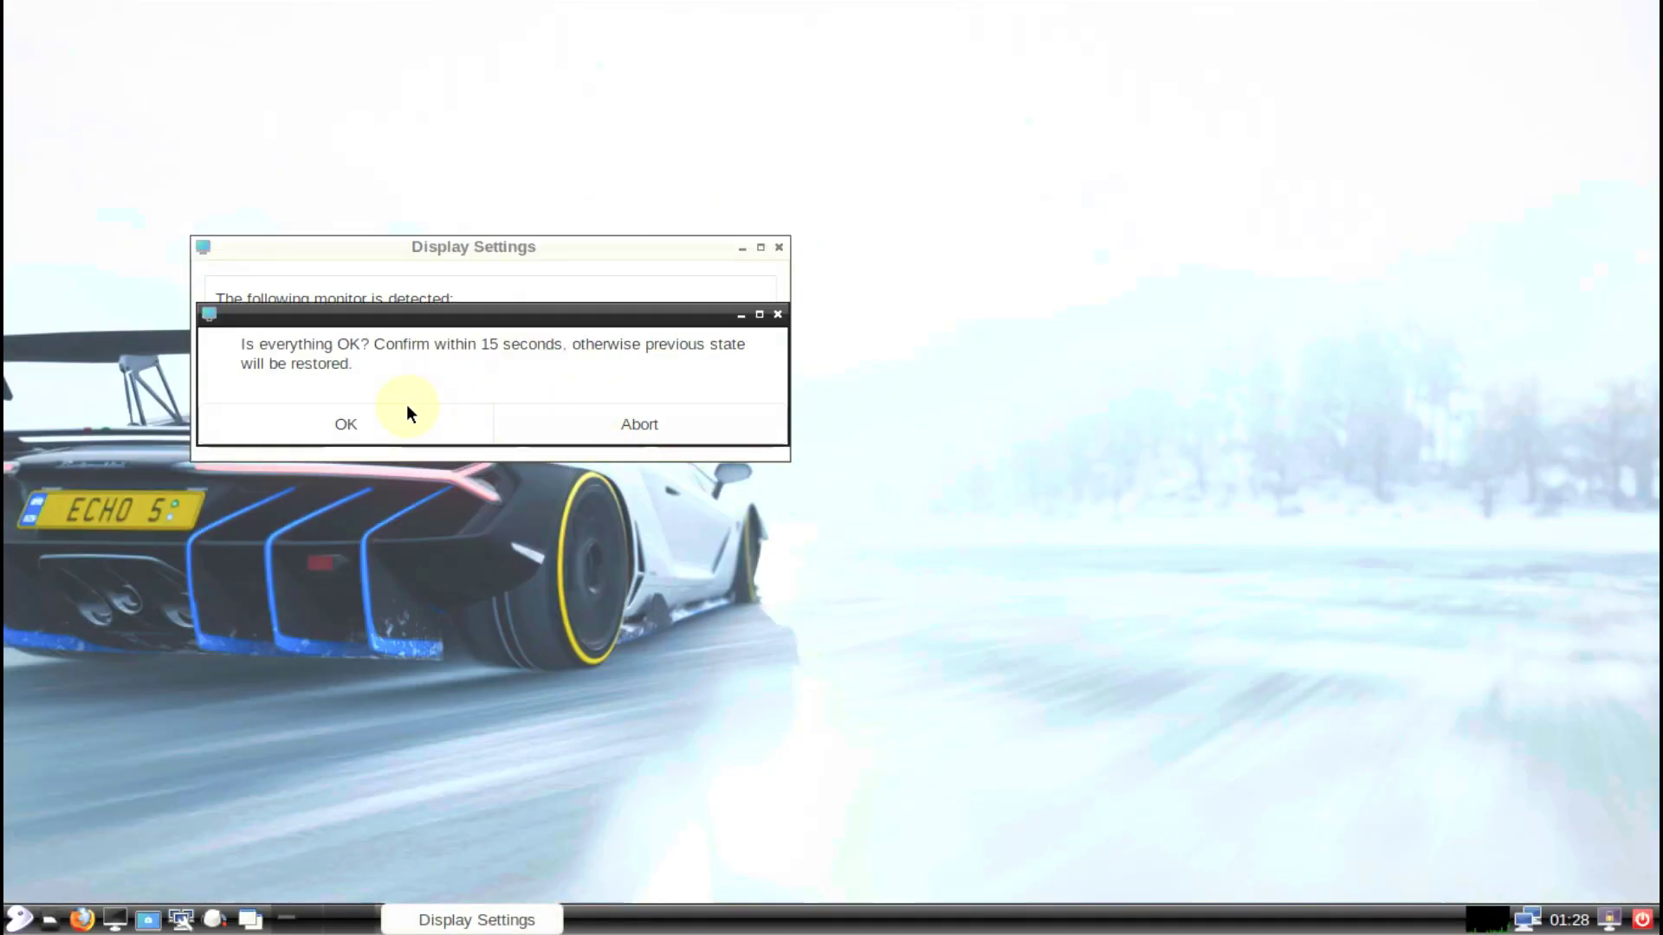
{"action": "left_click", "coordinate": [405, 414]}
Step: Check LXRandR's About information showing version 0.3.2, then close it
{"action": "left_click_drag", "start_coordinate": [443, 261], "coordinate": [775, 390]}
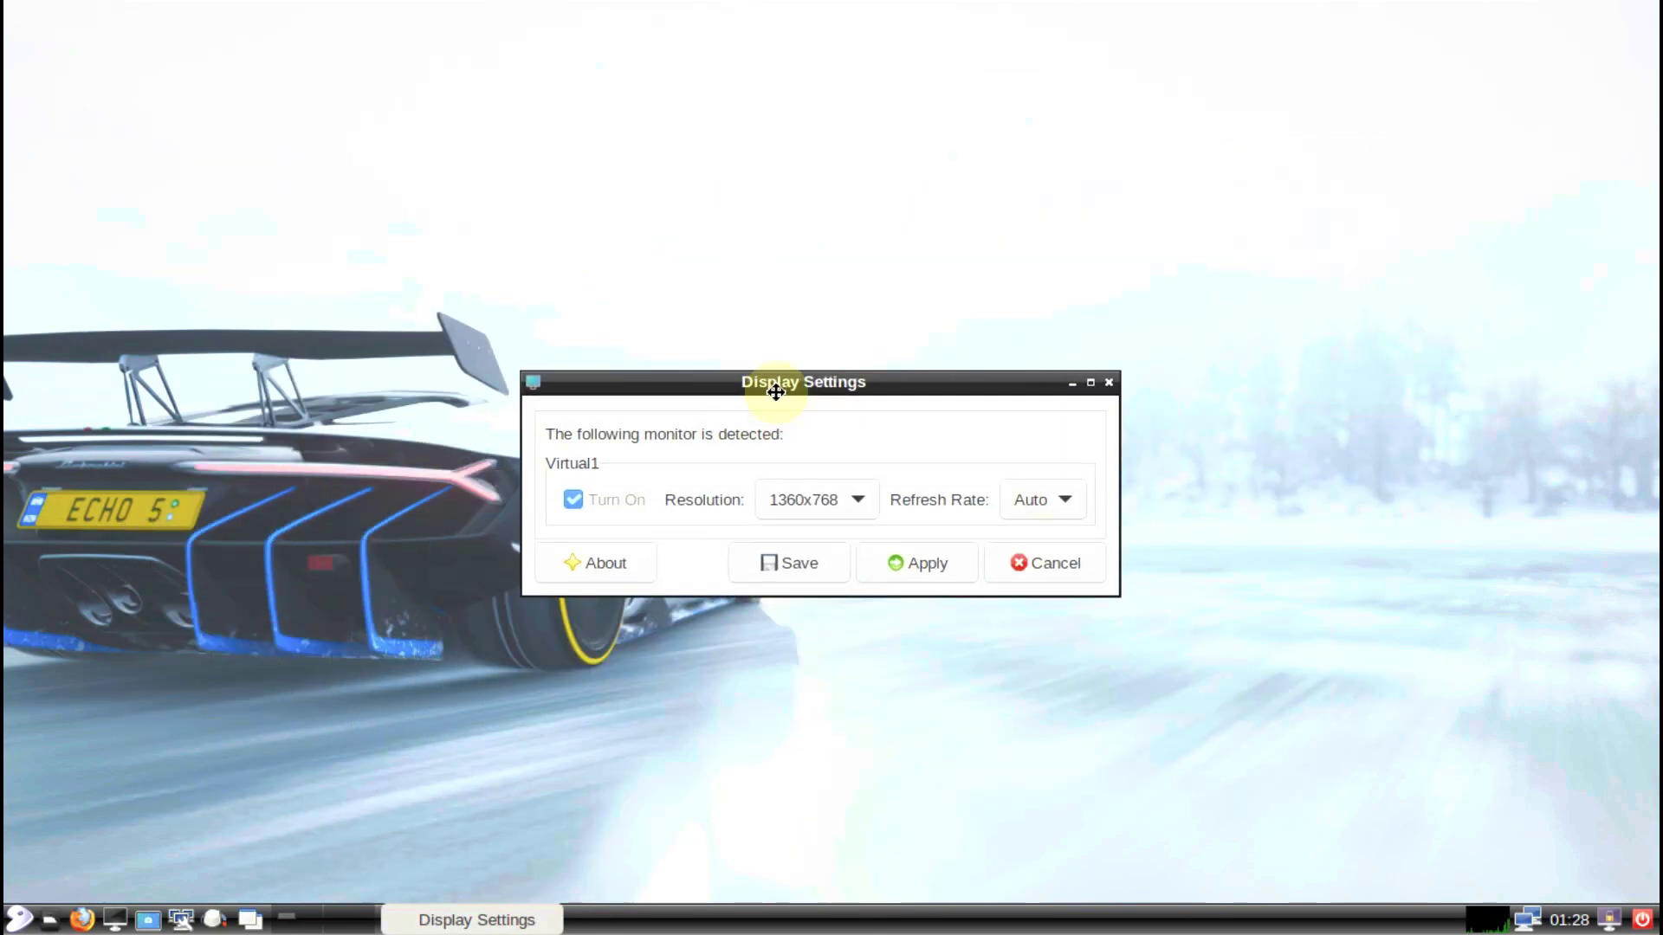
{"action": "left_click", "coordinate": [611, 568]}
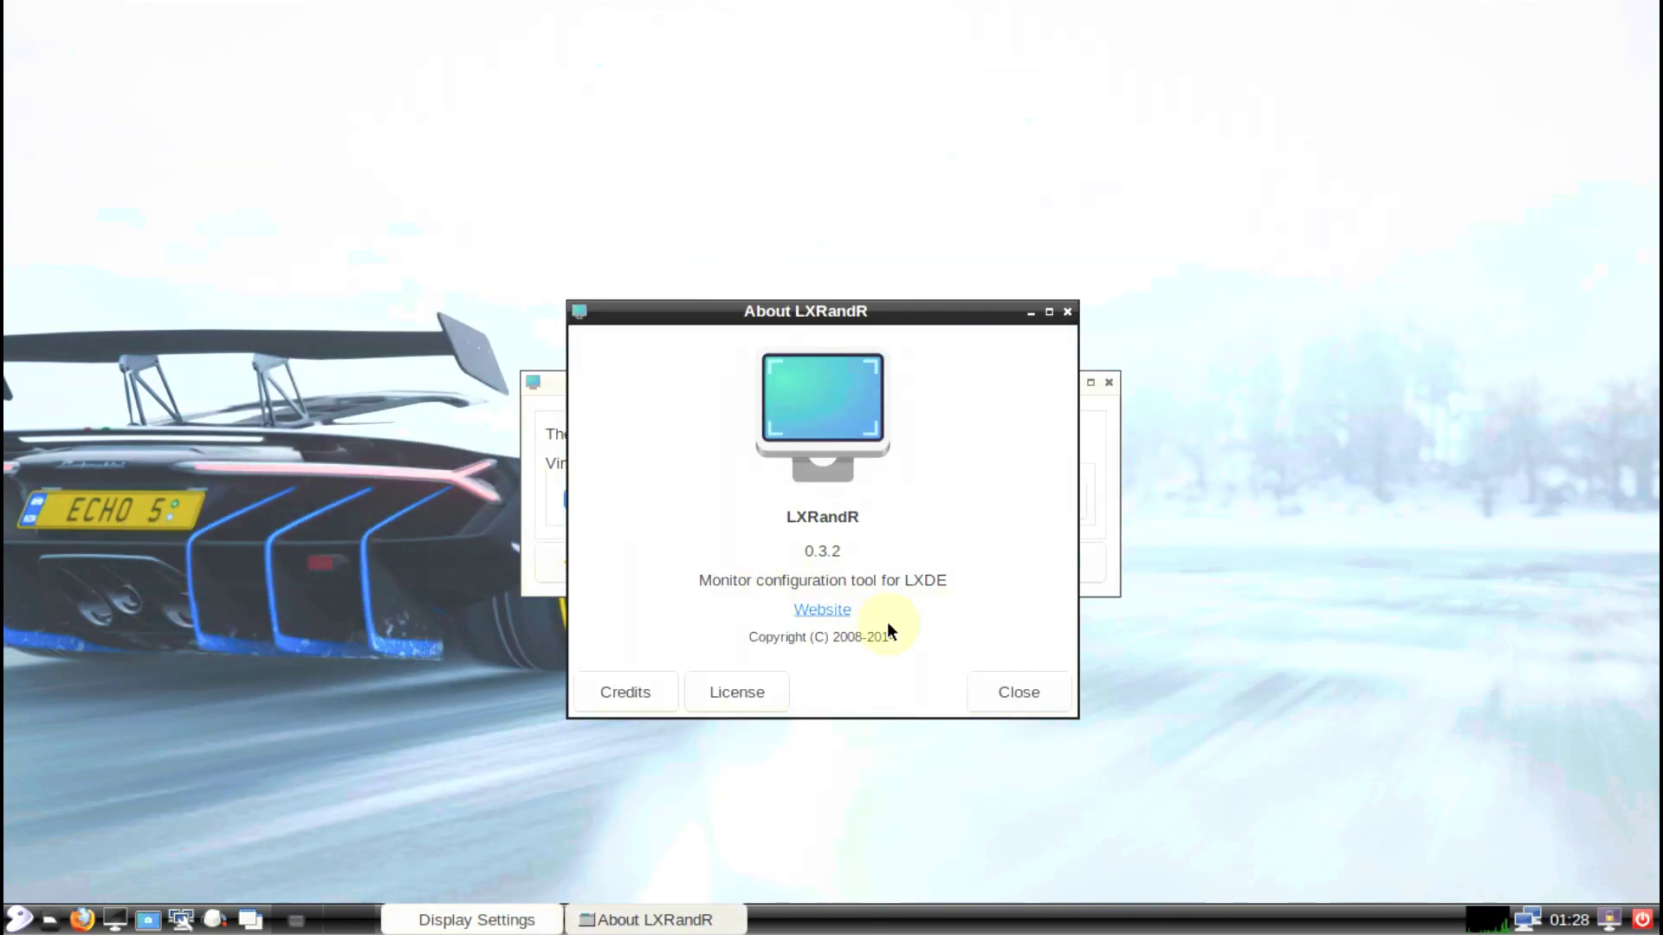
{"action": "left_click", "coordinate": [864, 544]}
{"action": "double_click", "coordinate": [864, 544]}
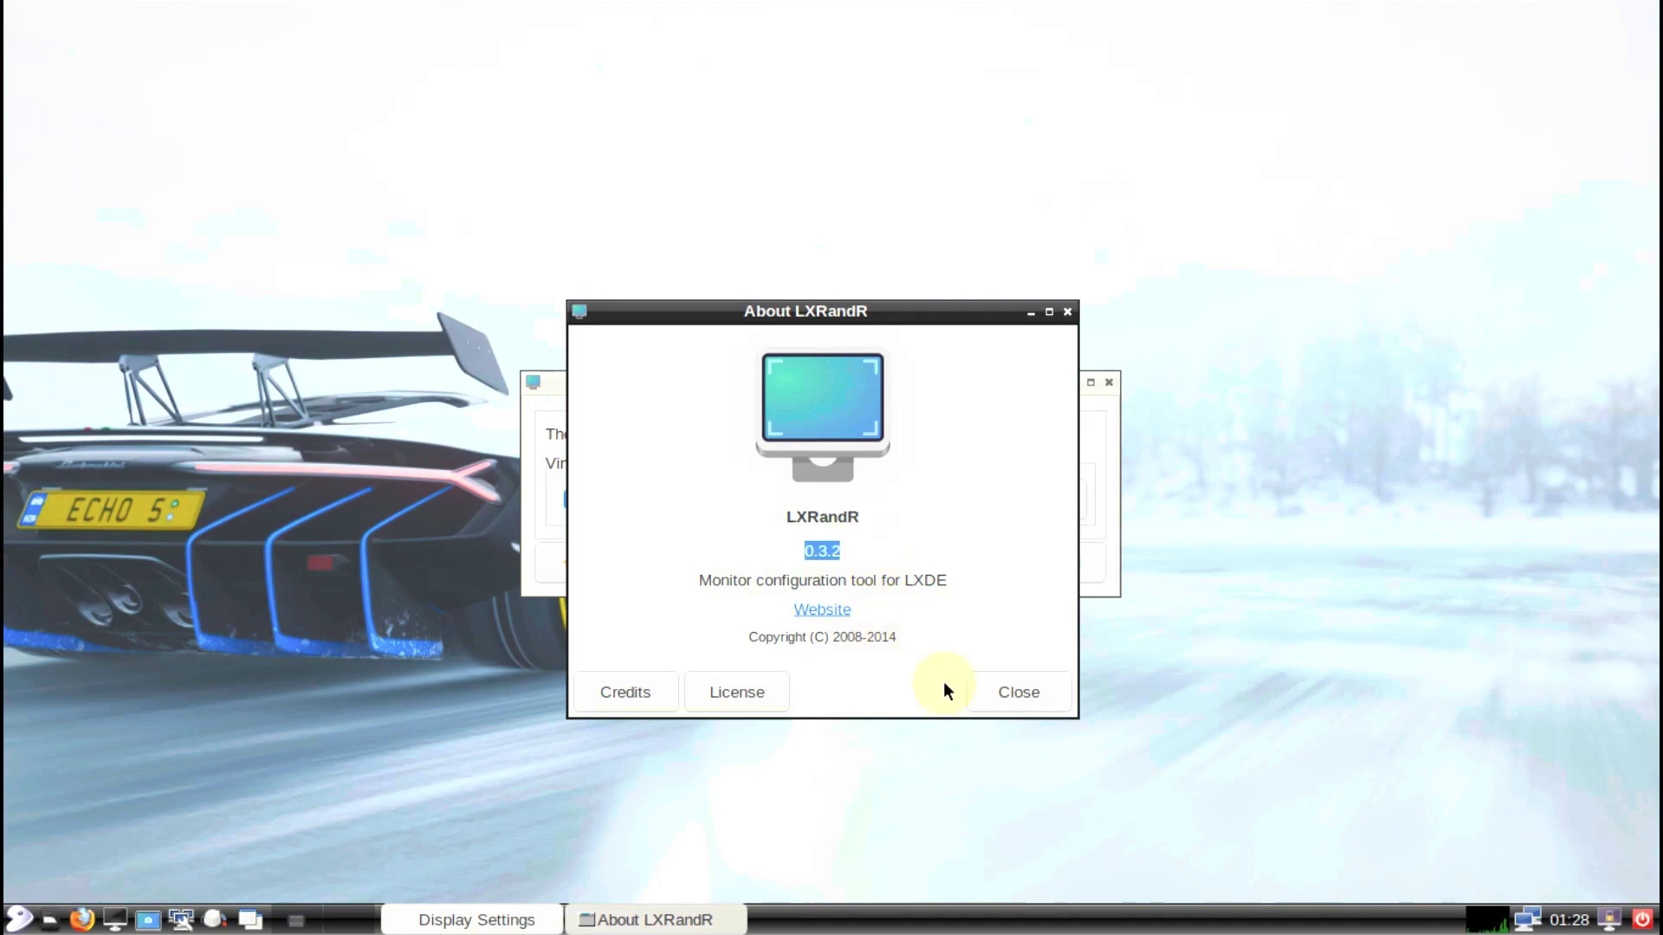
{"action": "left_click", "coordinate": [992, 706]}
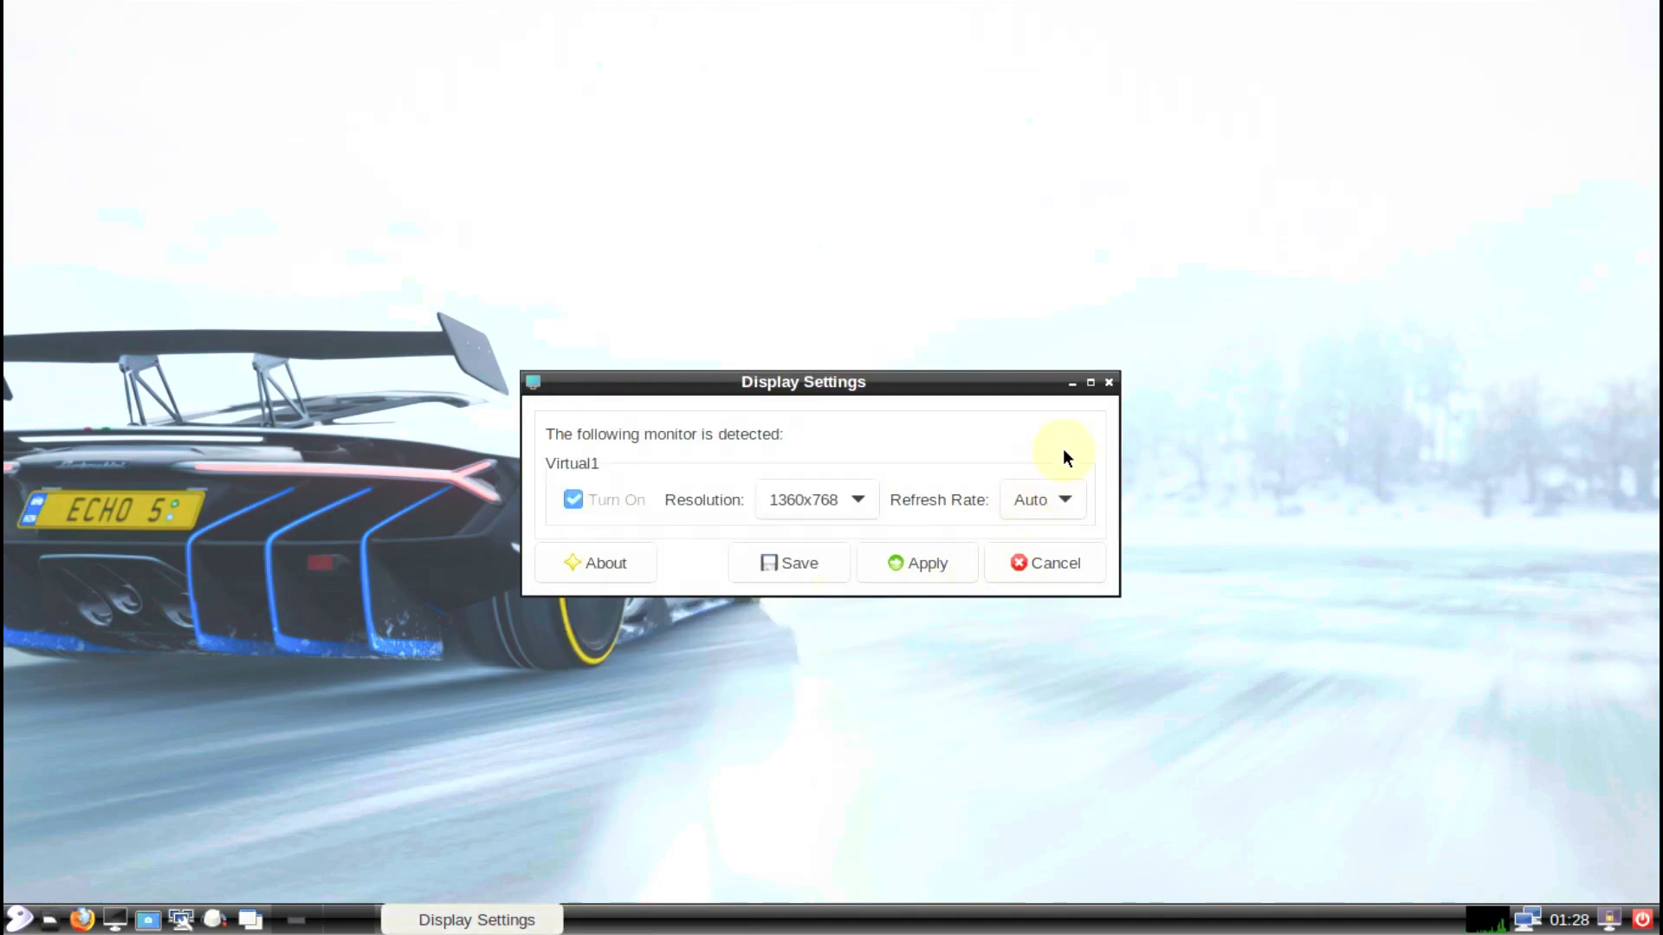
Step: Close Display Settings, view LXPanel's About information, then lock the screen
{"action": "left_click", "coordinate": [1108, 382]}
{"action": "right_click", "coordinate": [788, 918]}
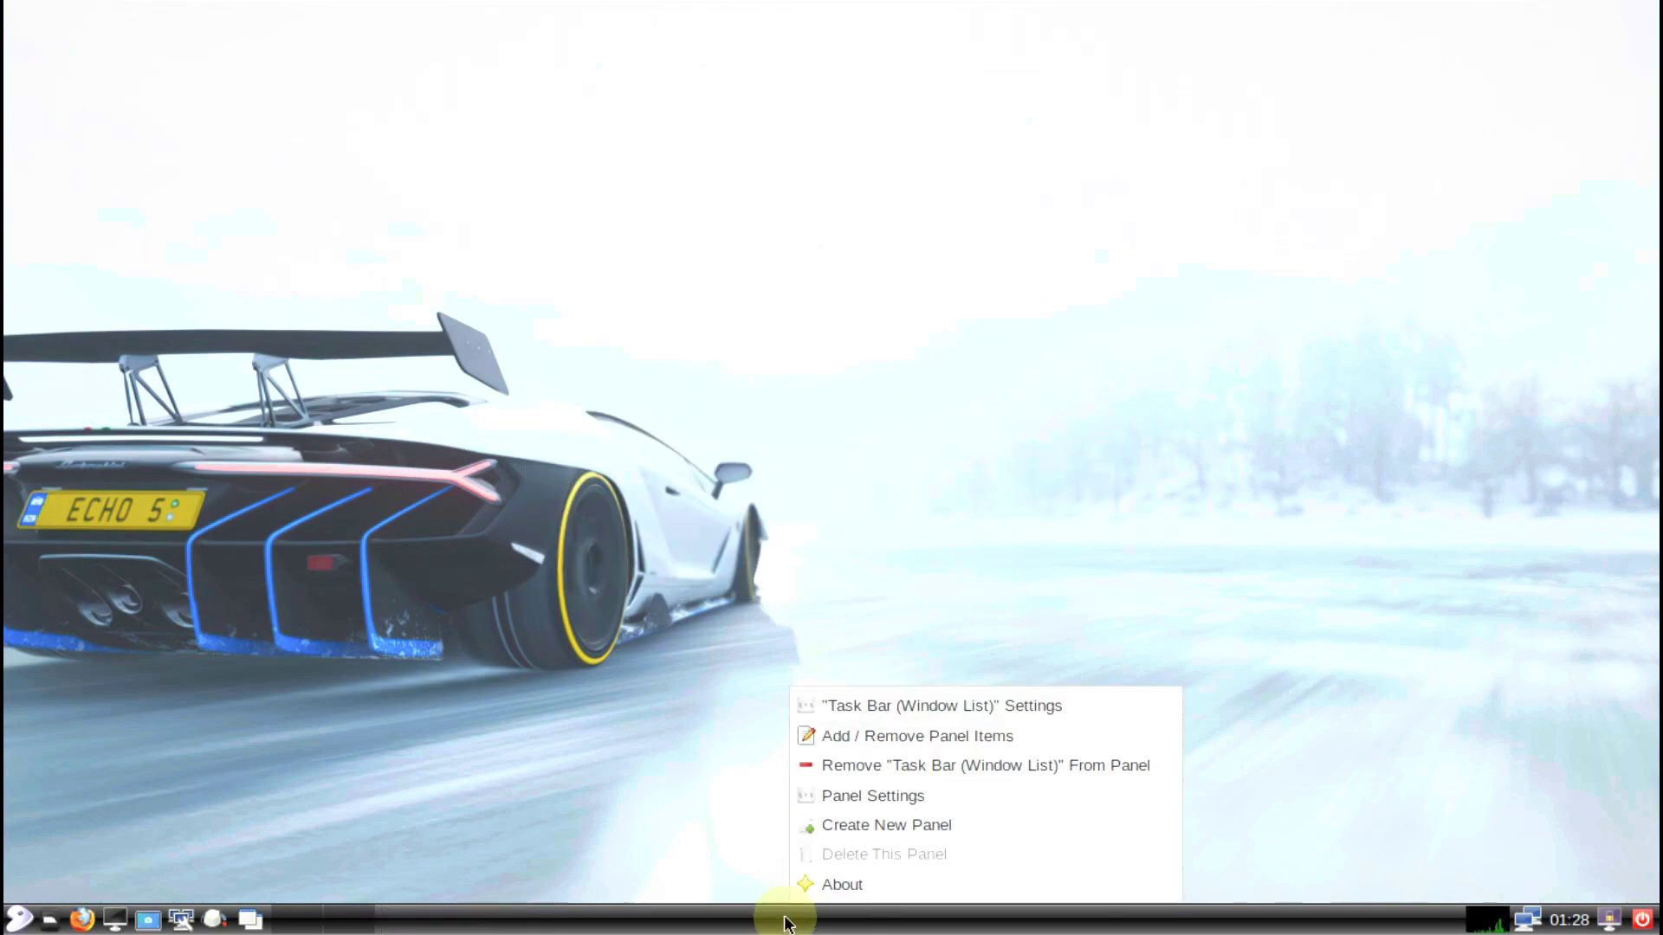
{"action": "left_click", "coordinate": [799, 882]}
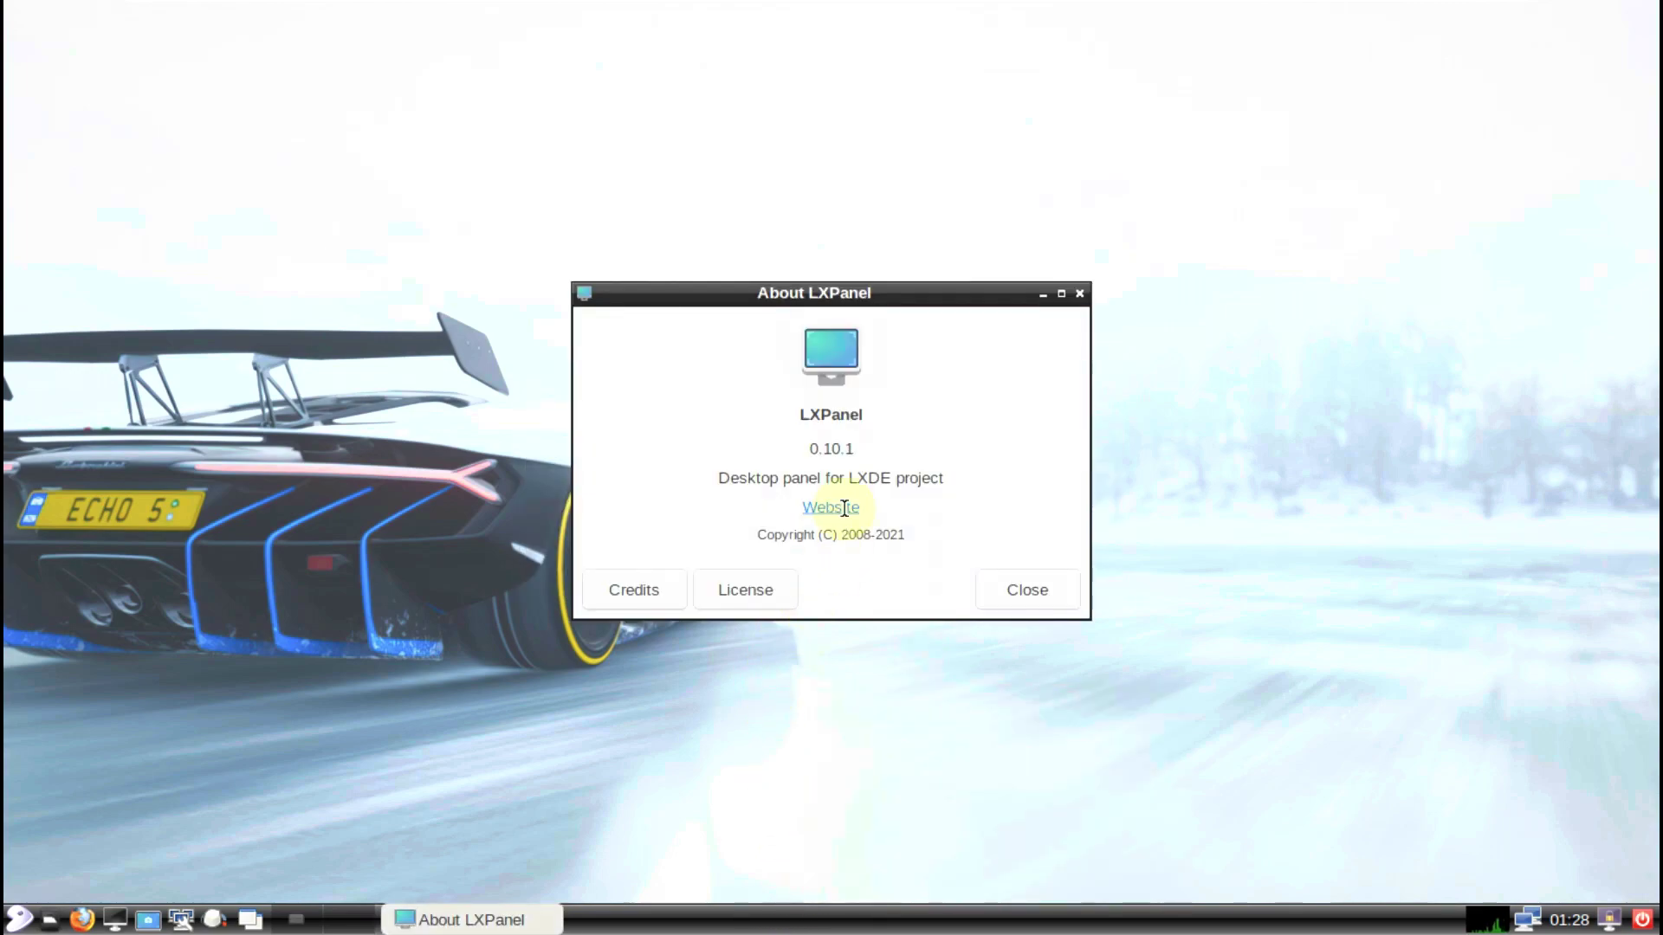
{"action": "left_click", "coordinate": [998, 597]}
{"action": "left_click", "coordinate": [1609, 918]}
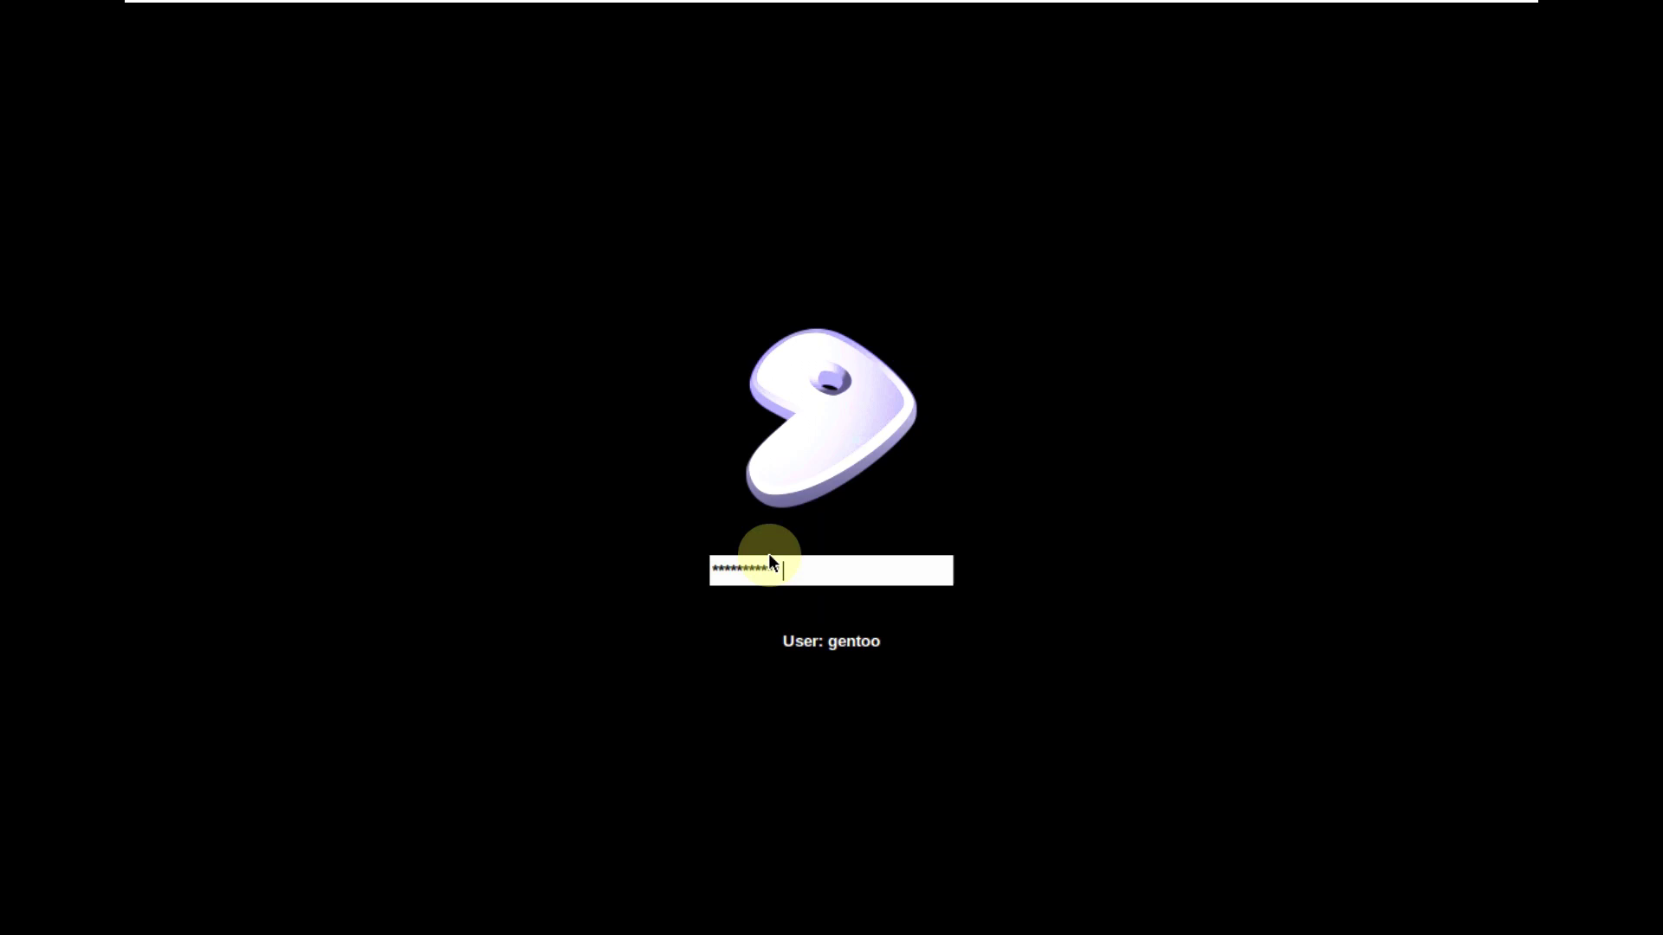
Step: Unlock the session and launch Task Manager from System Tools
{"action": "key", "text": "Return"}
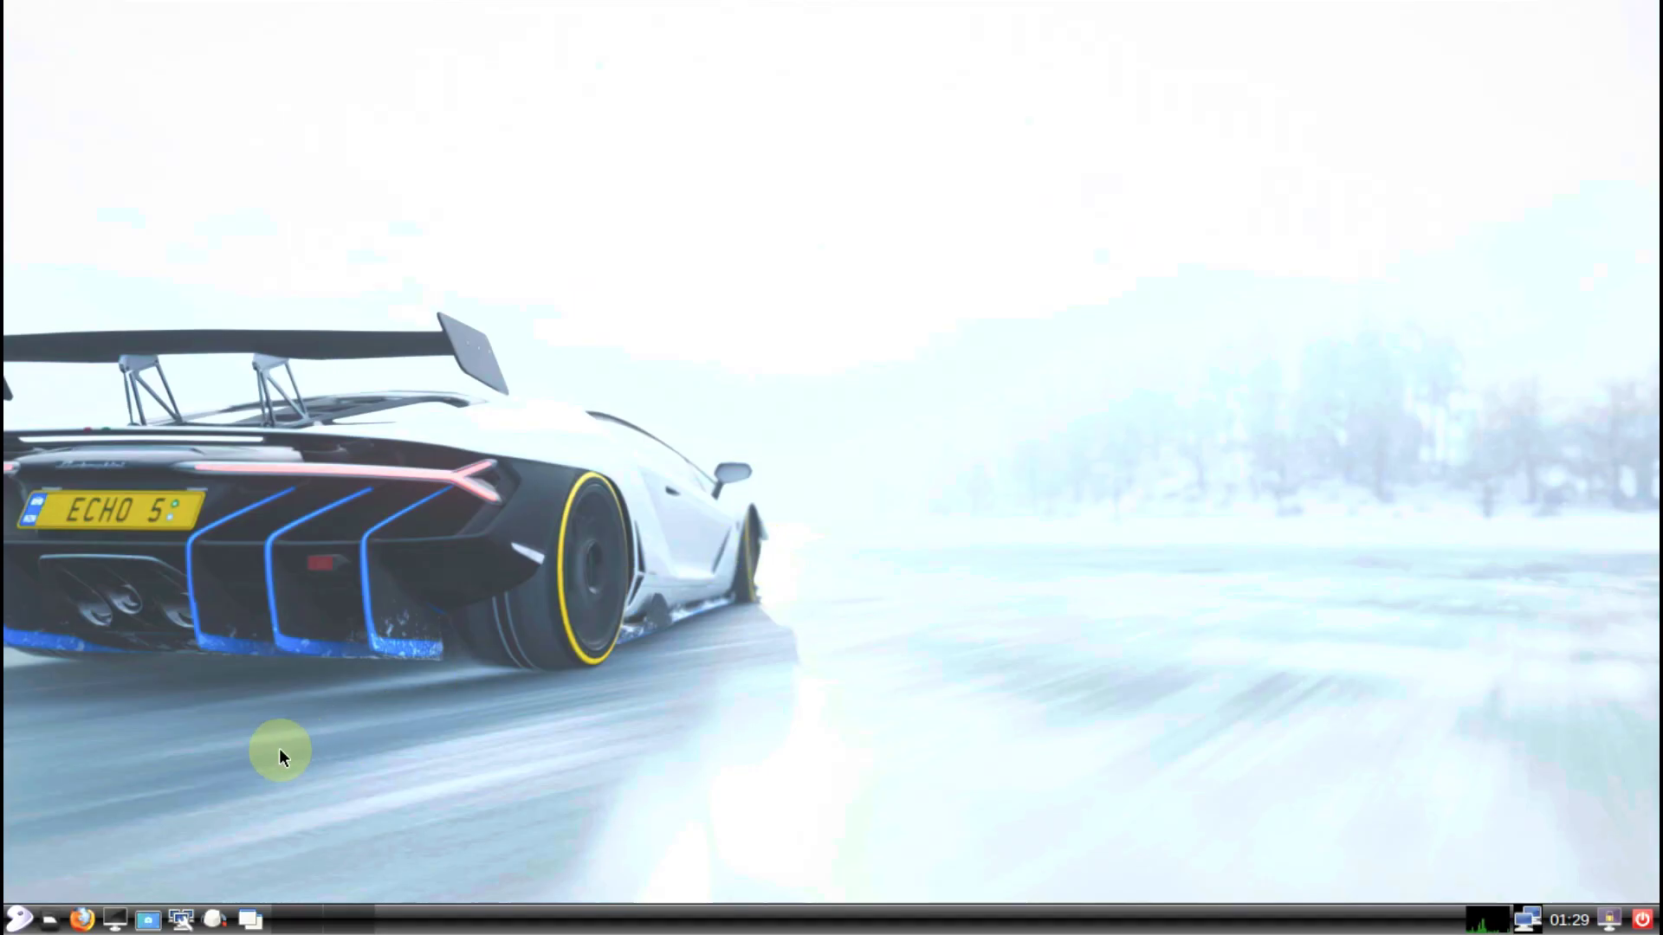
{"action": "left_click", "coordinate": [18, 916]}
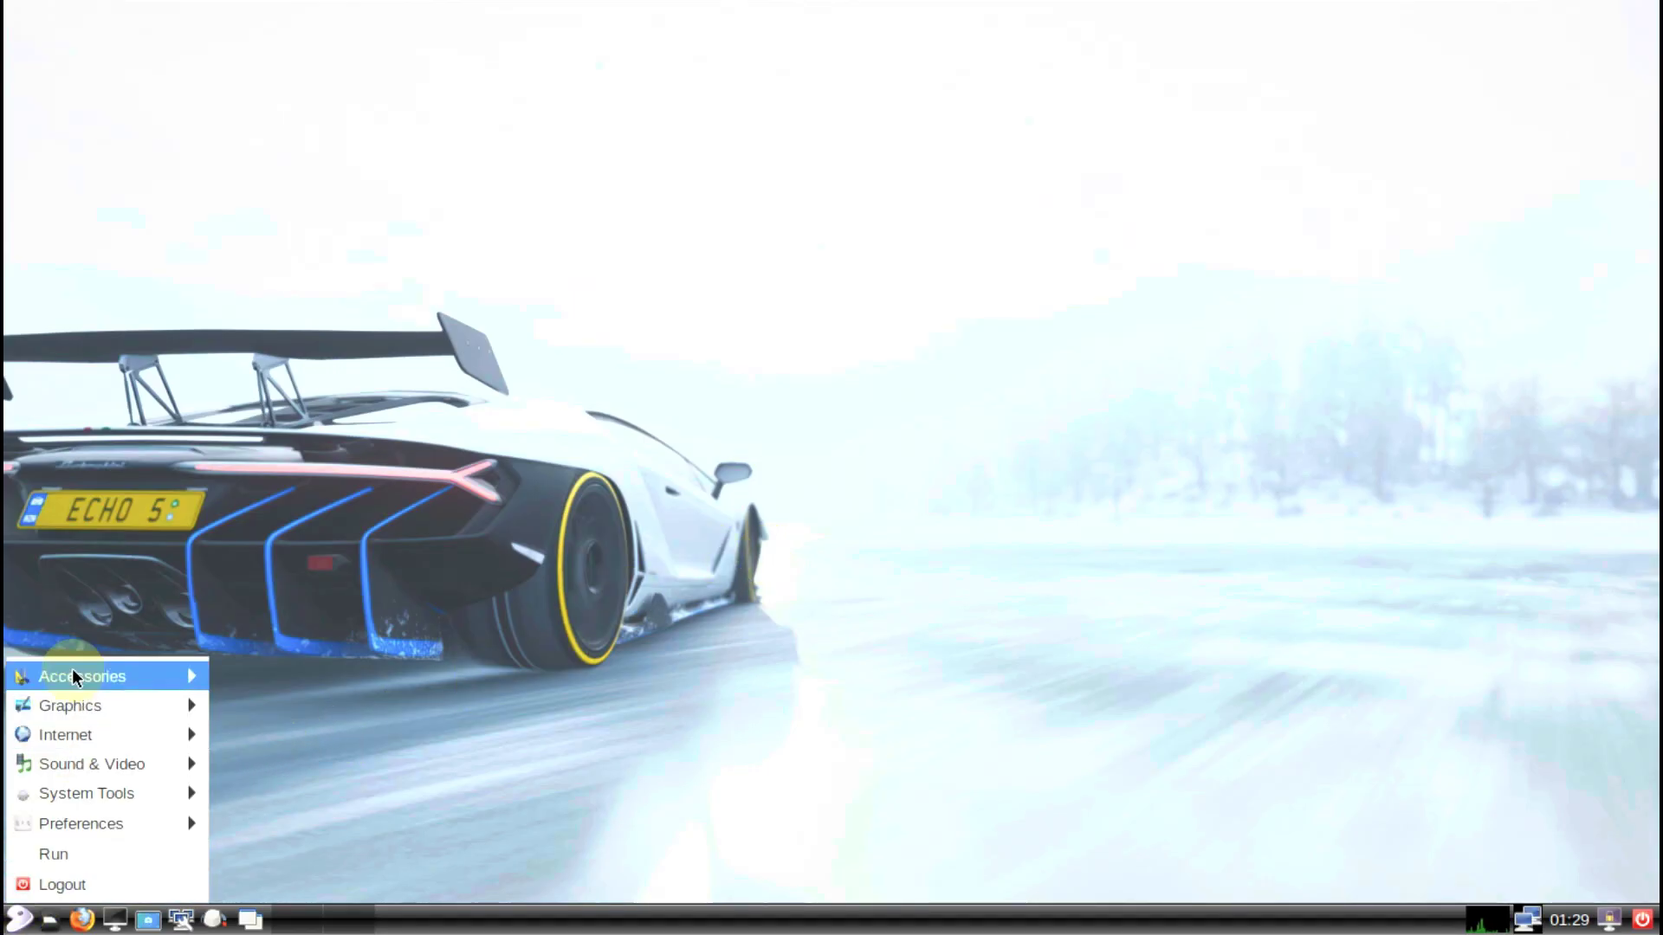
{"action": "mouse_move", "coordinate": [82, 697]}
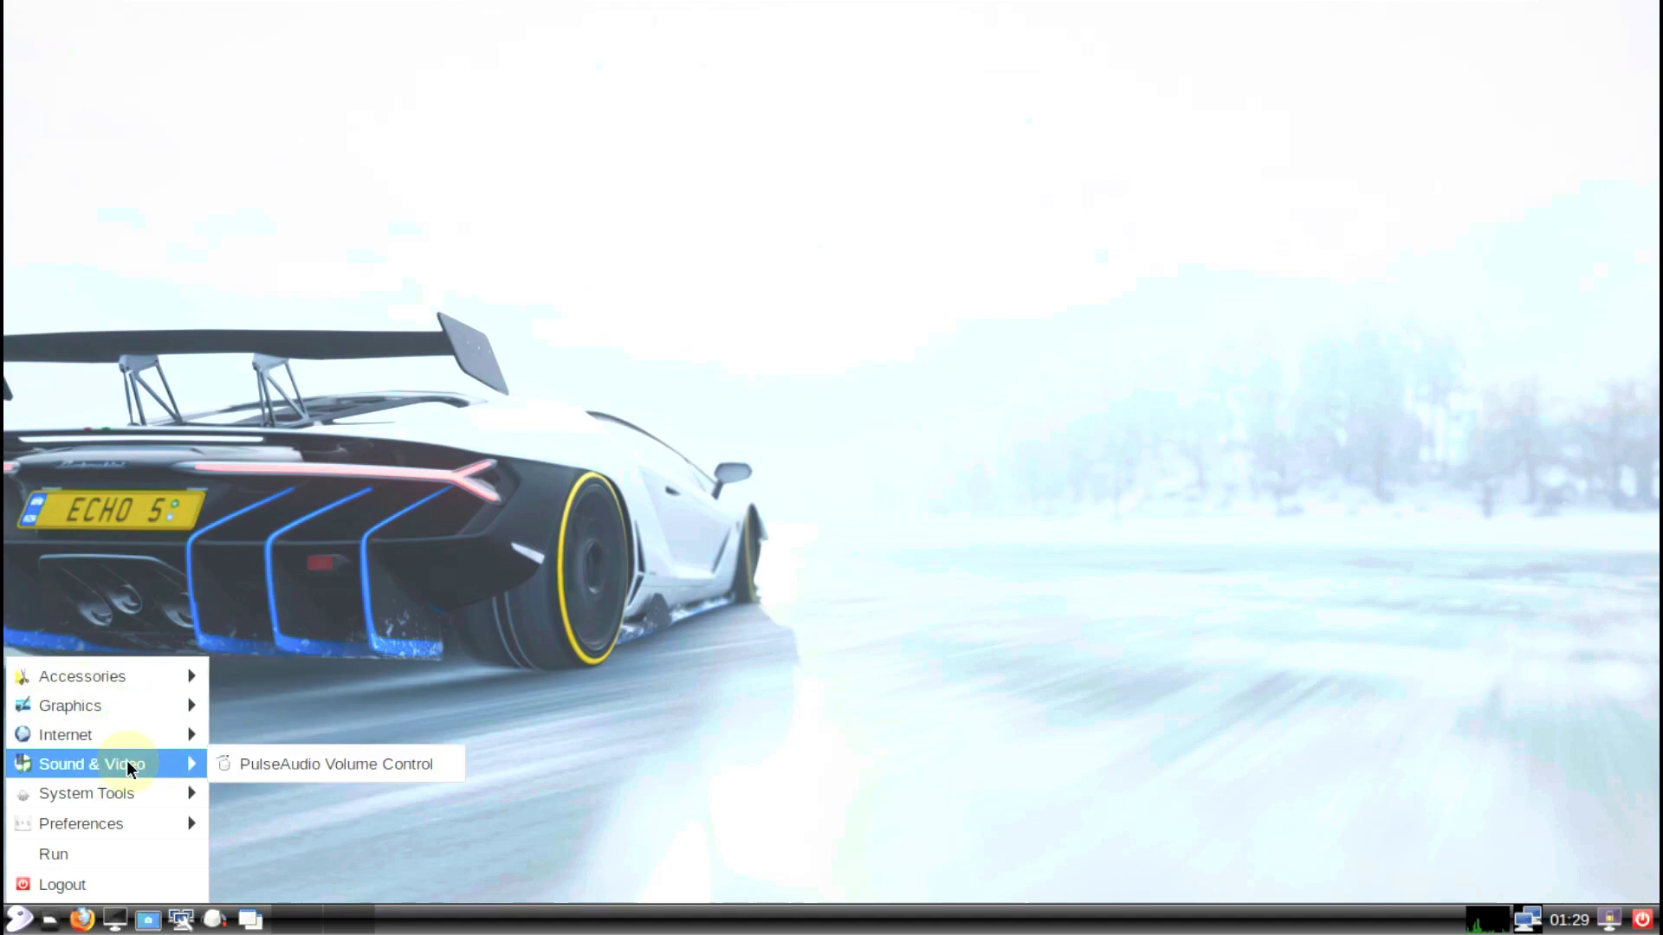
{"action": "mouse_move", "coordinate": [138, 795]}
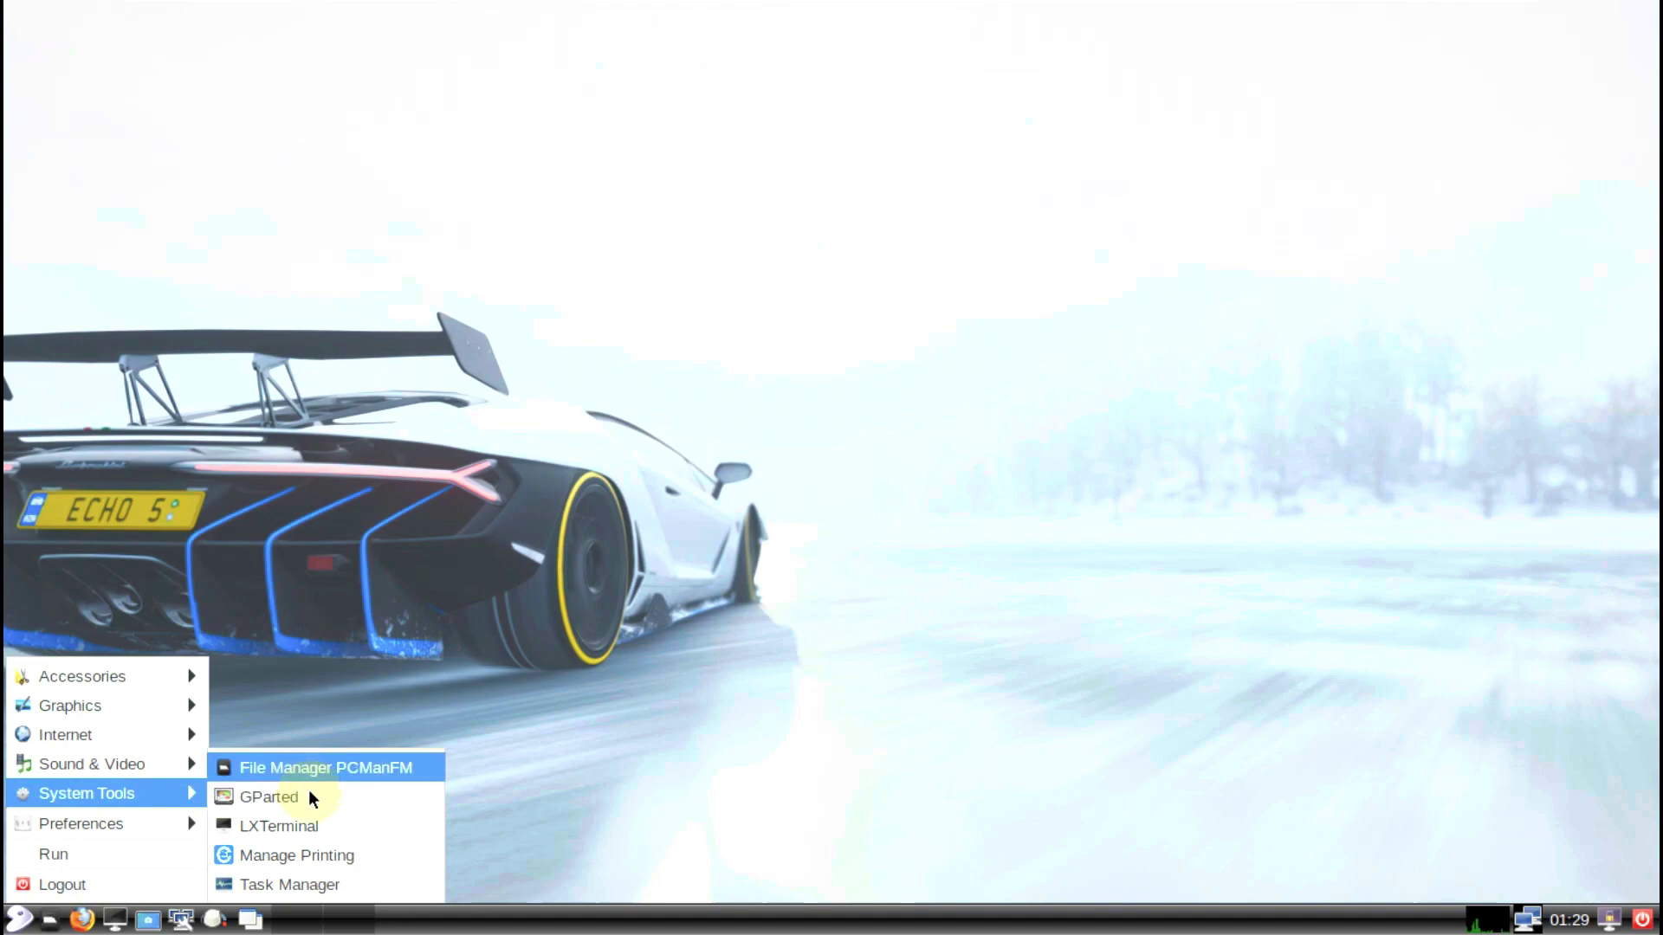
{"action": "left_click", "coordinate": [284, 879]}
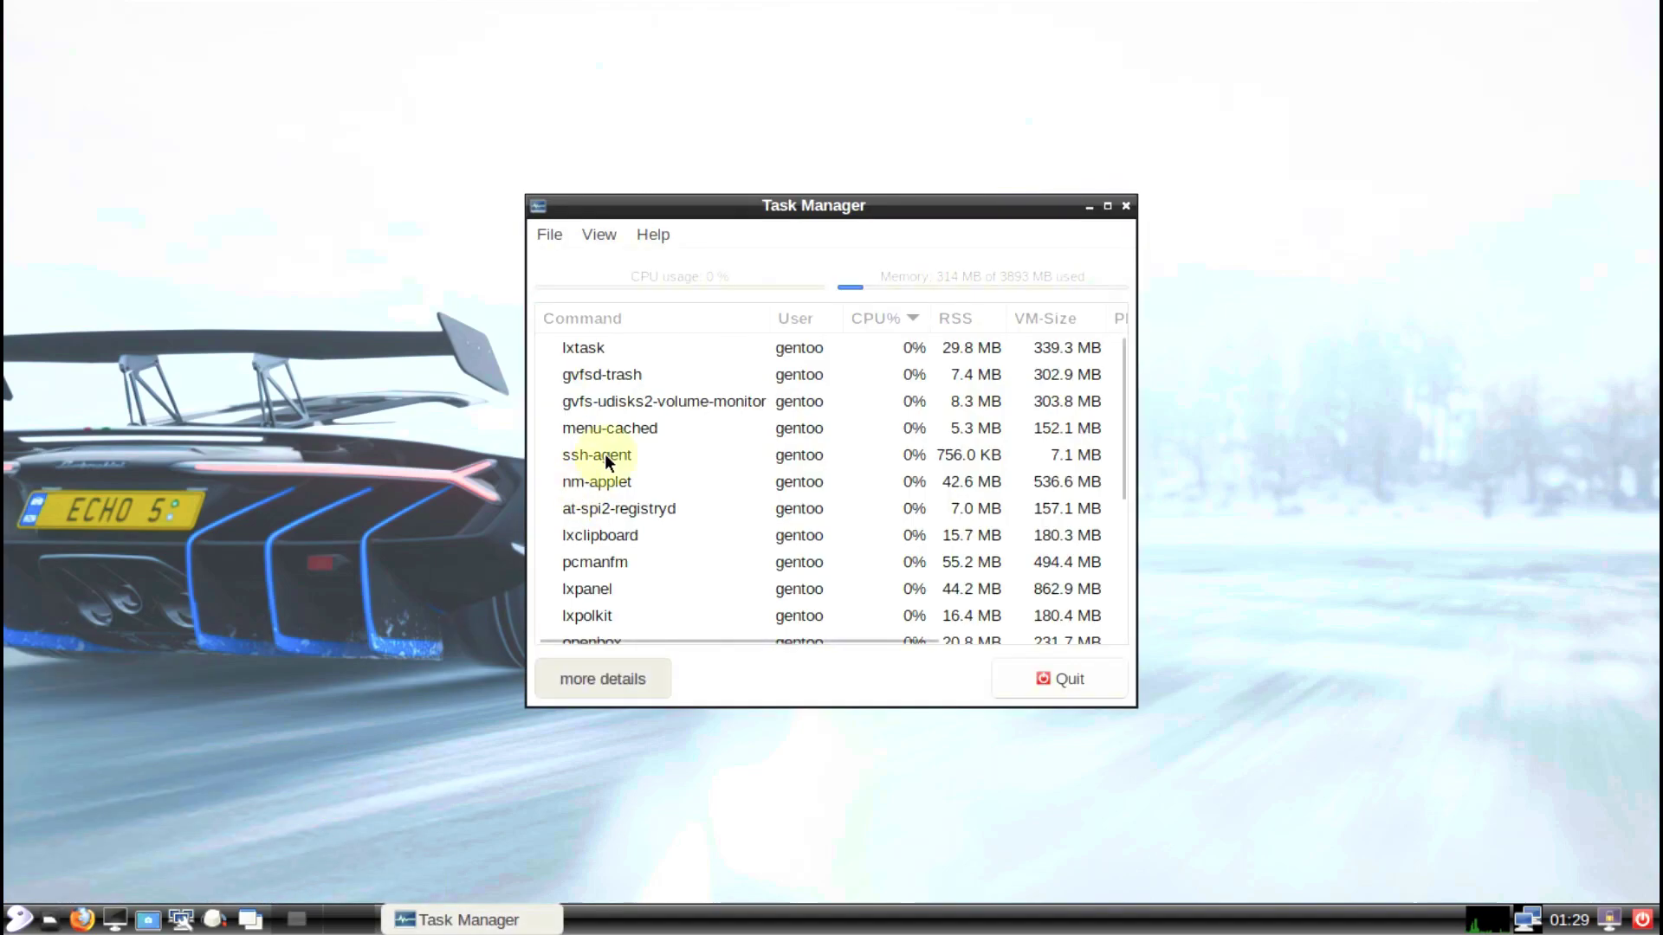
Step: Maximize Task Manager, view its About box, and switch the process table's detail level
{"action": "left_click", "coordinate": [1106, 208]}
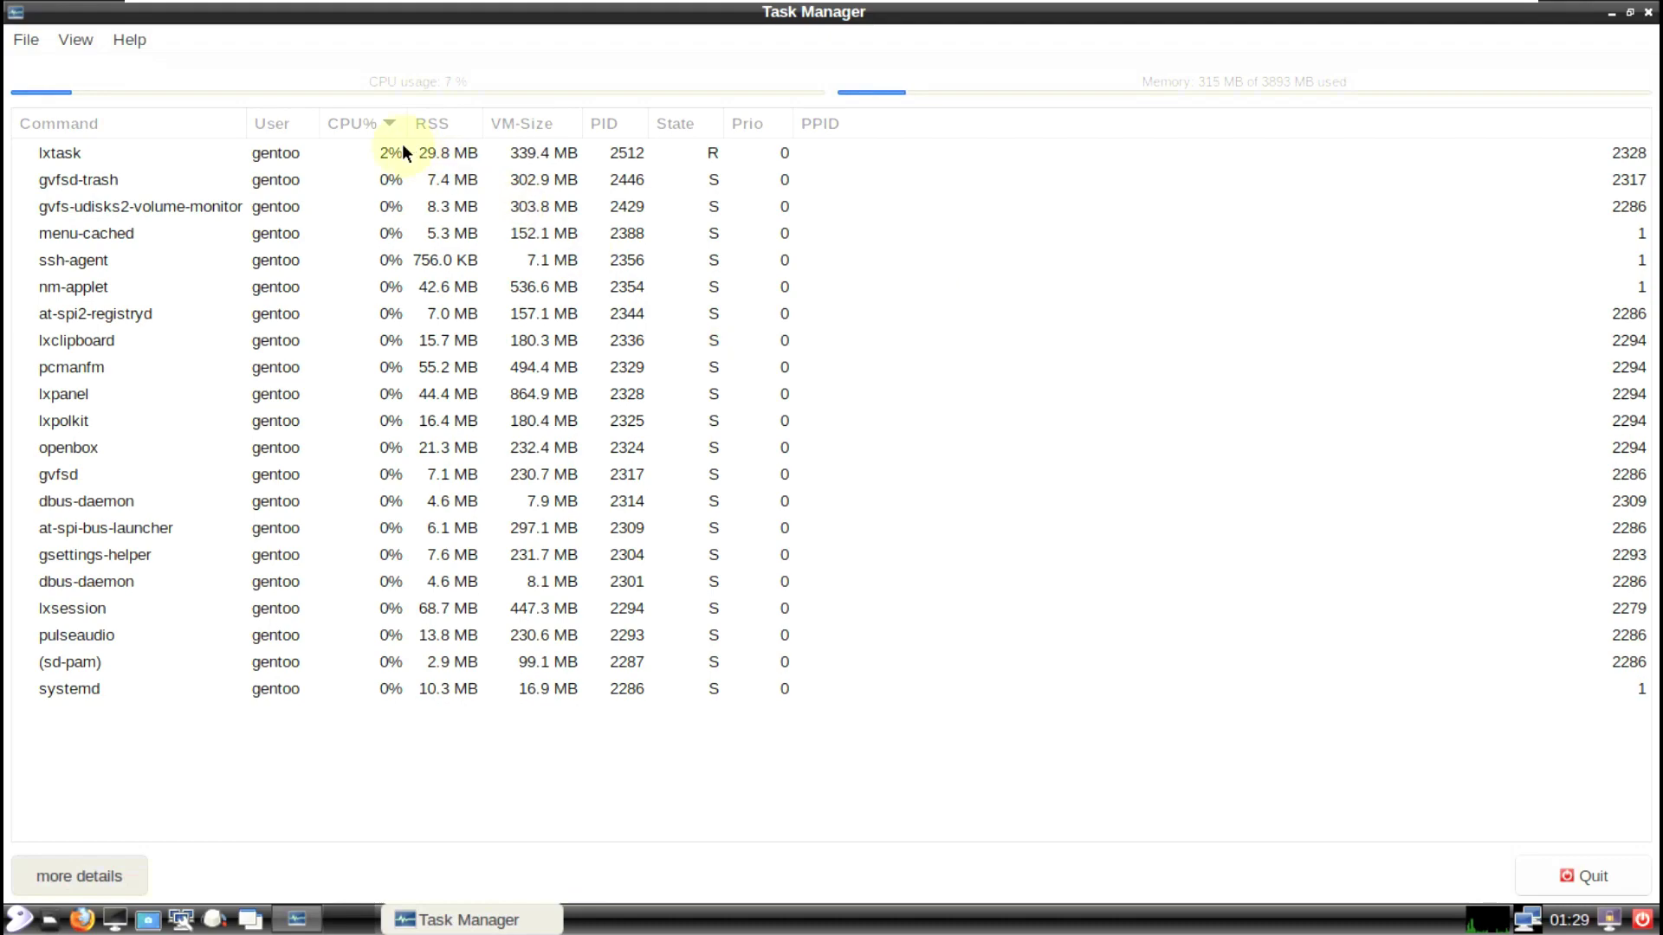
{"action": "left_click", "coordinate": [128, 39]}
{"action": "left_click", "coordinate": [145, 66]}
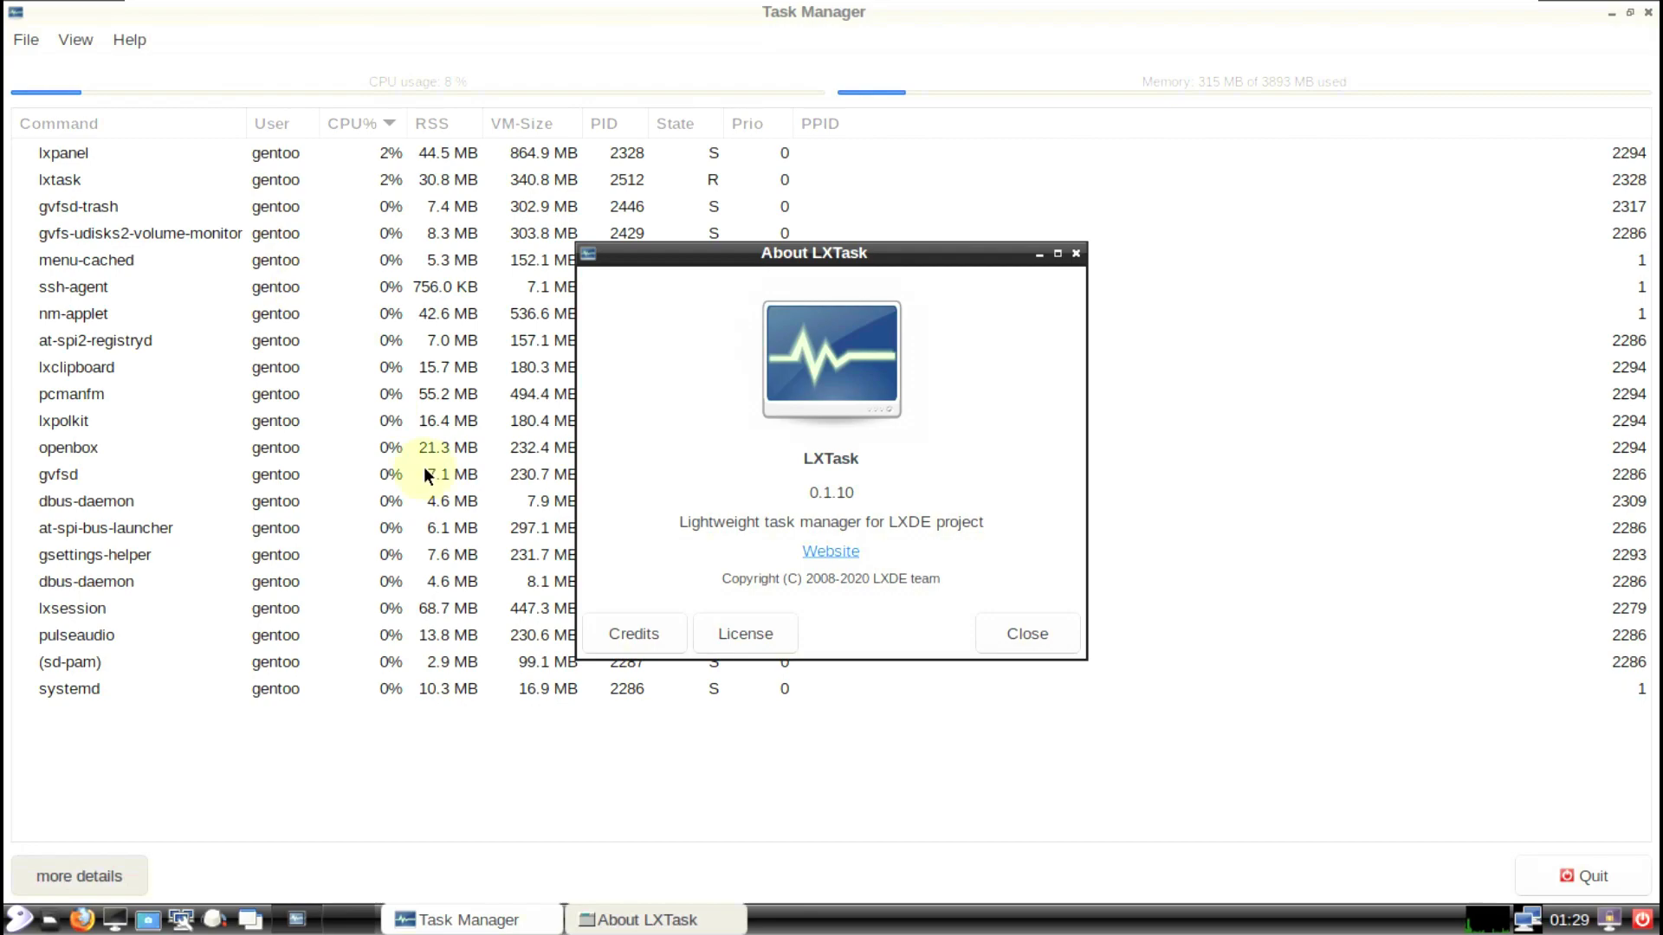
{"action": "left_click", "coordinate": [990, 638]}
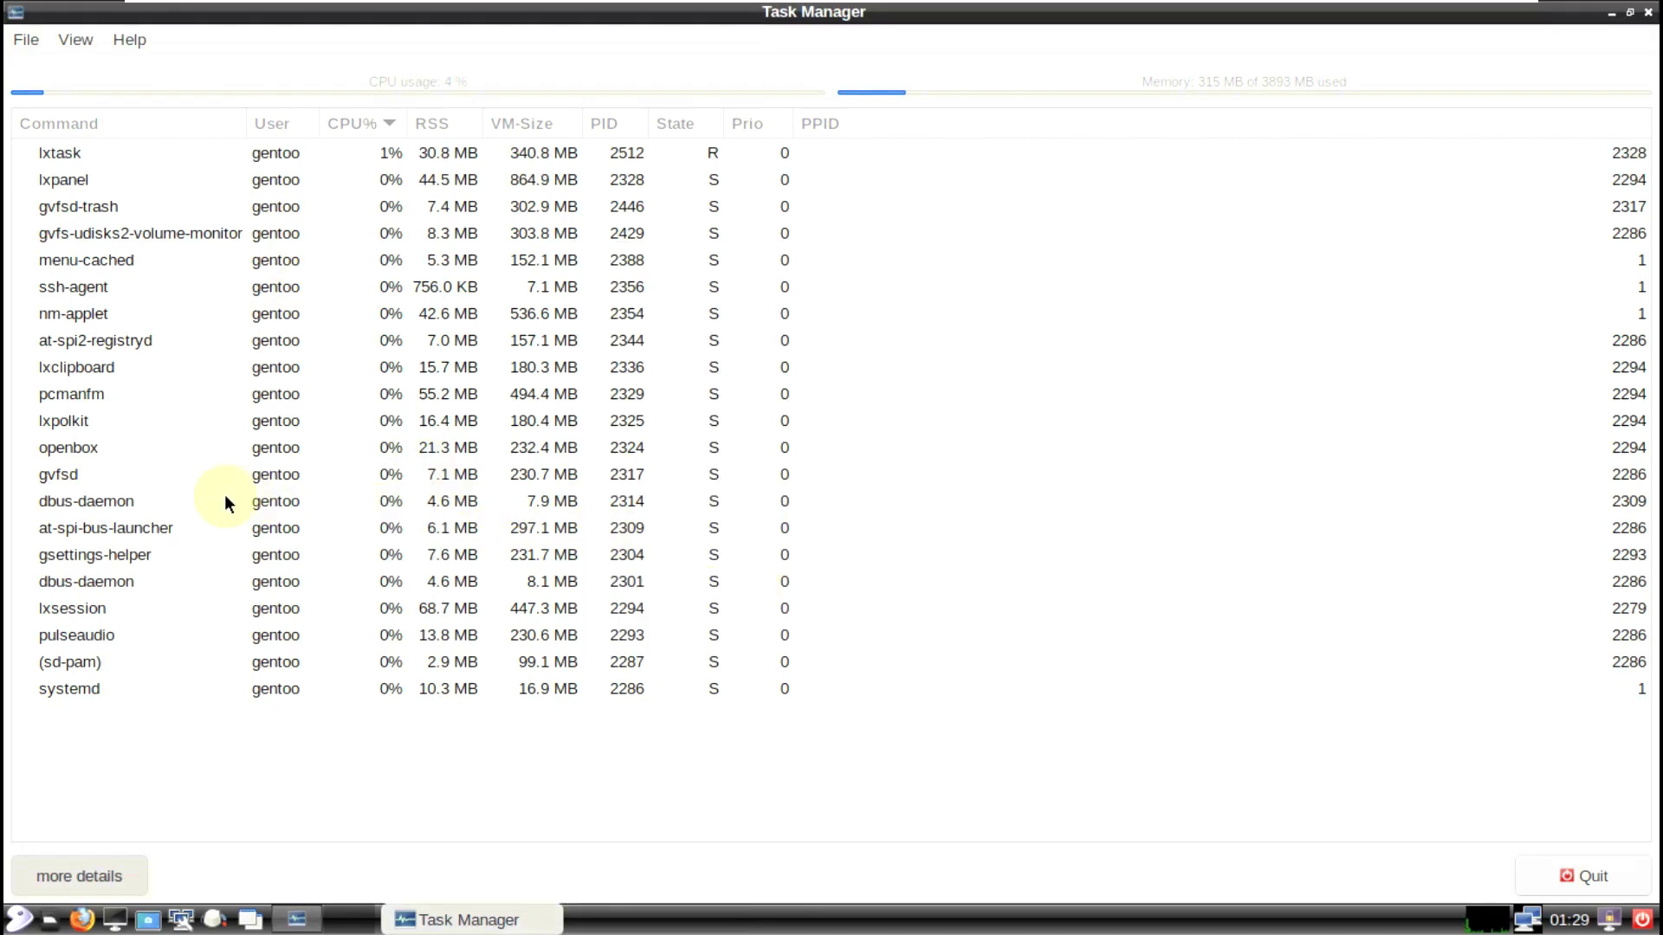
{"action": "left_click", "coordinate": [104, 866]}
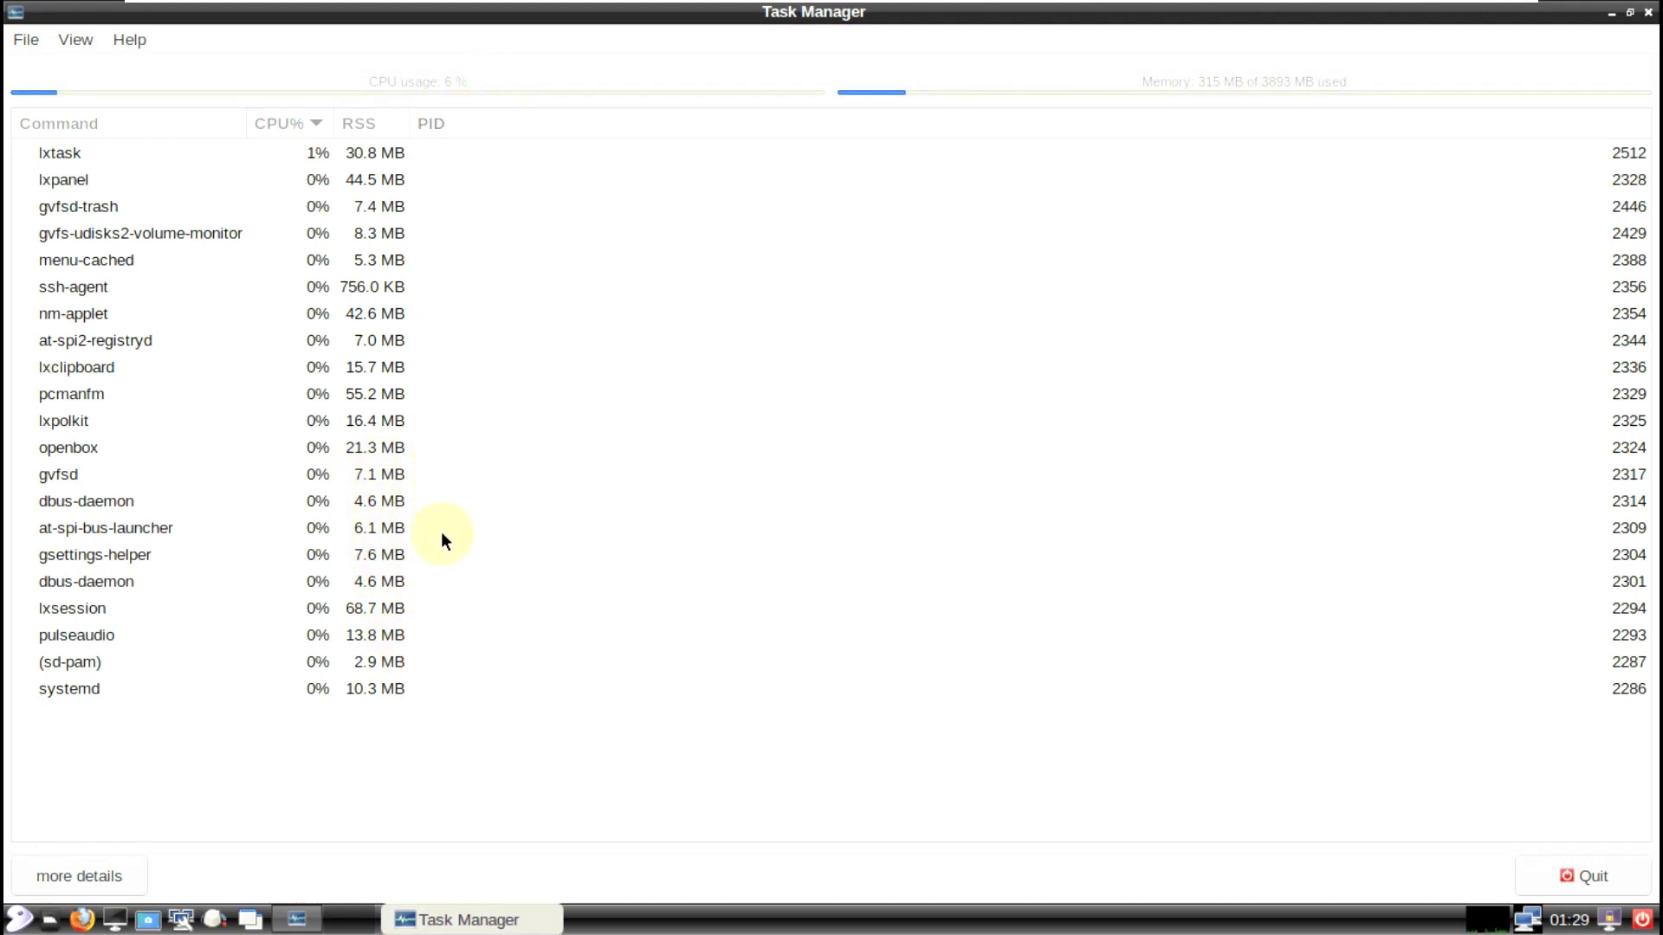
Step: Recheck LXTask's version information, then quit Task Manager
{"action": "left_click", "coordinate": [130, 44]}
{"action": "left_click", "coordinate": [140, 64]}
{"action": "left_click", "coordinate": [1003, 634]}
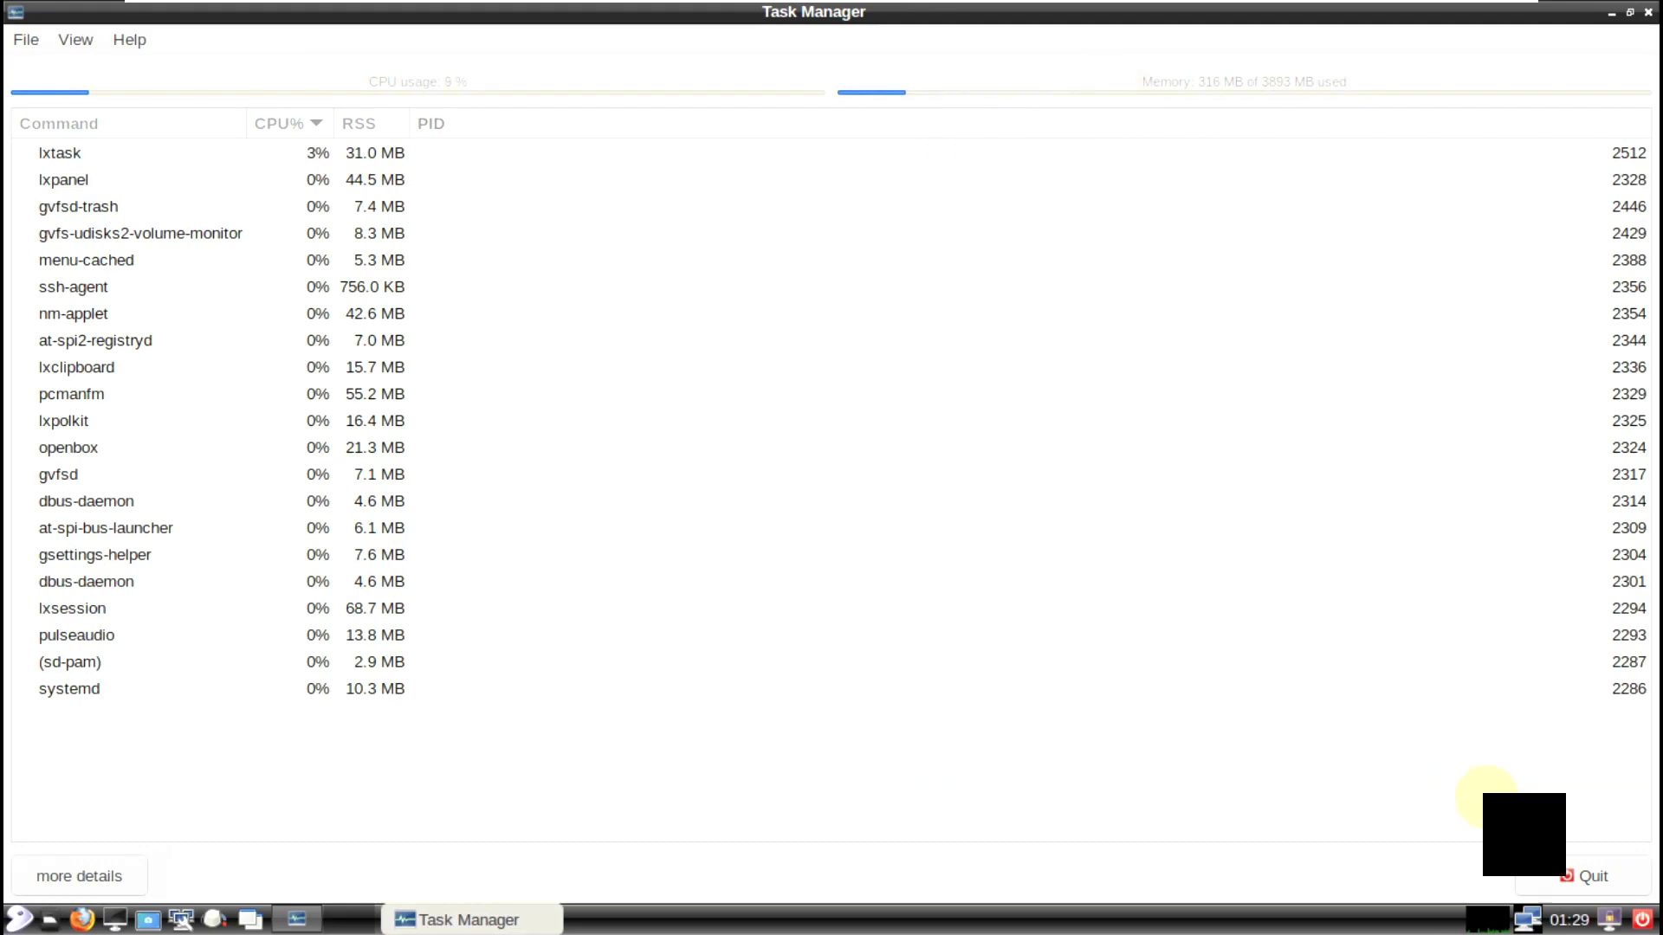
{"action": "left_click", "coordinate": [1570, 873]}
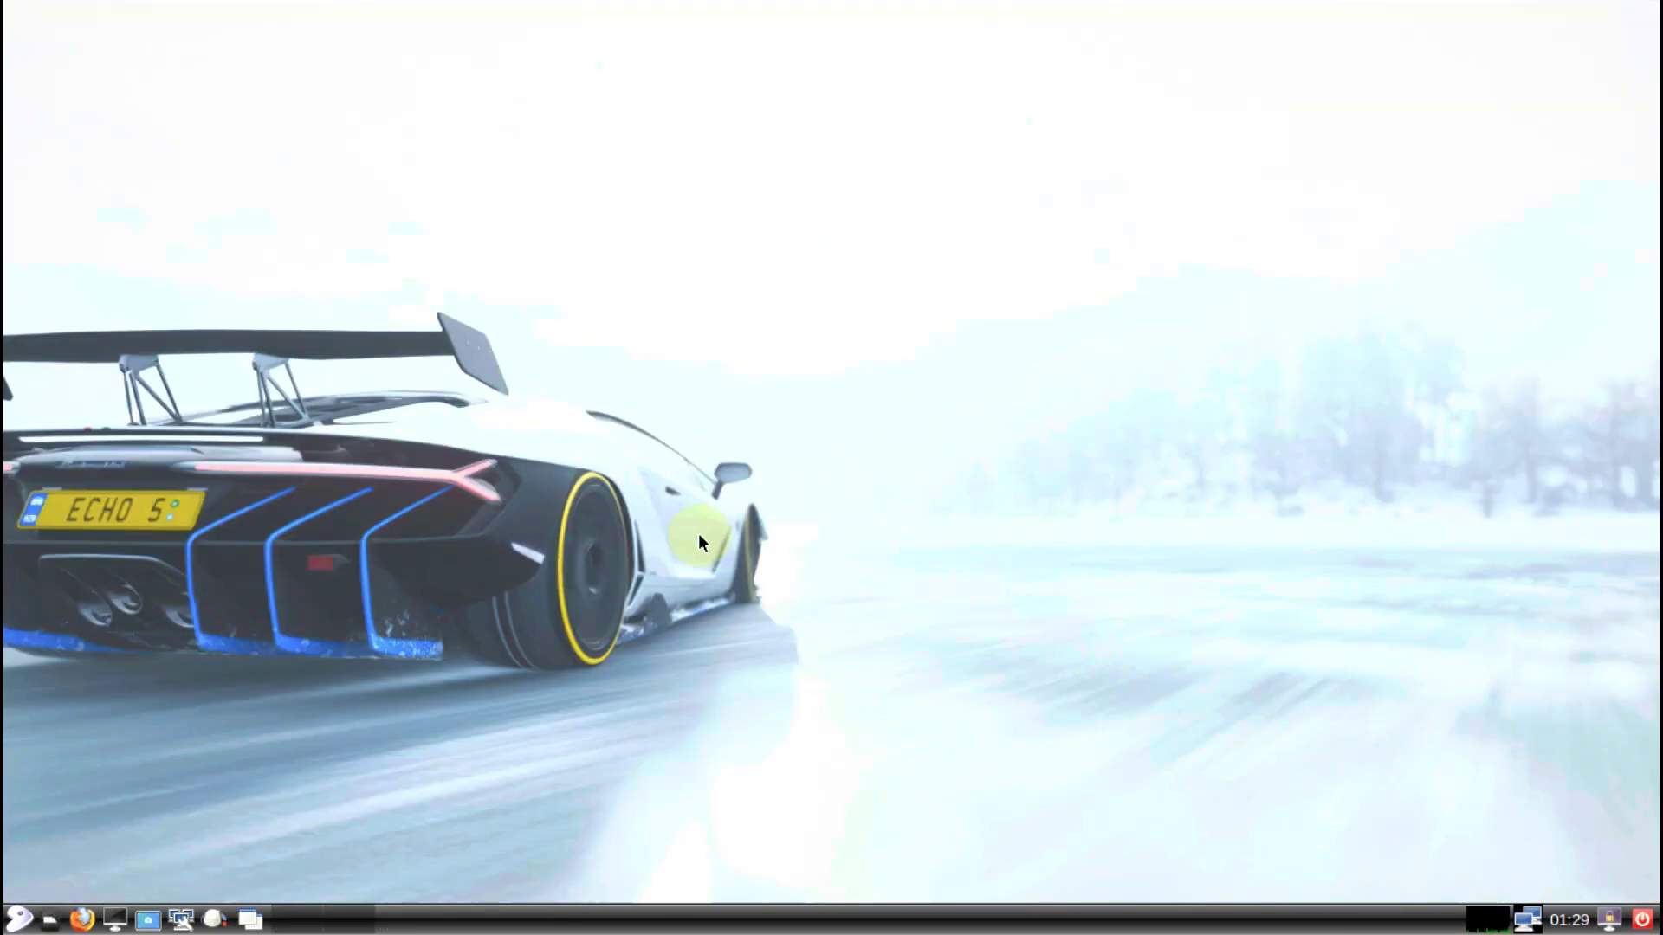
{"action": "right_click", "coordinate": [511, 268]}
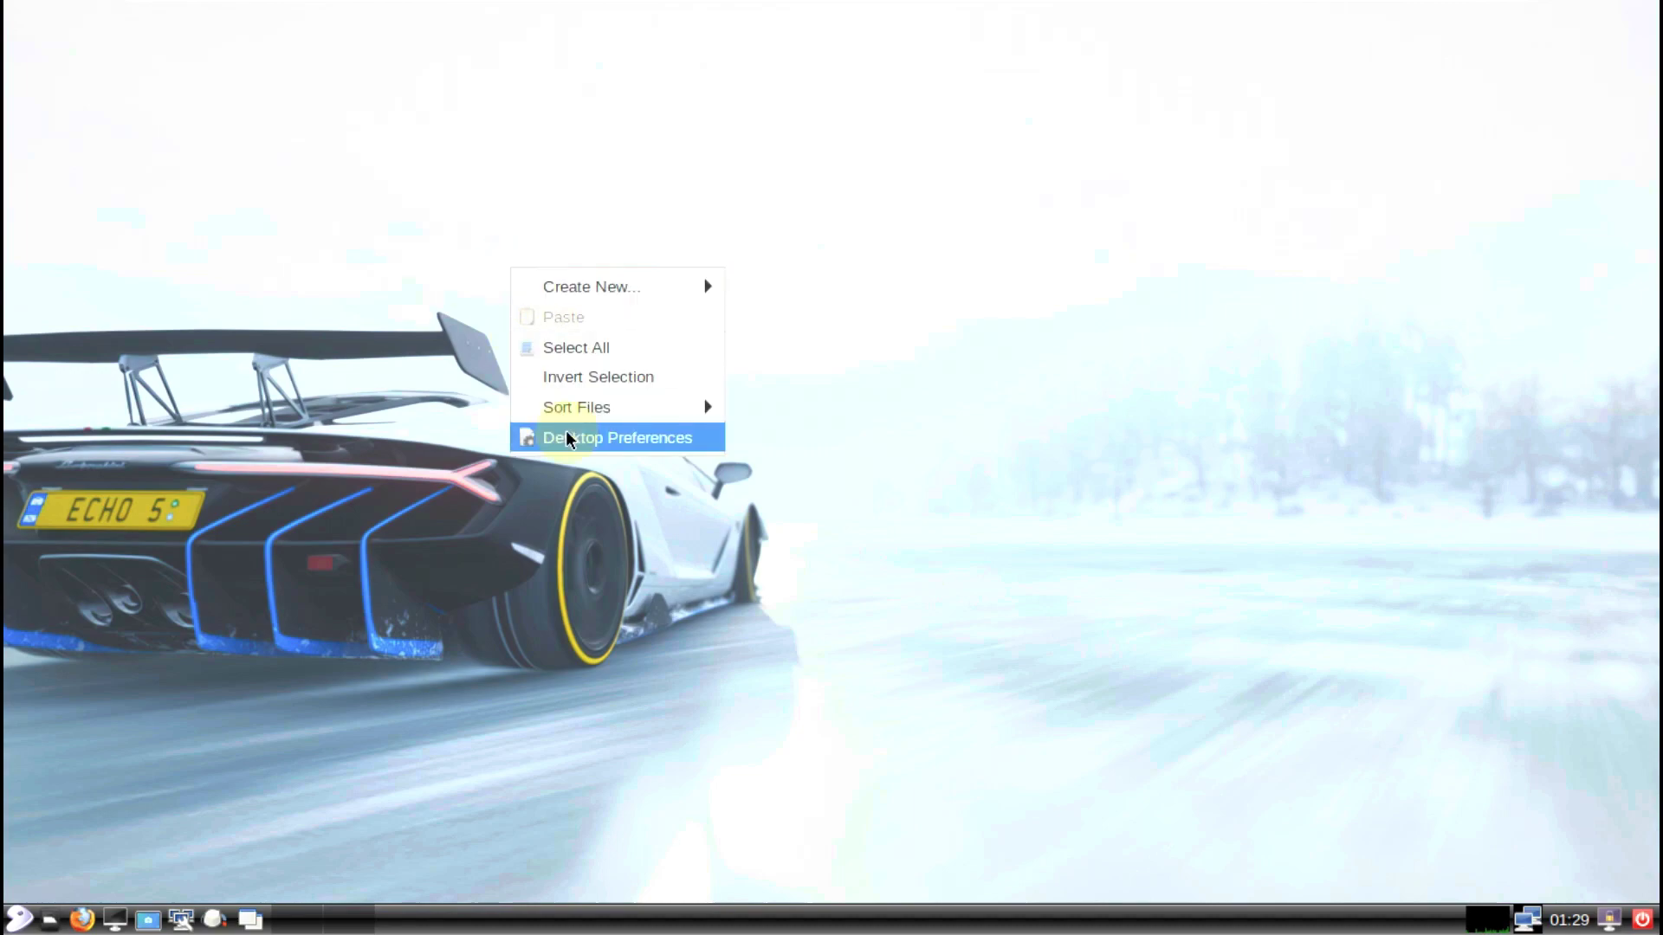
Step: Open Desktop Preferences and look through its icon and advanced settings tabs
{"action": "left_click", "coordinate": [565, 431]}
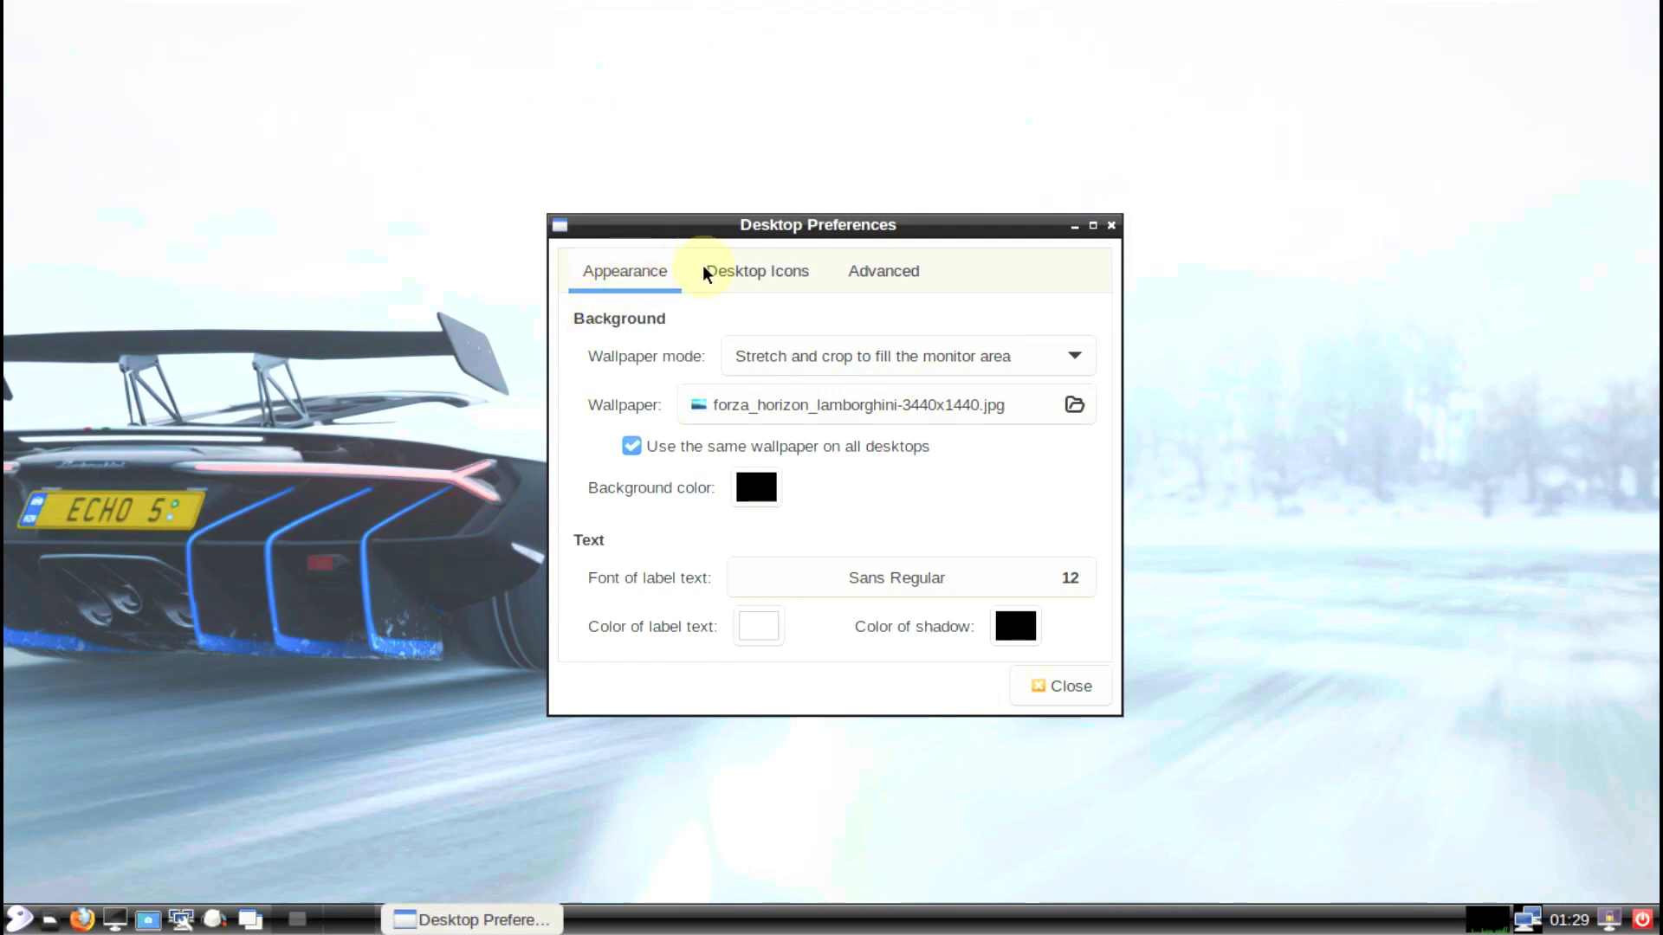
{"action": "left_click", "coordinate": [740, 273]}
{"action": "left_click", "coordinate": [856, 278]}
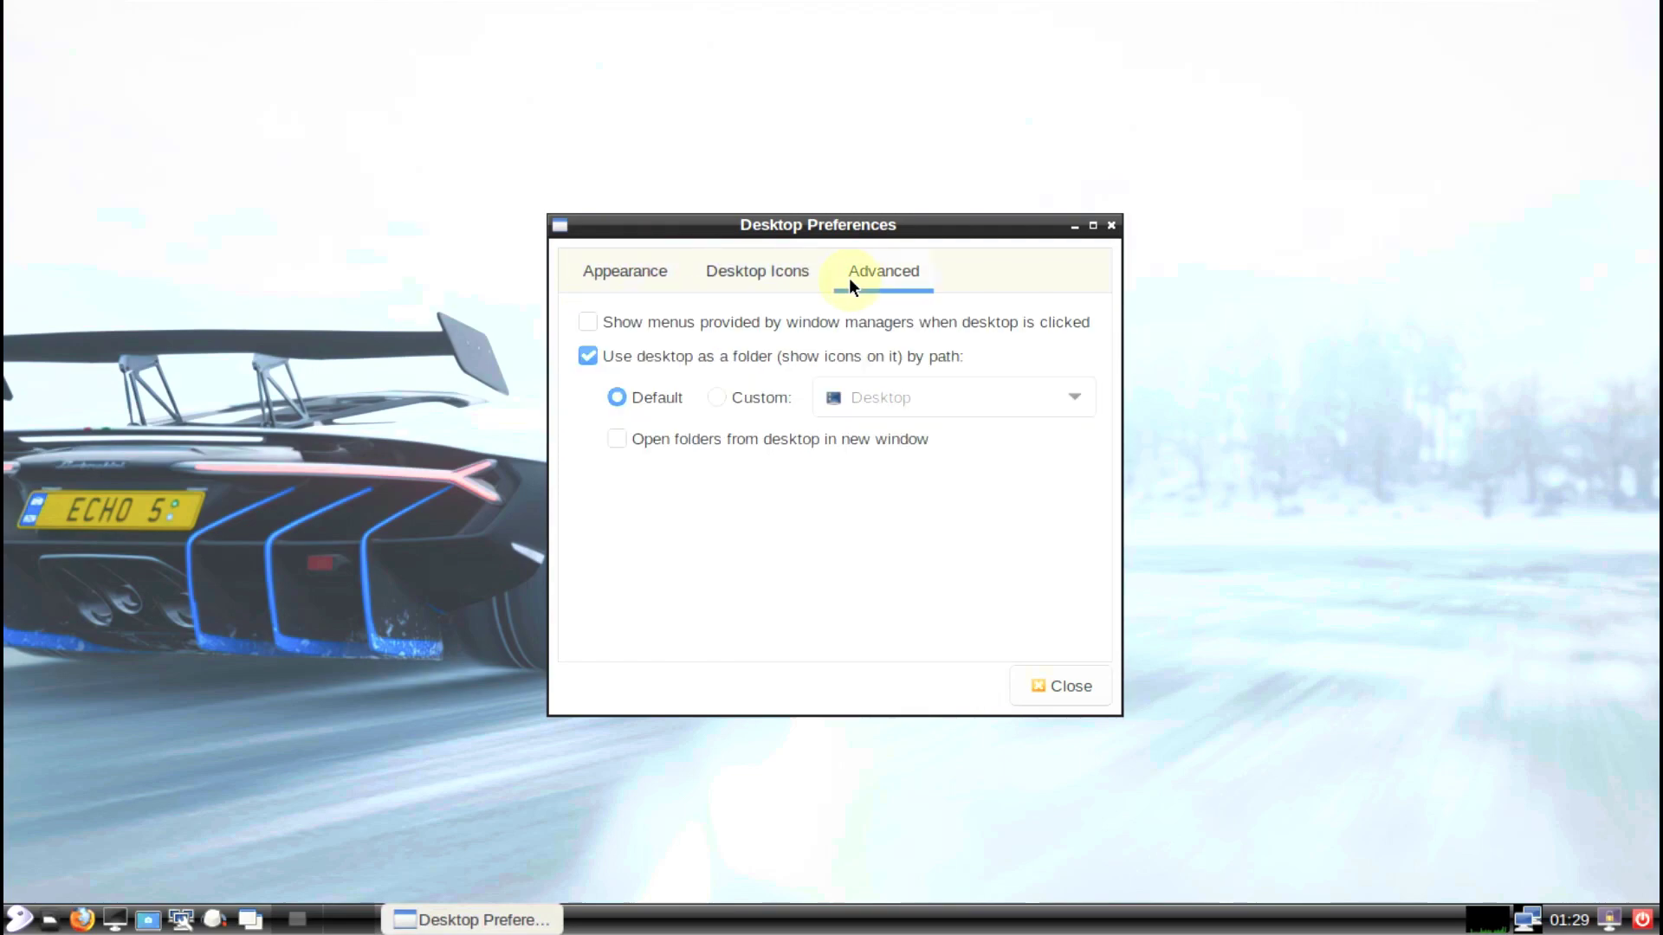
{"action": "left_click", "coordinate": [760, 273]}
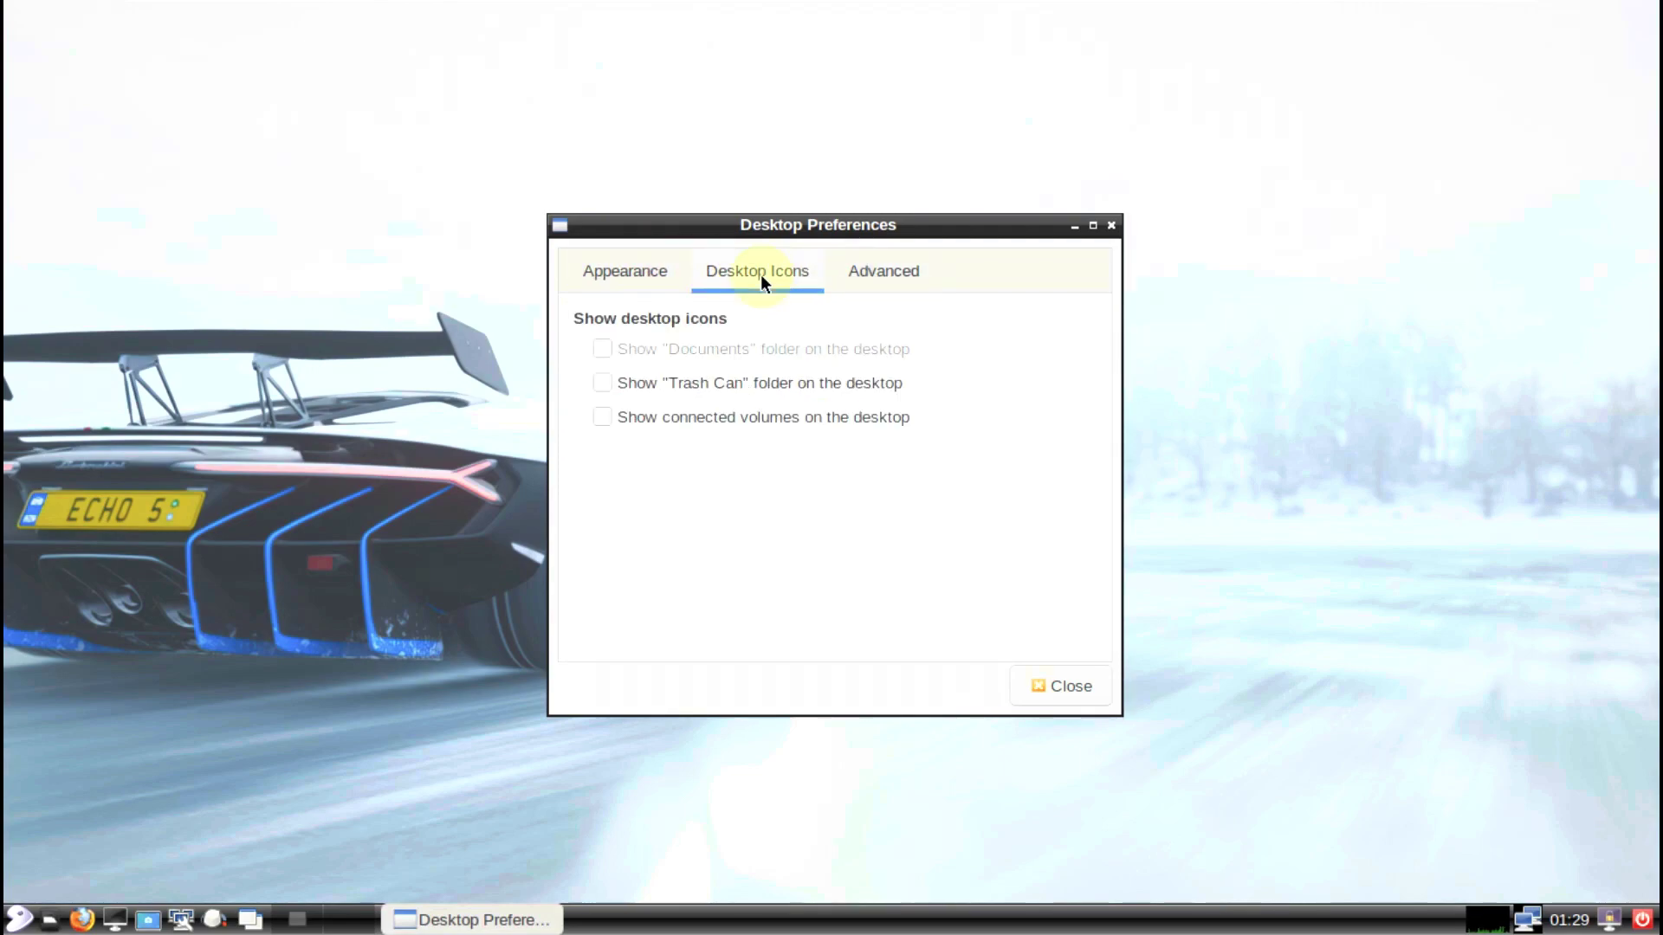
{"action": "left_click", "coordinate": [642, 251]}
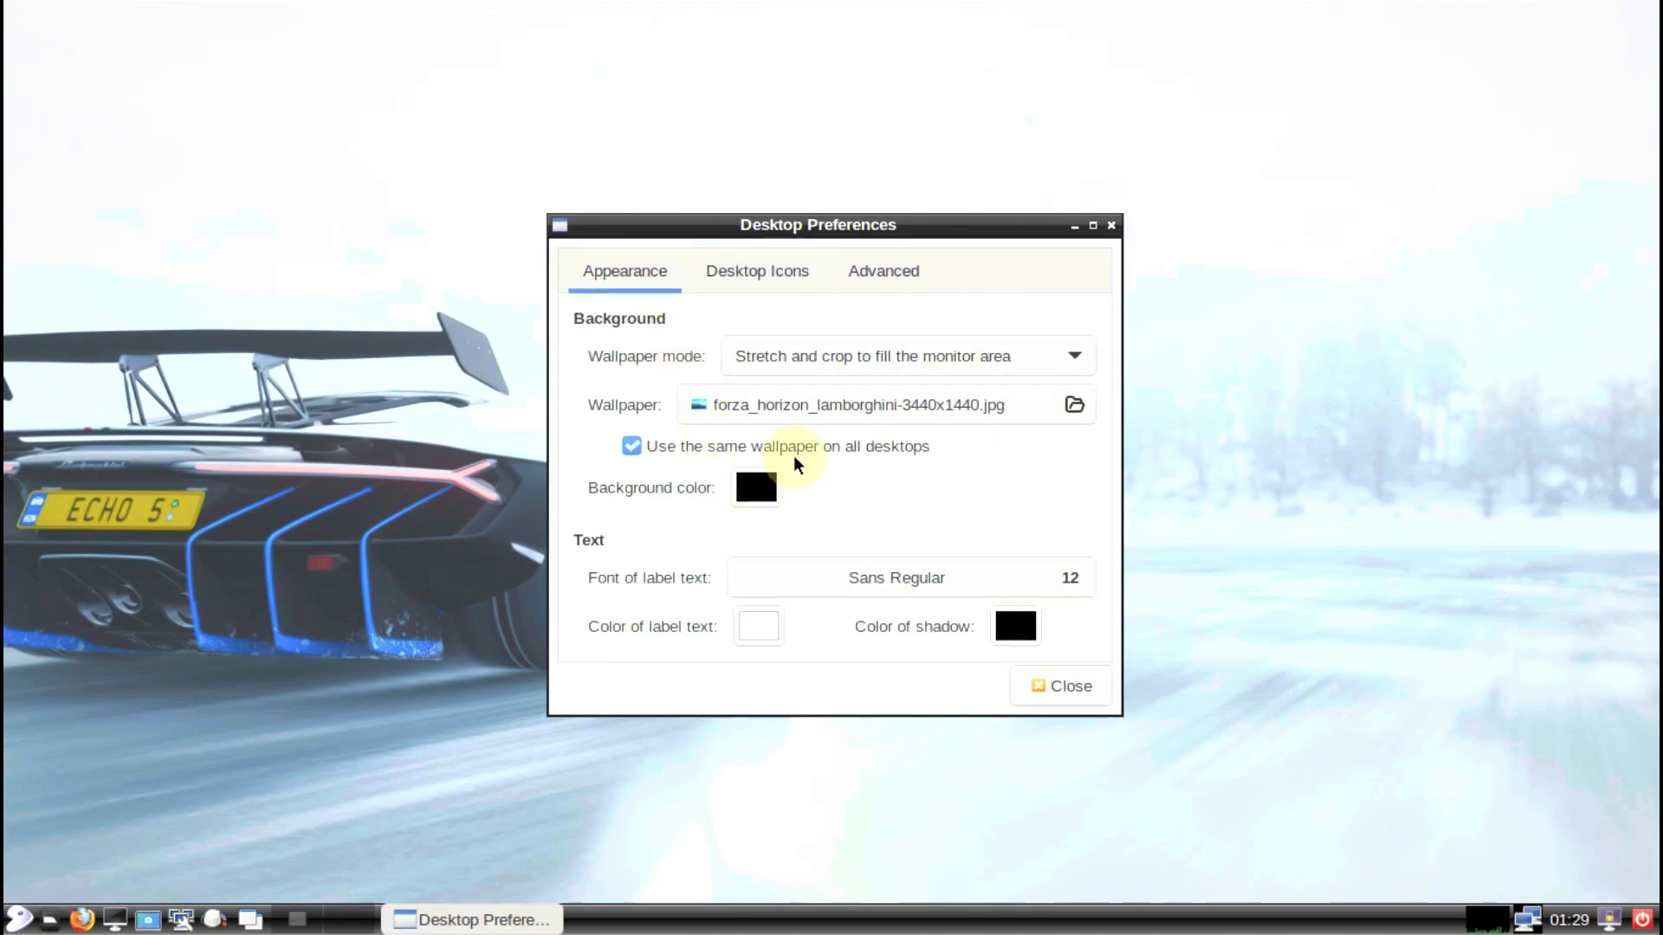
Step: Set northern-lights-3440x1440.jpg as the wallpaper and close Desktop Preferences
{"action": "left_click", "coordinate": [802, 404]}
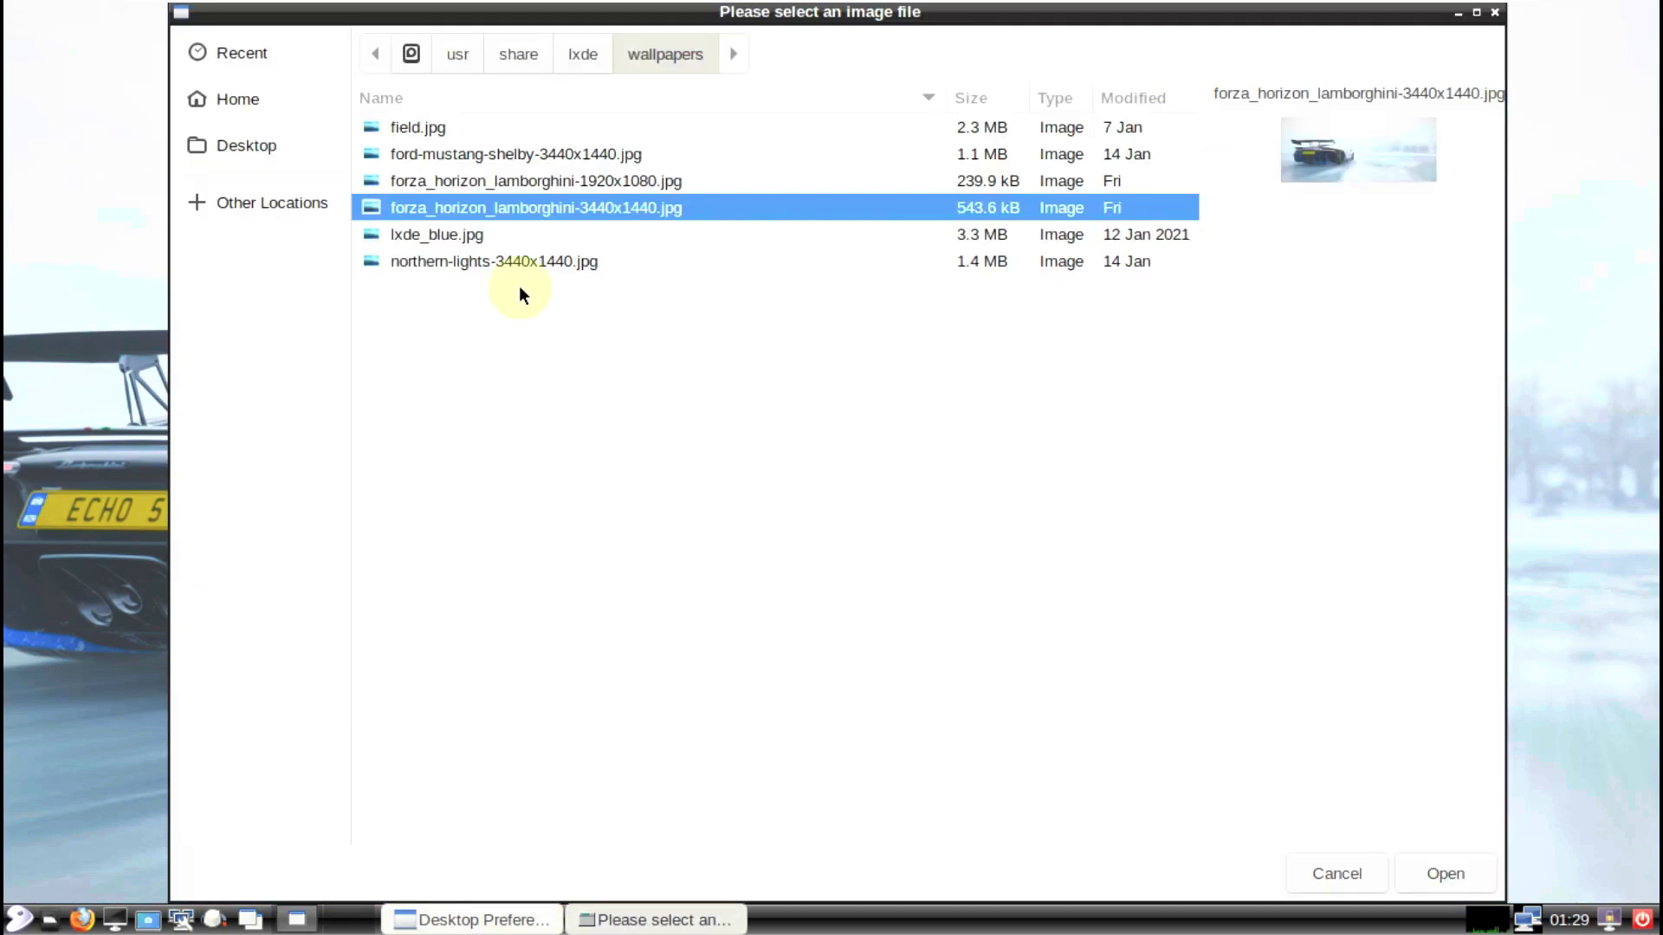
{"action": "left_click", "coordinate": [497, 246]}
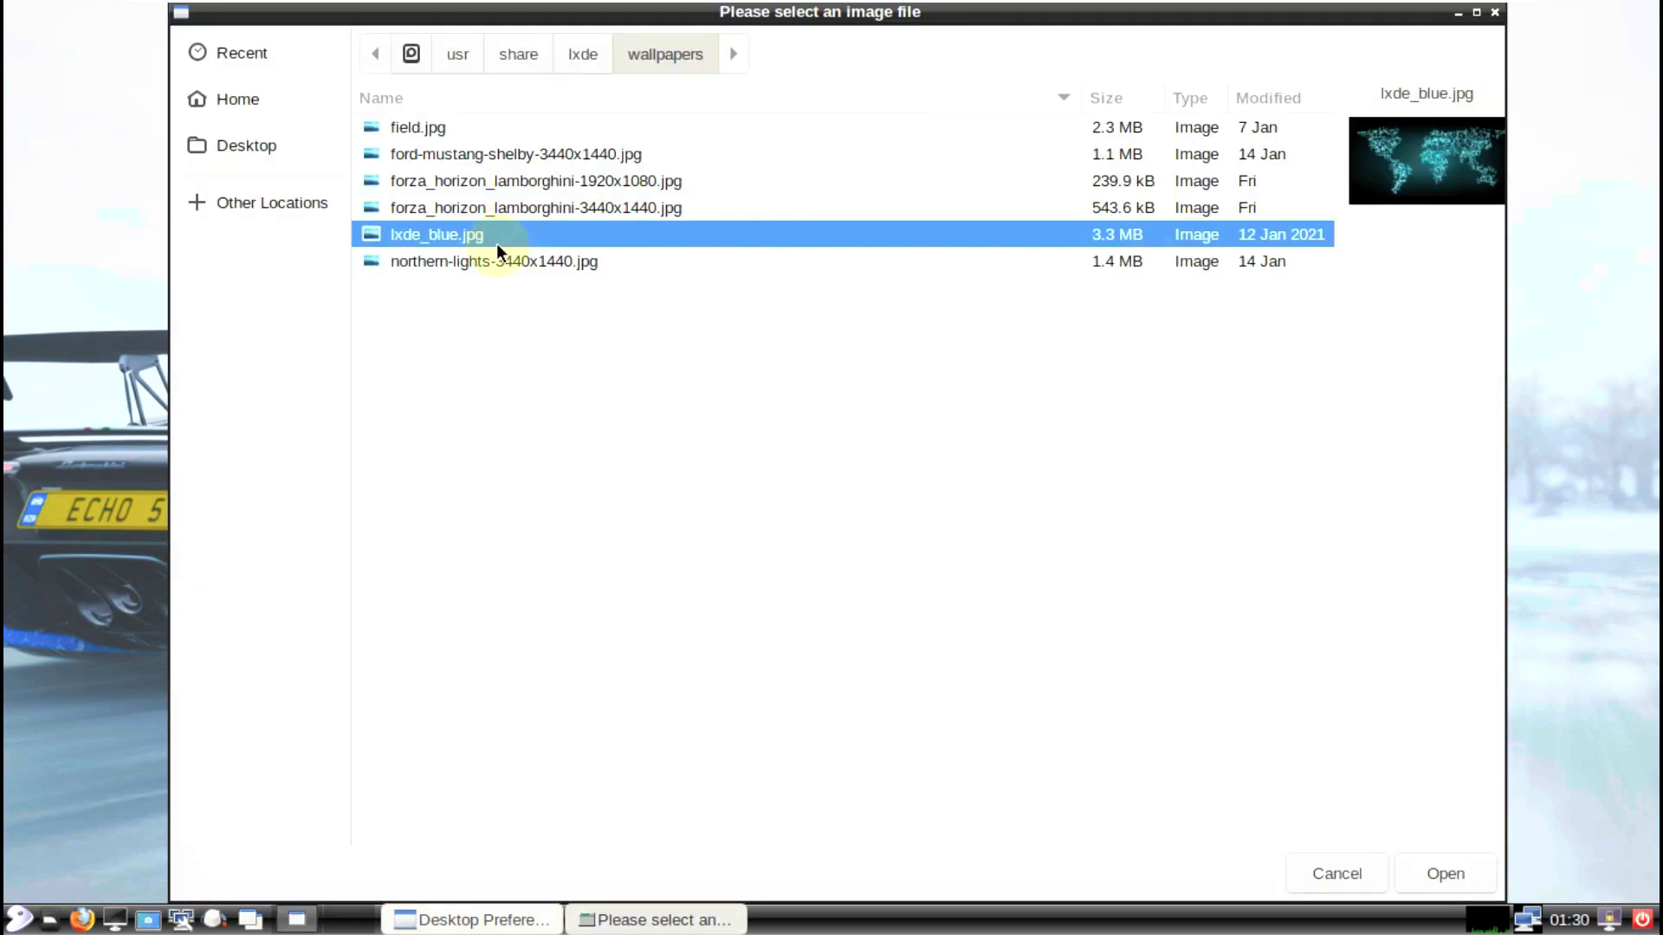
{"action": "left_click", "coordinate": [503, 262]}
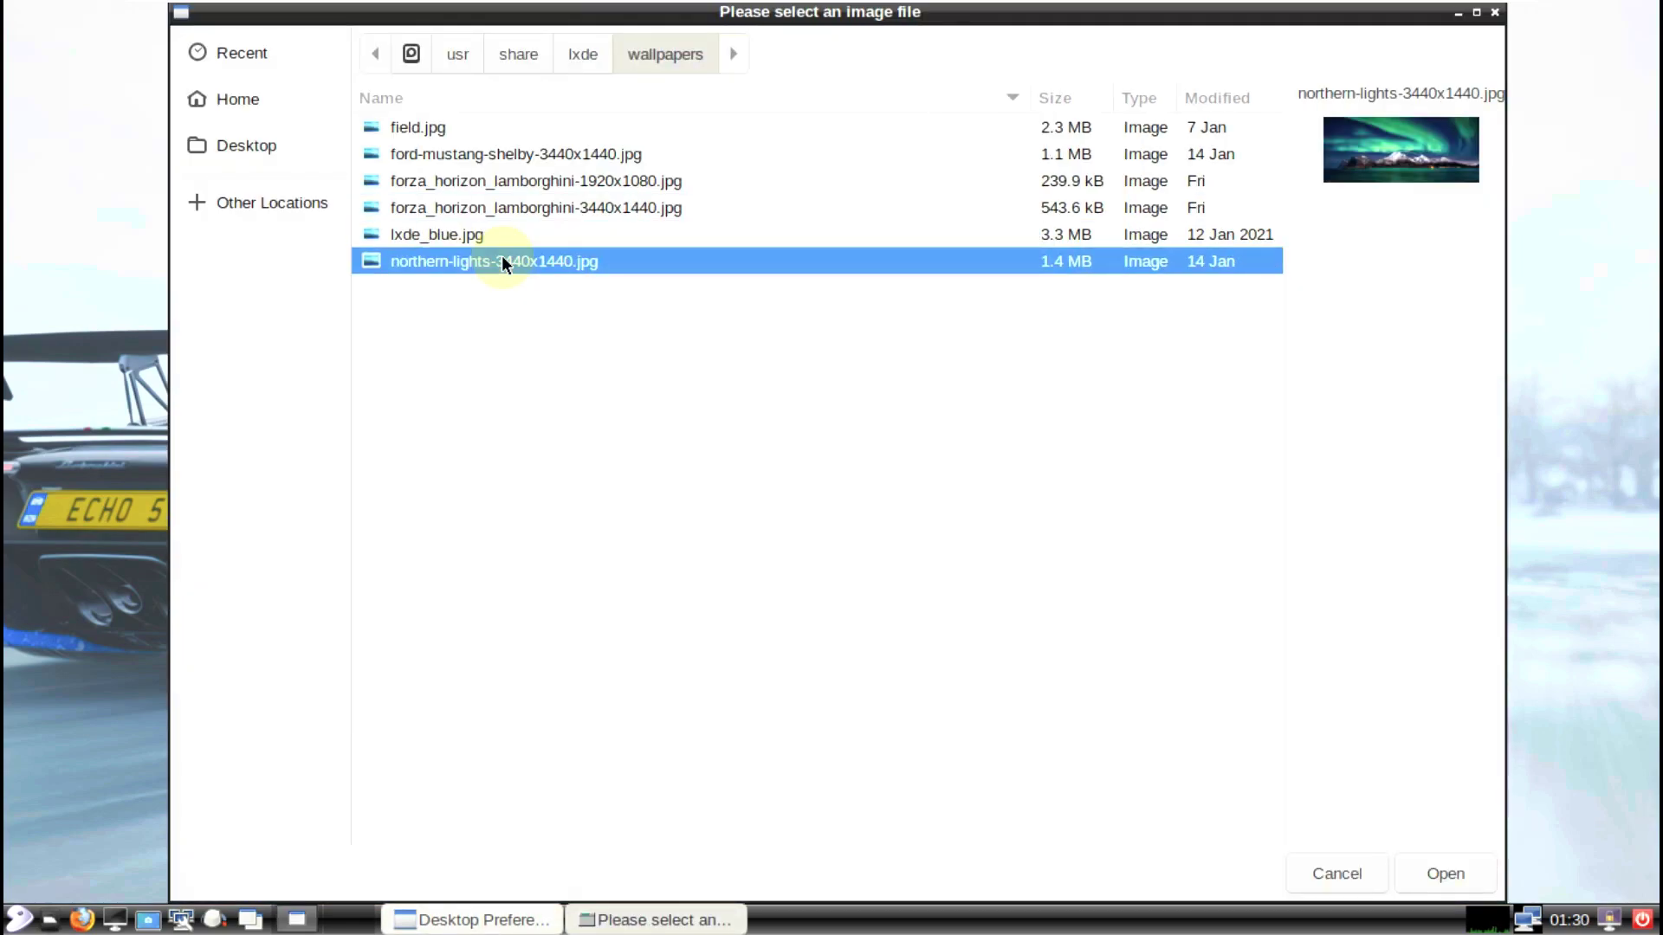
{"action": "left_click", "coordinate": [1441, 874]}
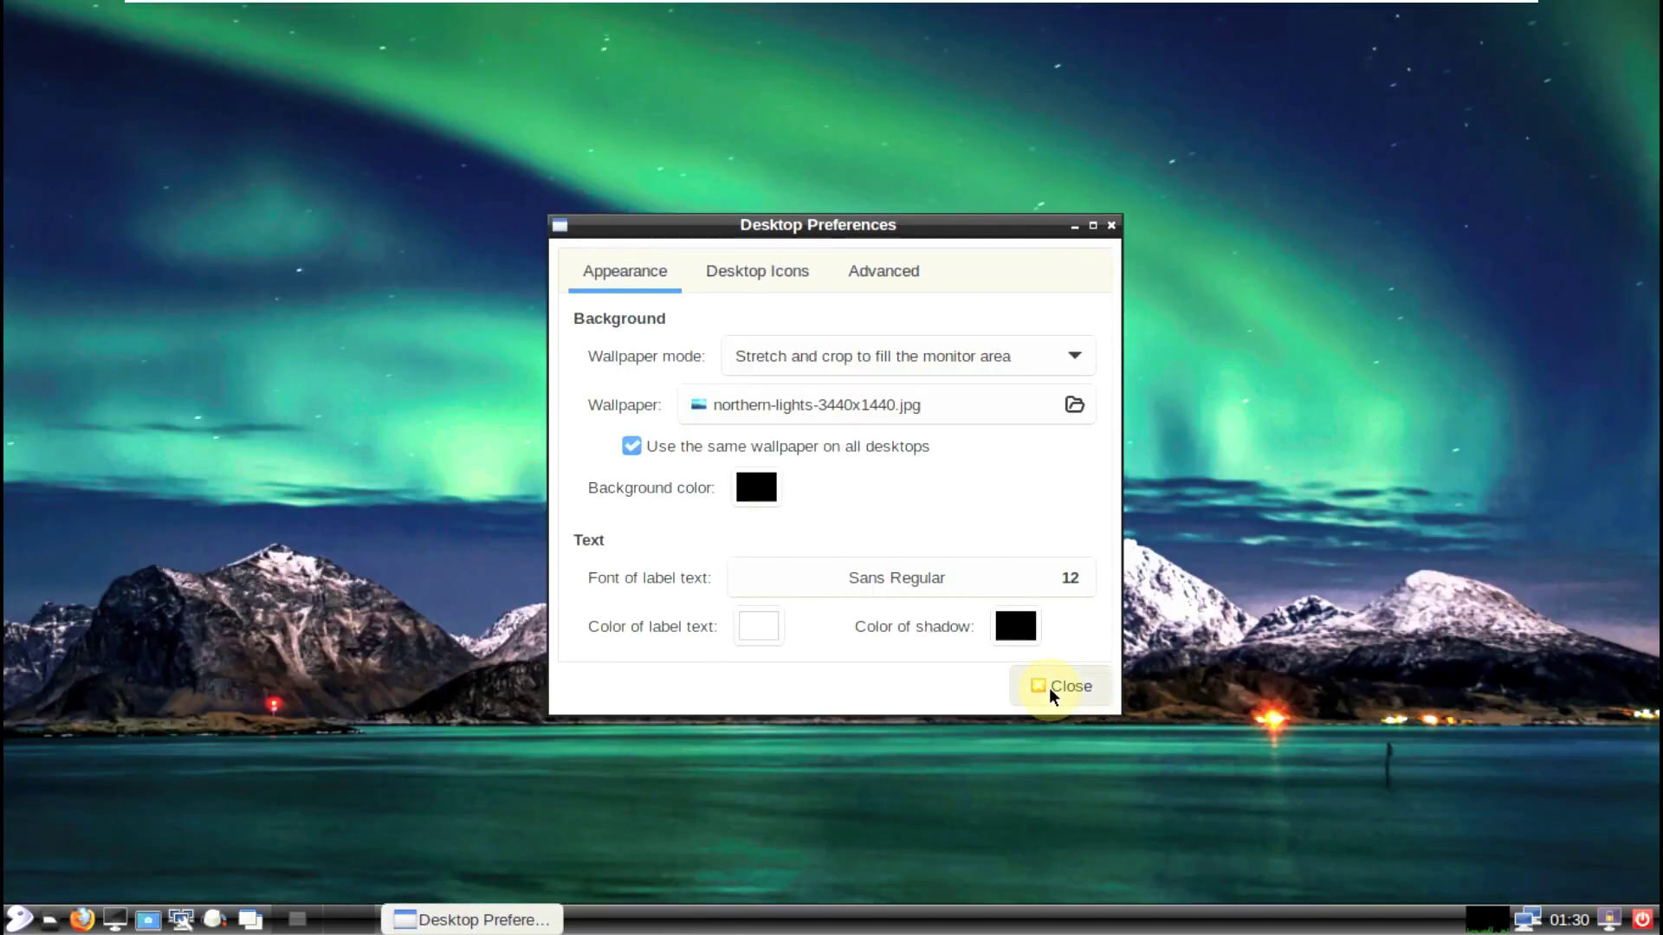
{"action": "left_click", "coordinate": [1065, 686]}
{"action": "left_click", "coordinate": [17, 918]}
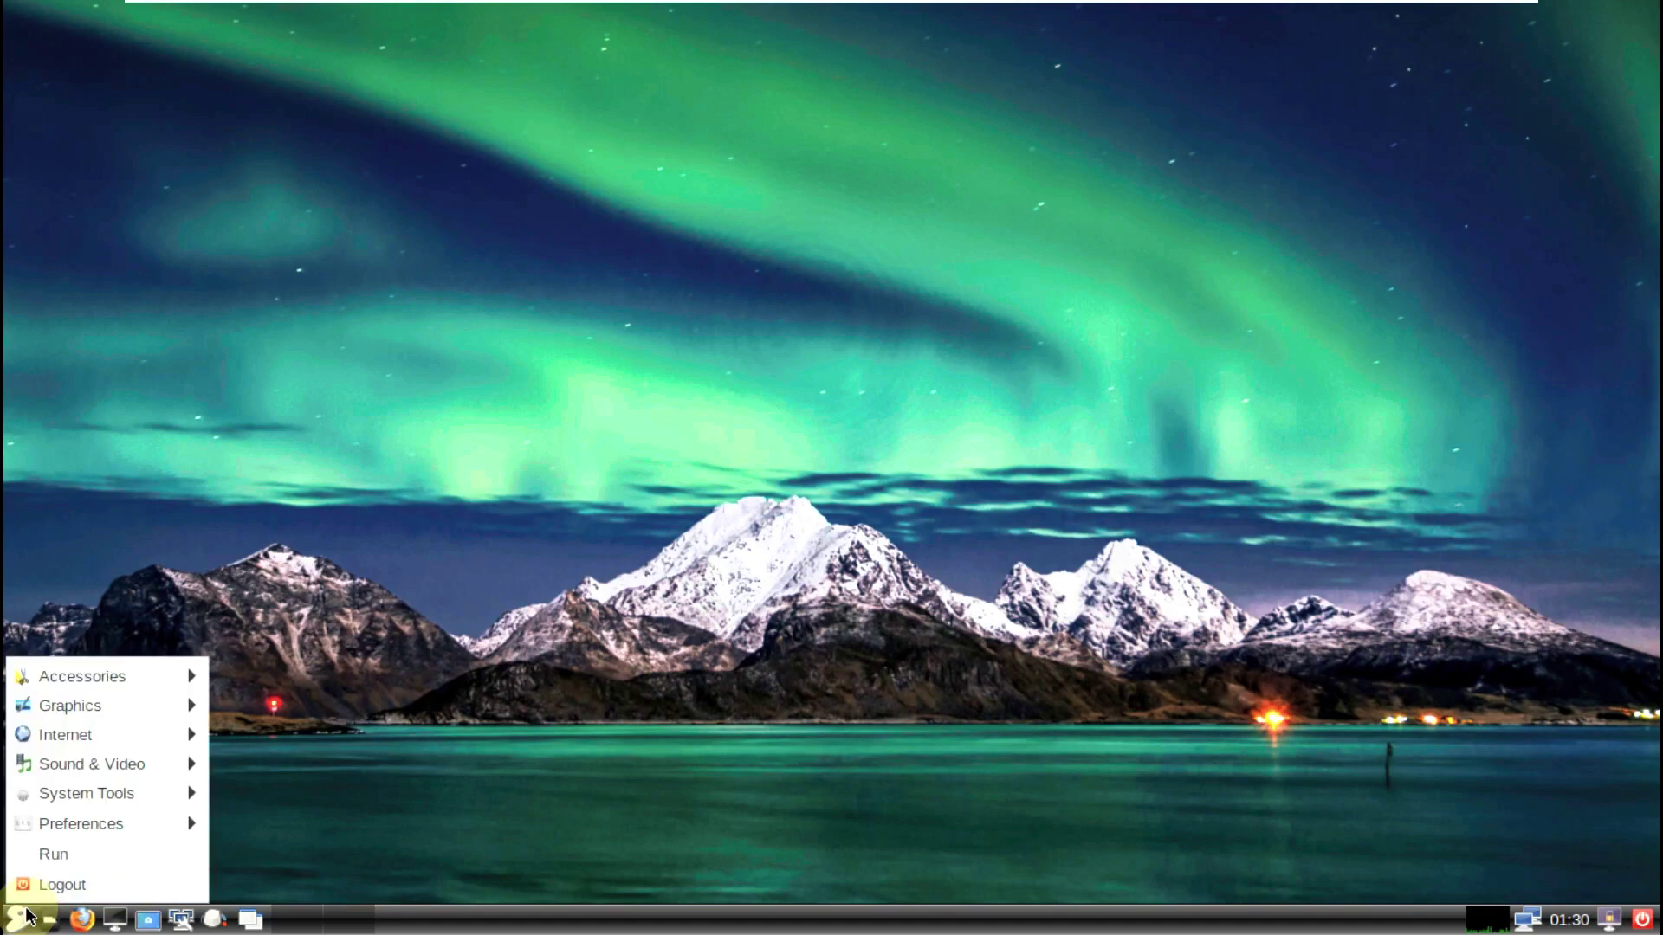
{"action": "mouse_move", "coordinate": [49, 671]}
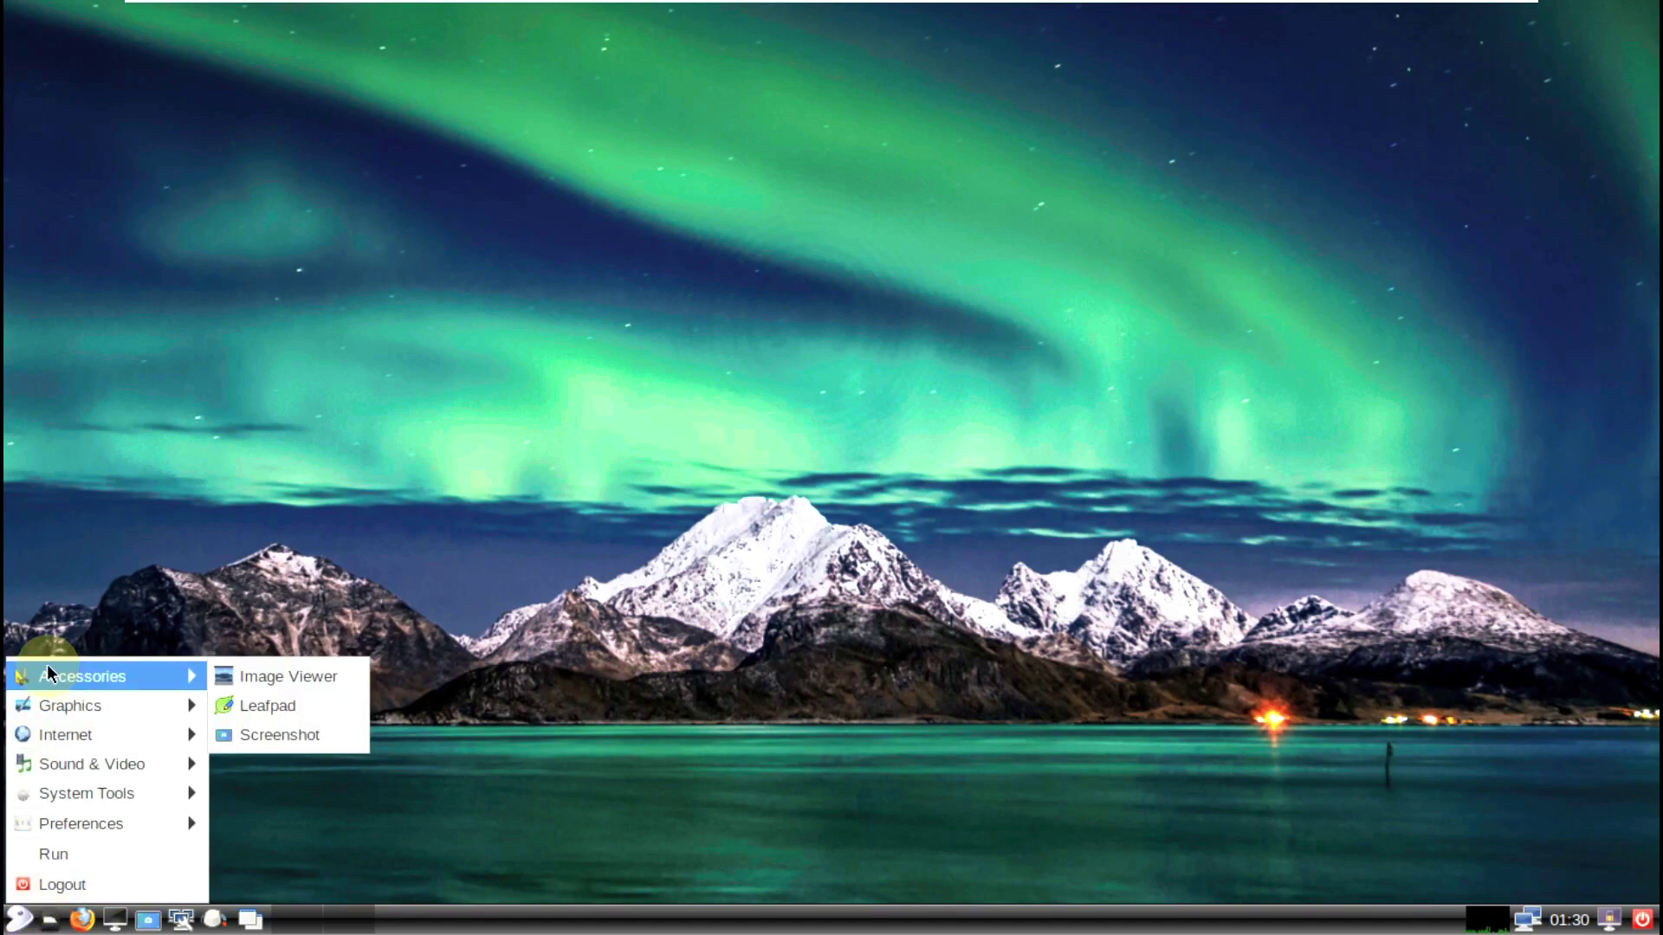
{"action": "left_click", "coordinate": [243, 678]}
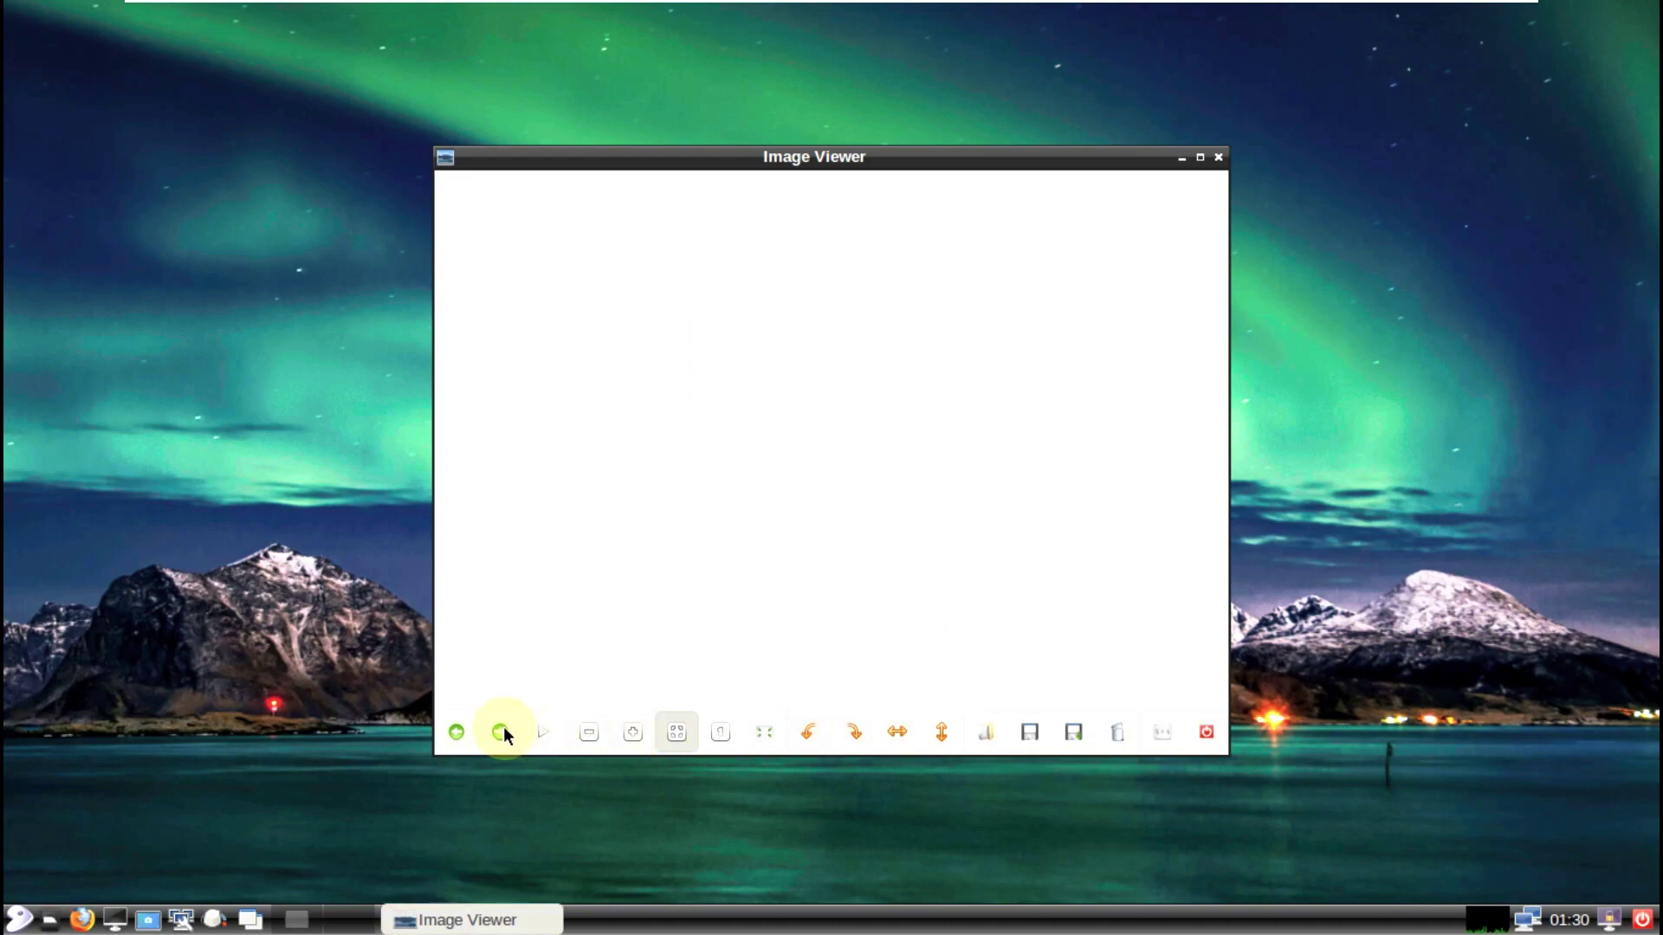
{"action": "left_click", "coordinate": [1219, 157]}
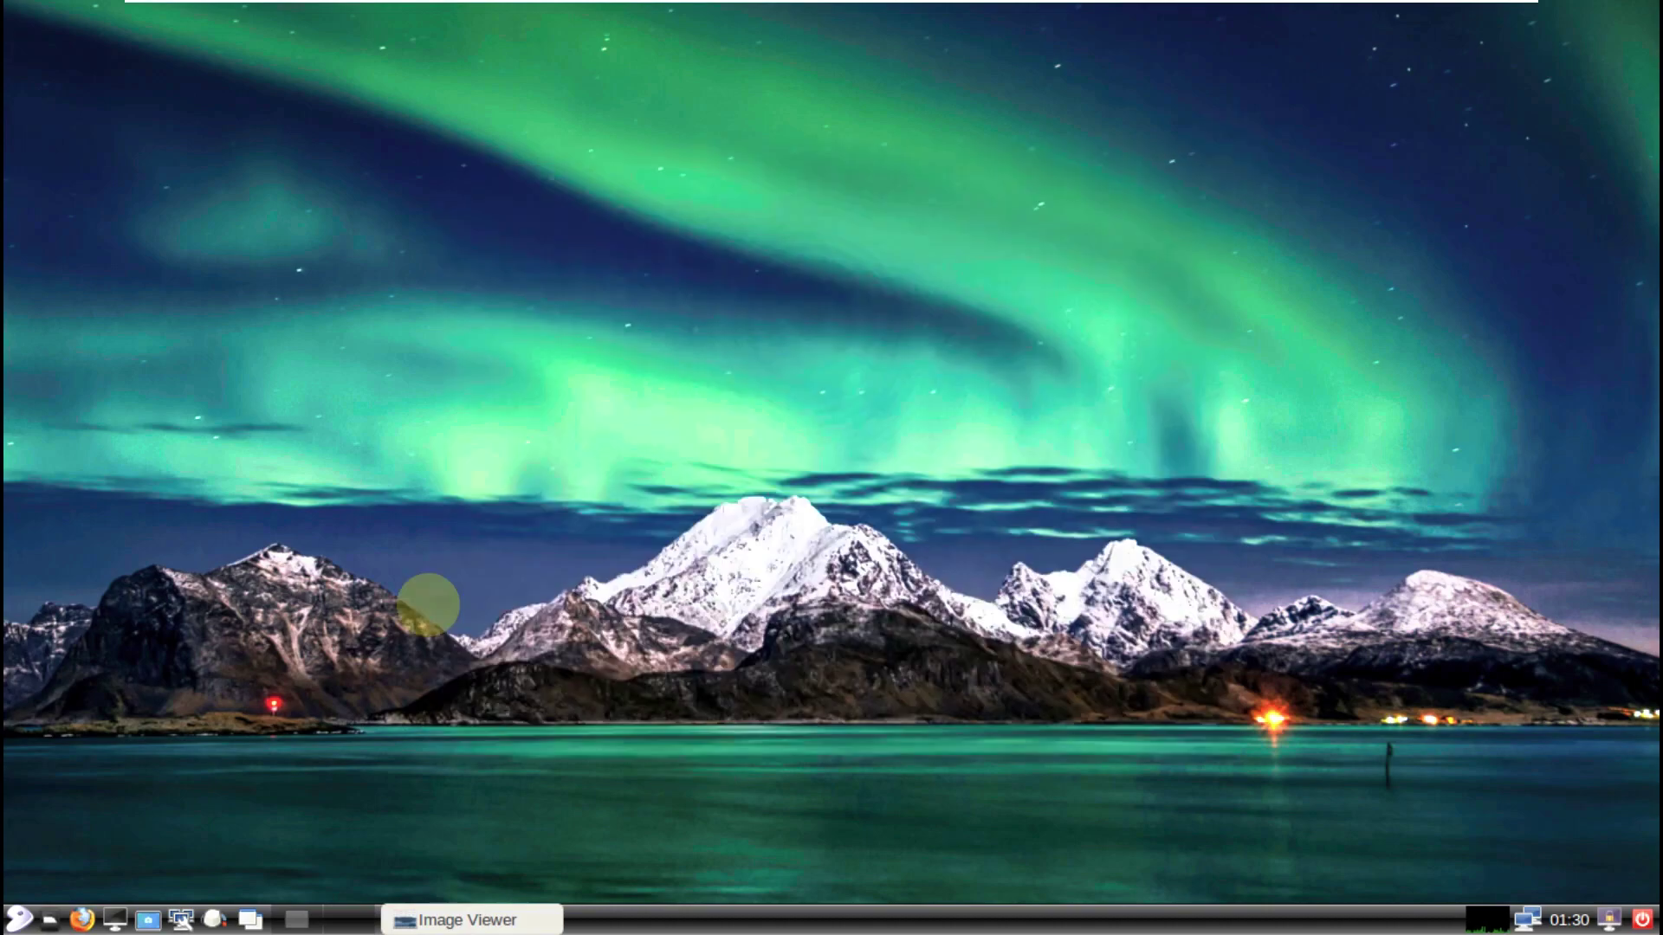
{"action": "left_click", "coordinate": [17, 918]}
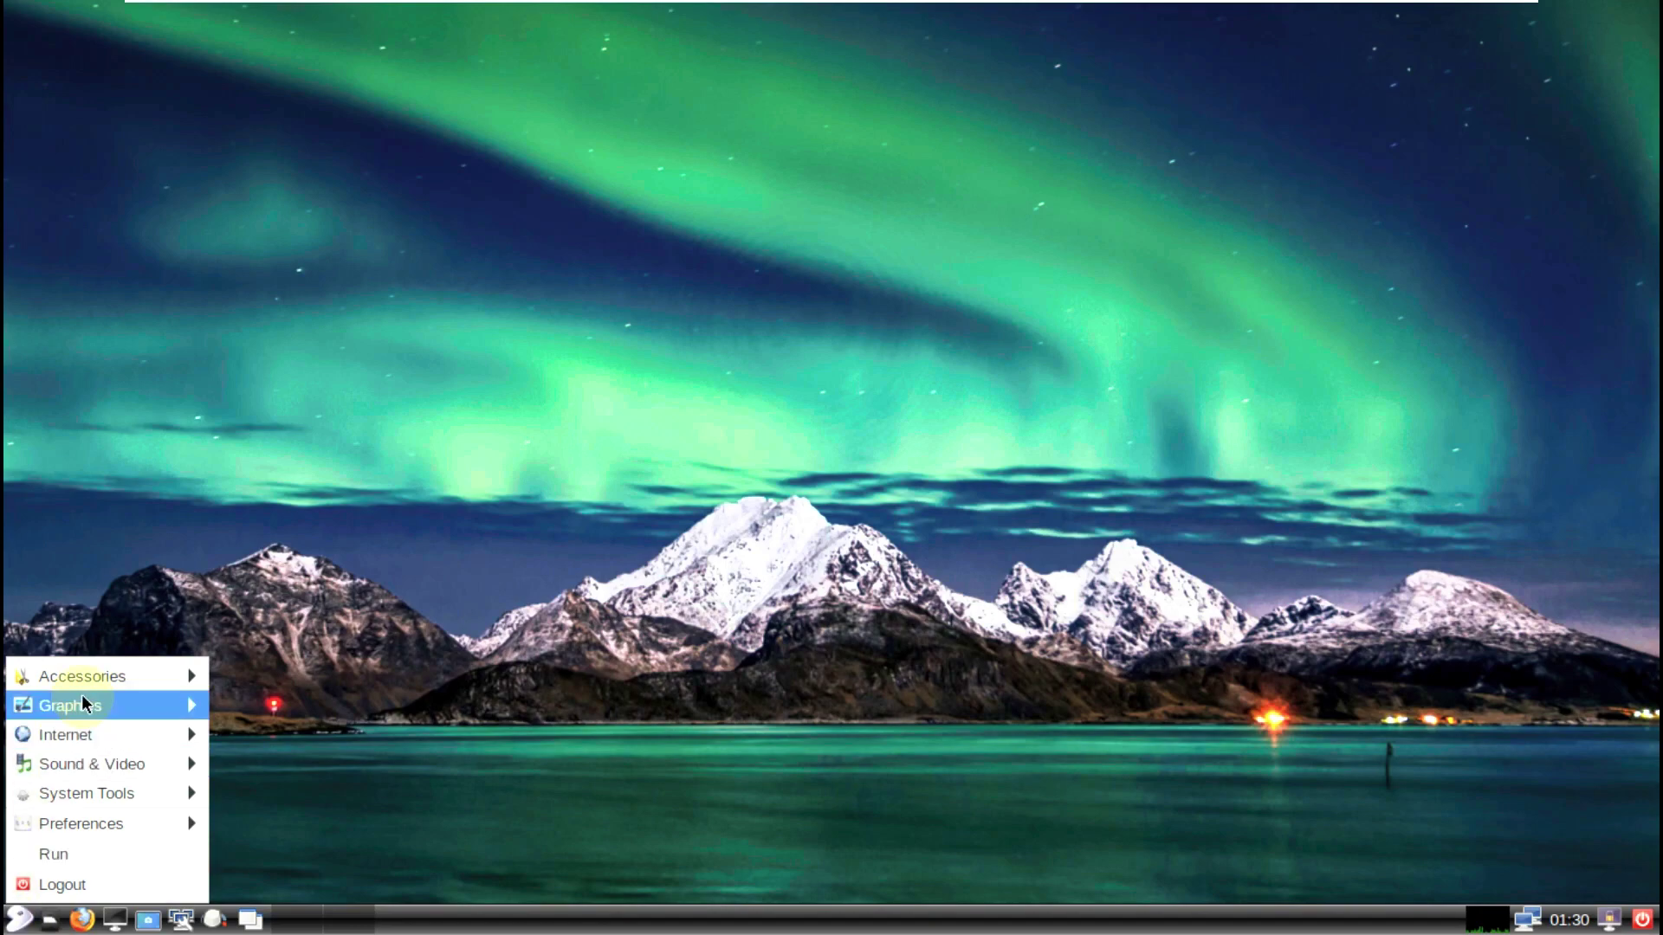
{"action": "mouse_move", "coordinate": [85, 679]}
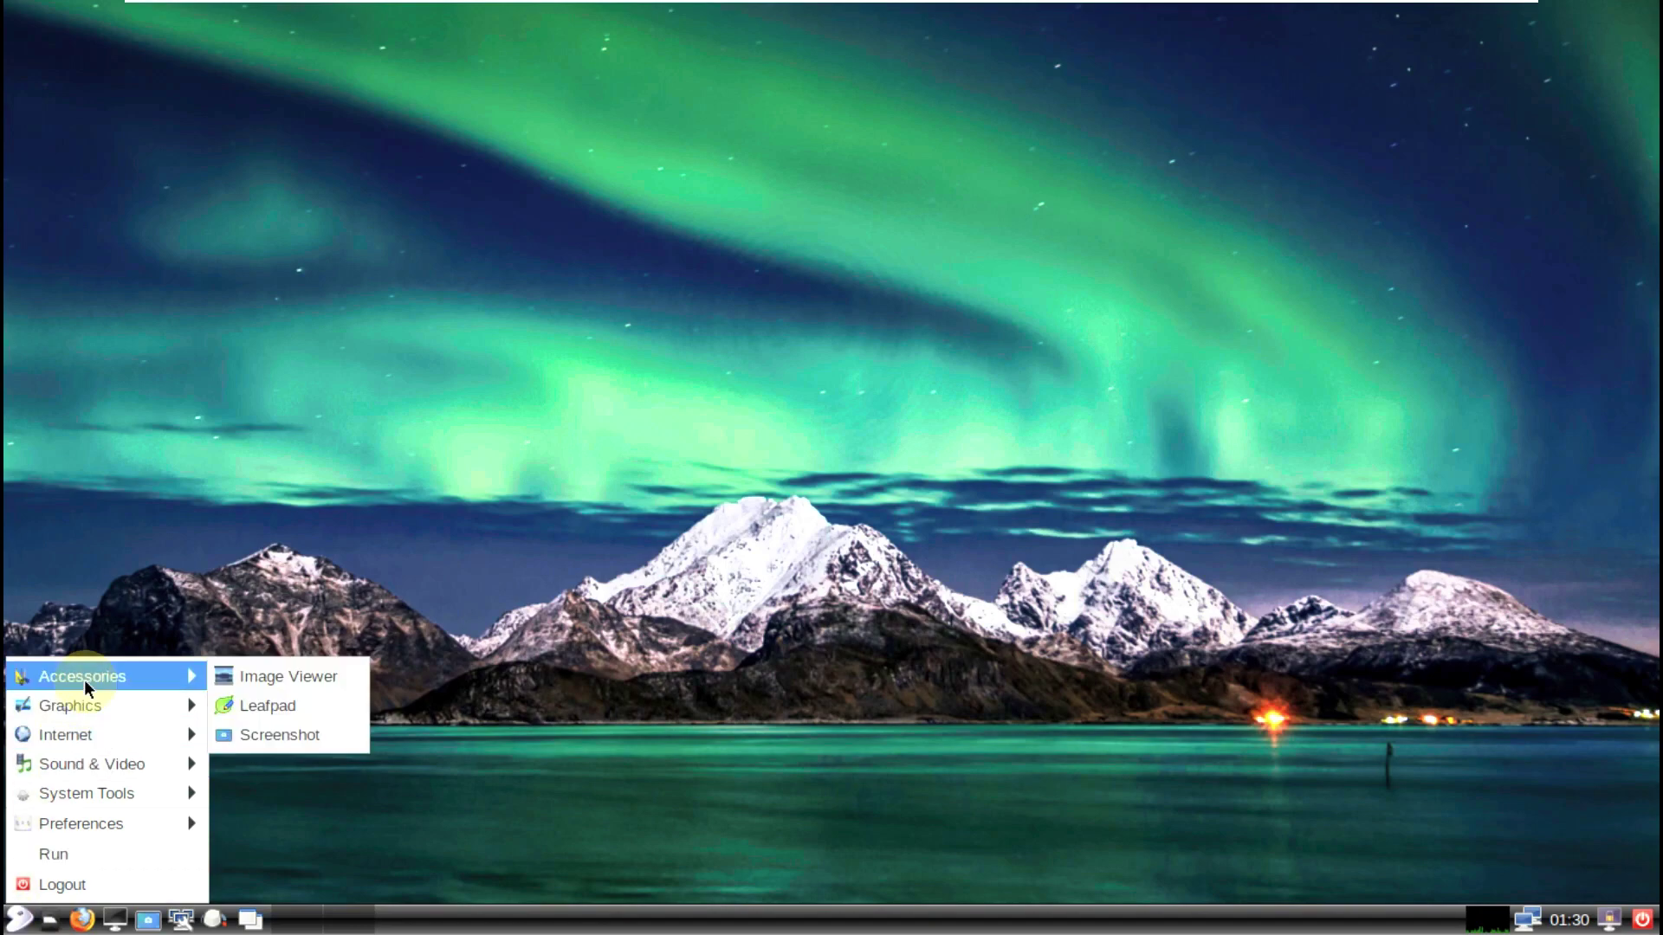
{"action": "left_click", "coordinate": [326, 725]}
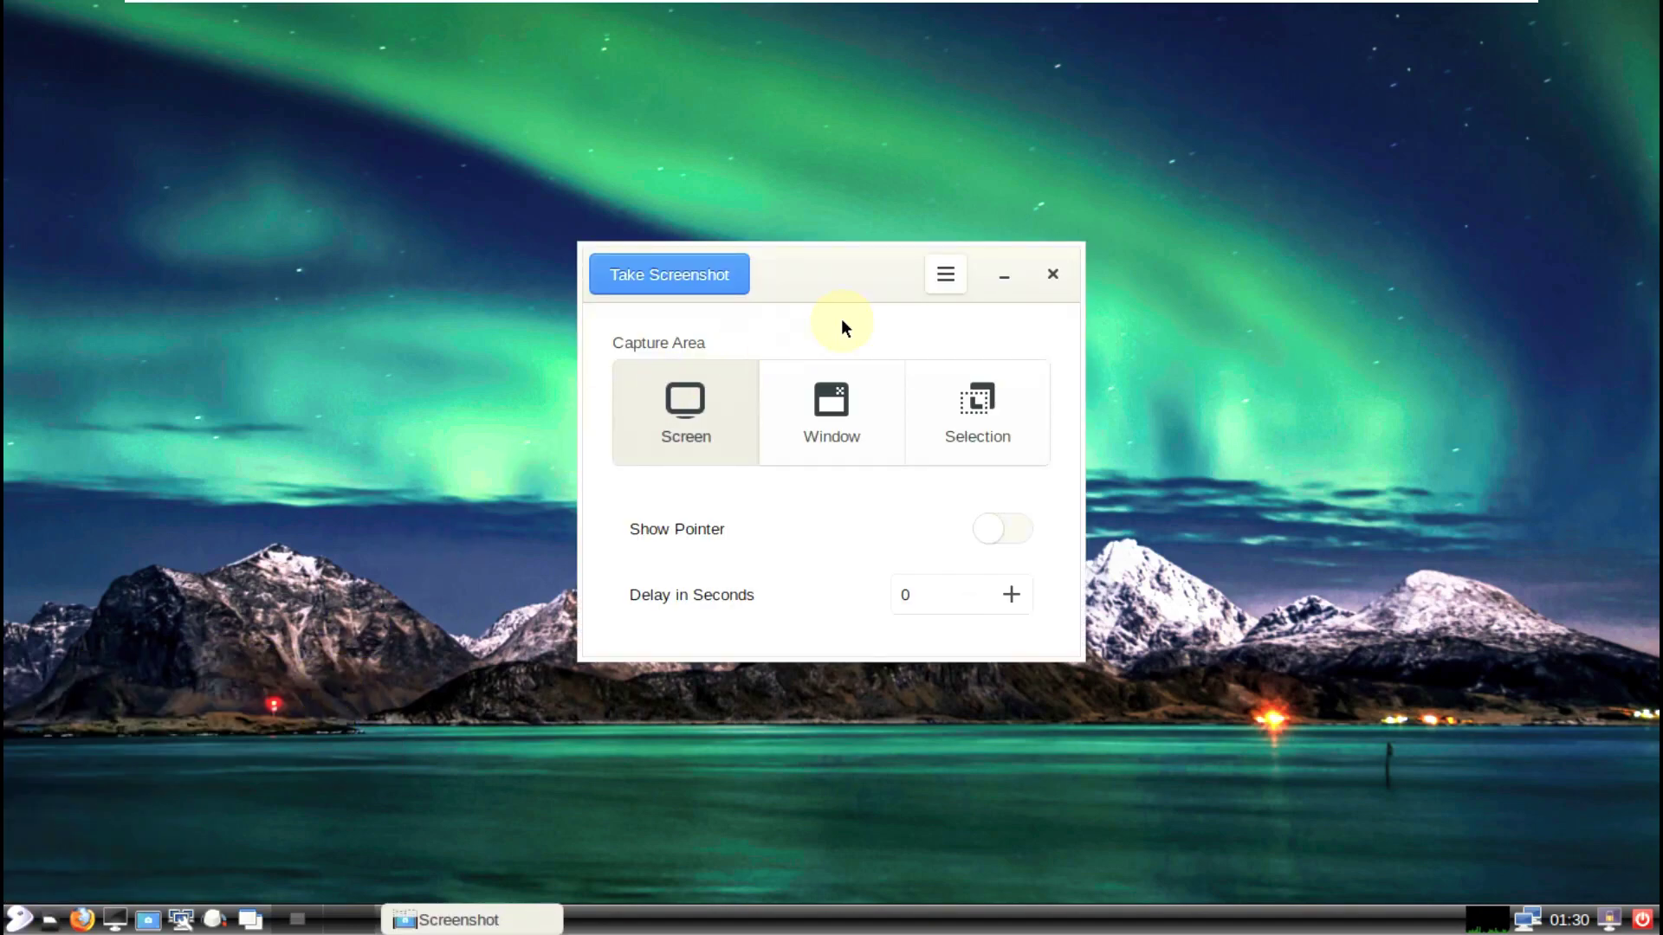
{"action": "left_click", "coordinate": [928, 278]}
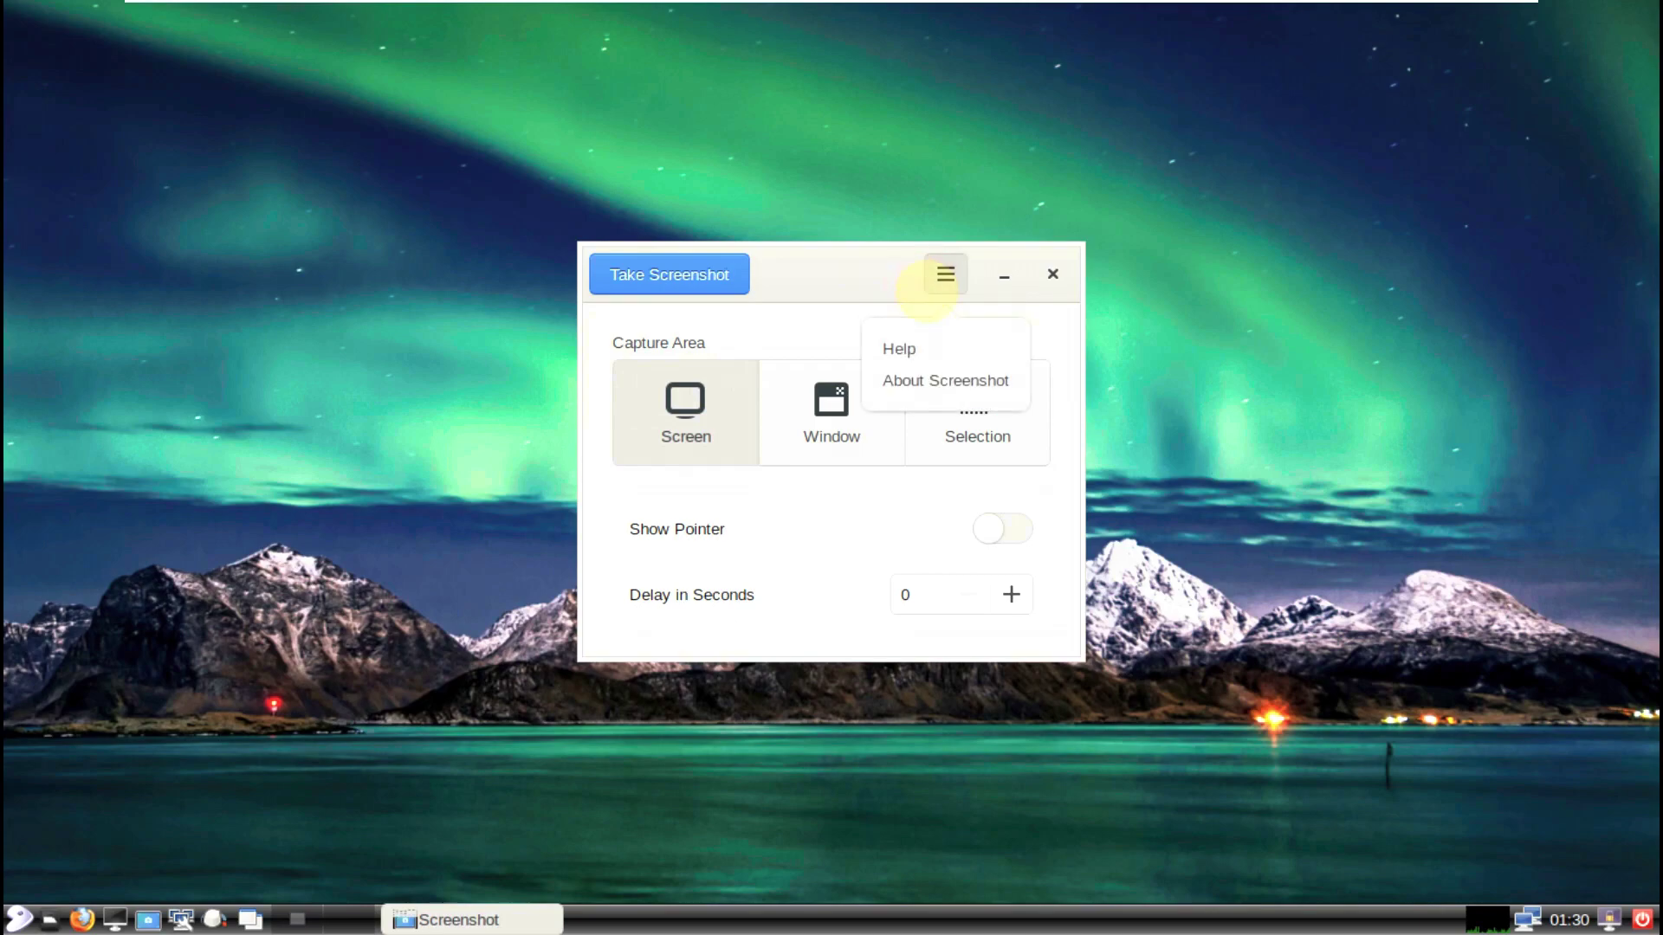
{"action": "left_click", "coordinate": [927, 386]}
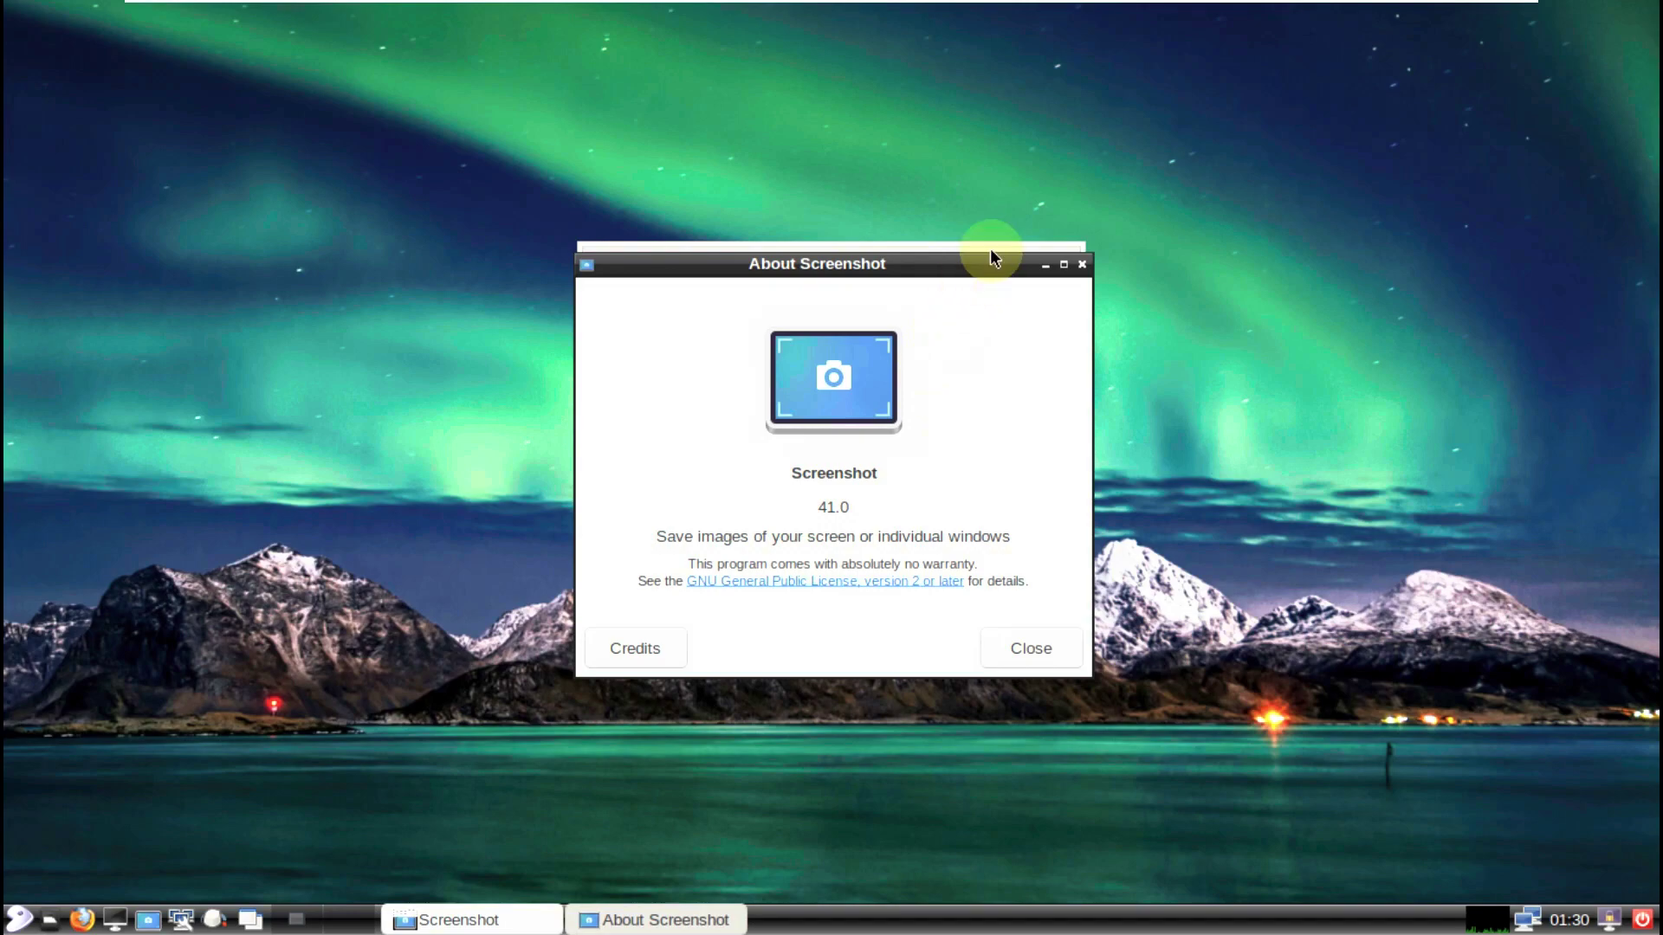
{"action": "left_click", "coordinate": [1082, 265]}
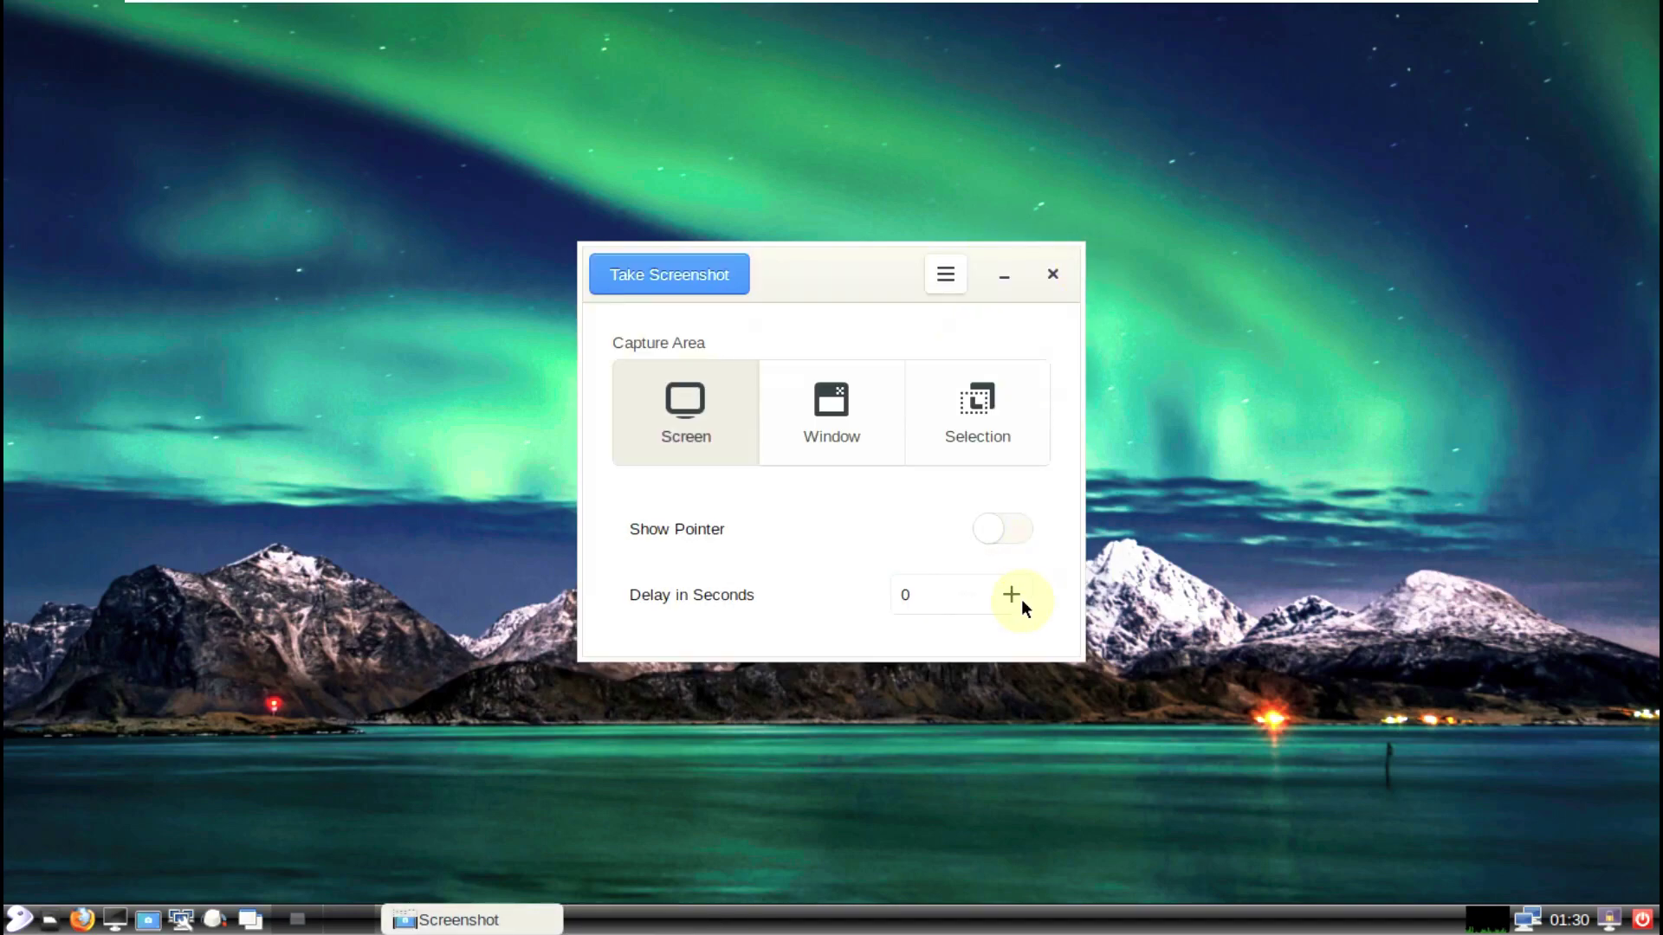
{"action": "left_click", "coordinate": [1051, 271]}
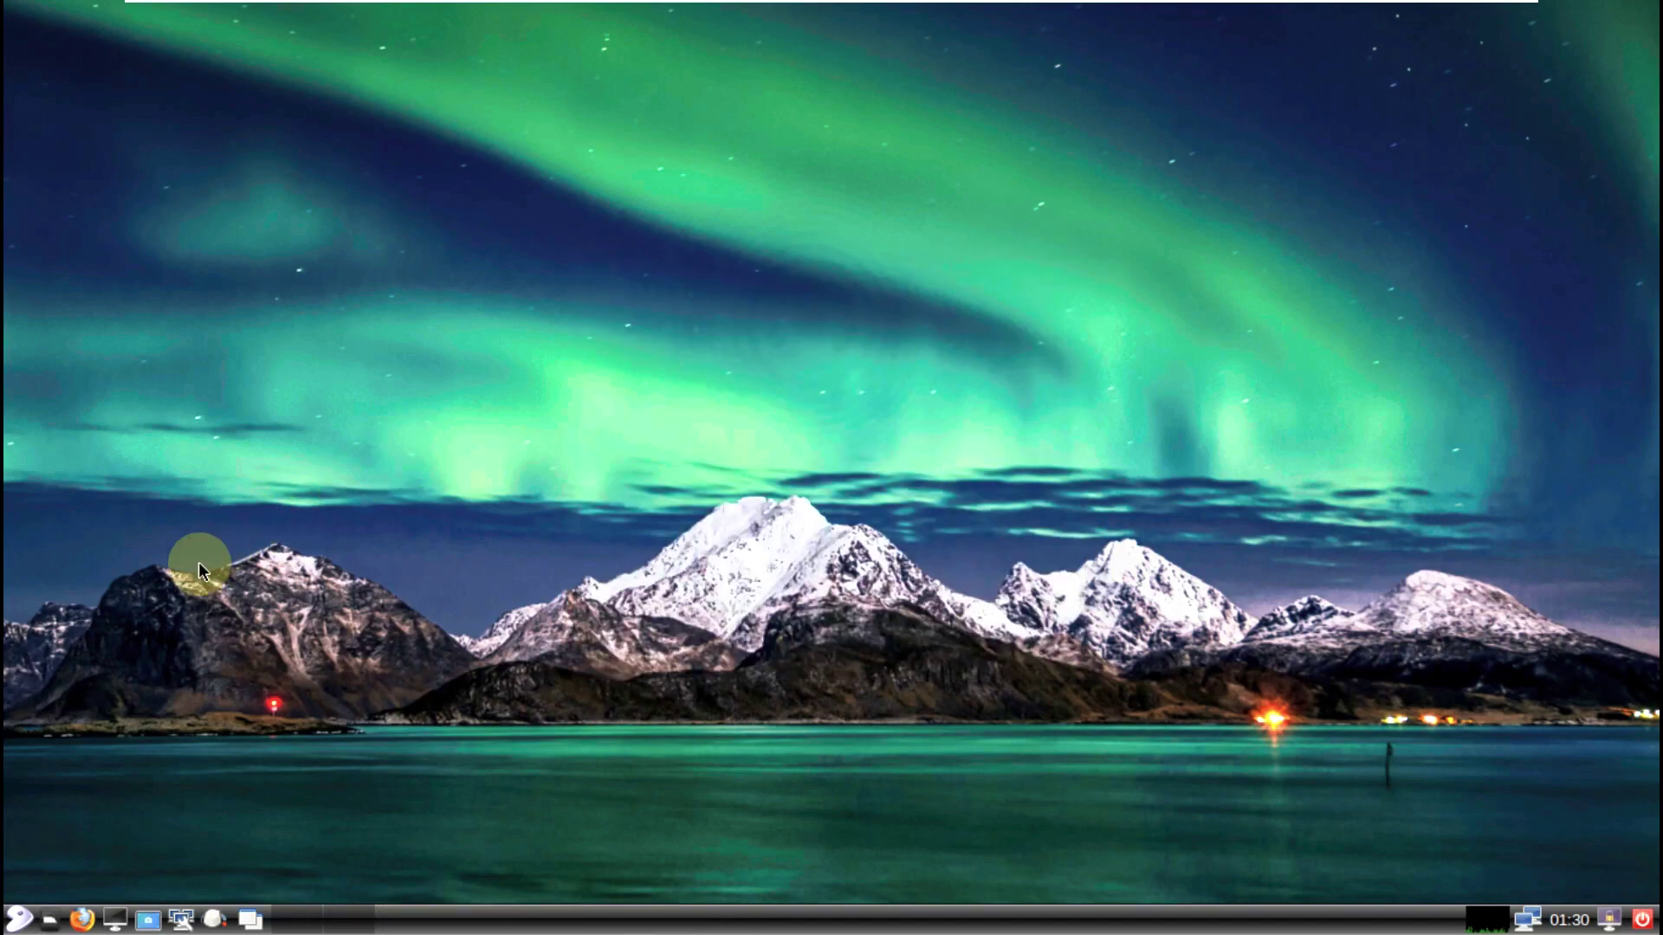
Step: Launch MuPDF from the menu and cancel its open-document prompt
{"action": "left_click", "coordinate": [19, 918]}
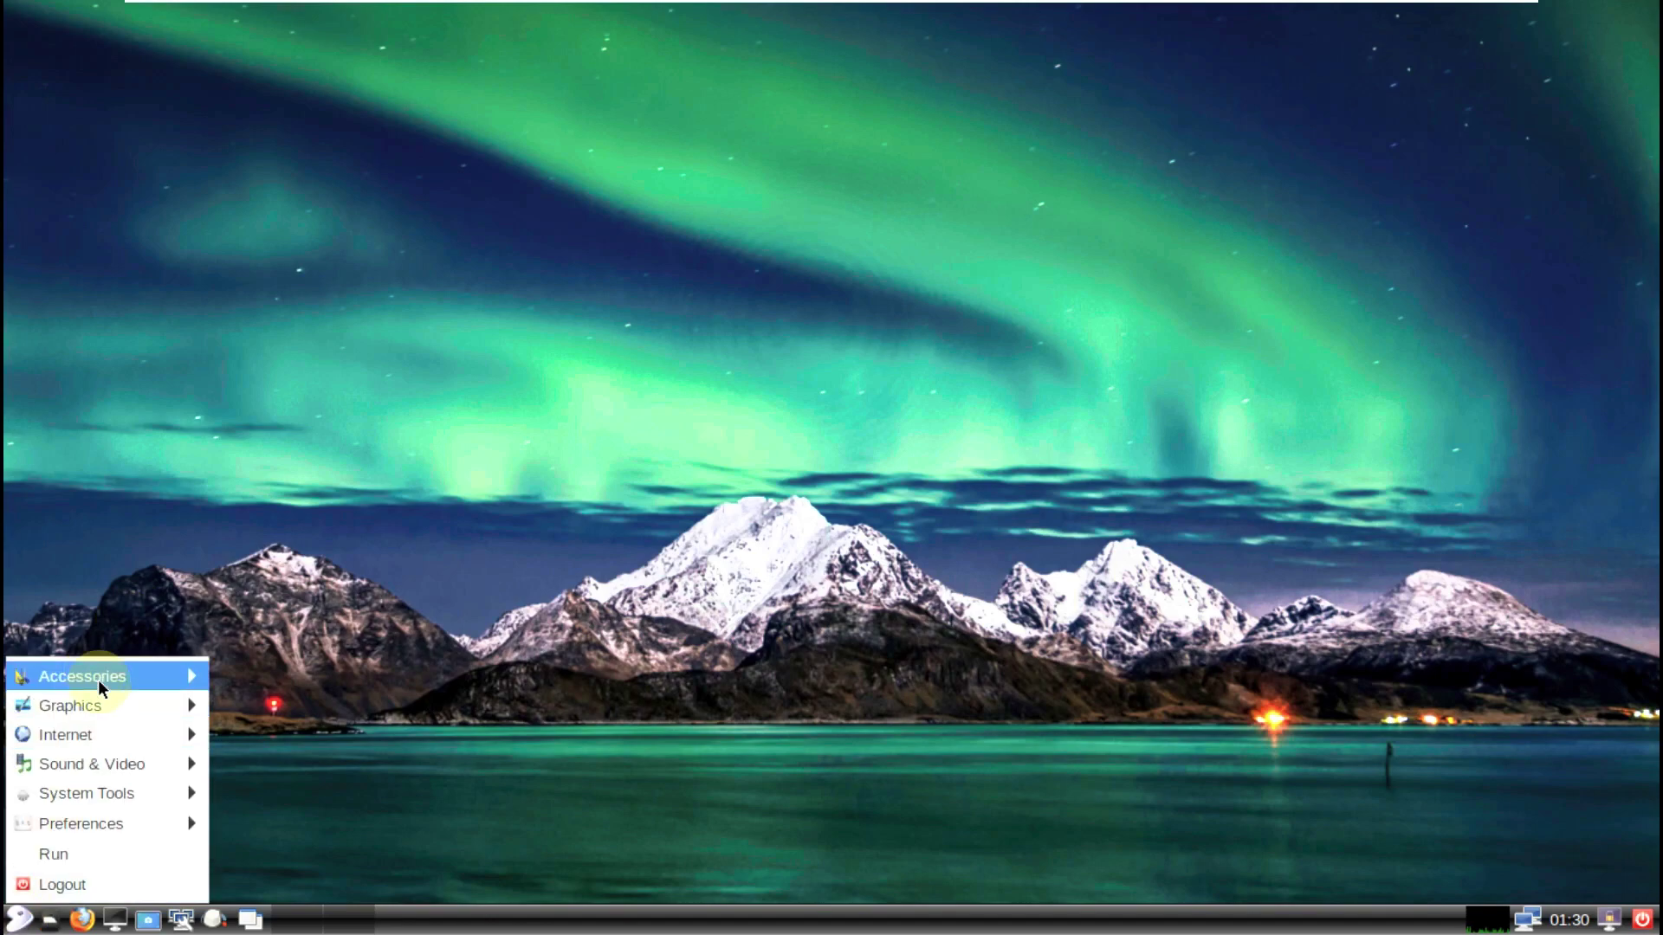
{"action": "mouse_move", "coordinate": [102, 700]}
{"action": "left_click", "coordinate": [273, 702]}
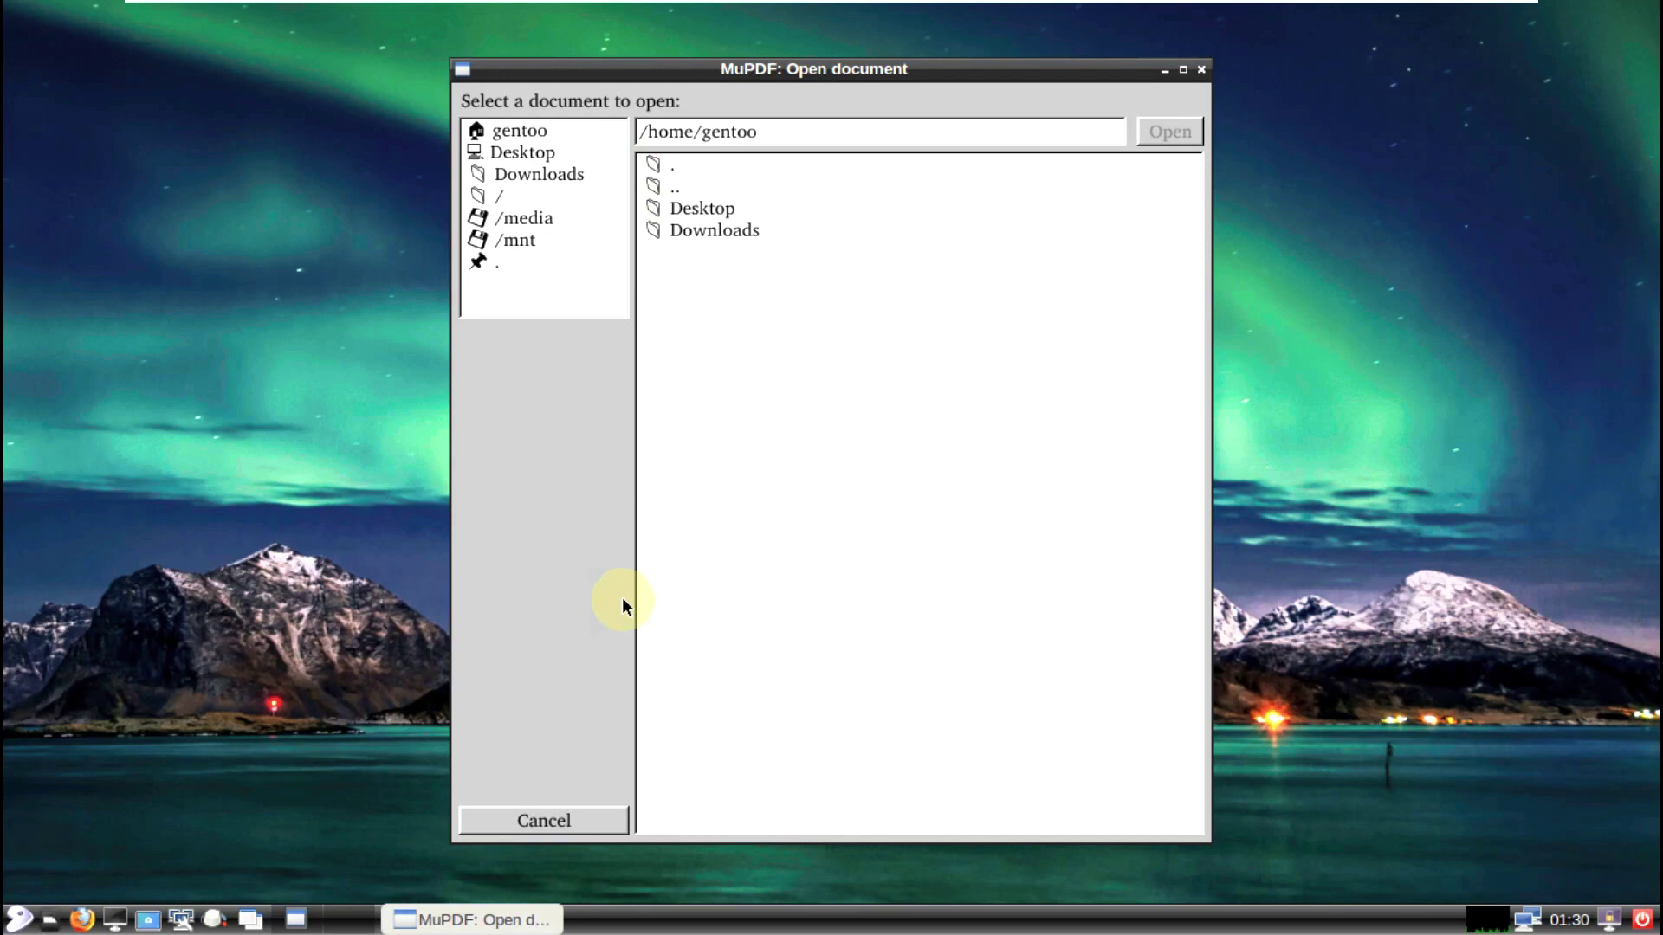
{"action": "left_click", "coordinate": [543, 814]}
Step: Start wpa_gui, view its About information, then close it to the tray
{"action": "left_click", "coordinate": [19, 918]}
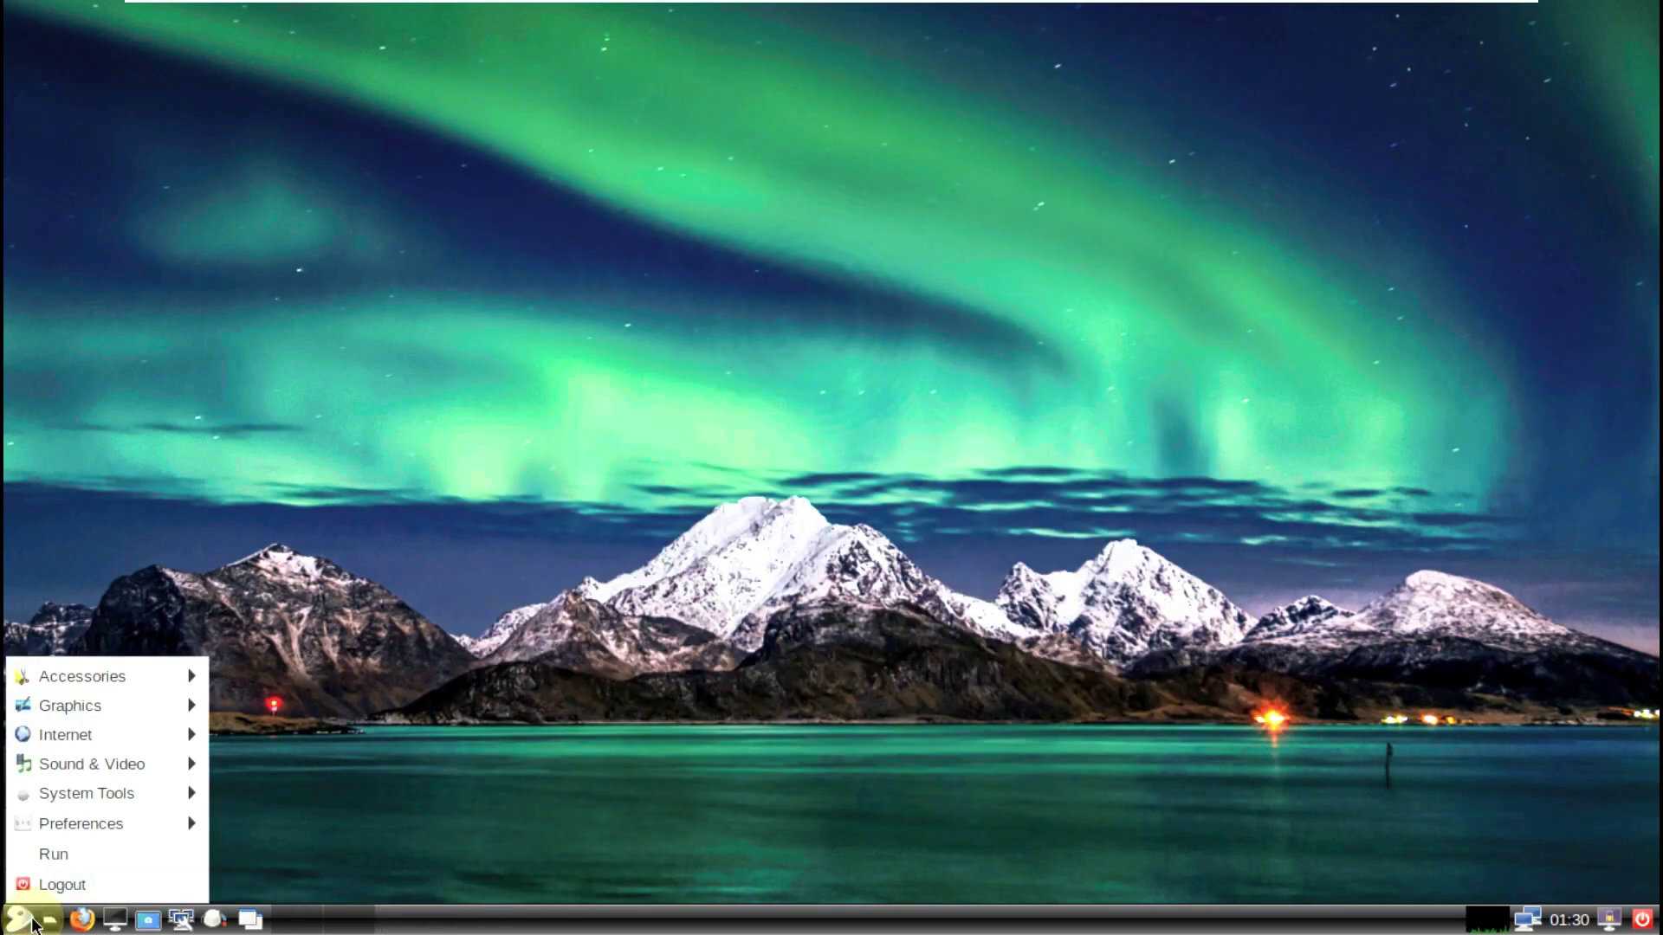
{"action": "mouse_move", "coordinate": [39, 736]}
{"action": "left_click", "coordinate": [334, 764]}
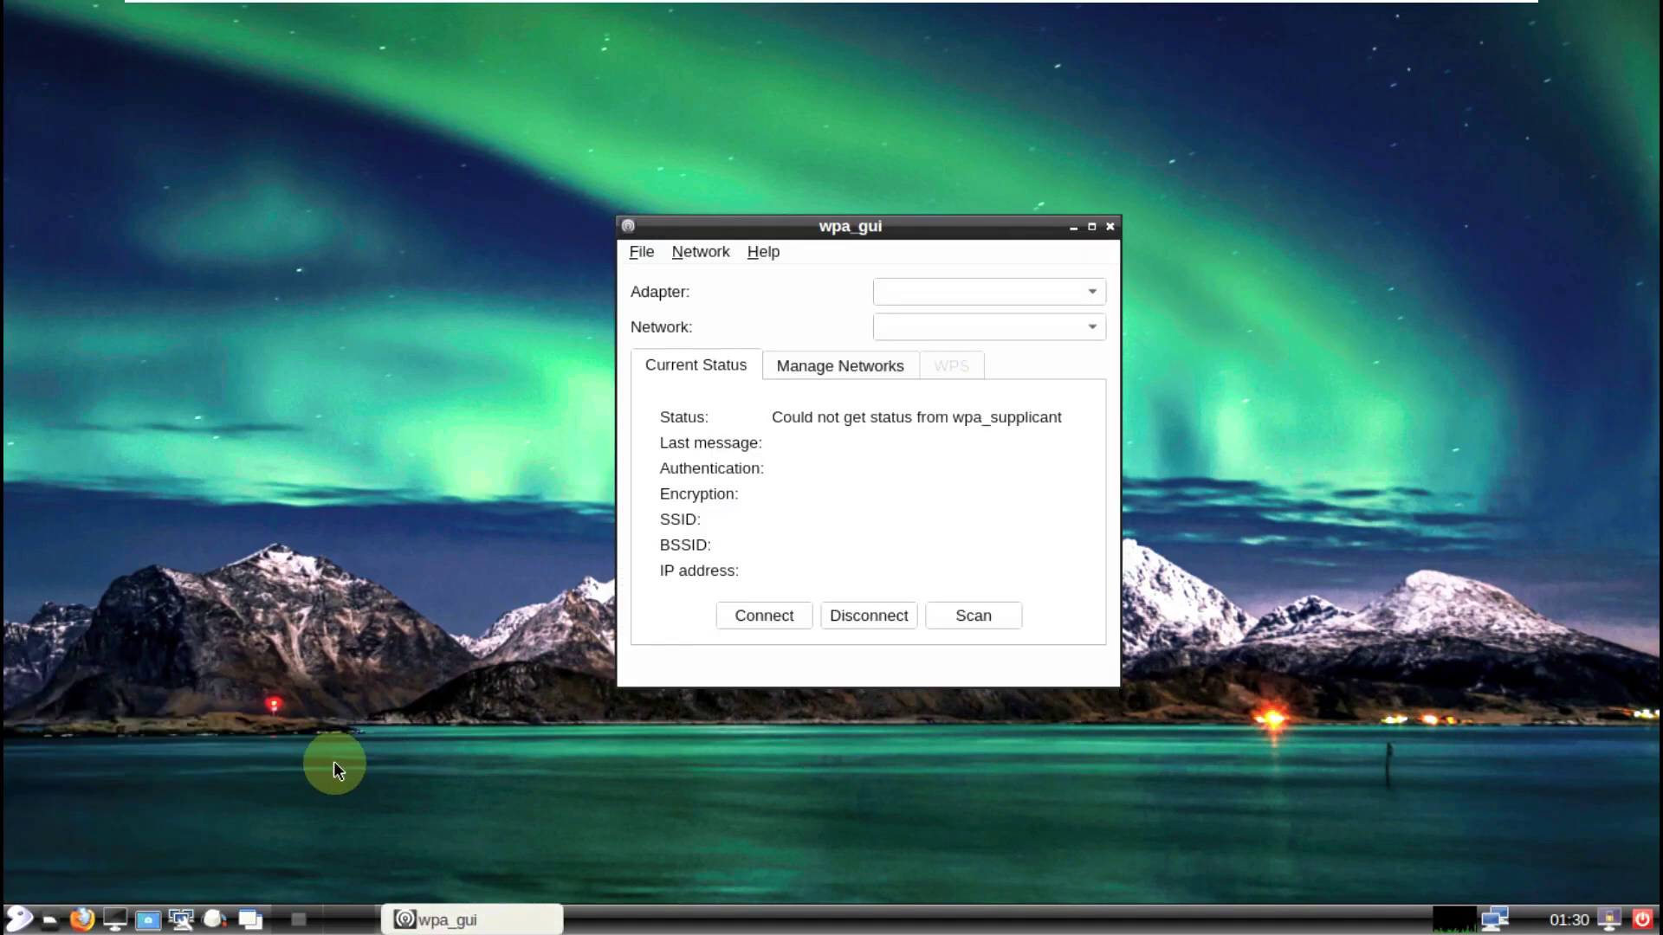
{"action": "left_click", "coordinate": [760, 250]}
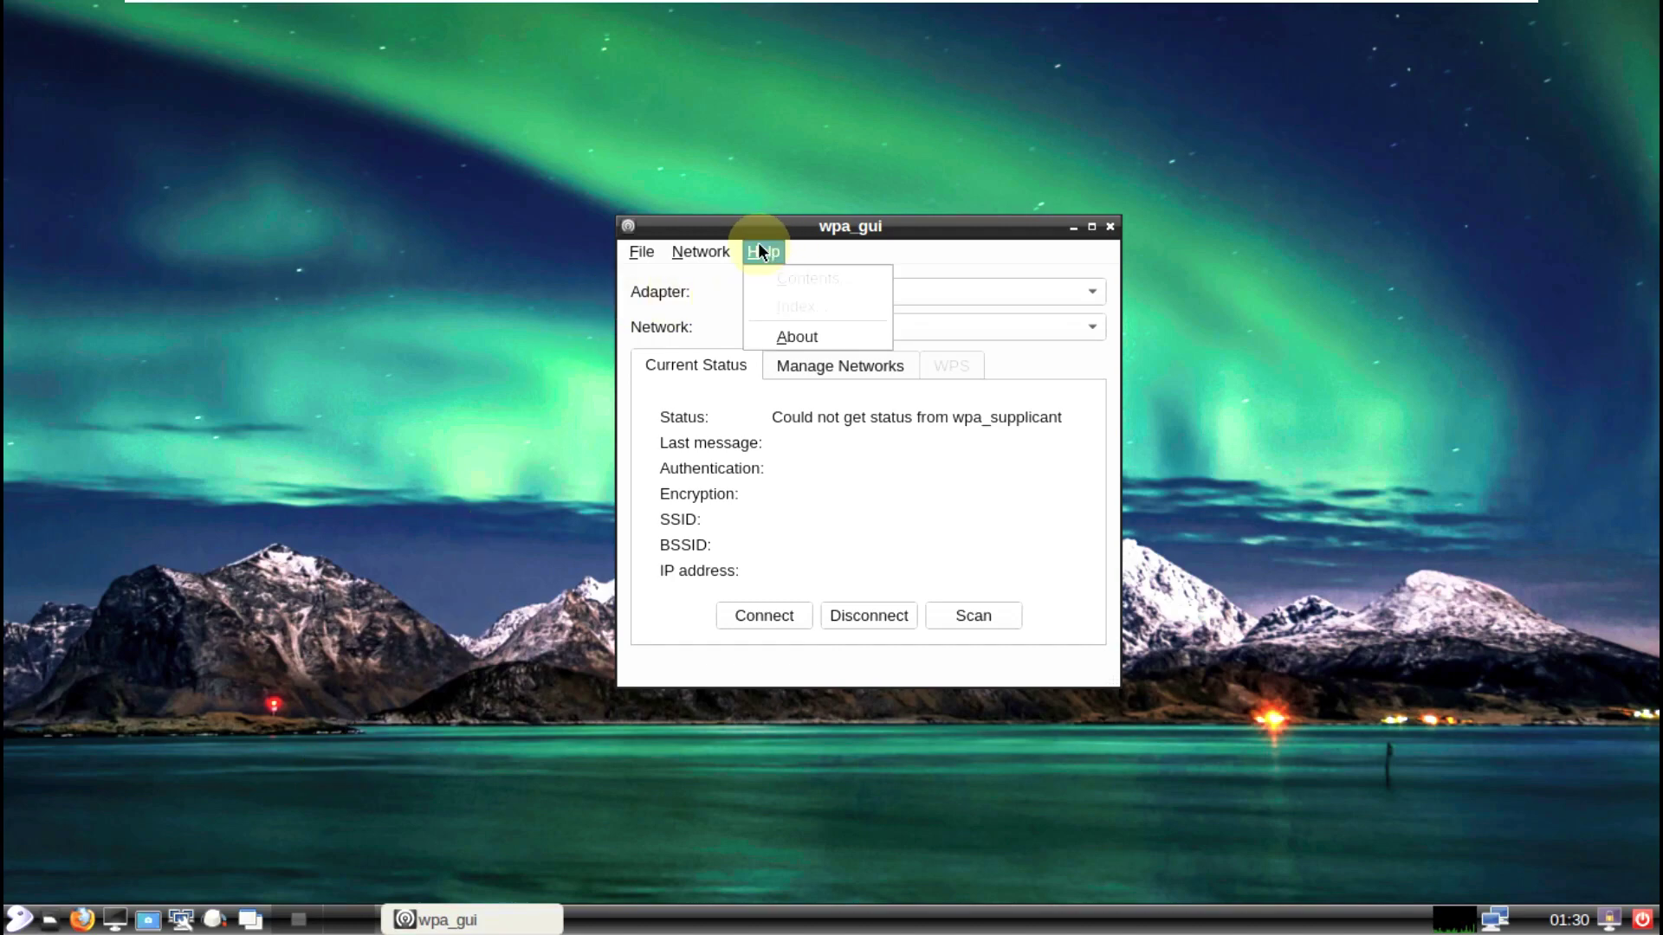
{"action": "left_click", "coordinate": [816, 341]}
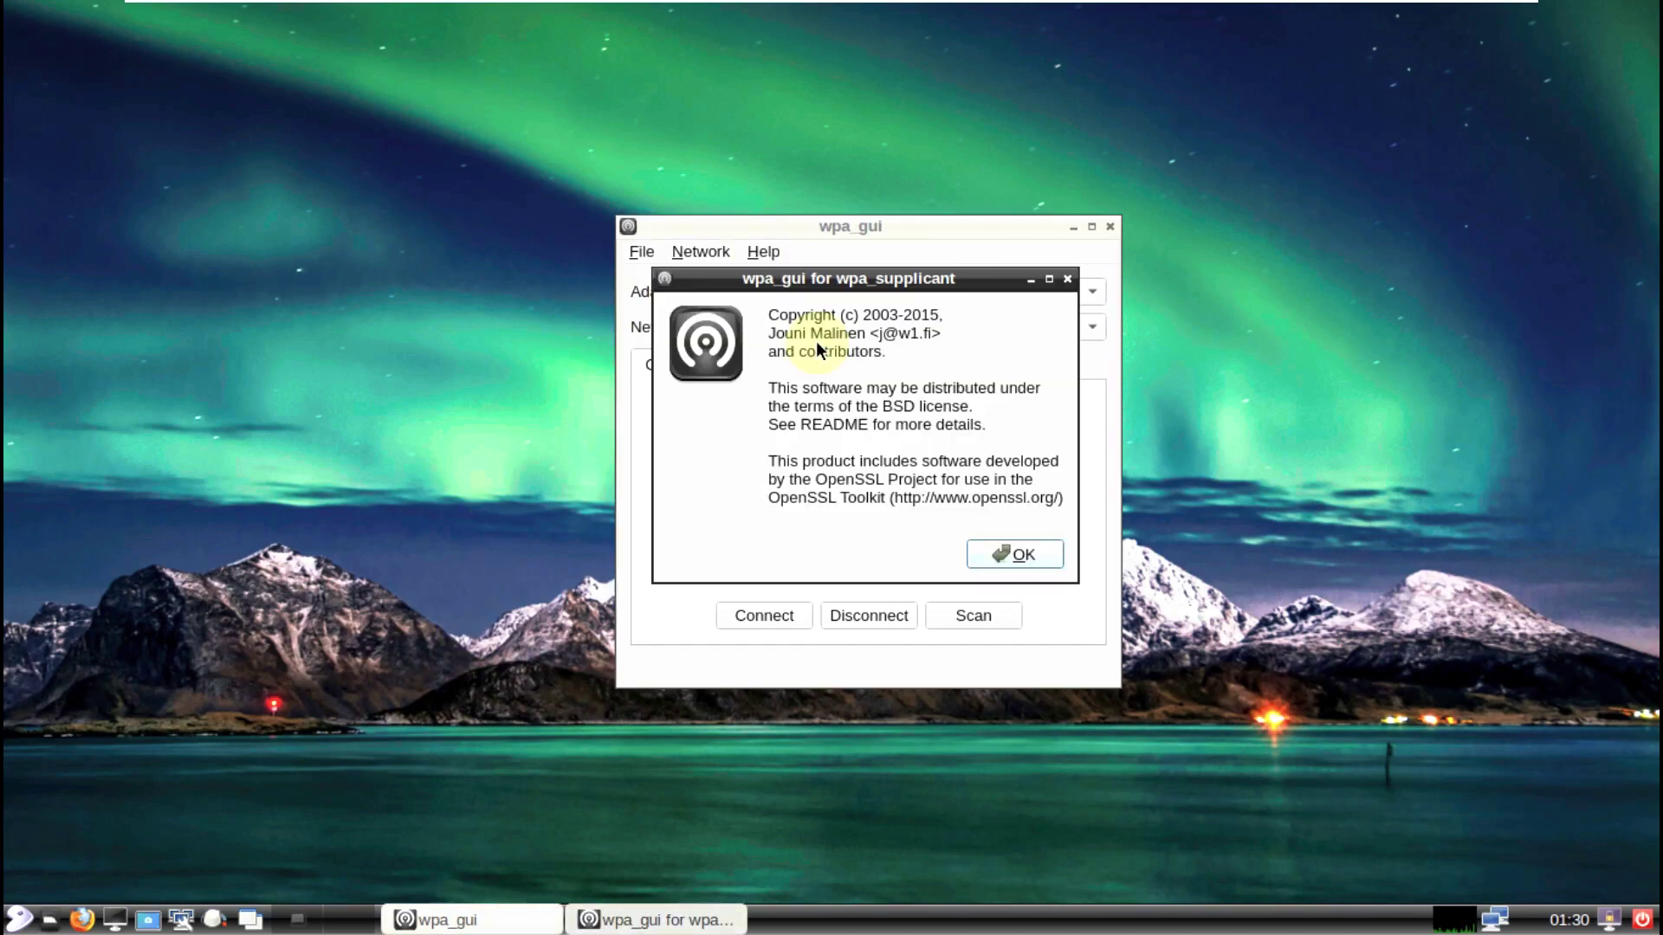
{"action": "left_click", "coordinate": [1066, 279]}
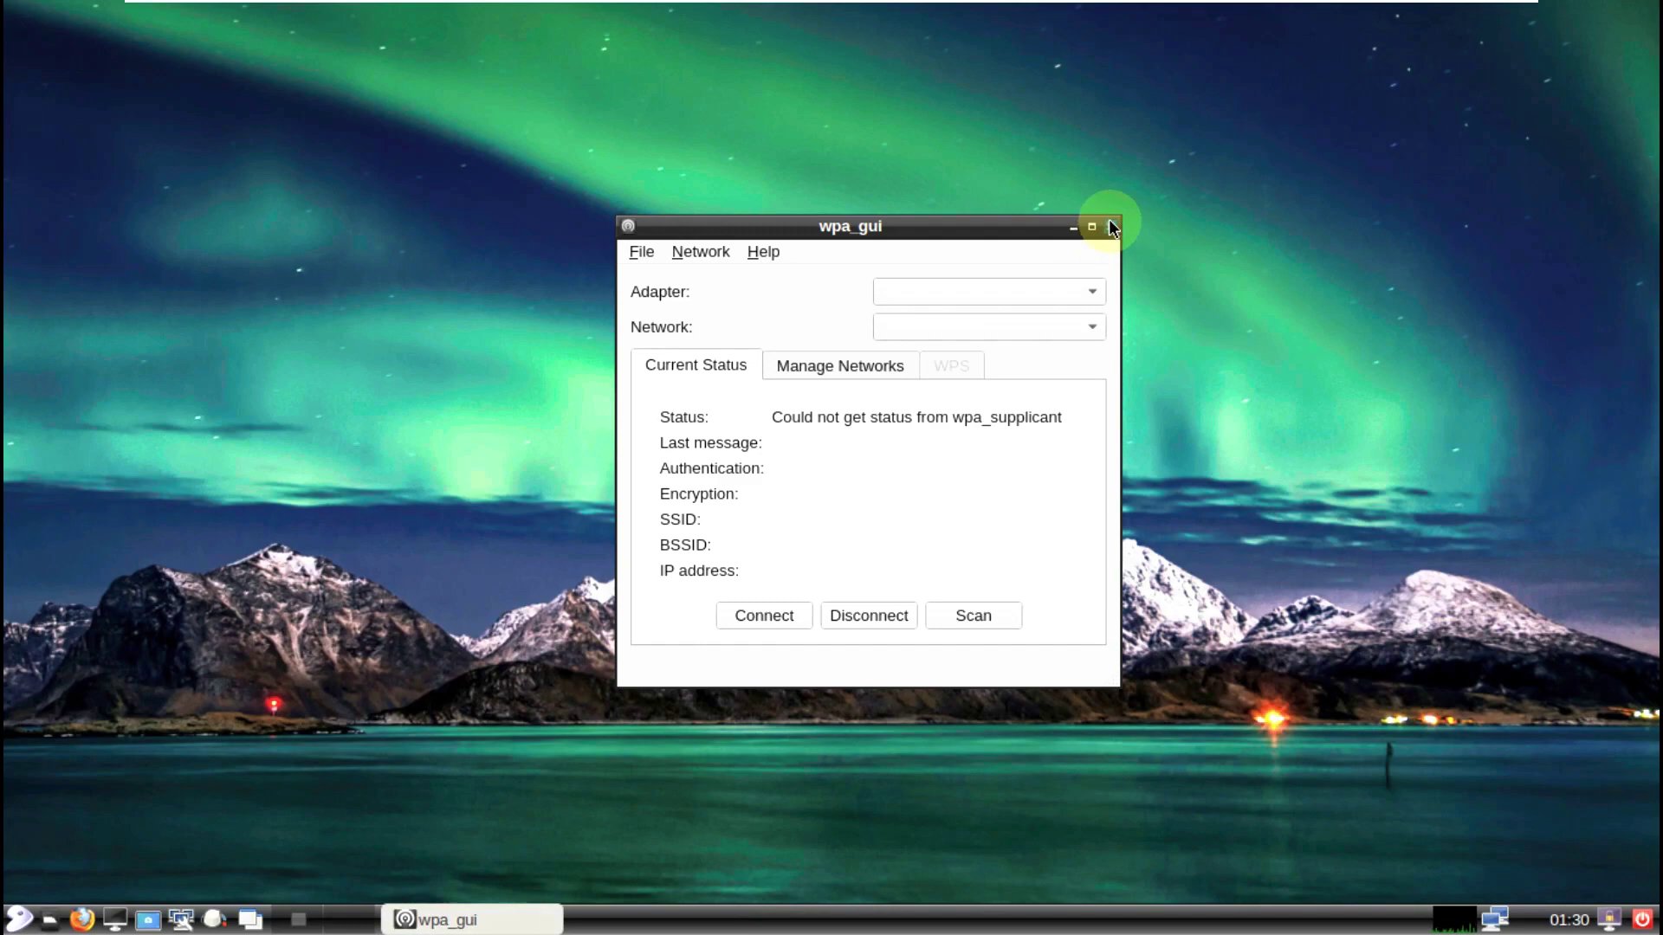
{"action": "left_click", "coordinate": [1107, 230]}
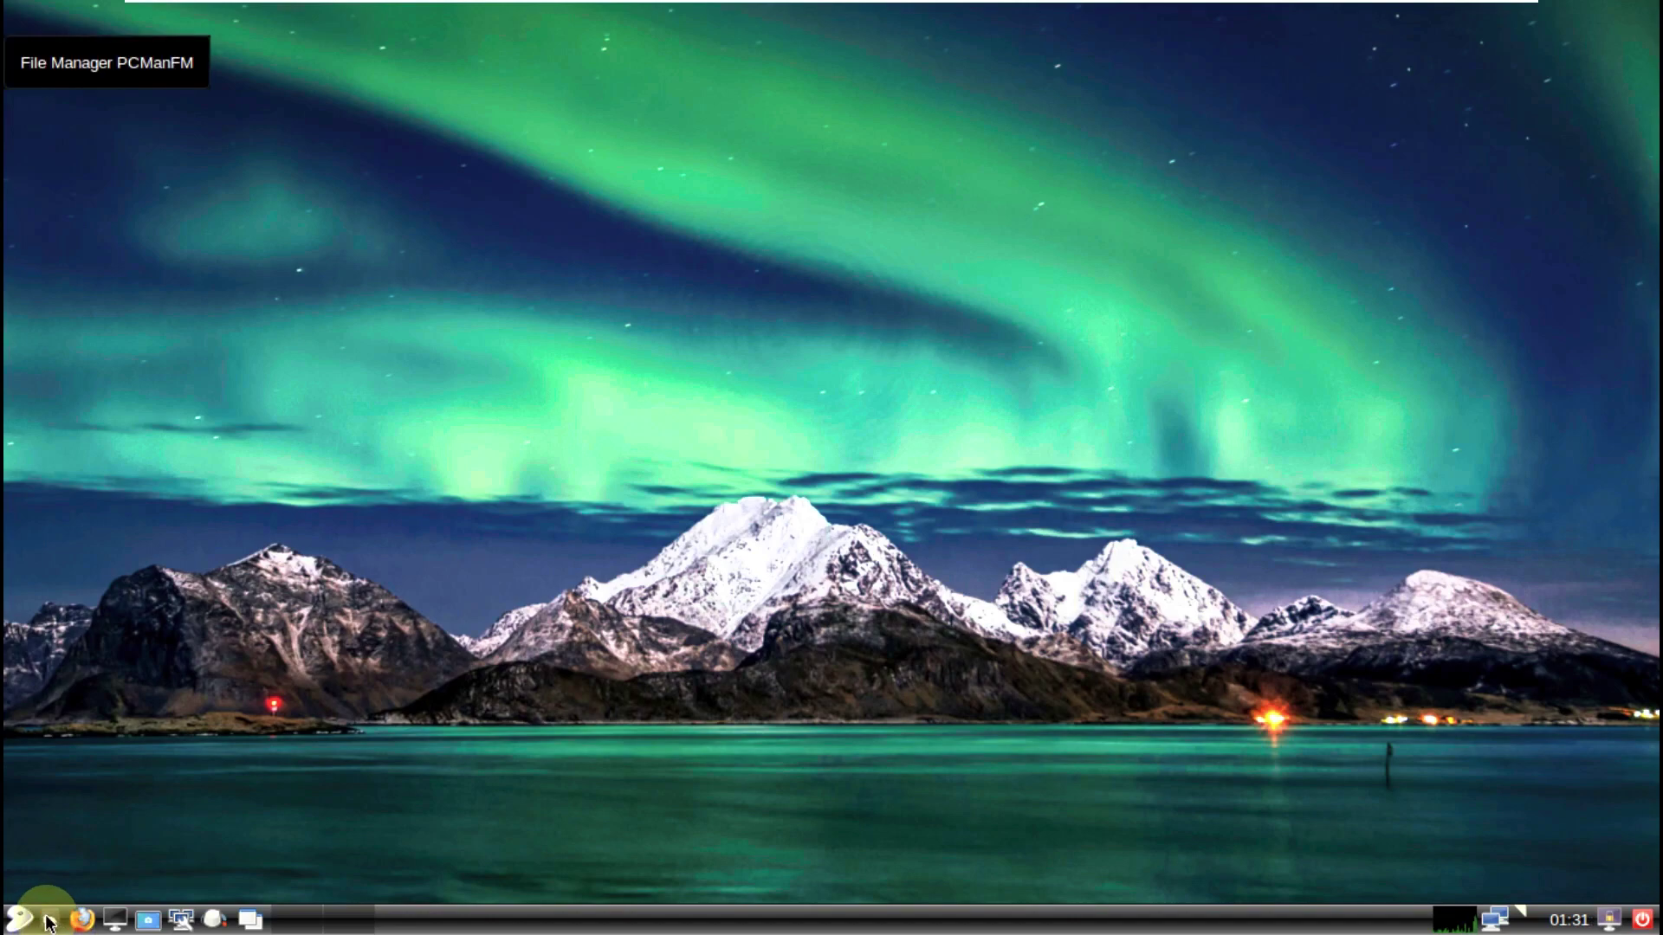
Step: Open PCManFM on the home folder and check its About box reports version 1.3.2
{"action": "left_click", "coordinate": [49, 923]}
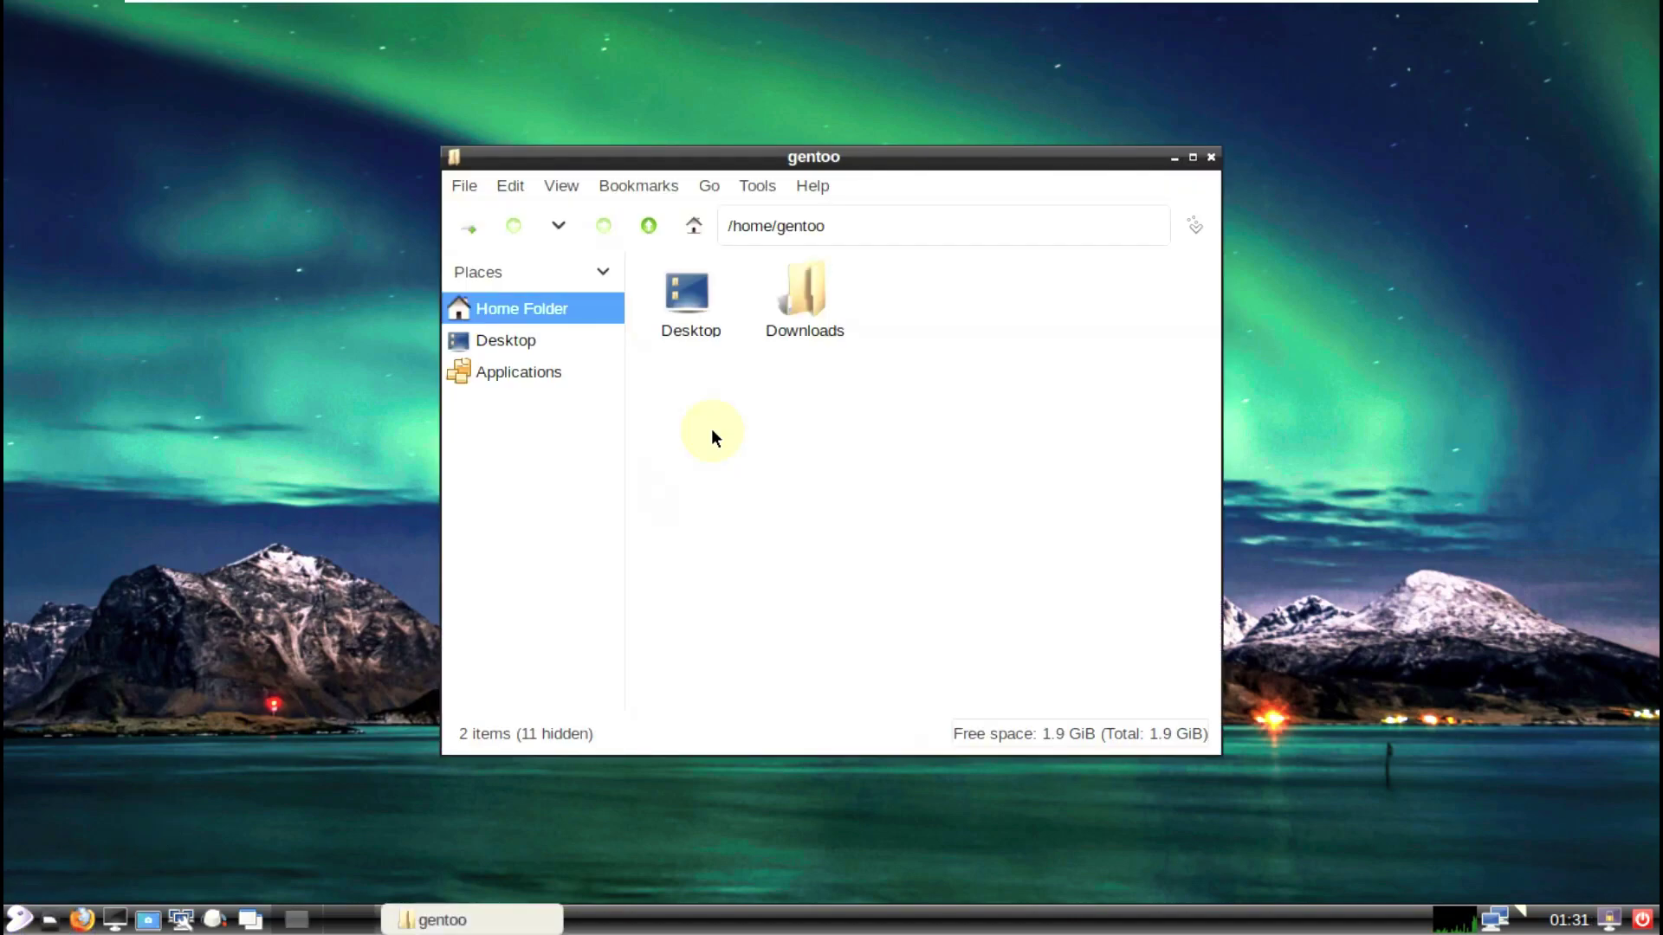
{"action": "left_click", "coordinate": [812, 185]}
{"action": "left_click", "coordinate": [829, 213]}
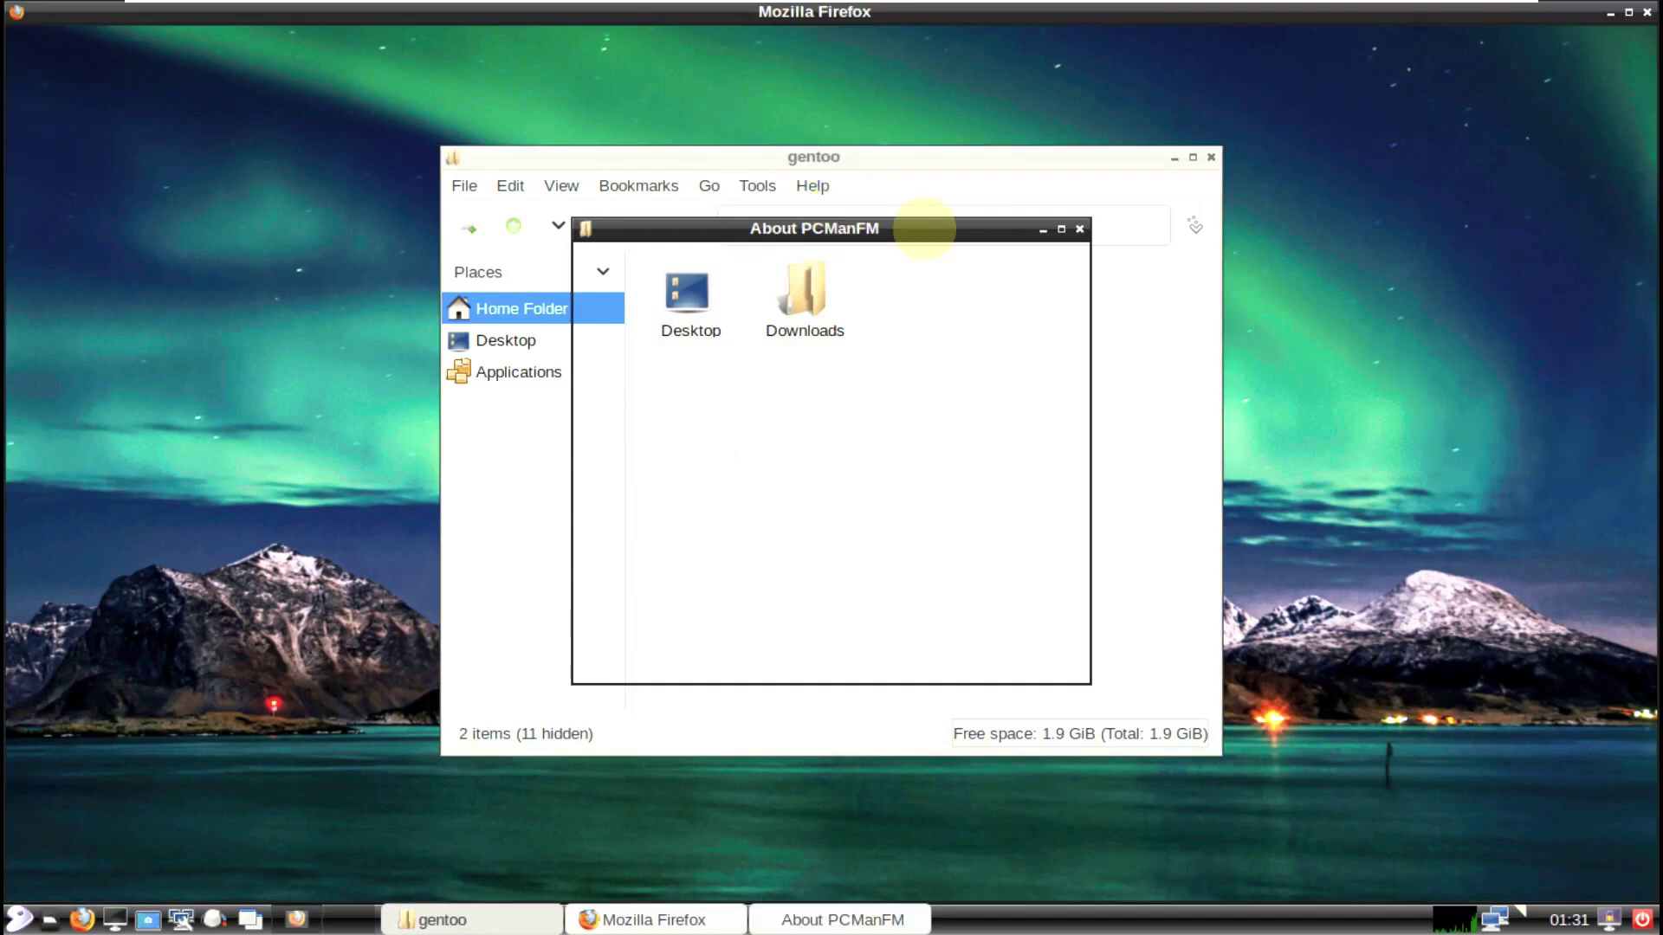
{"action": "left_click", "coordinate": [1080, 228]}
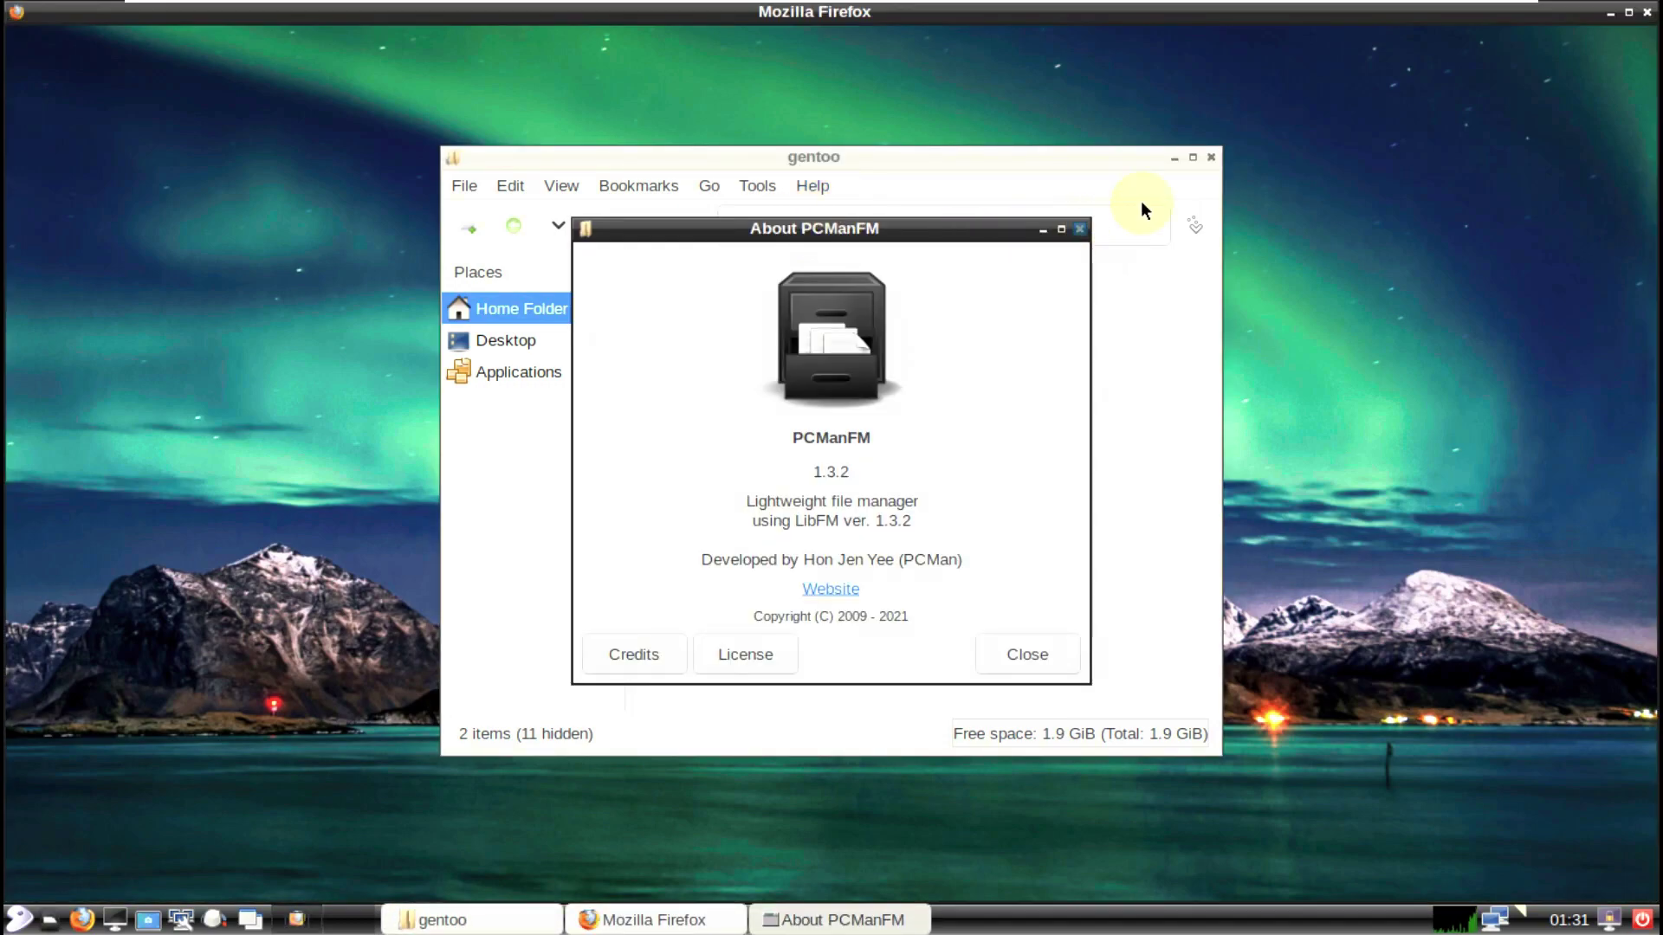
Step: Close PCManFM and confirm Firefox is version 109.0 in its About box
{"action": "left_click", "coordinate": [1211, 157]}
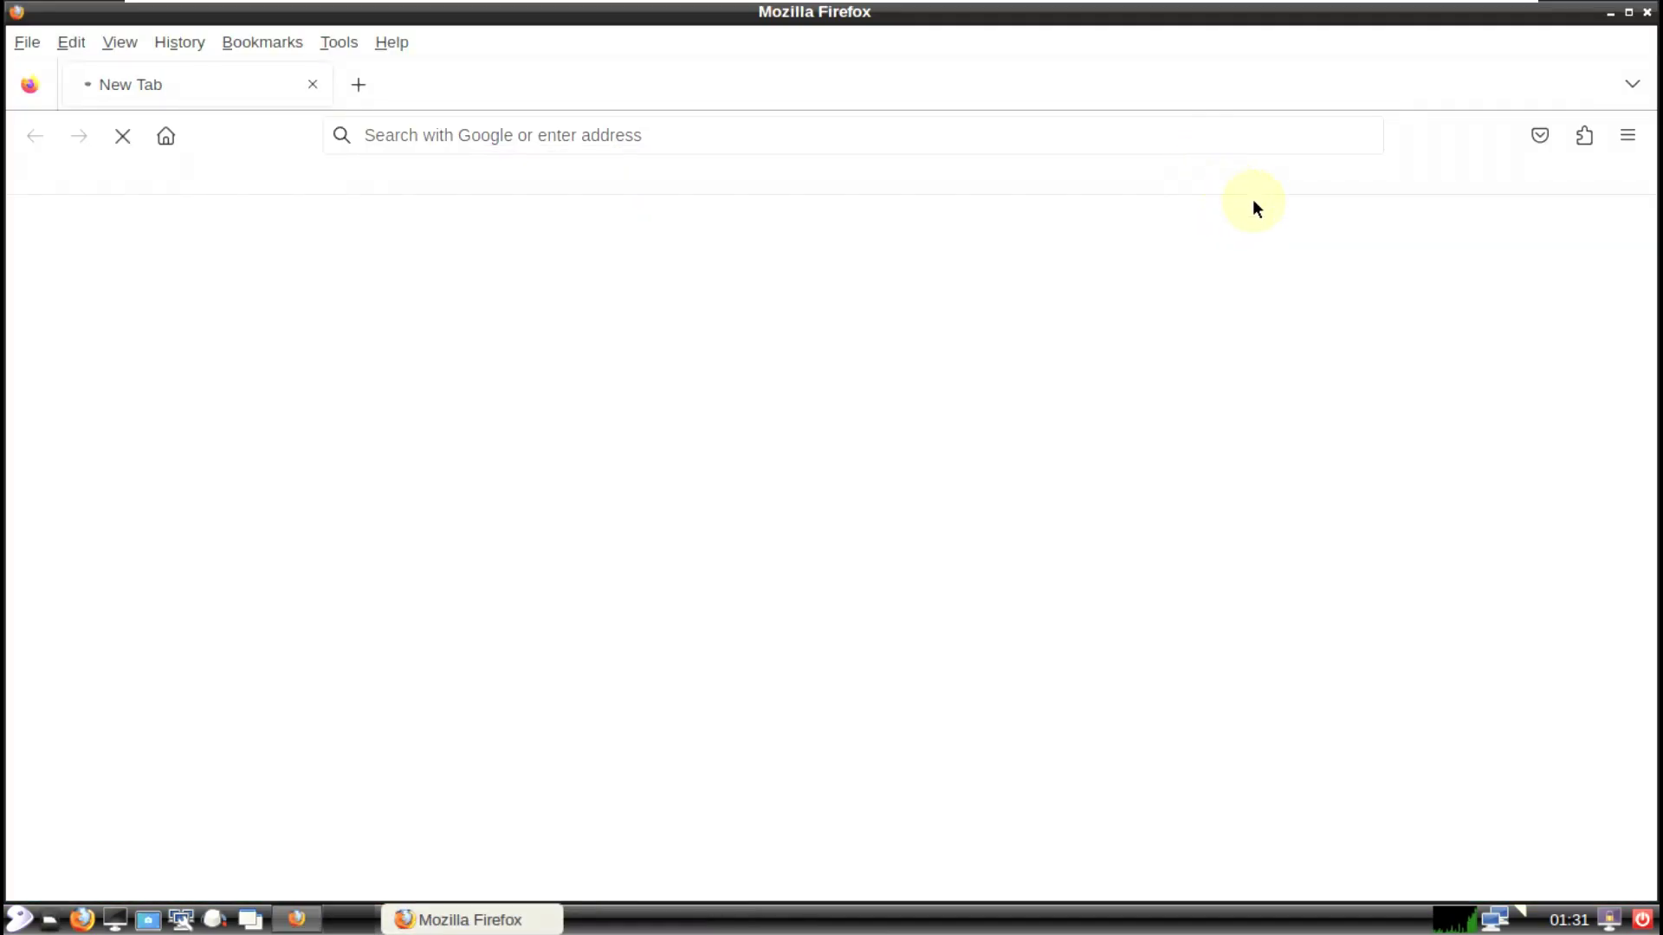
{"action": "left_click", "coordinate": [378, 42]}
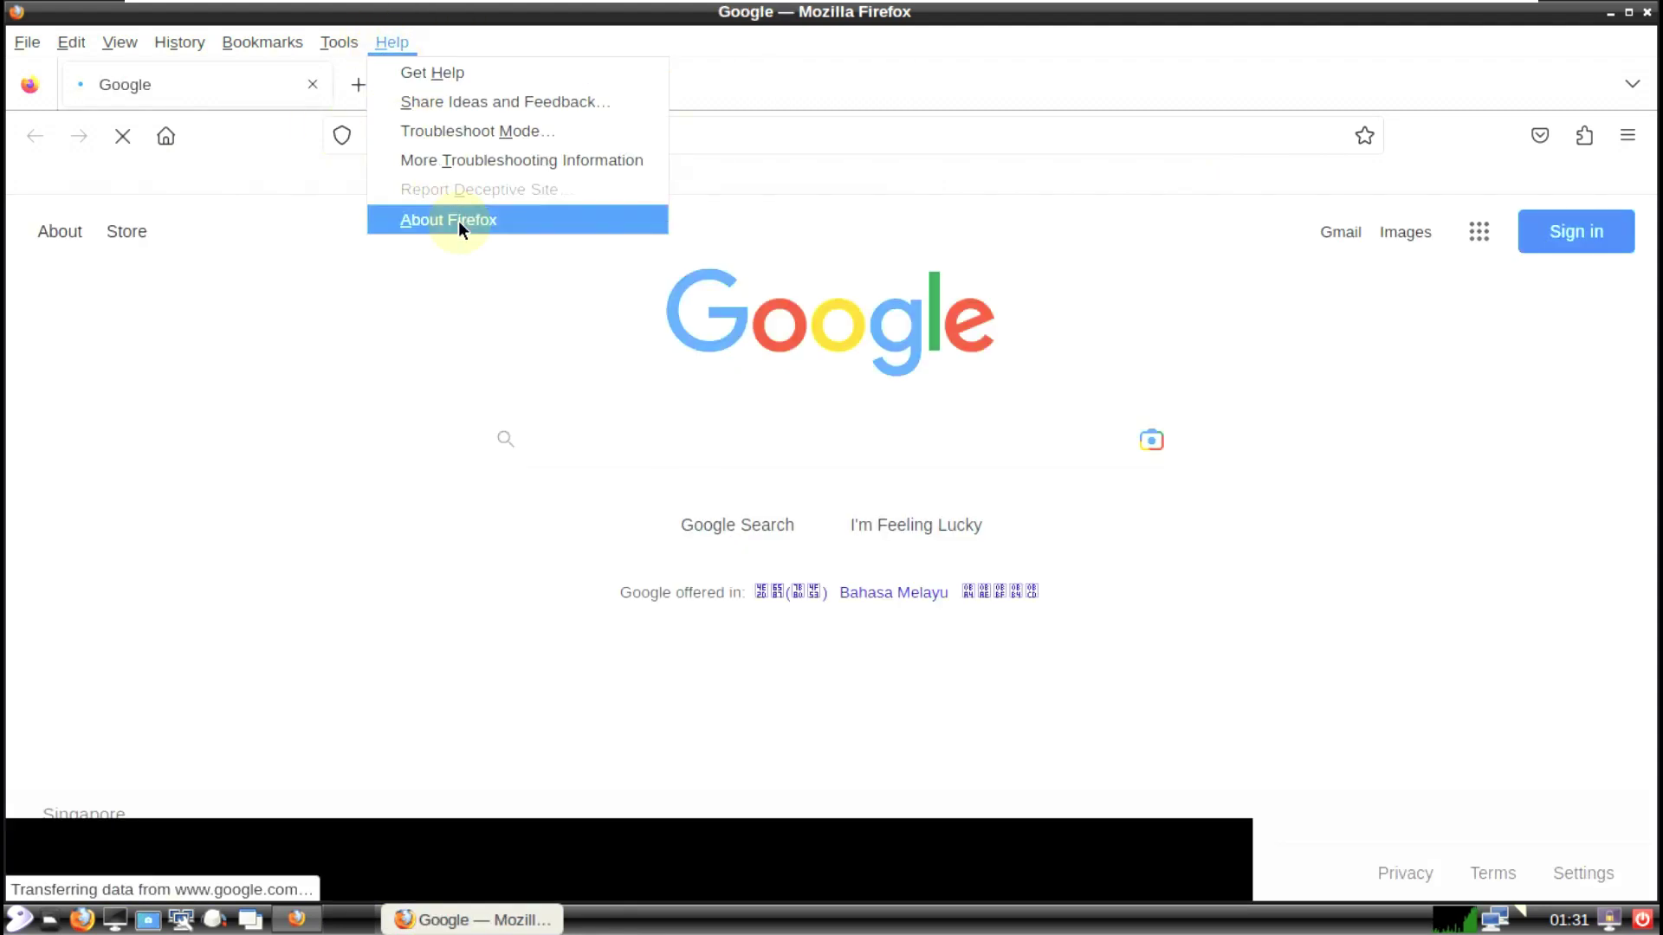
{"action": "left_click", "coordinate": [459, 222]}
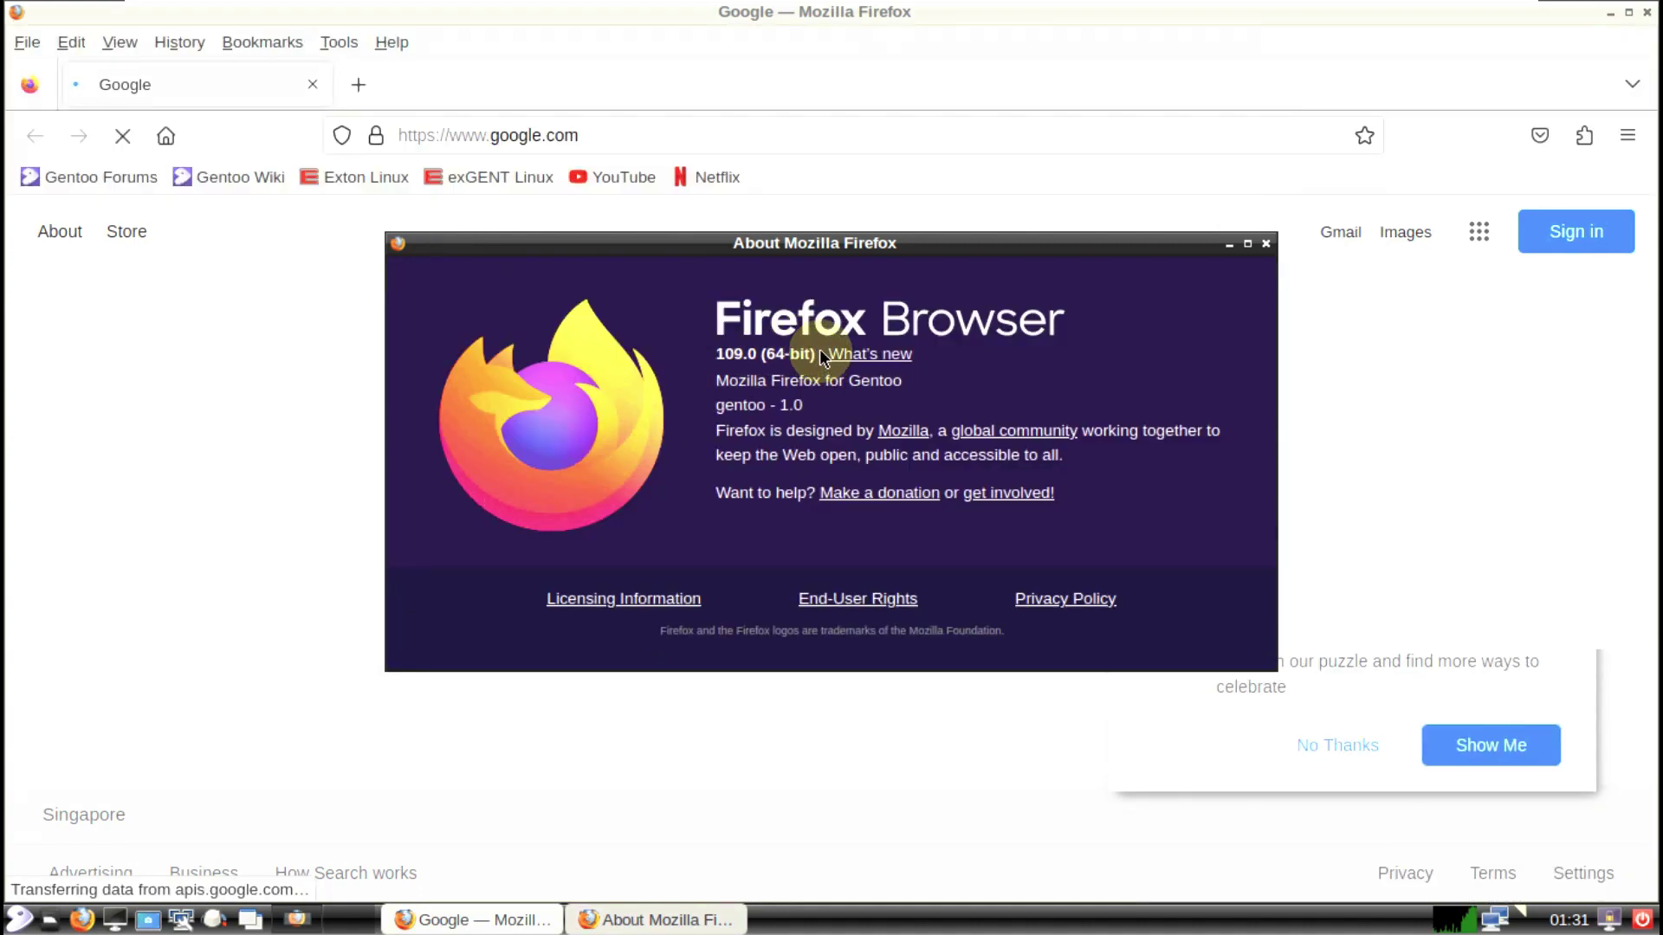
{"action": "left_click", "coordinate": [1265, 245]}
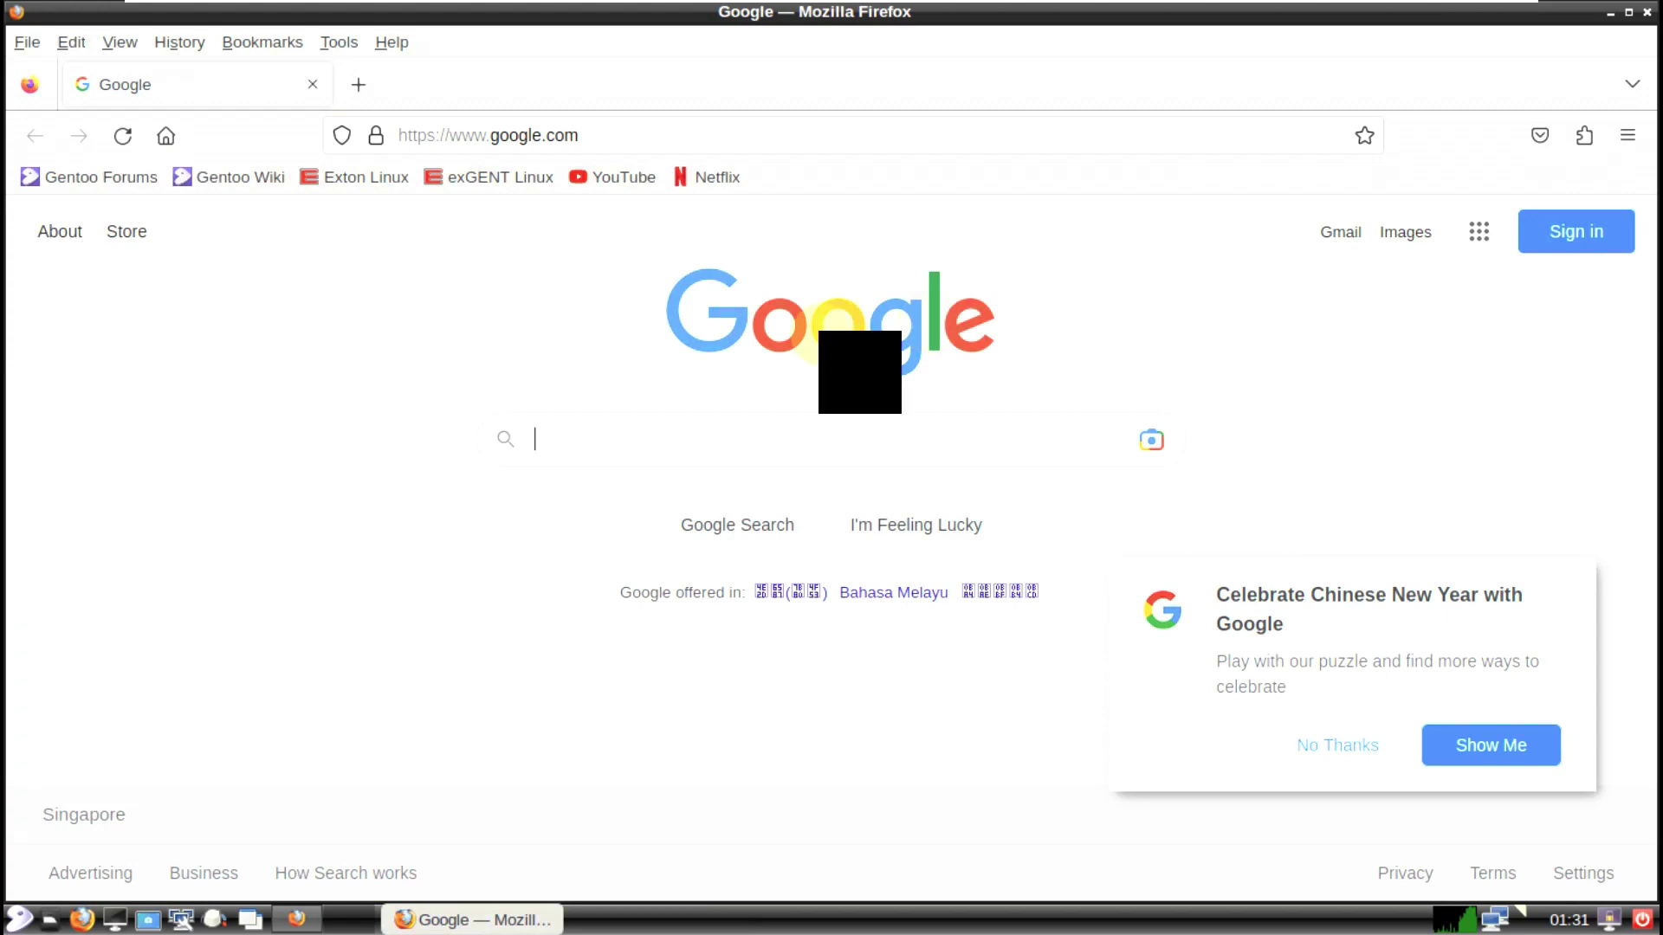
Step: Open the Exton Linux bookmark, then open exGENT Linux in a new tab
{"action": "left_click", "coordinate": [371, 176]}
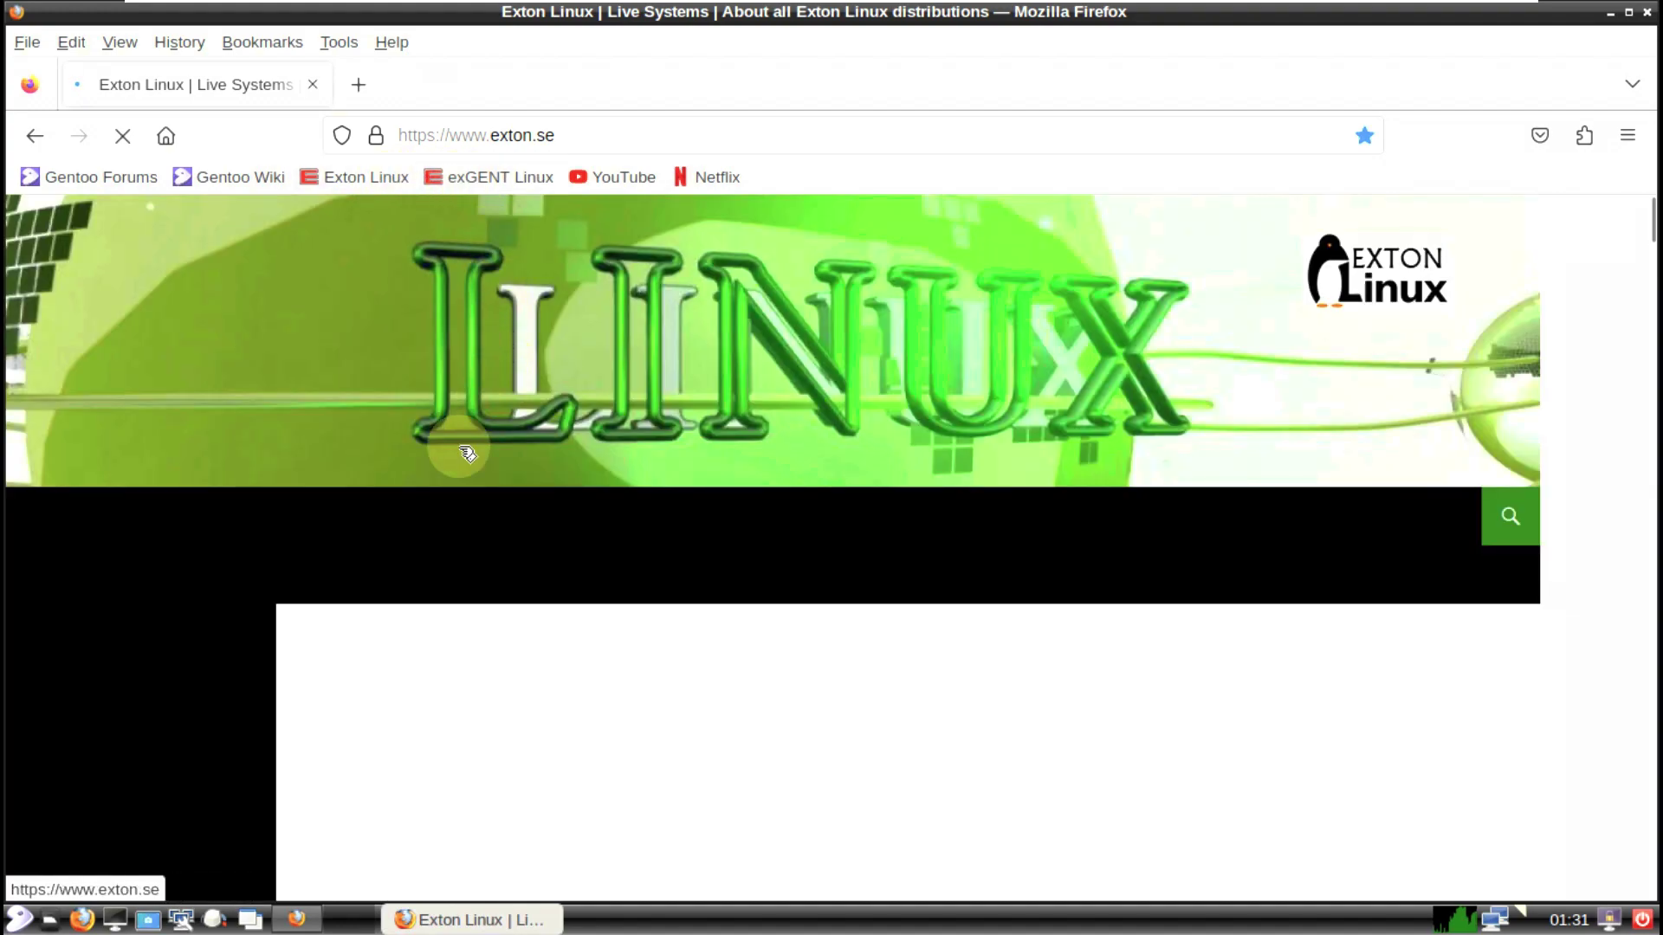
{"action": "scroll", "coordinate": [451, 459], "scroll_direction": "down", "scroll_amount": 4}
{"action": "scroll", "coordinate": [450, 459], "scroll_direction": "up", "scroll_amount": 3}
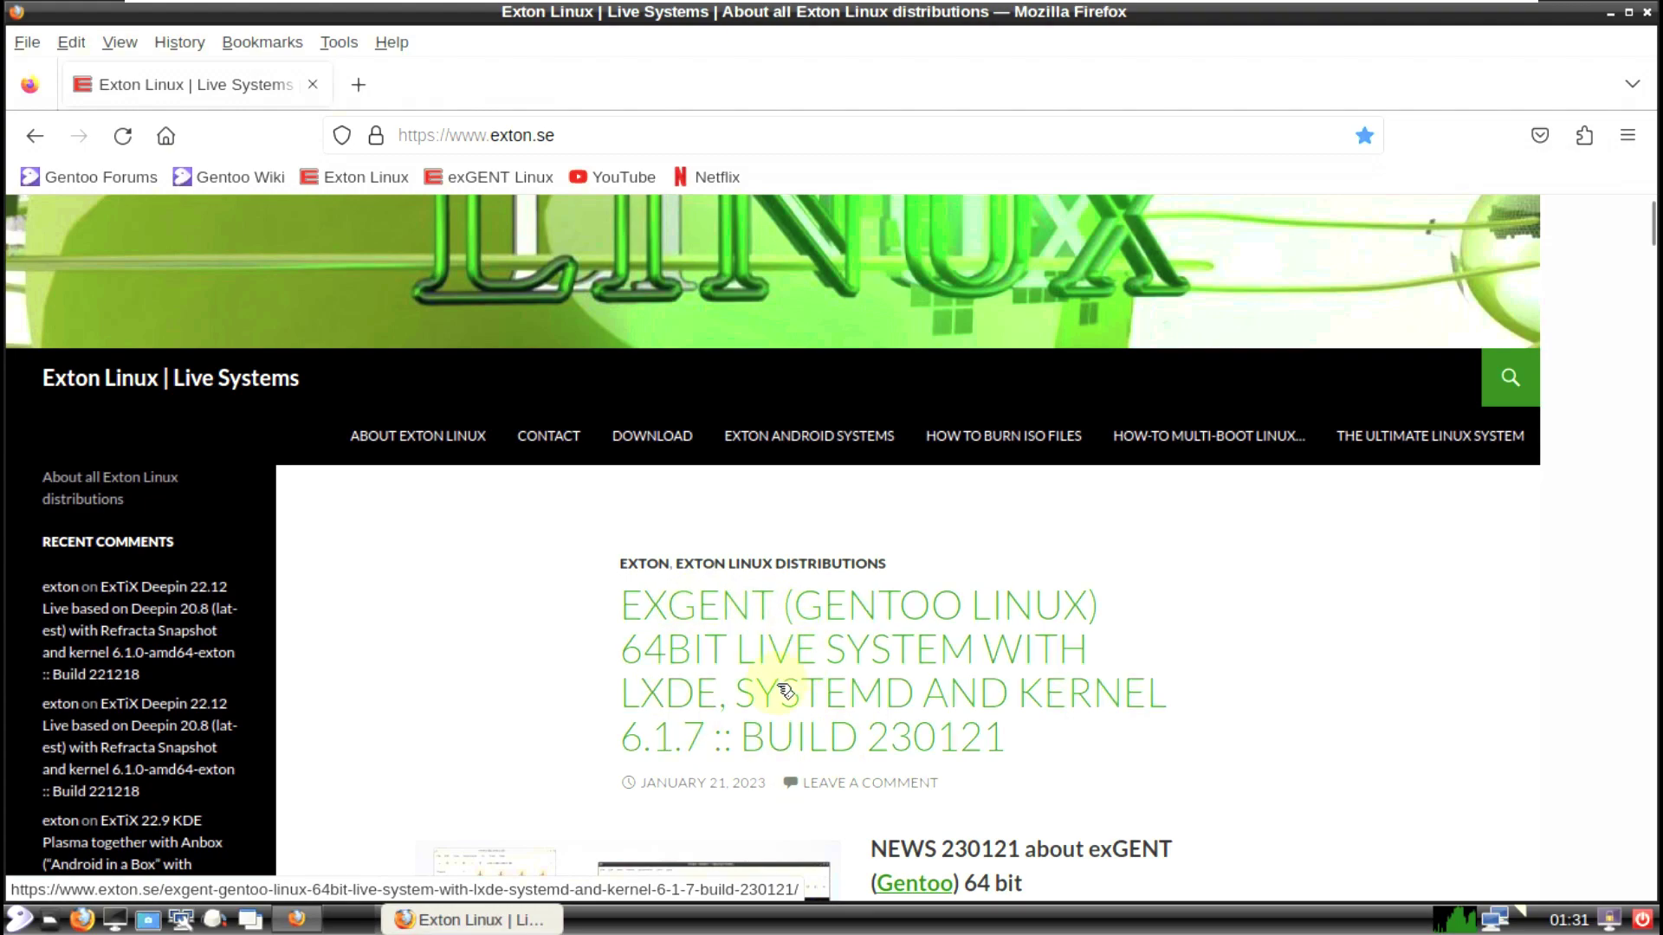
{"action": "right_click", "coordinate": [500, 180]}
{"action": "left_click", "coordinate": [526, 194]}
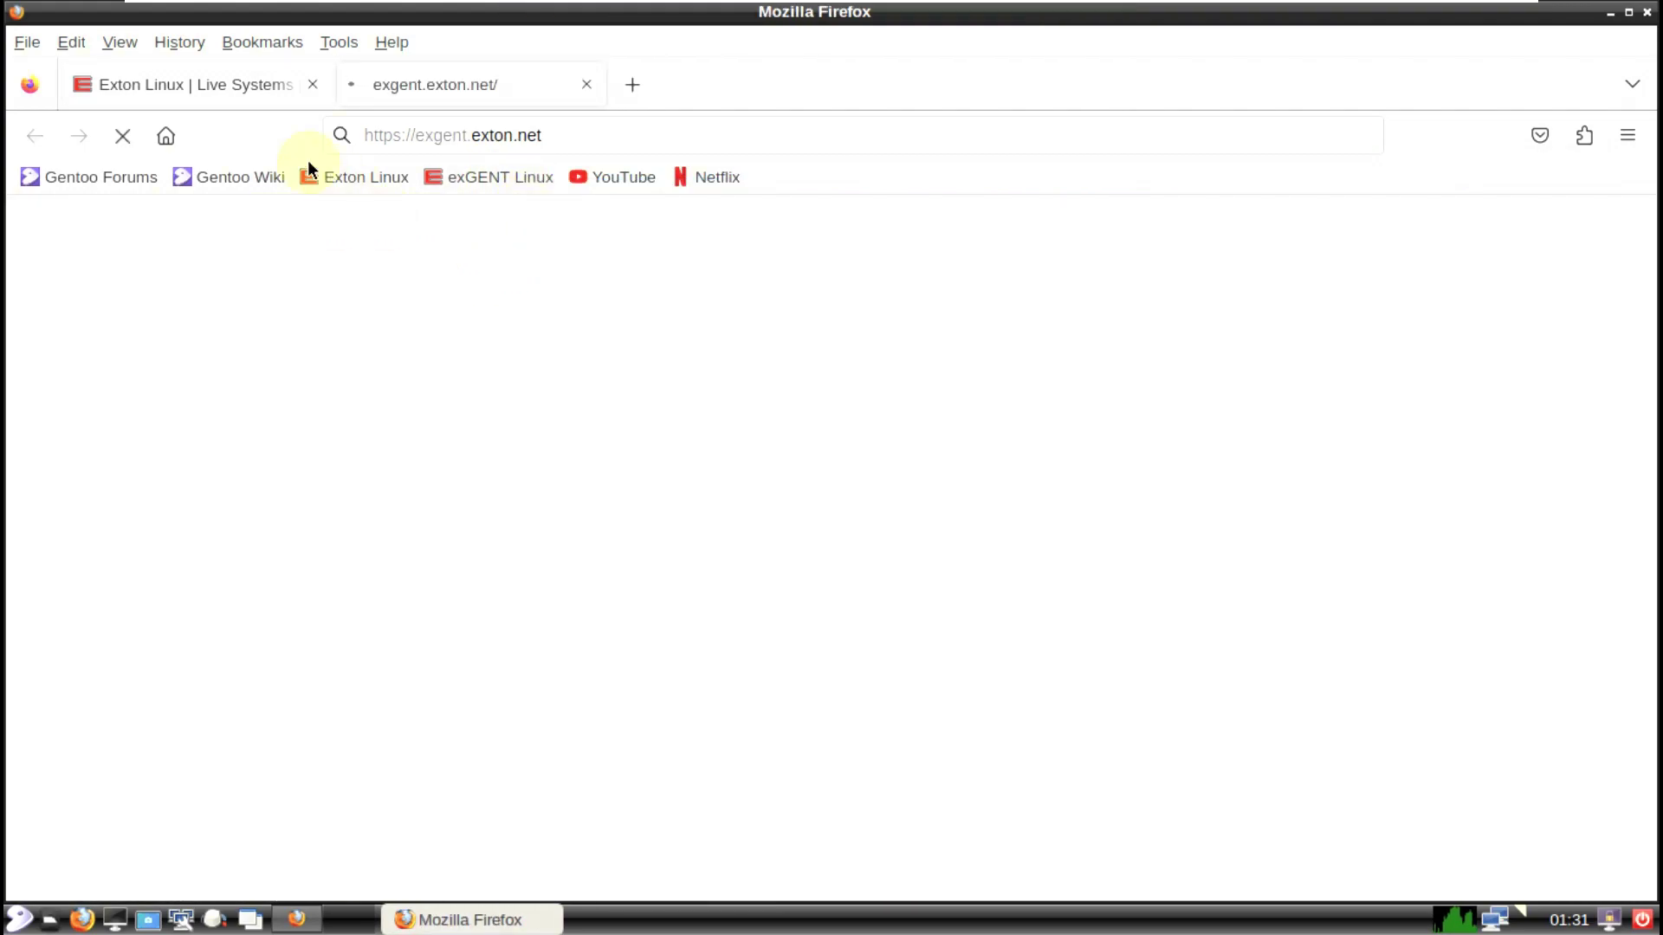
Step: Return to the Exton Linux tab and scroll down its page
{"action": "left_click", "coordinate": [223, 99]}
{"action": "double_click", "coordinate": [573, 136]}
{"action": "left_click_drag", "start_coordinate": [439, 125], "coordinate": [381, 131]}
{"action": "left_click", "coordinate": [301, 578]}
{"action": "scroll", "coordinate": [672, 645], "scroll_direction": "down", "scroll_amount": 2}
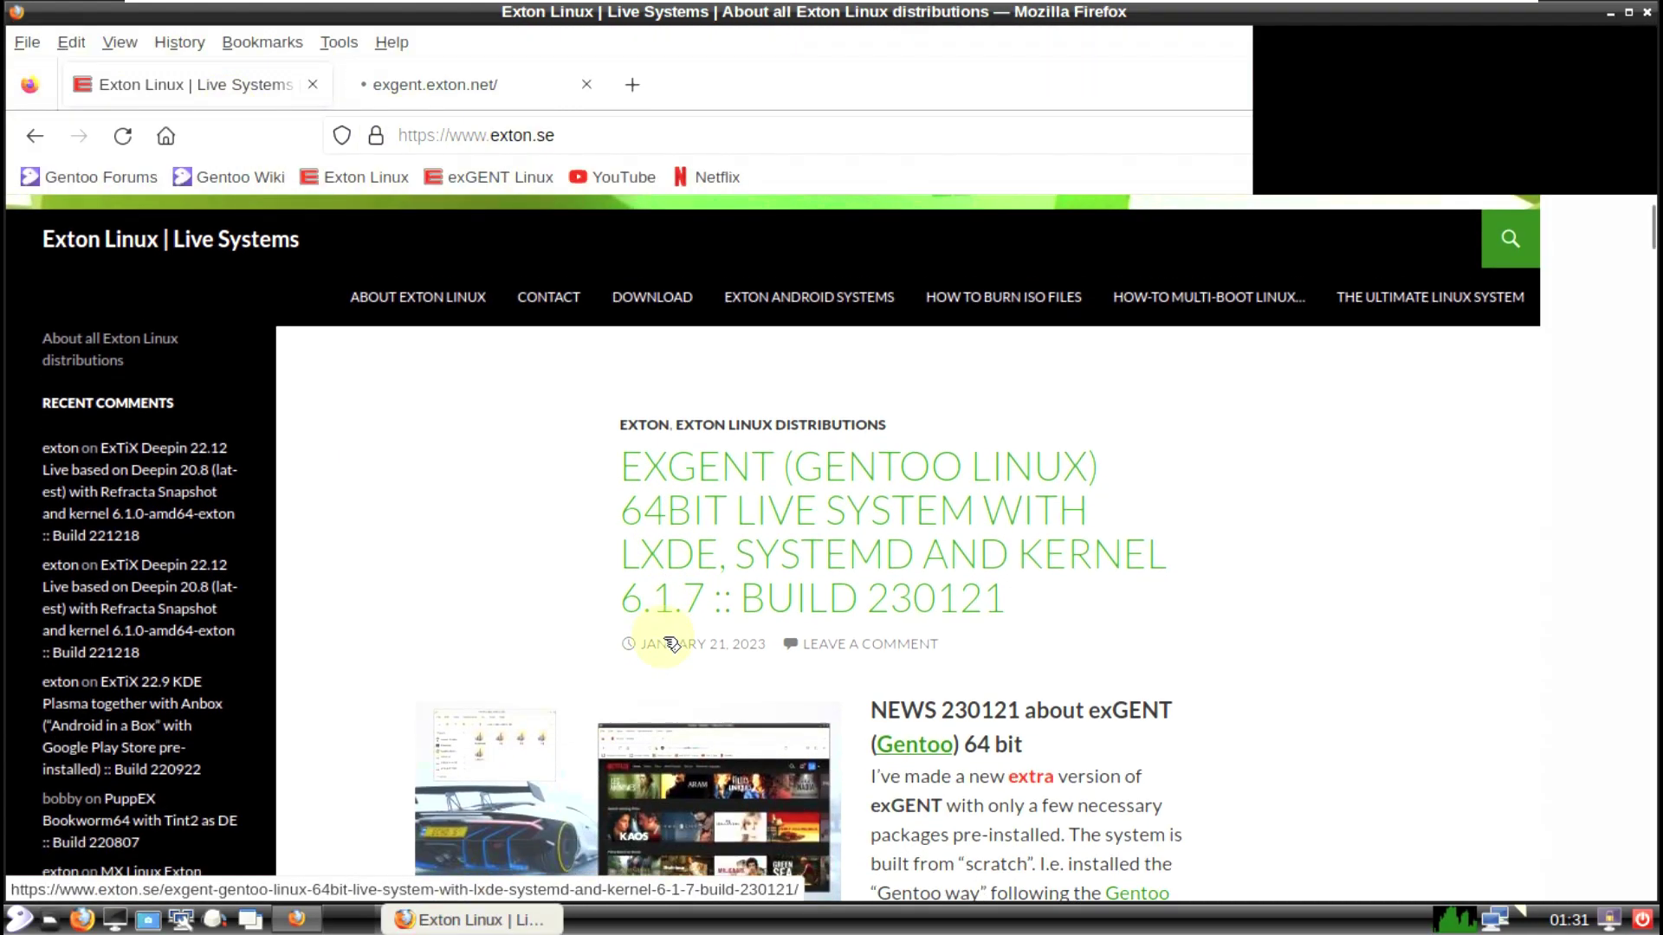
{"action": "scroll", "coordinate": [753, 498], "scroll_direction": "down", "scroll_amount": 2}
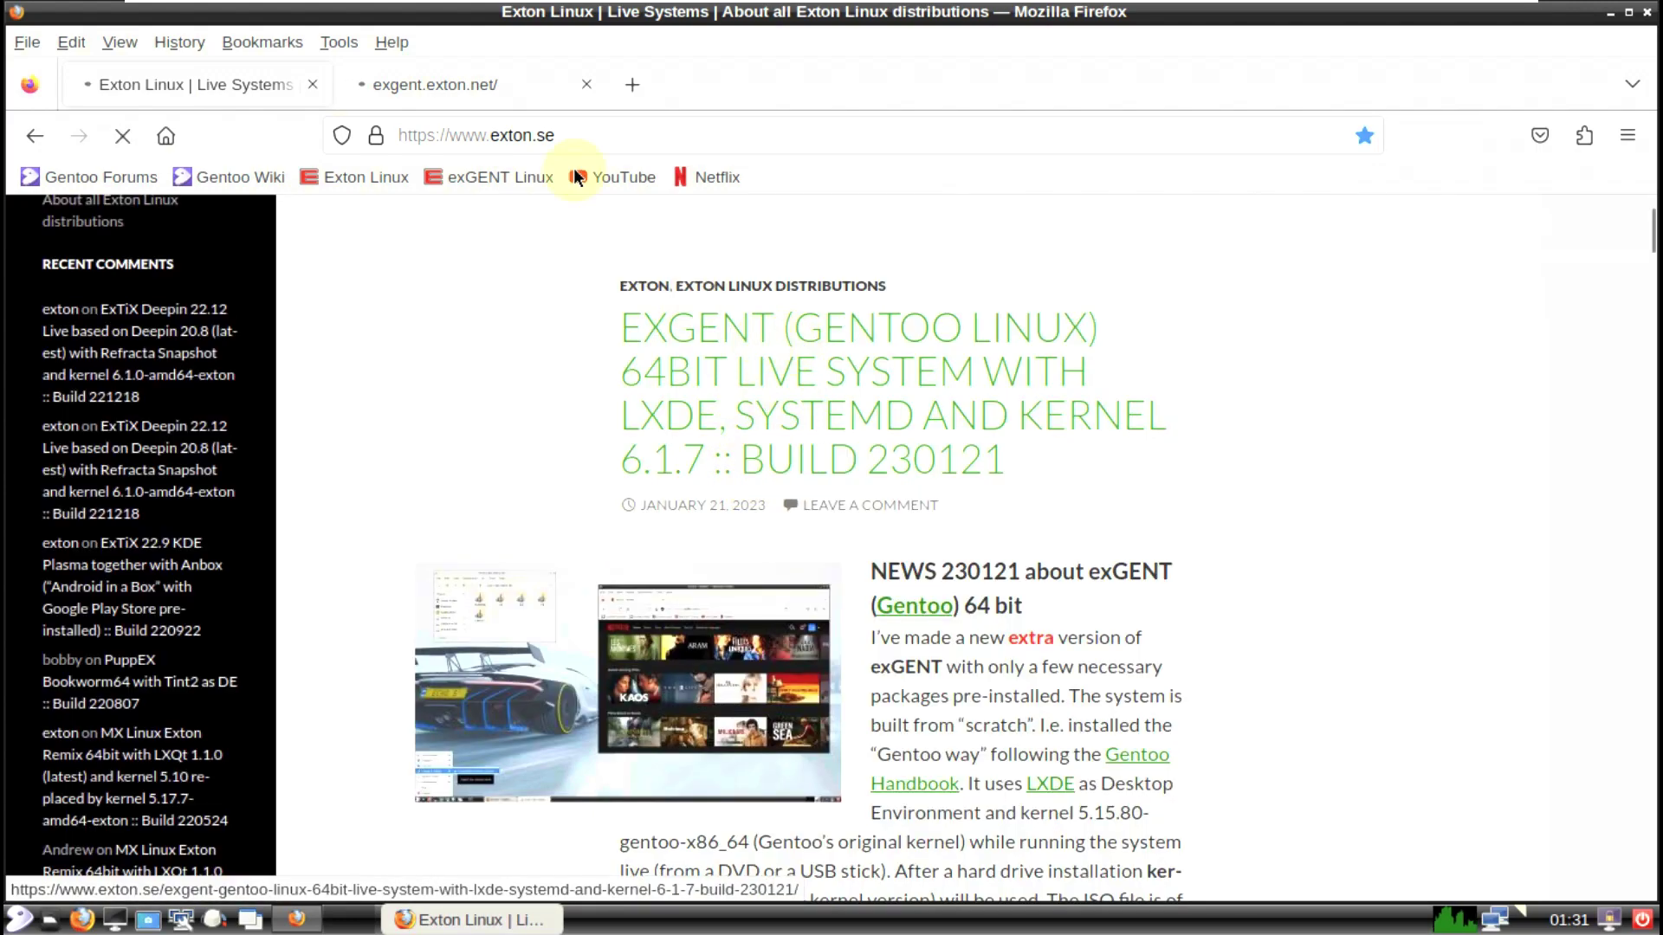
Step: Glance at the exgent.exton.net tab, then read the exGENT Build 230121 article
{"action": "left_click", "coordinate": [506, 91]}
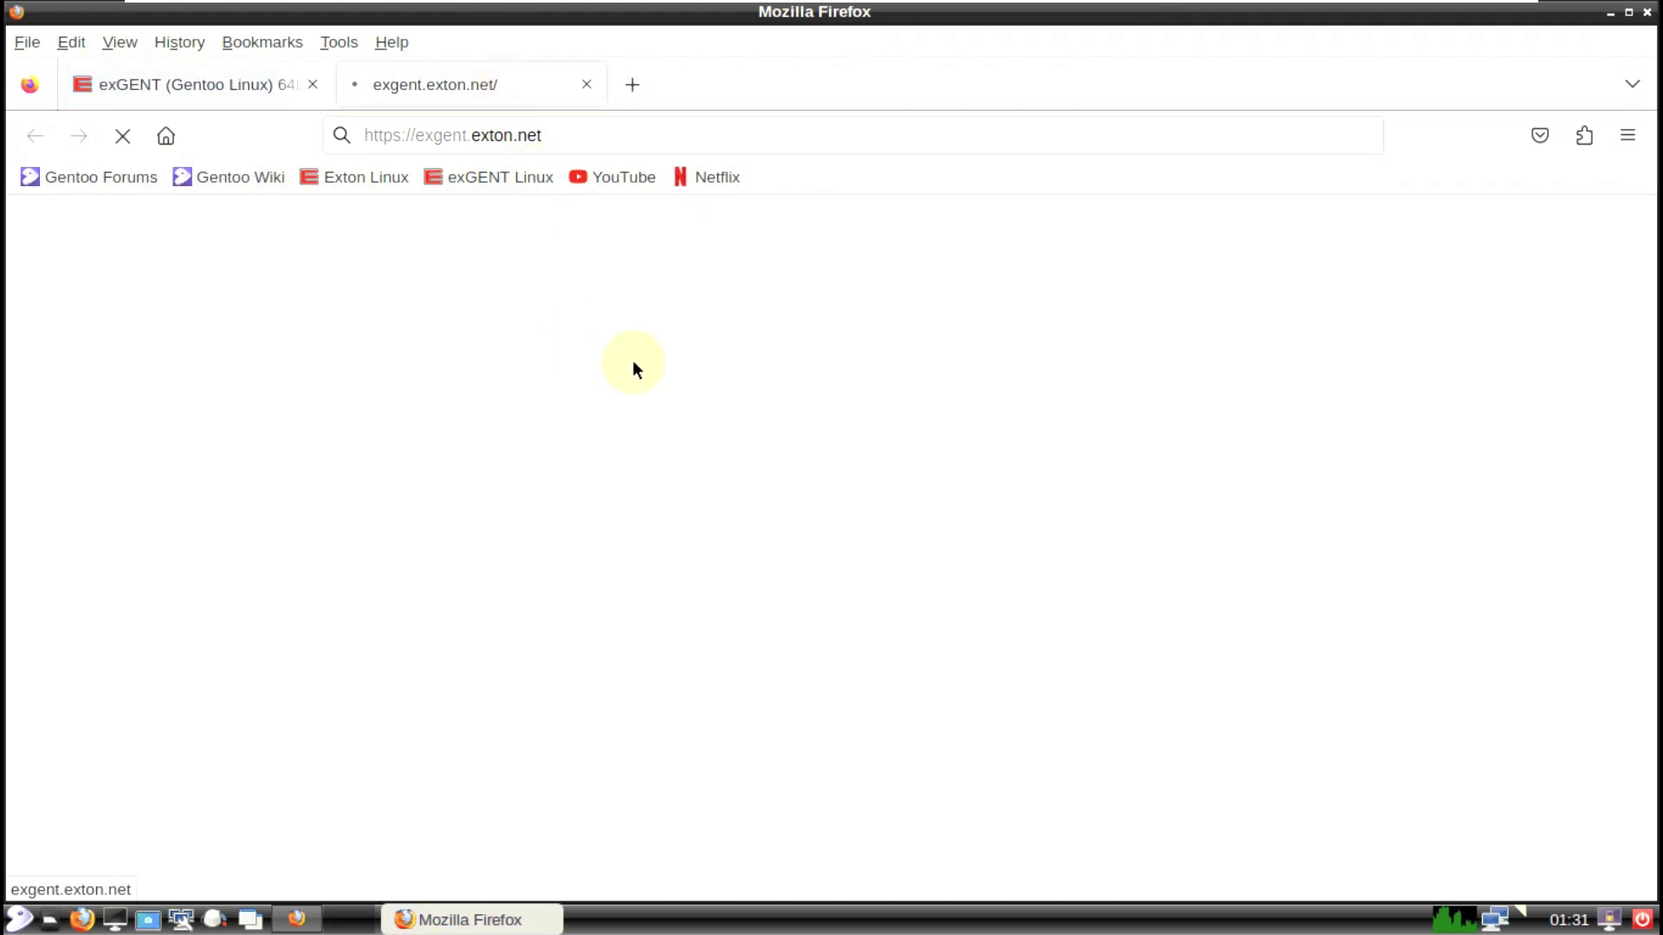
{"action": "left_click", "coordinate": [158, 91]}
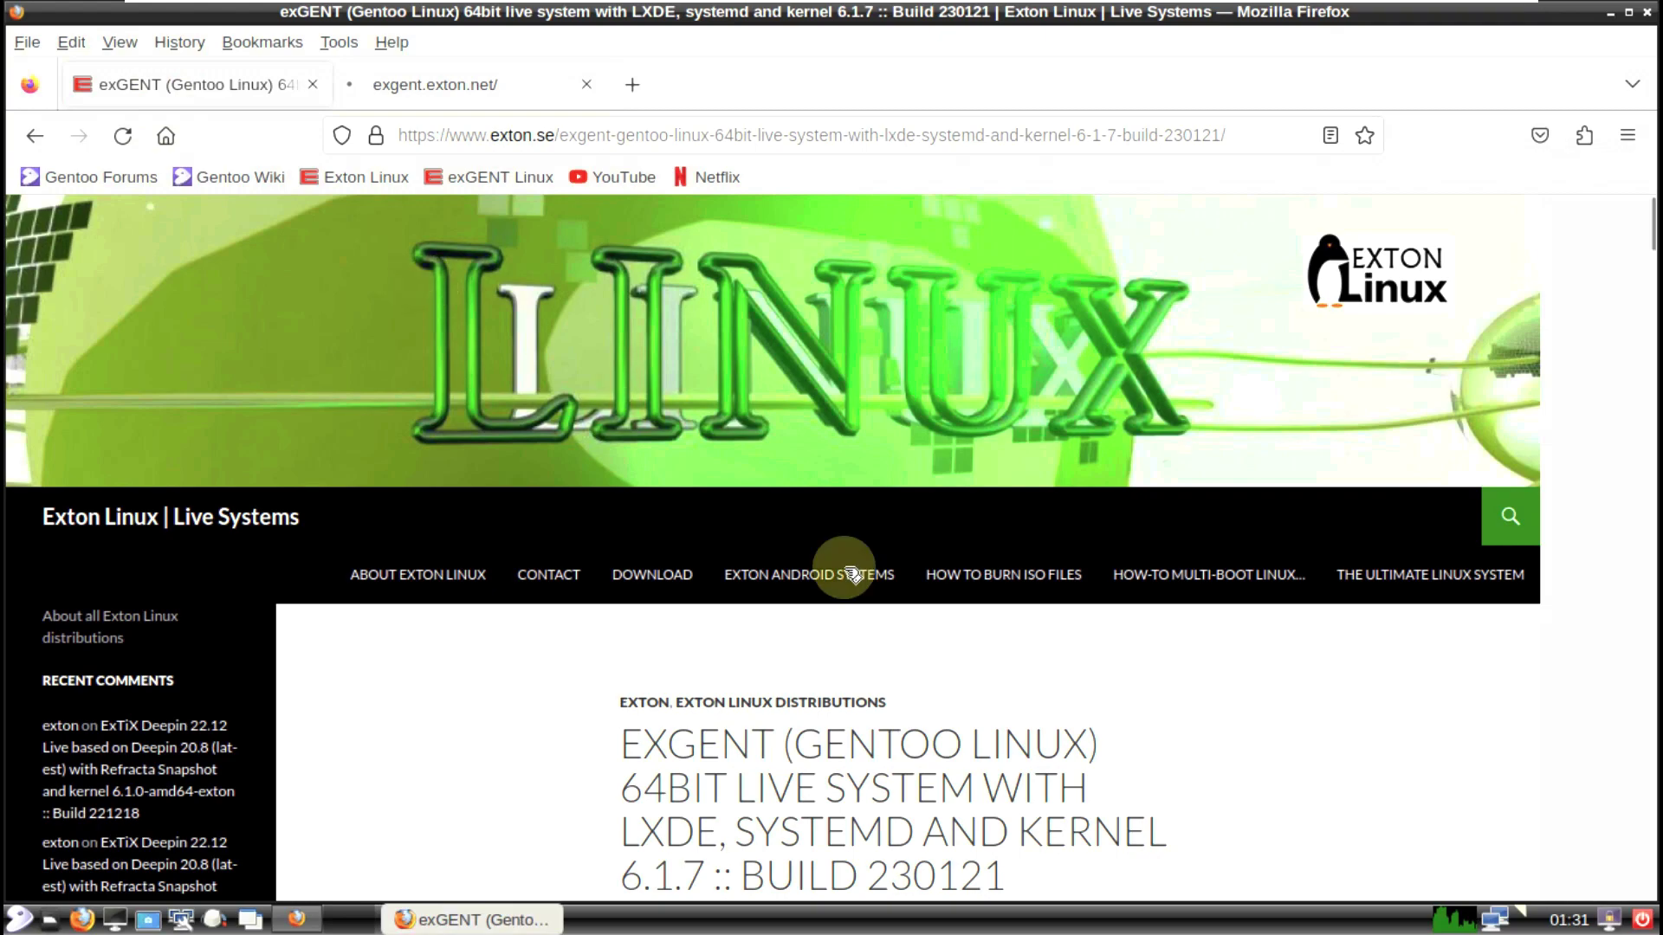
{"action": "scroll", "coordinate": [865, 598], "scroll_direction": "down", "scroll_amount": 5}
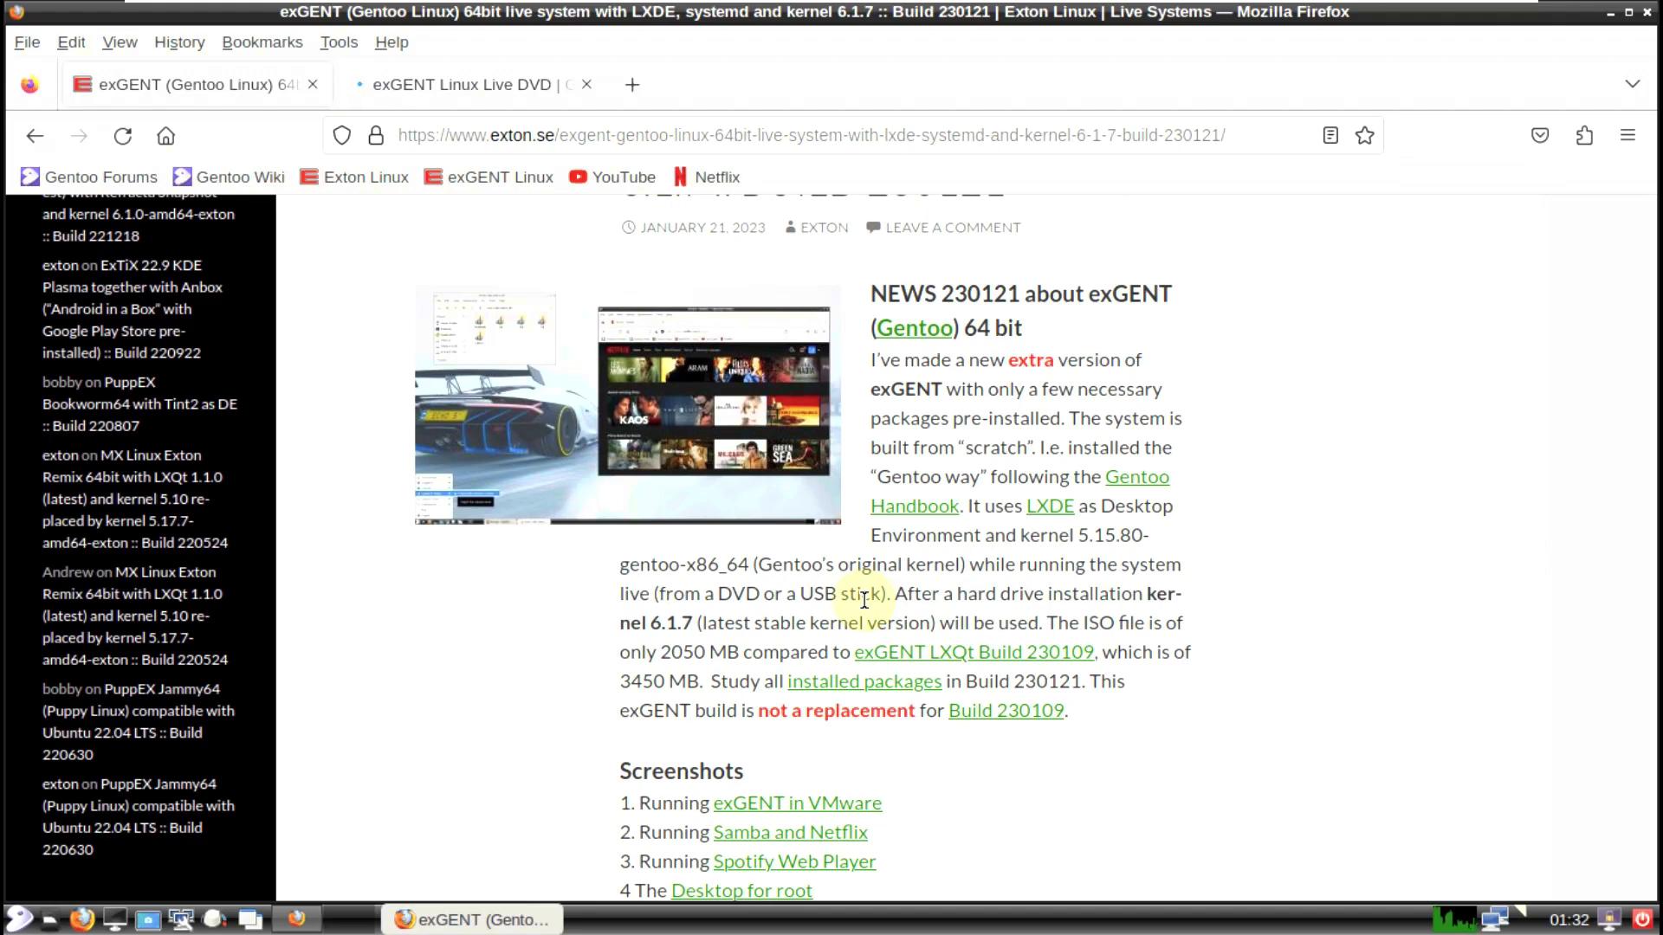
{"action": "scroll", "coordinate": [863, 599], "scroll_direction": "down", "scroll_amount": 14}
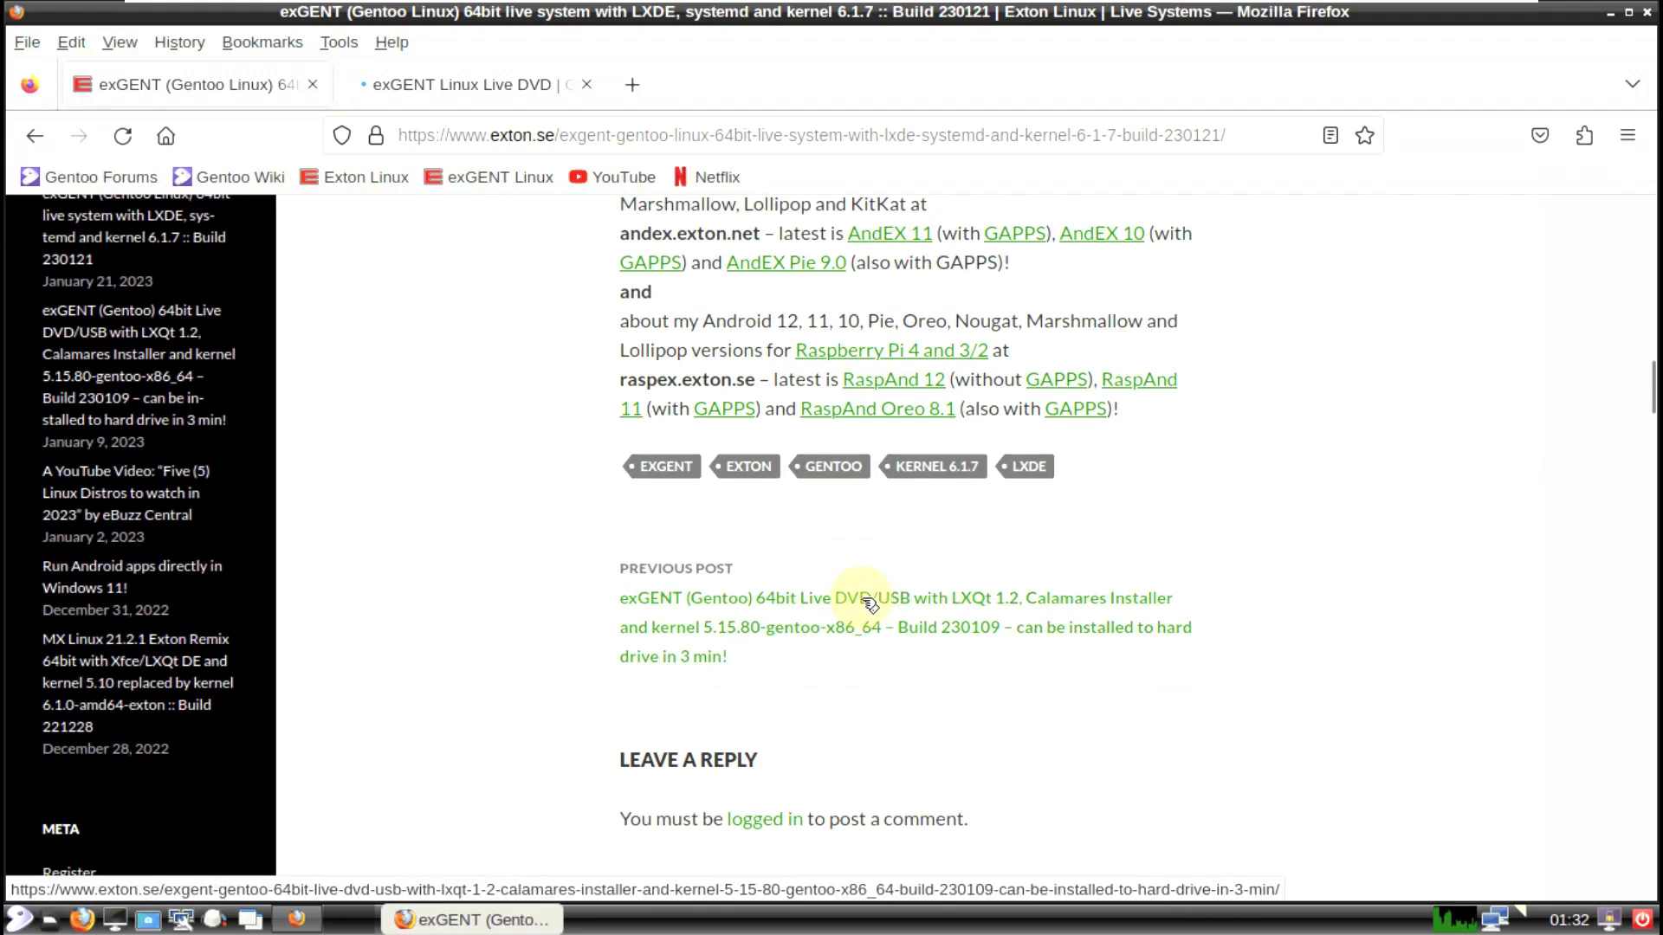
{"action": "scroll", "coordinate": [863, 599], "scroll_direction": "down", "scroll_amount": 10}
{"action": "scroll", "coordinate": [863, 602], "scroll_direction": "up", "scroll_amount": 15}
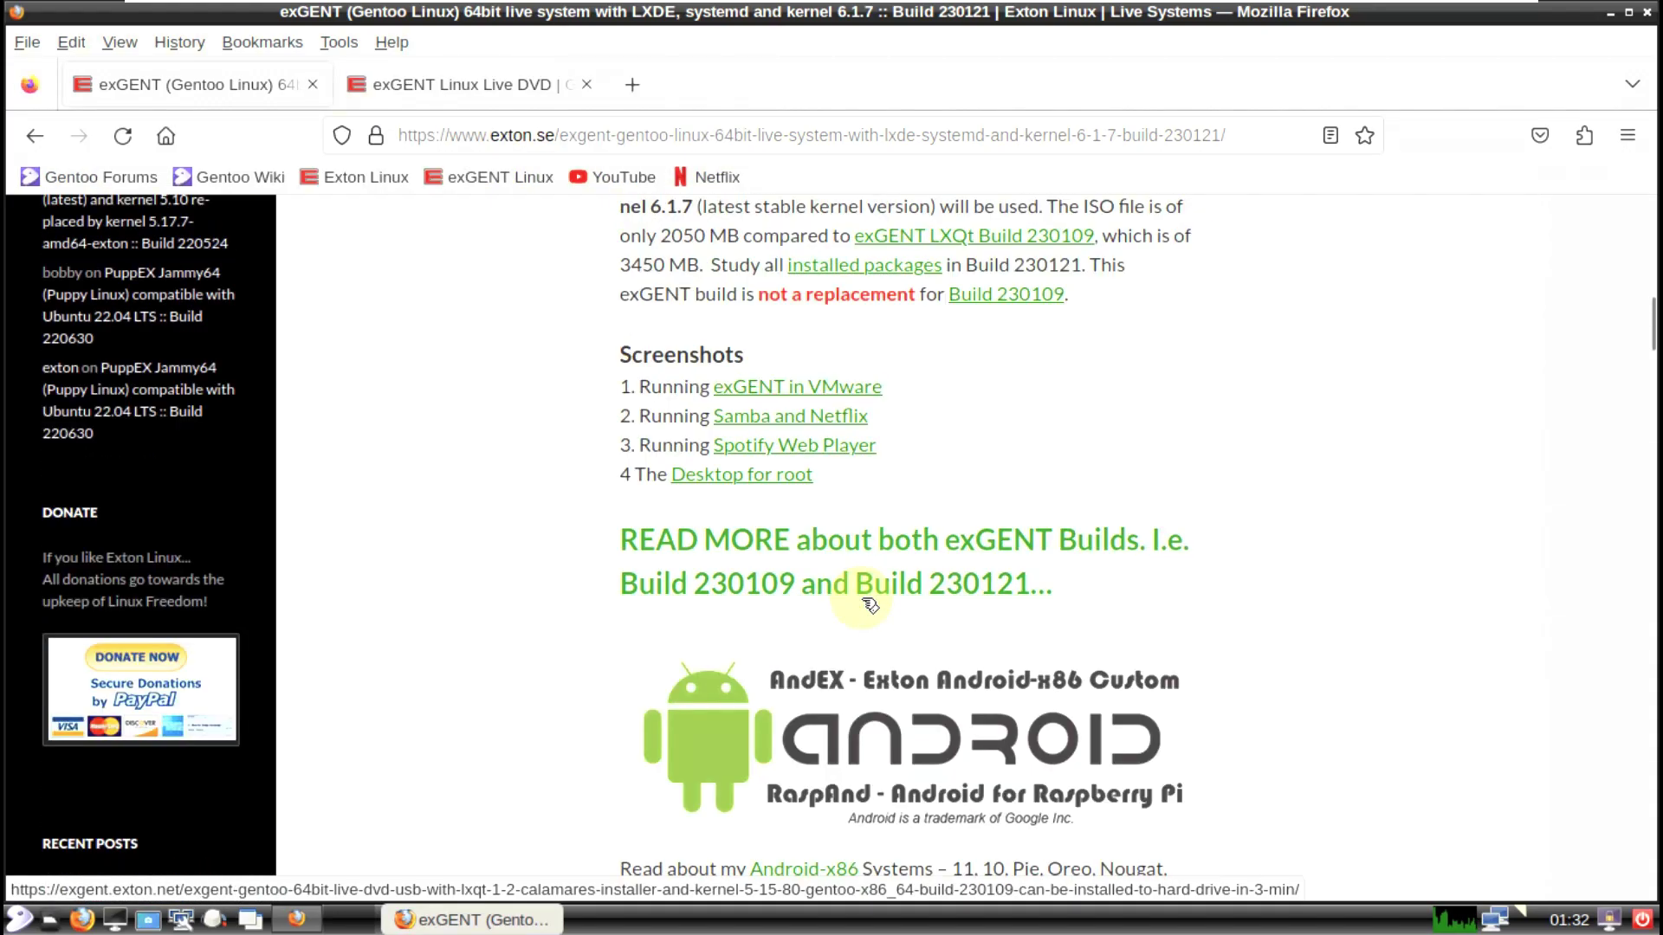
{"action": "scroll", "coordinate": [870, 605], "scroll_direction": "up", "scroll_amount": 6}
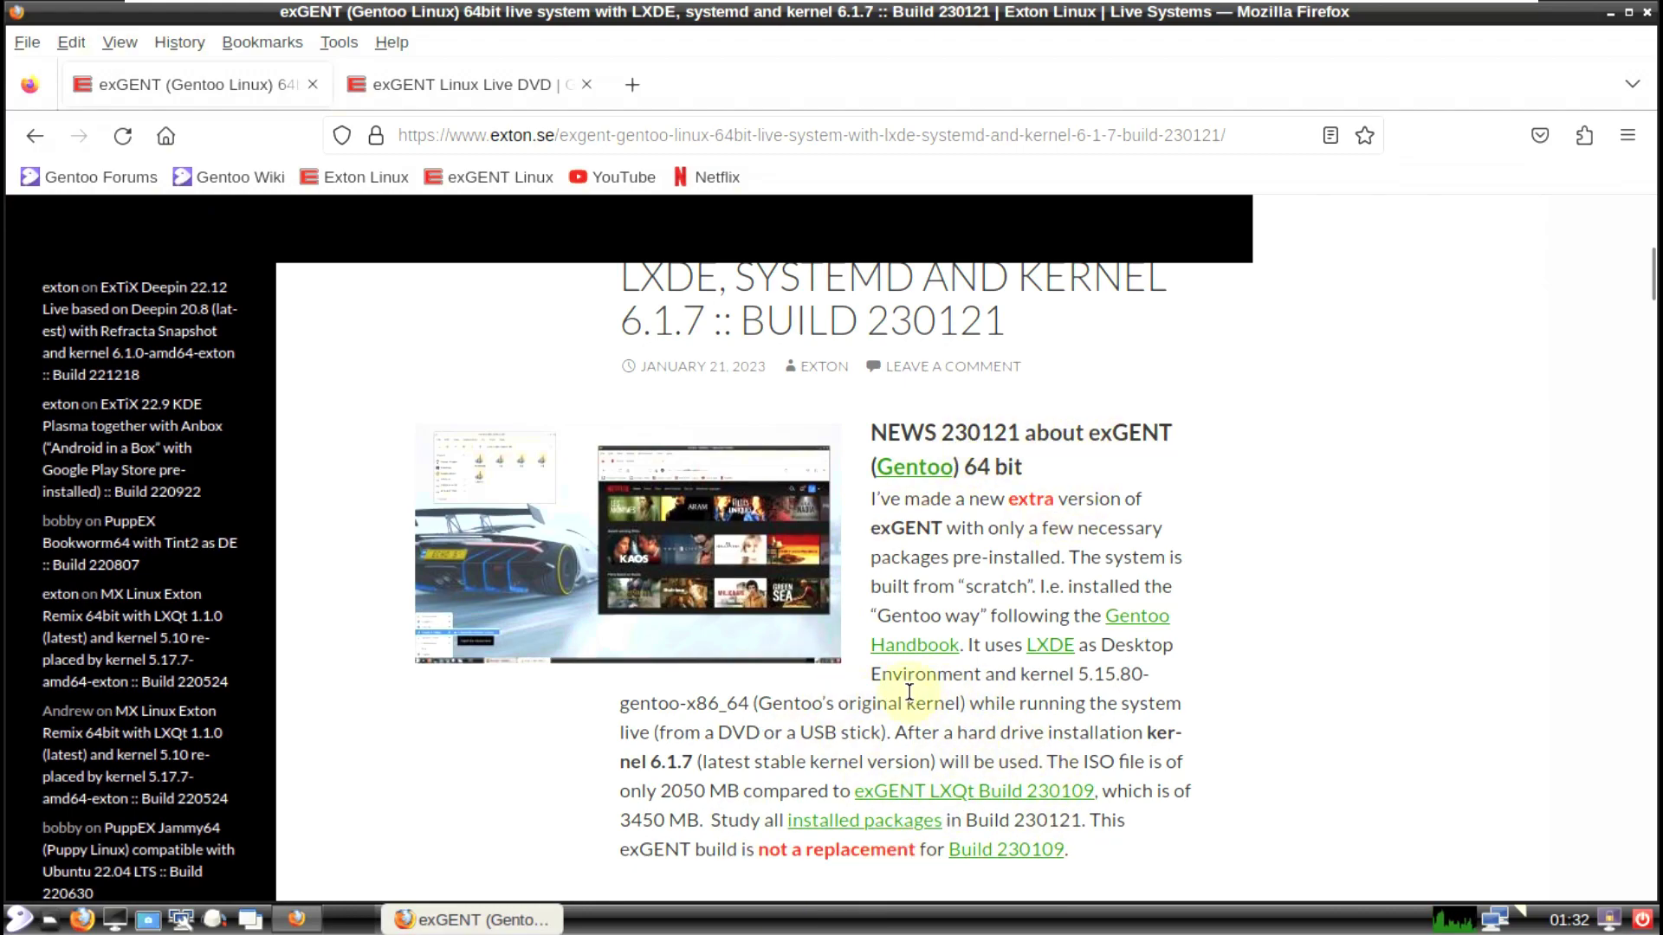
{"action": "left_click", "coordinate": [434, 99]}
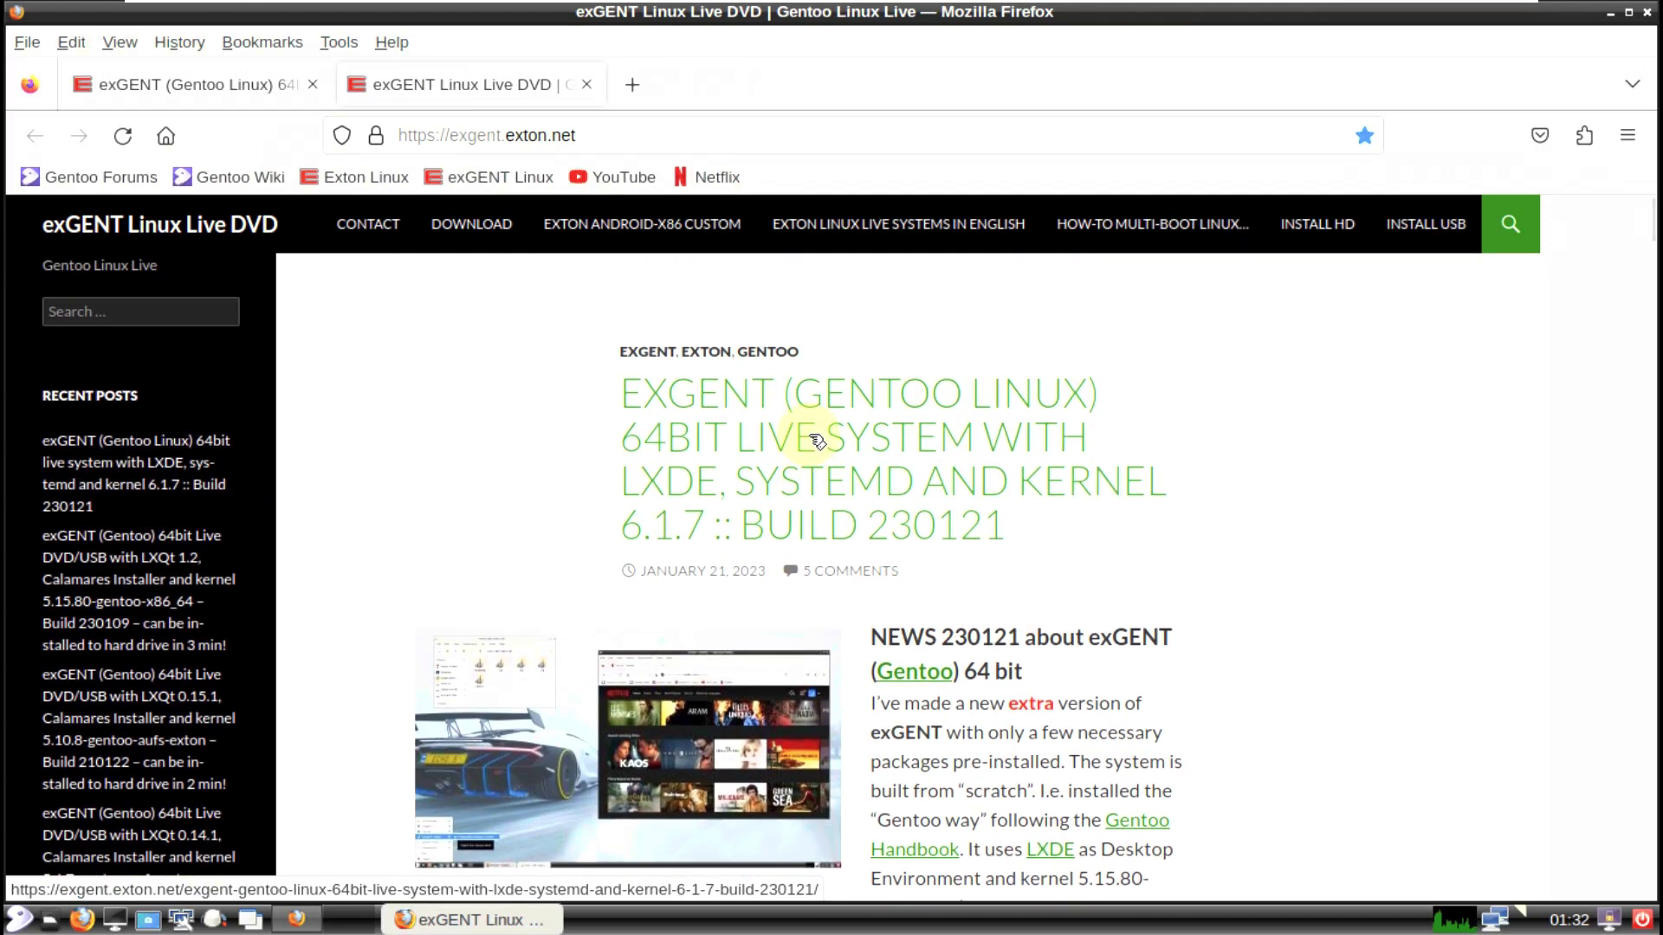
{"action": "scroll", "coordinate": [814, 440], "scroll_direction": "down", "scroll_amount": 8}
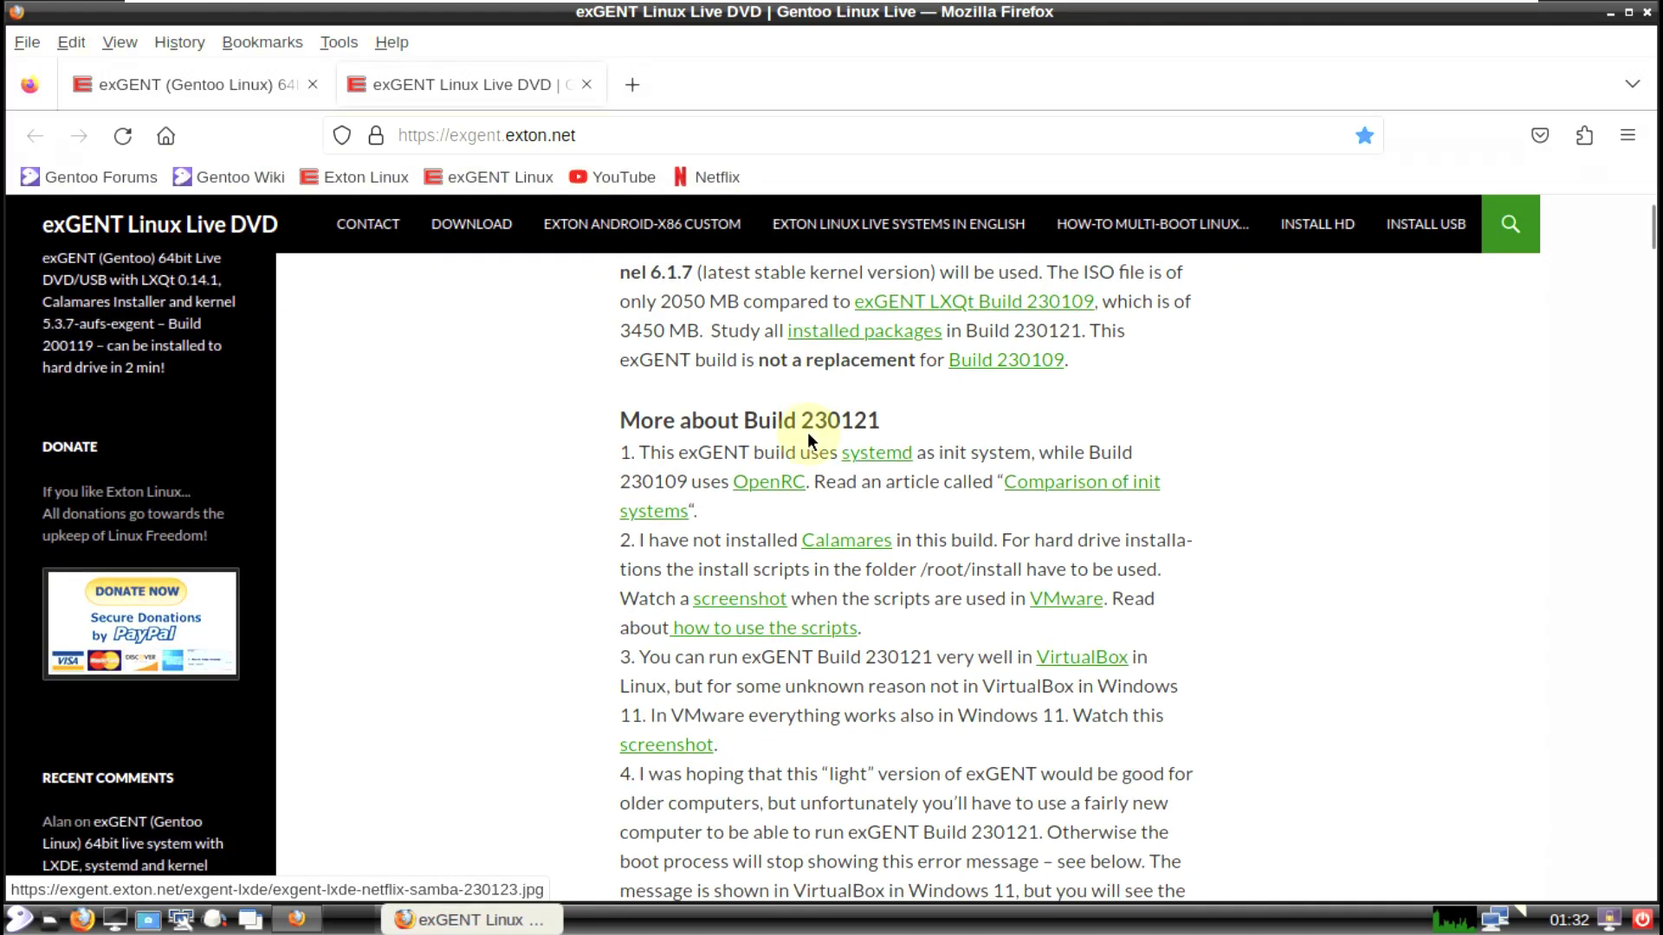
{"action": "scroll", "coordinate": [810, 440], "scroll_direction": "down", "scroll_amount": 15}
{"action": "scroll", "coordinate": [806, 440], "scroll_direction": "up", "scroll_amount": 5}
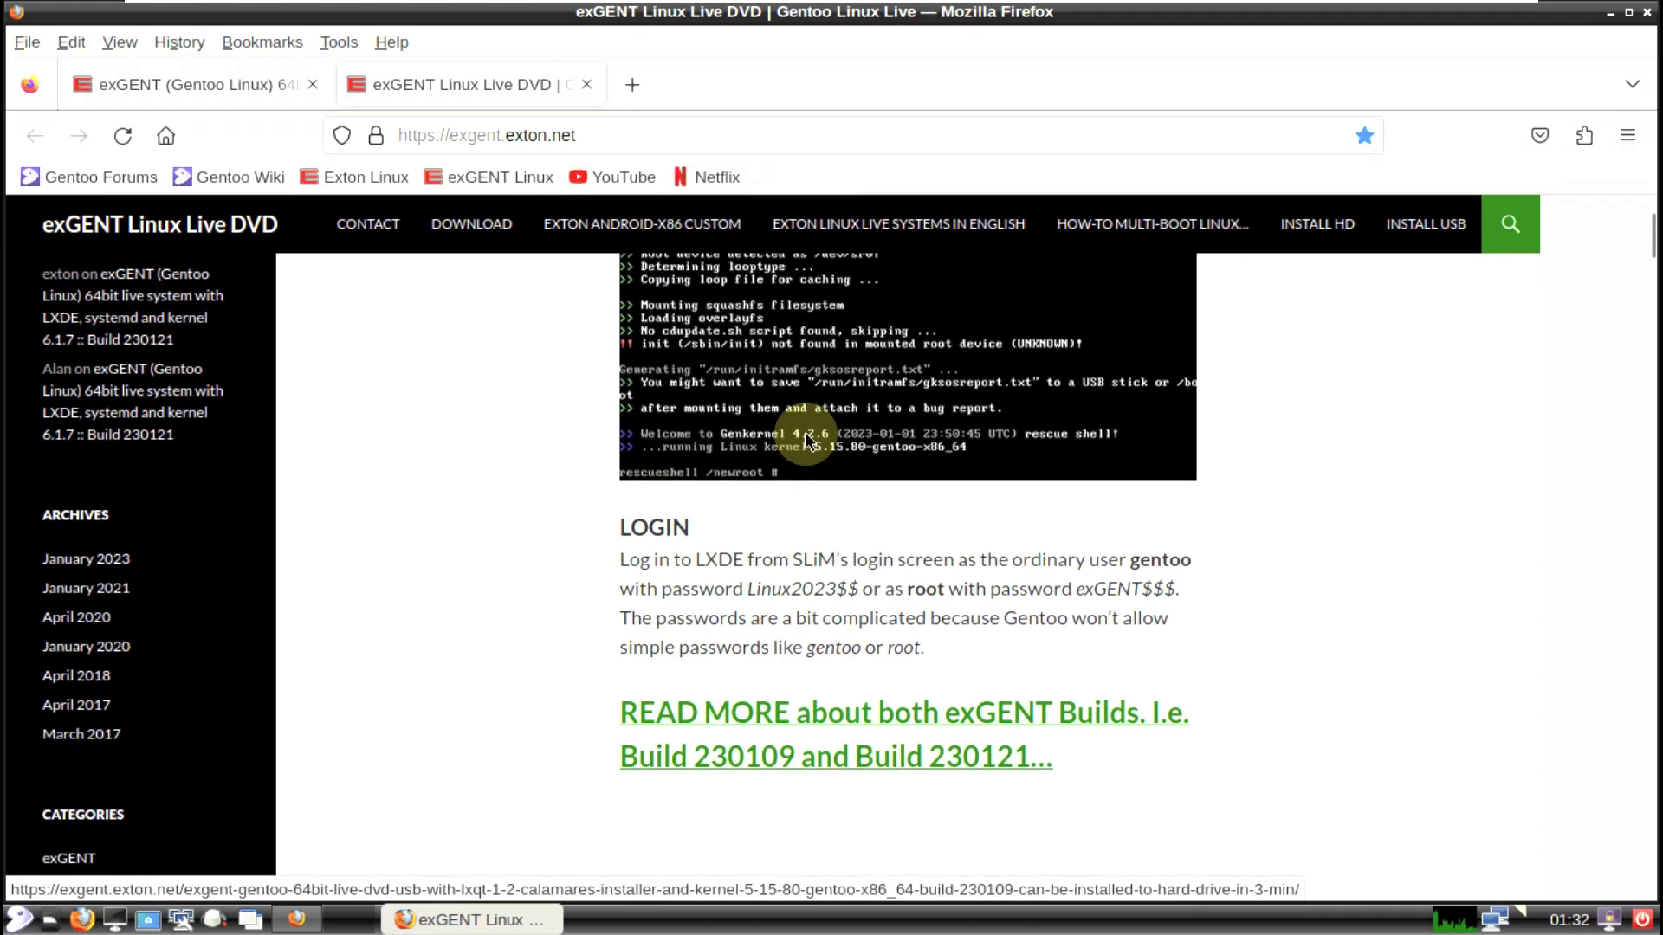
{"action": "left_click_drag", "start_coordinate": [621, 528], "coordinate": [948, 666]}
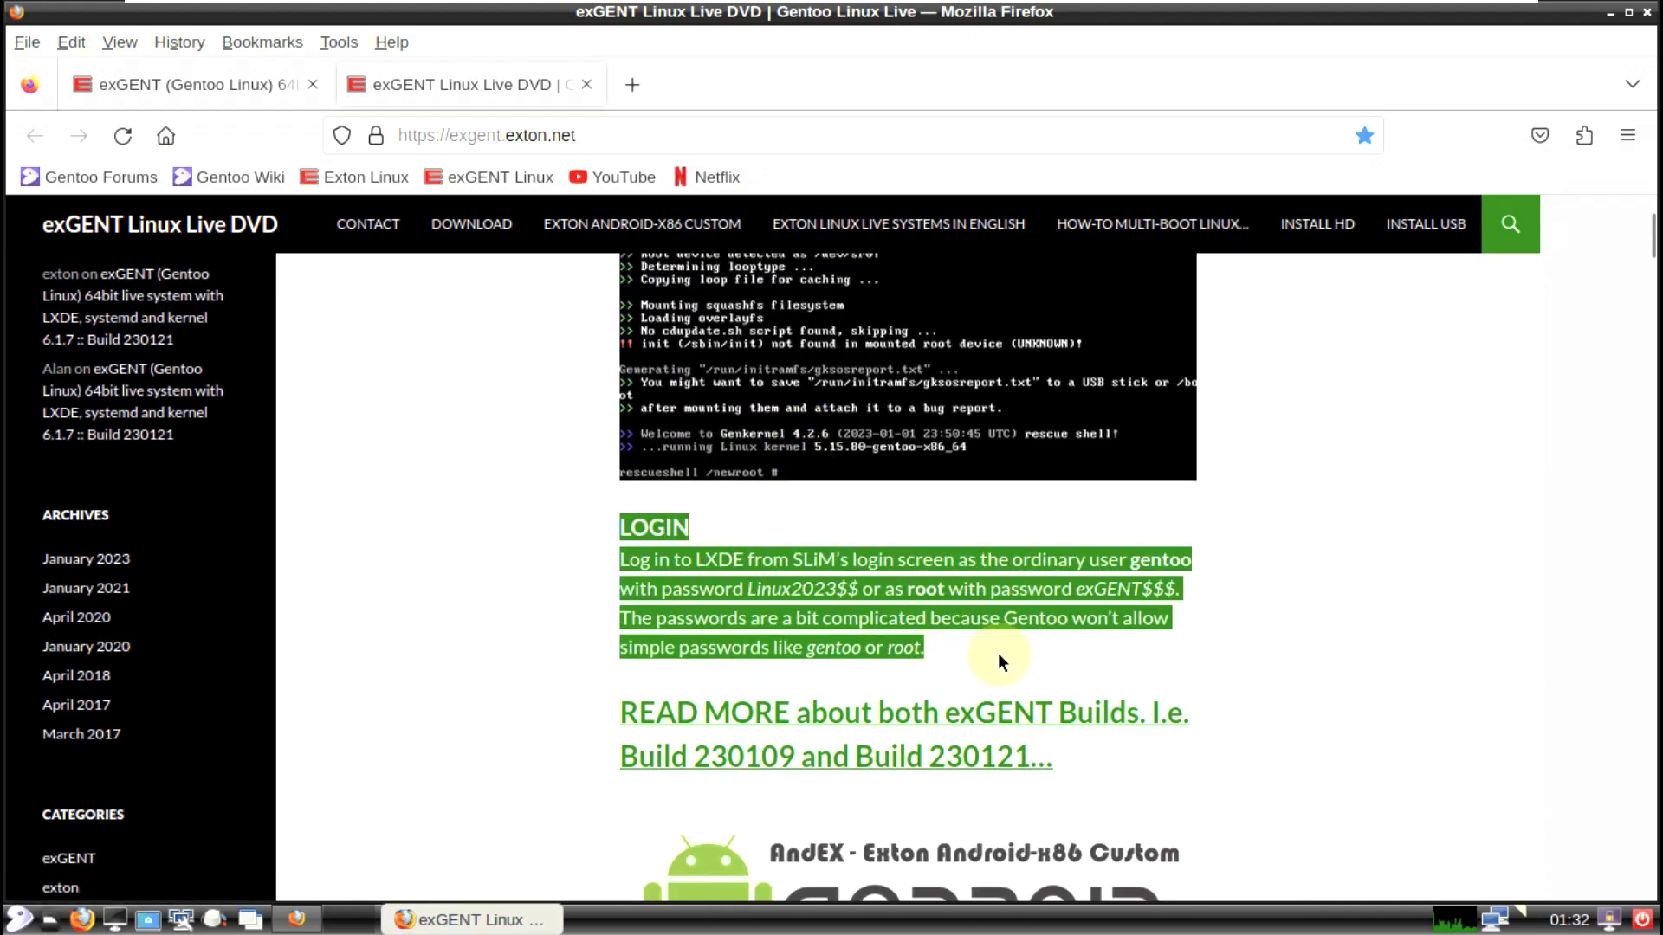
{"action": "left_click", "coordinate": [1195, 585]}
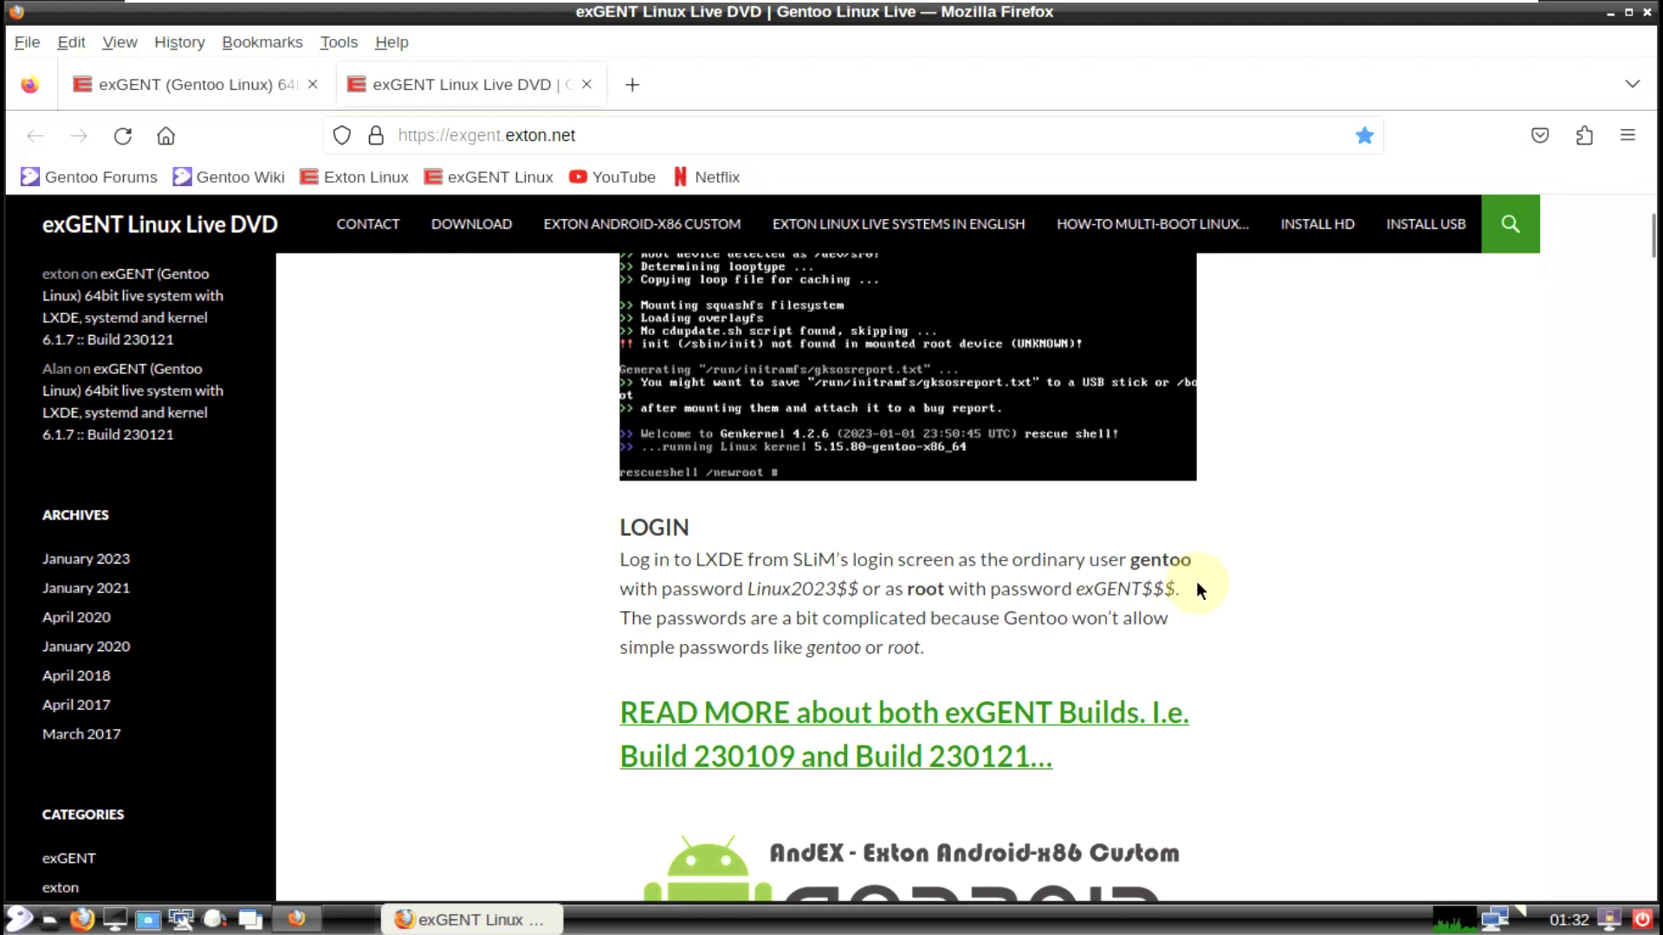
{"action": "scroll", "coordinate": [1061, 606], "scroll_direction": "down", "scroll_amount": 6}
{"action": "scroll", "coordinate": [1067, 608], "scroll_direction": "down", "scroll_amount": 20}
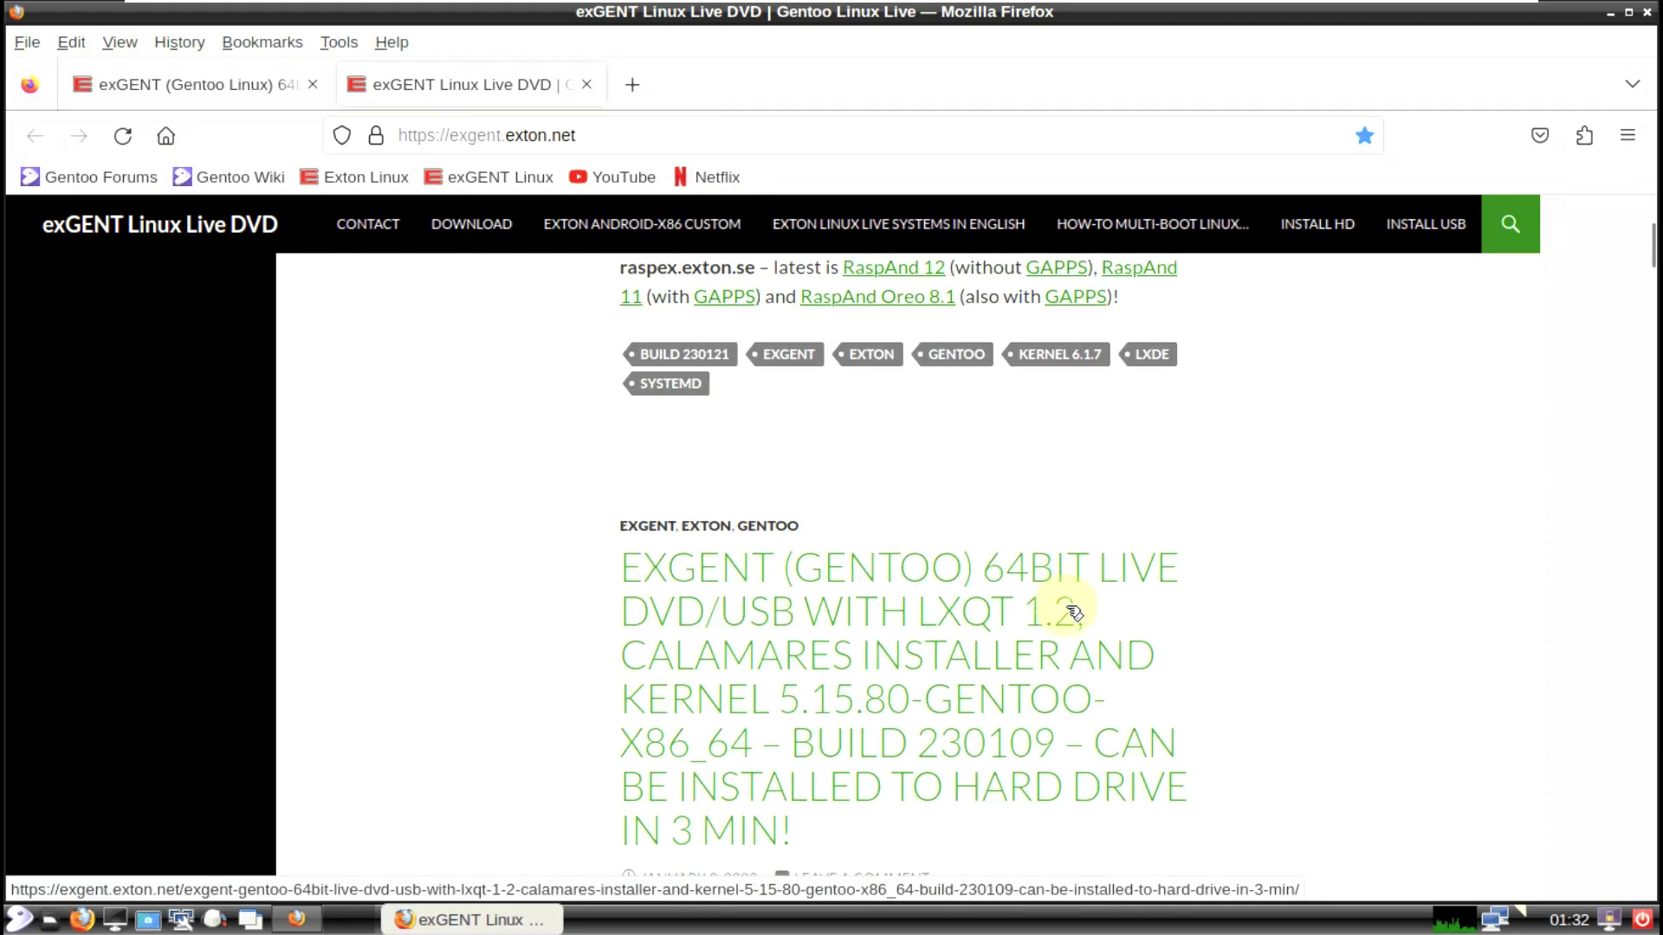
{"action": "scroll", "coordinate": [1058, 605], "scroll_direction": "up", "scroll_amount": 20}
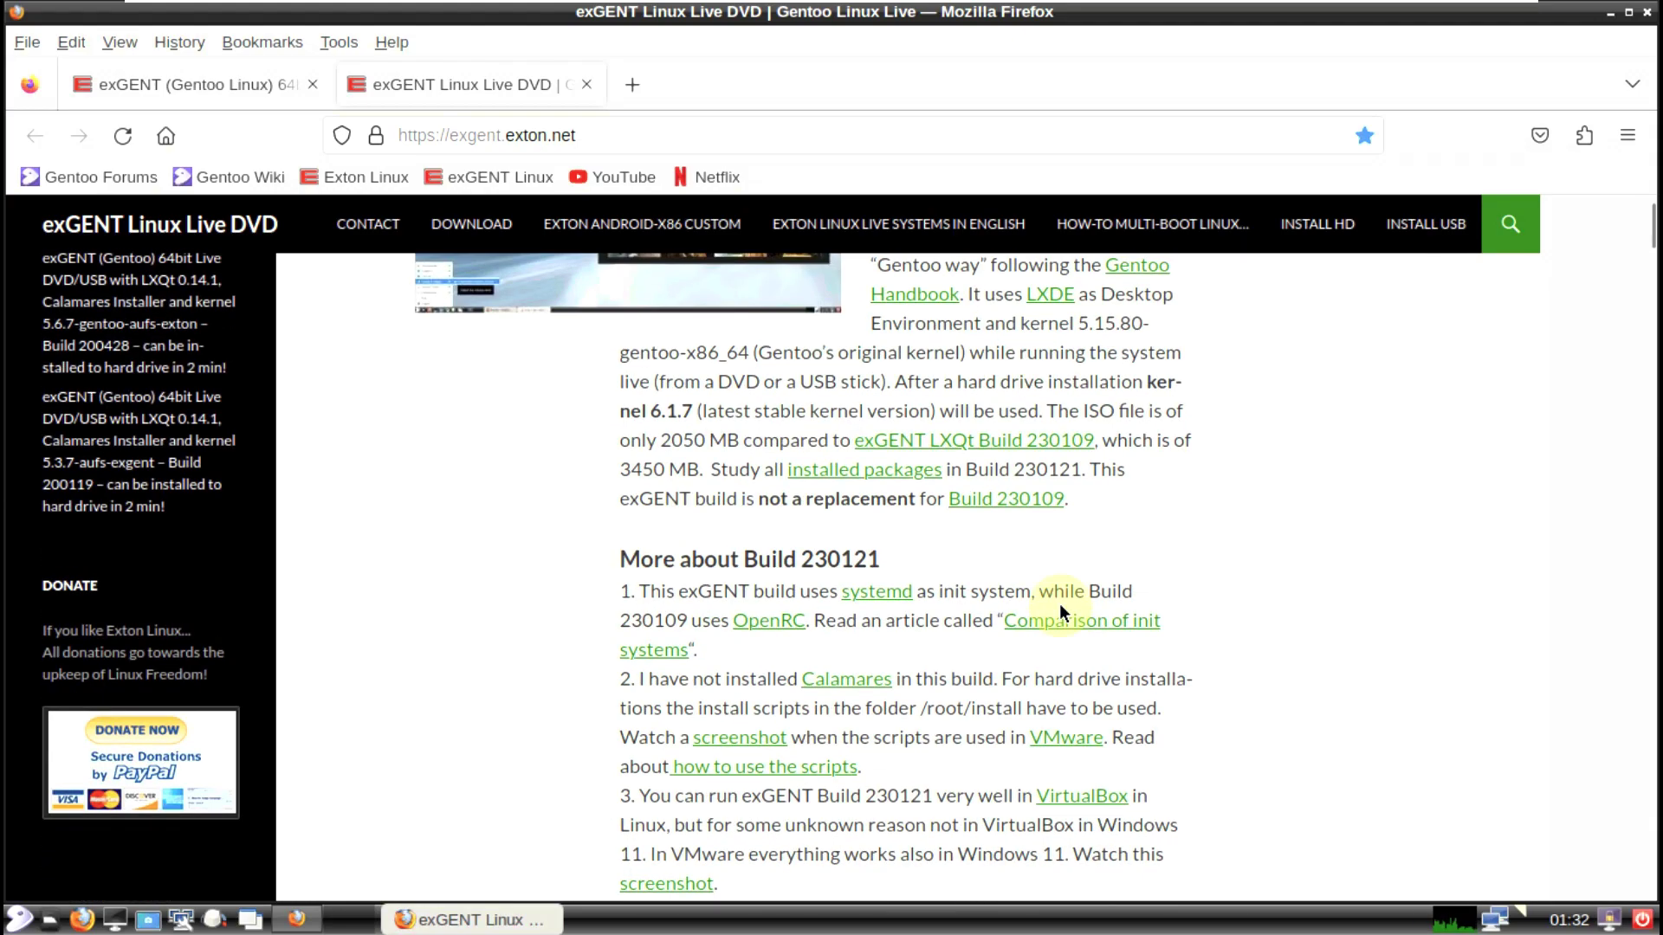
{"action": "scroll", "coordinate": [1058, 604], "scroll_direction": "down", "scroll_amount": 3}
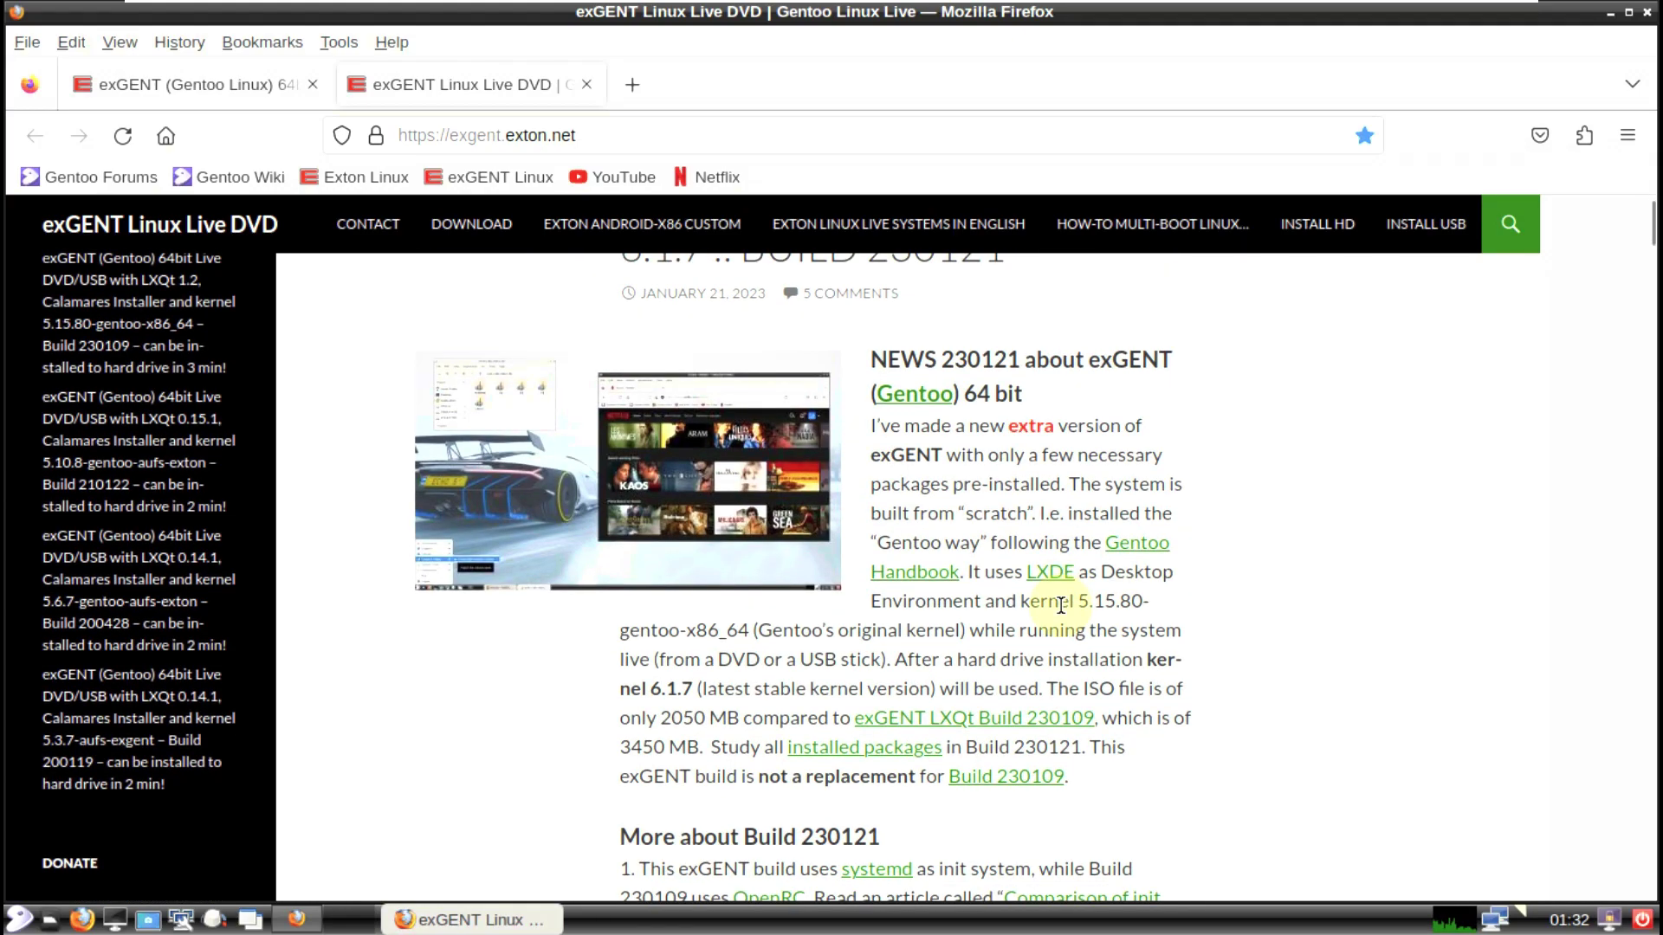
{"action": "scroll", "coordinate": [1061, 604], "scroll_direction": "down", "scroll_amount": 3}
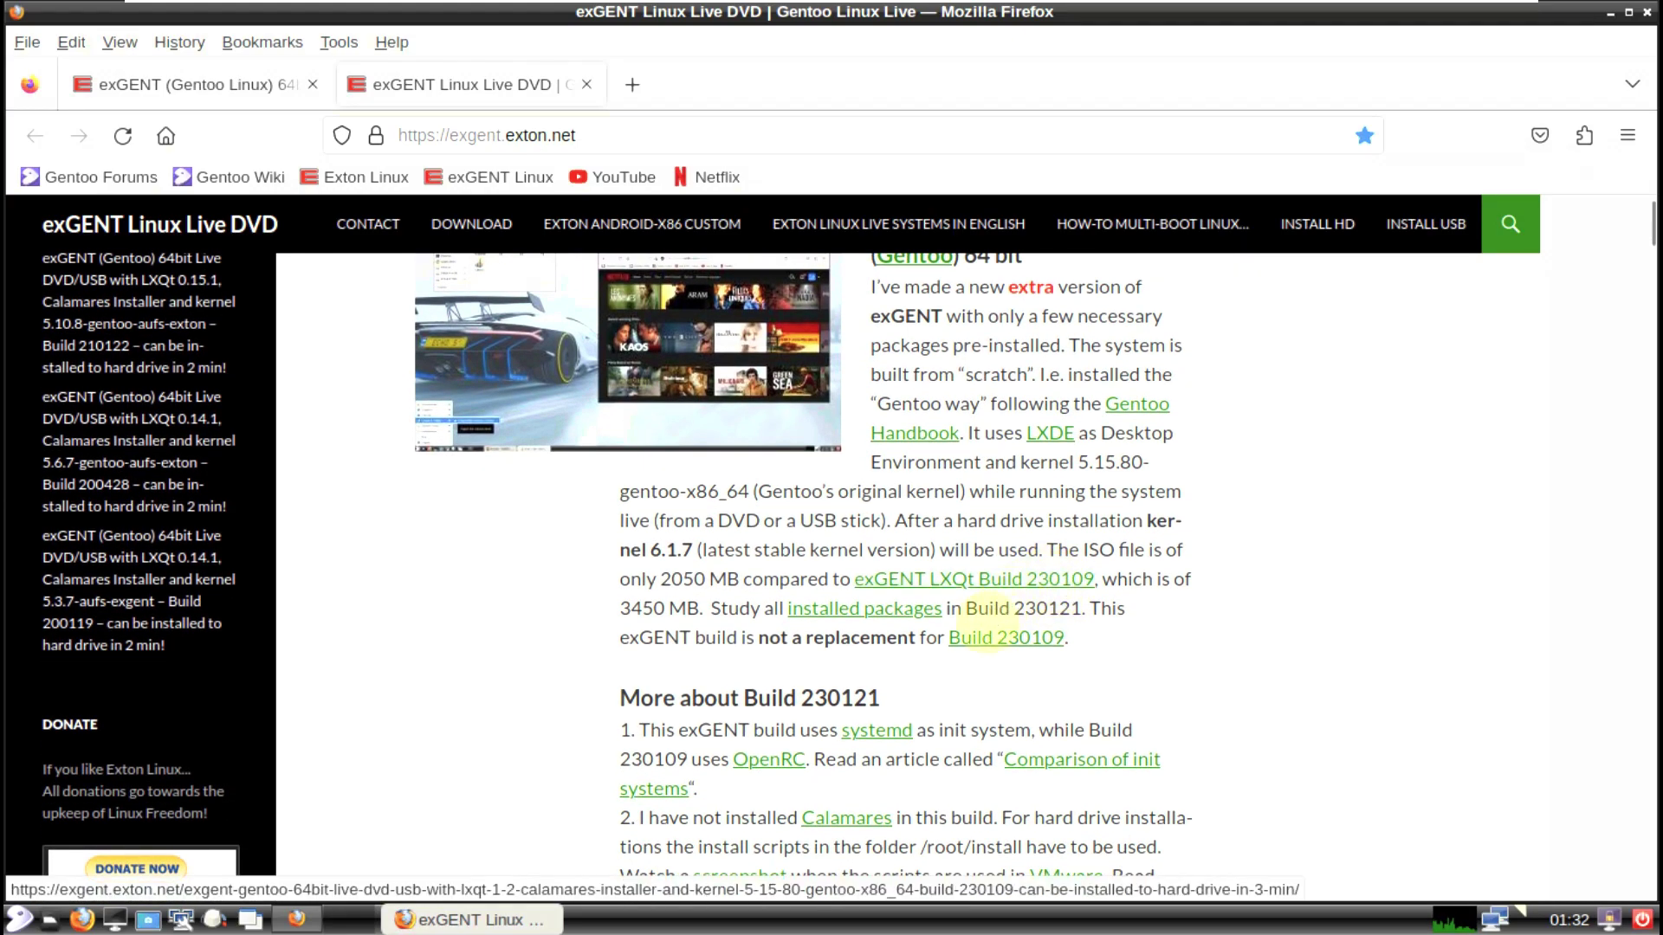
{"action": "scroll", "coordinate": [896, 595], "scroll_direction": "down", "scroll_amount": 3}
{"action": "scroll", "coordinate": [892, 596], "scroll_direction": "down", "scroll_amount": 20}
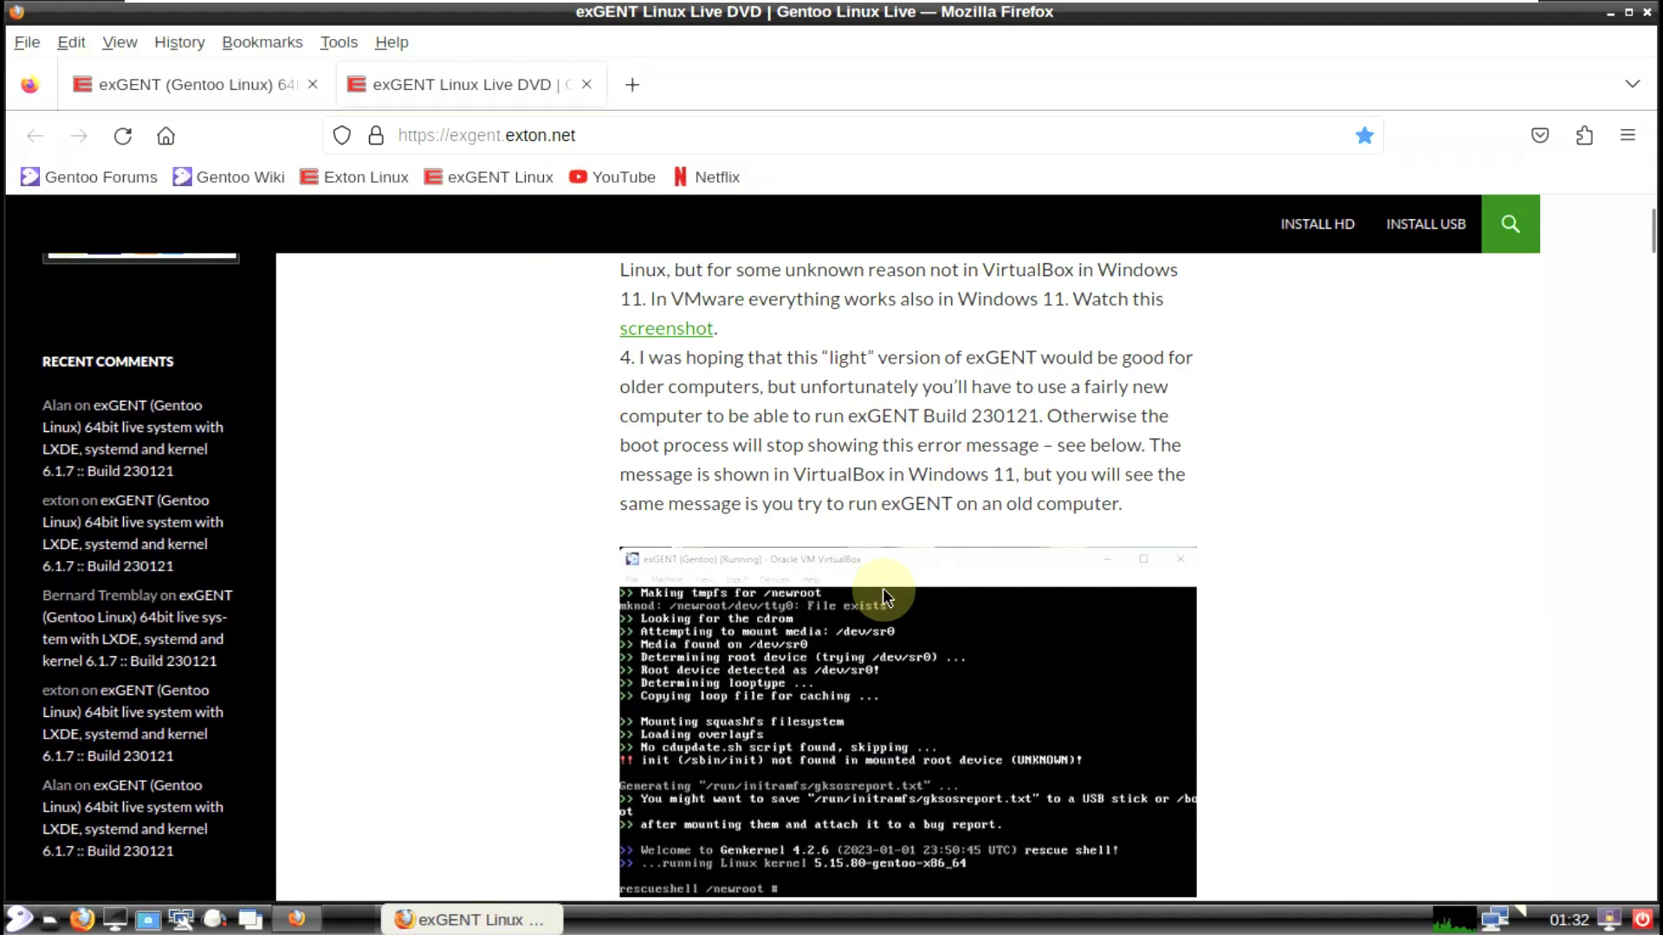
{"action": "scroll", "coordinate": [892, 596], "scroll_direction": "down", "scroll_amount": 9}
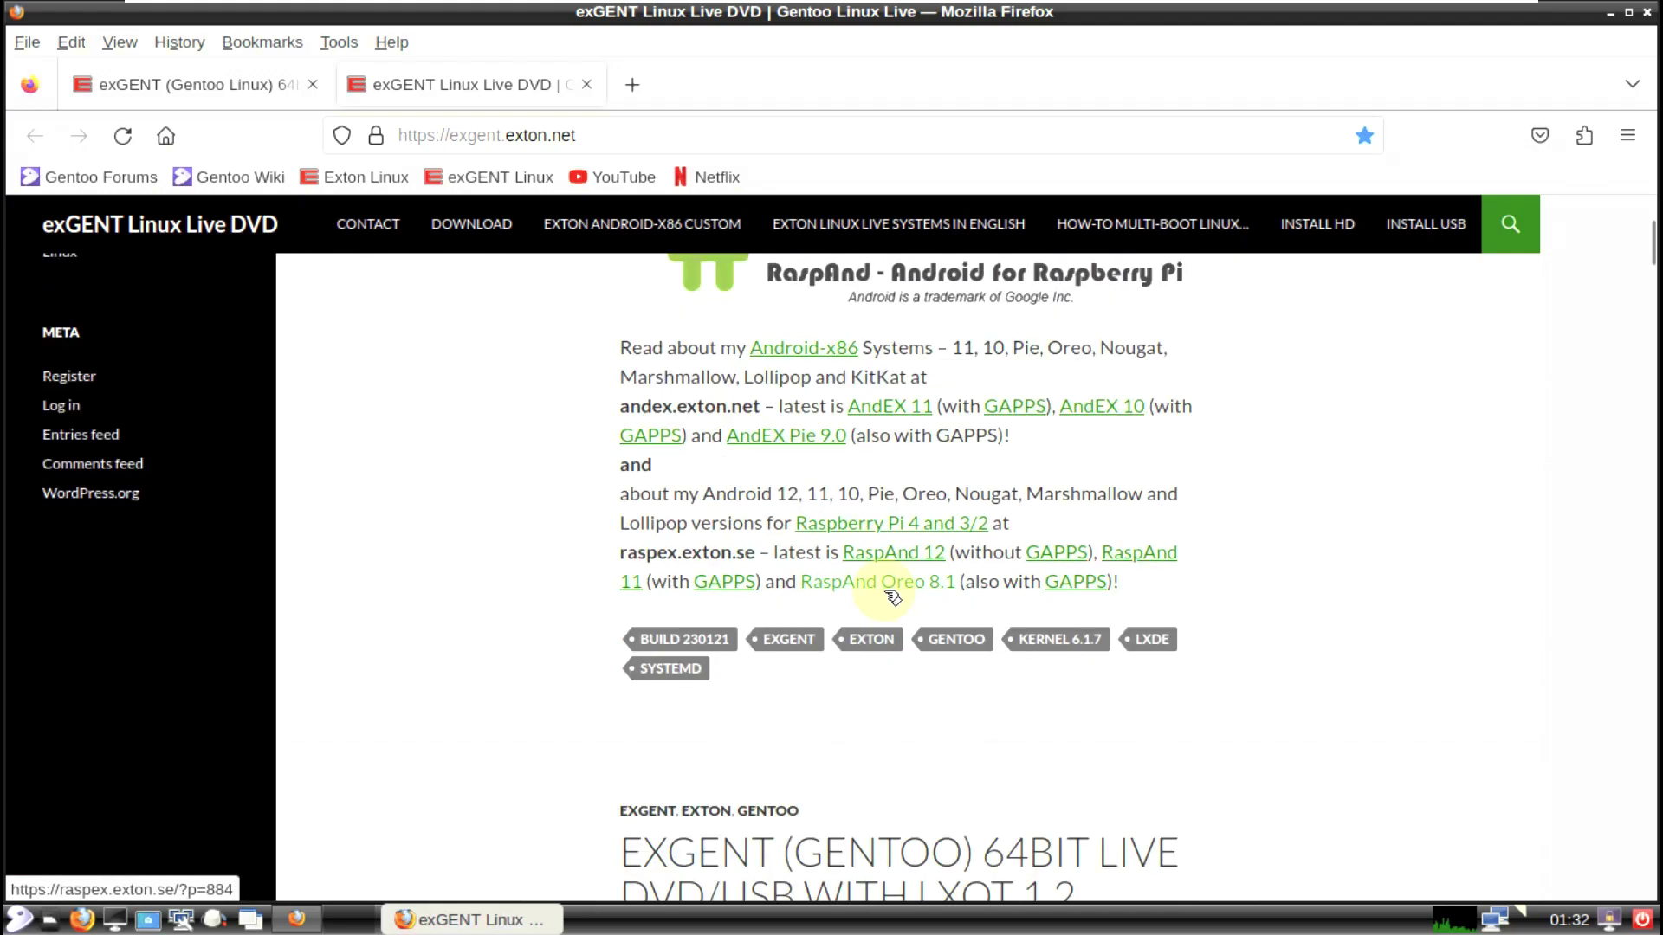
{"action": "scroll", "coordinate": [892, 596], "scroll_direction": "down", "scroll_amount": 13}
{"action": "scroll", "coordinate": [892, 596], "scroll_direction": "up", "scroll_amount": 20}
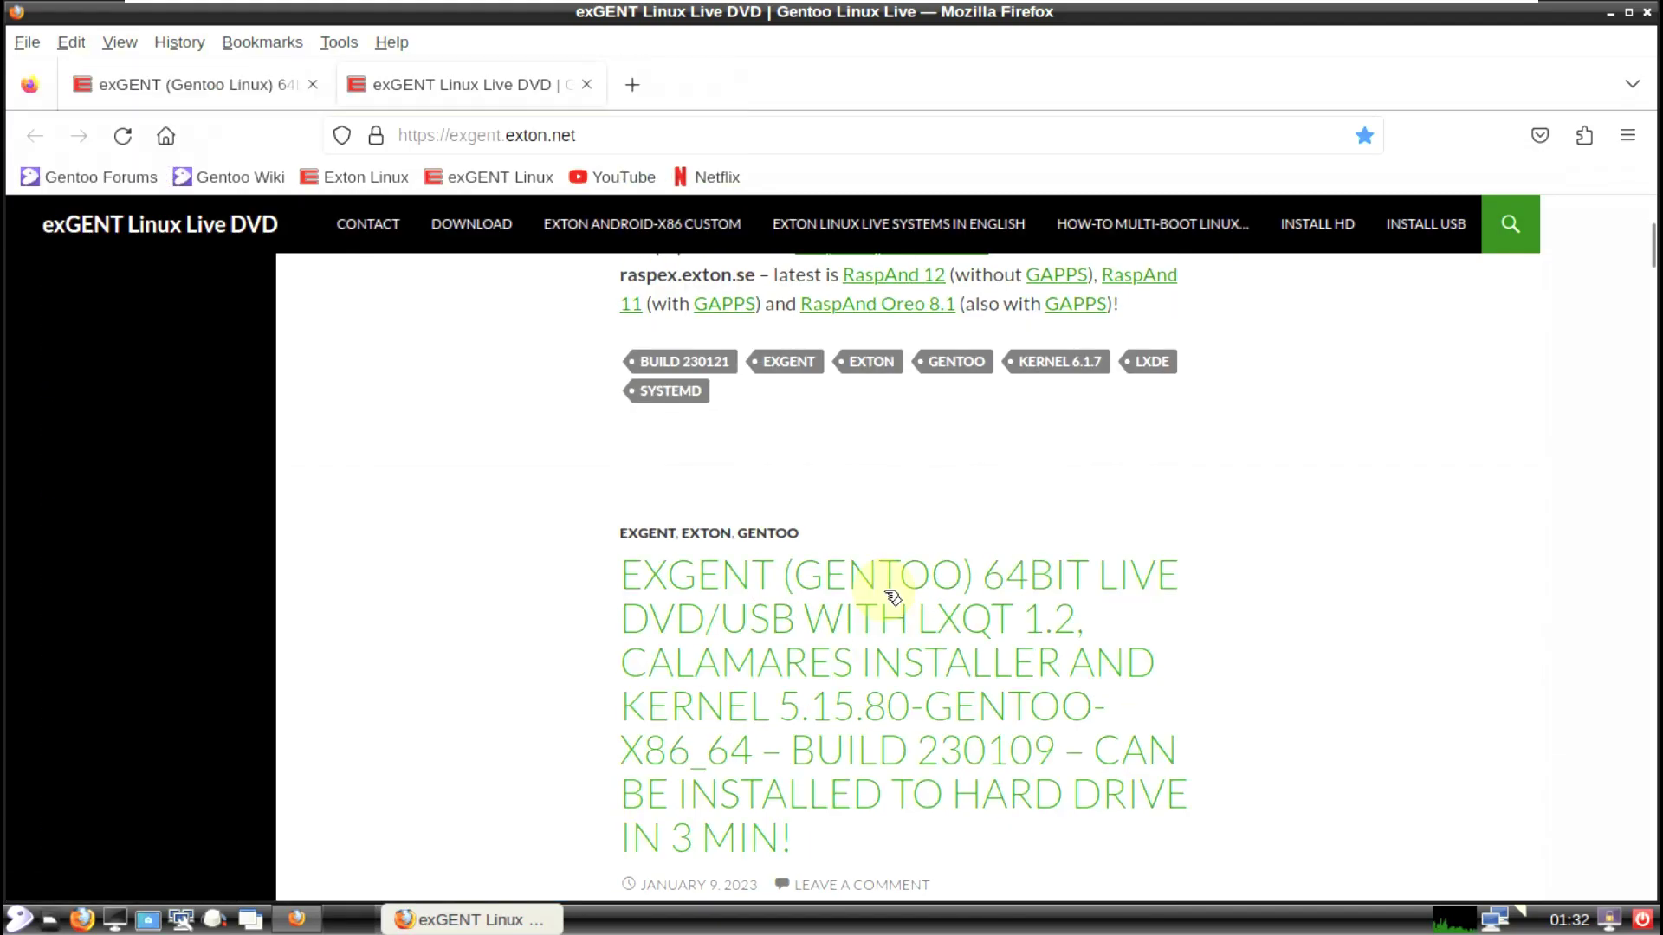
{"action": "scroll", "coordinate": [892, 596], "scroll_direction": "up", "scroll_amount": 20}
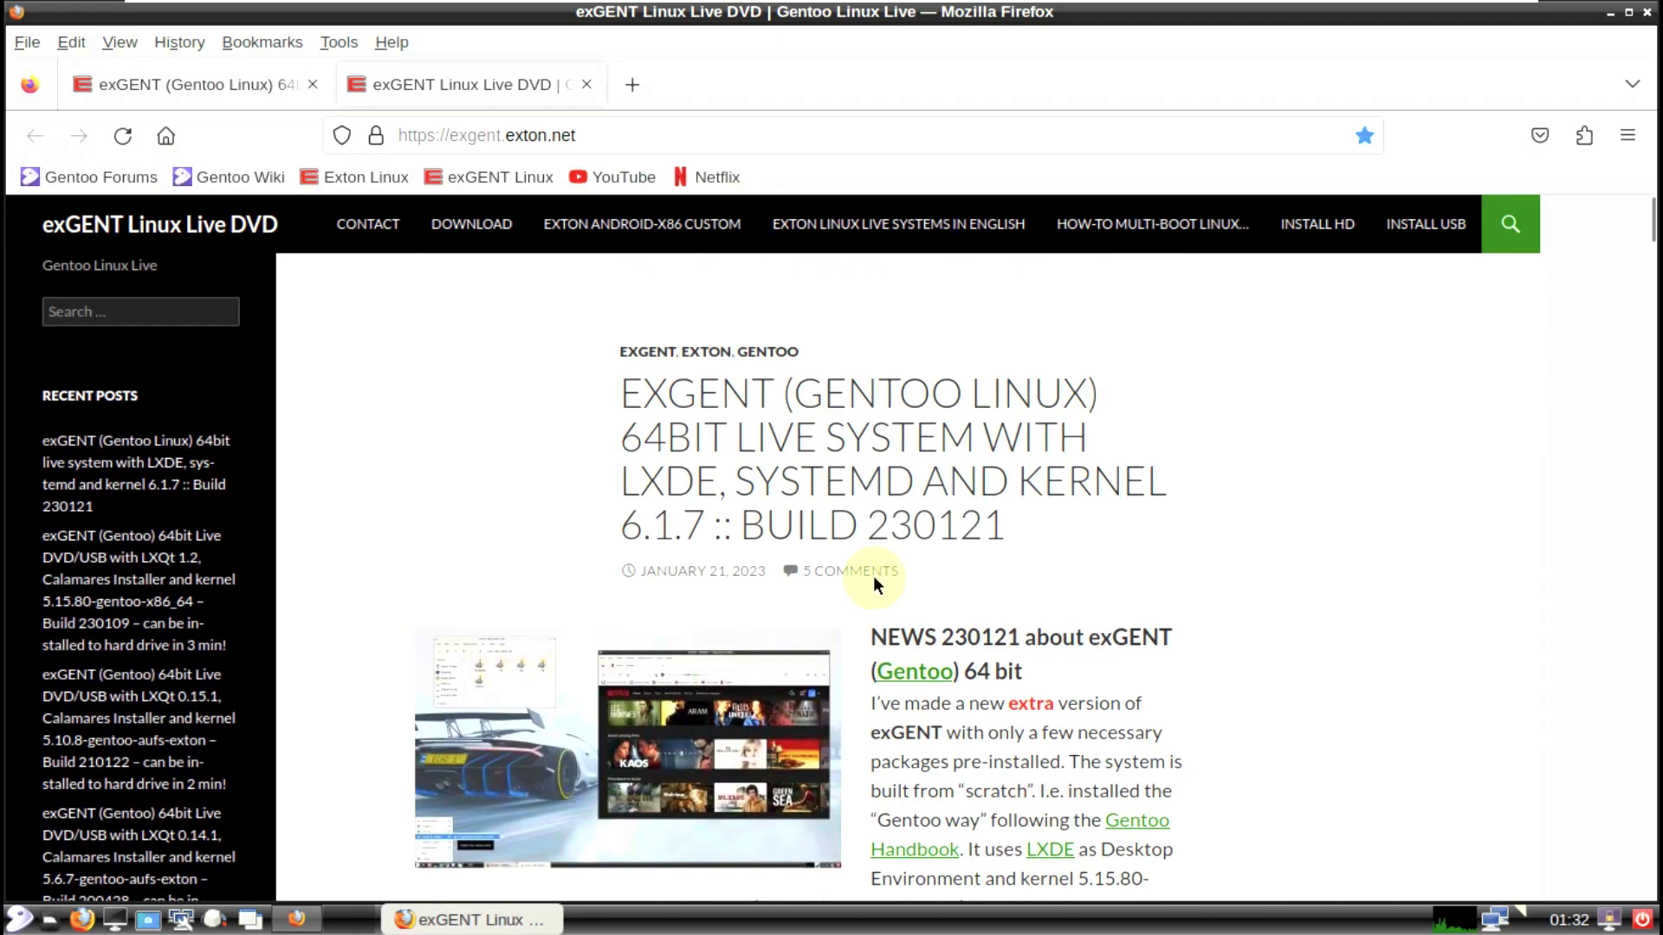
Step: Load the 9to5Linux YouTube channel (youtube.com/9to5linux) and close the leftover exGENT tab
{"action": "left_click", "coordinate": [644, 146]}
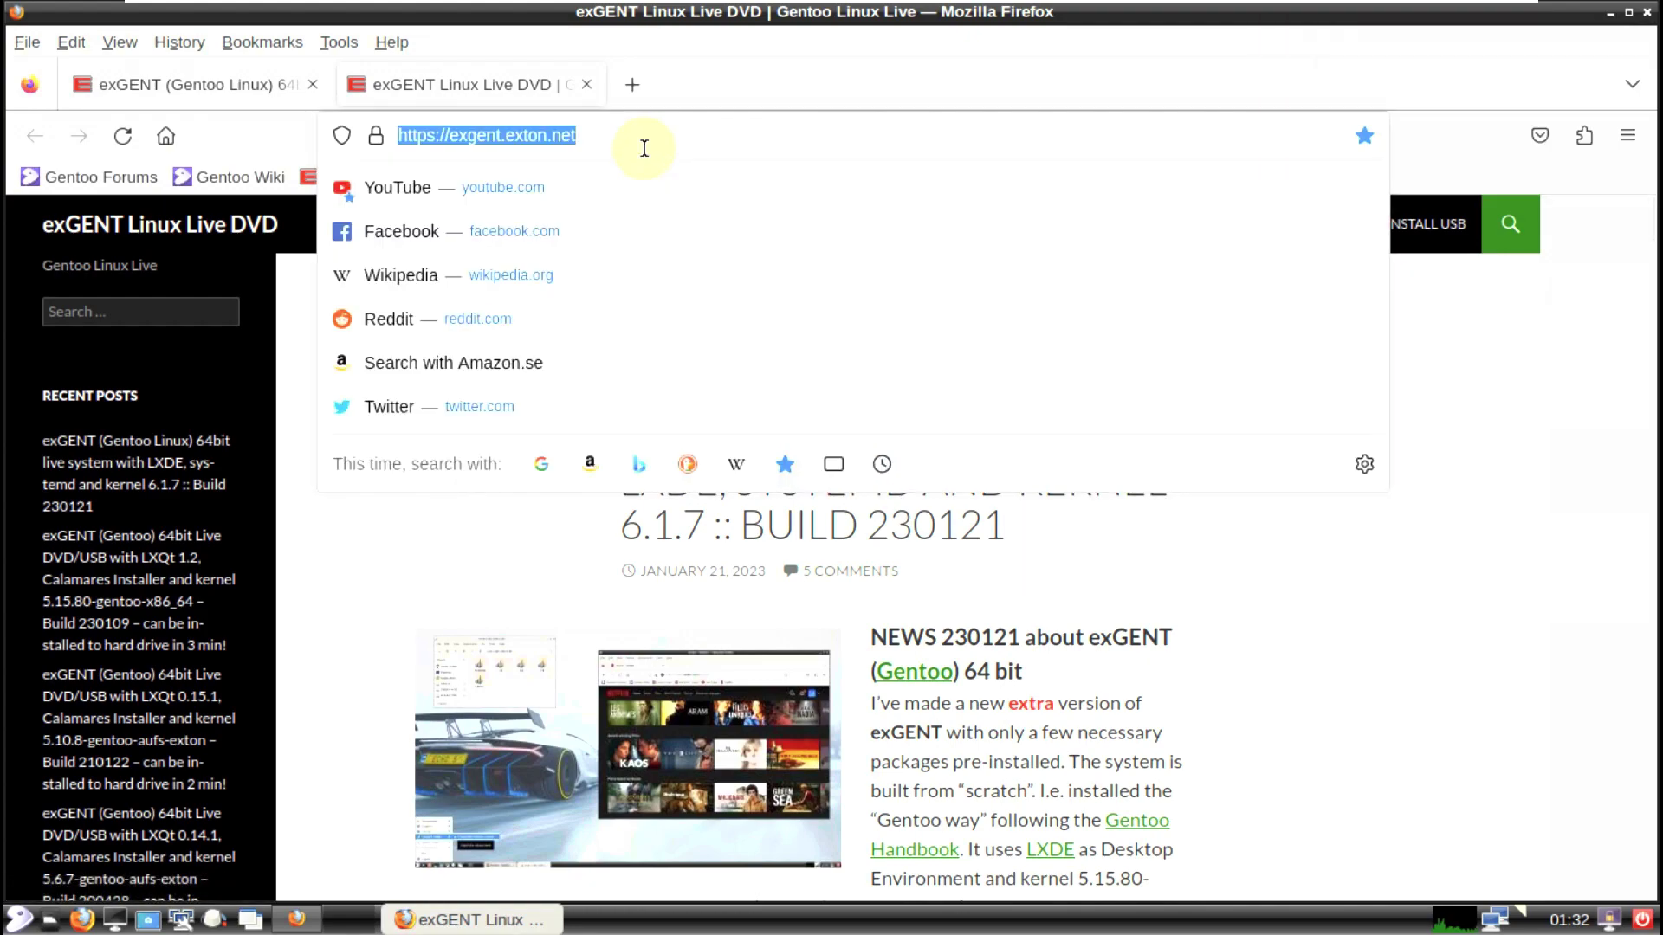
{"action": "type", "text": "youtub"}
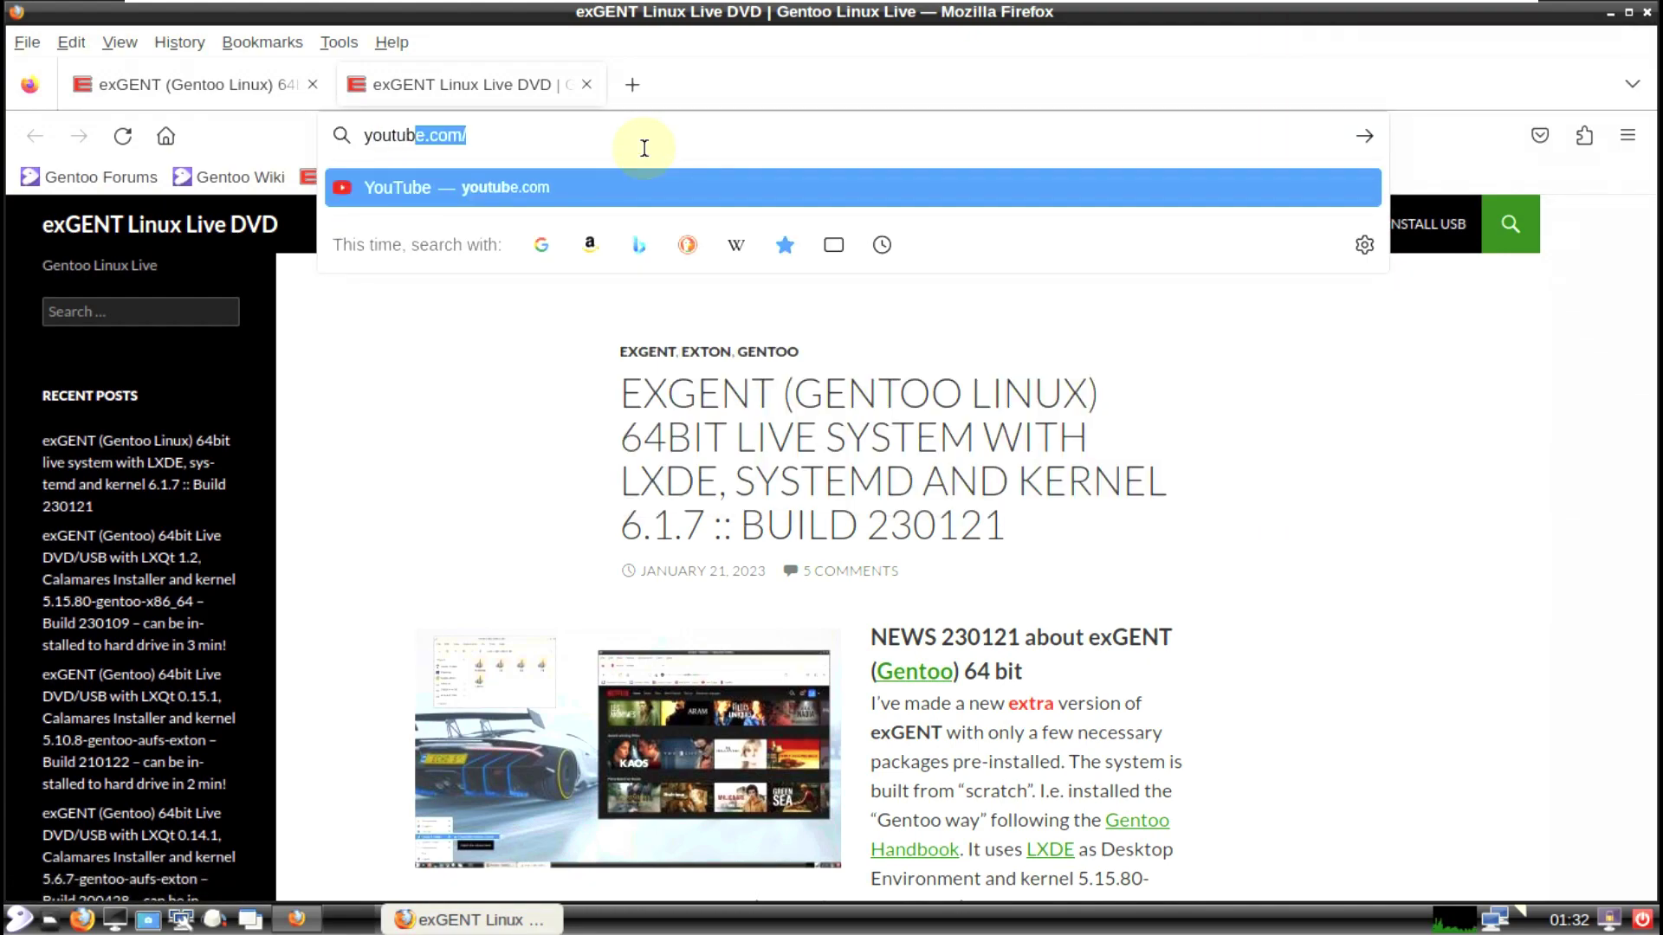
{"action": "type", "text": "e.com/9to5linux"}
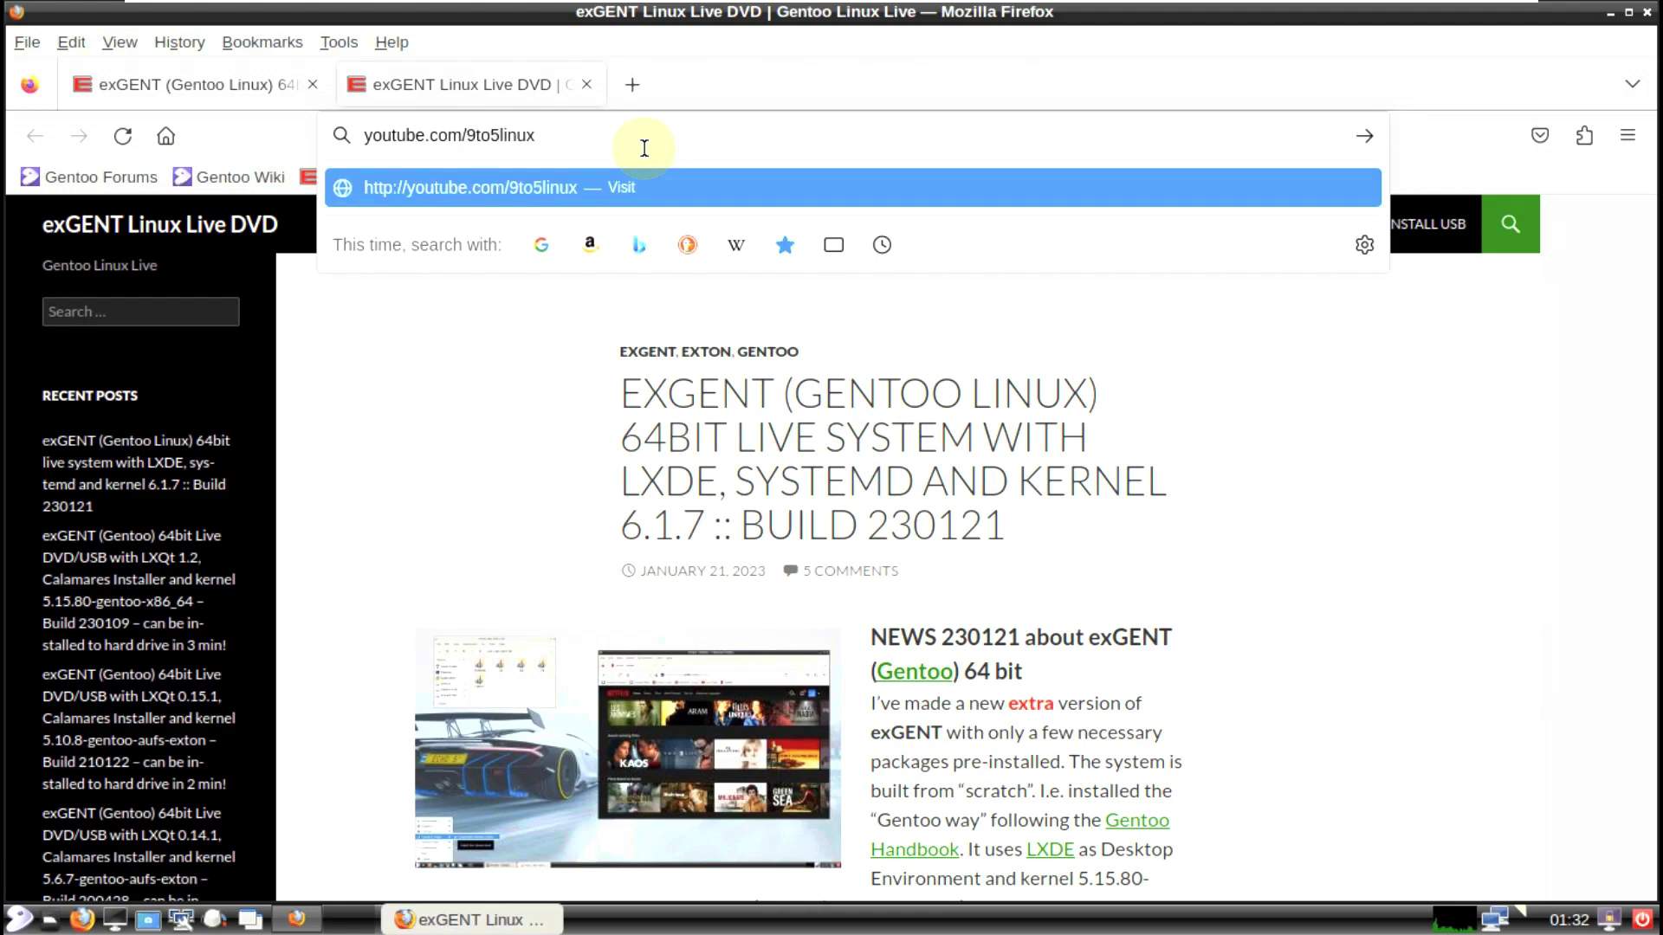
{"action": "key", "text": "Return"}
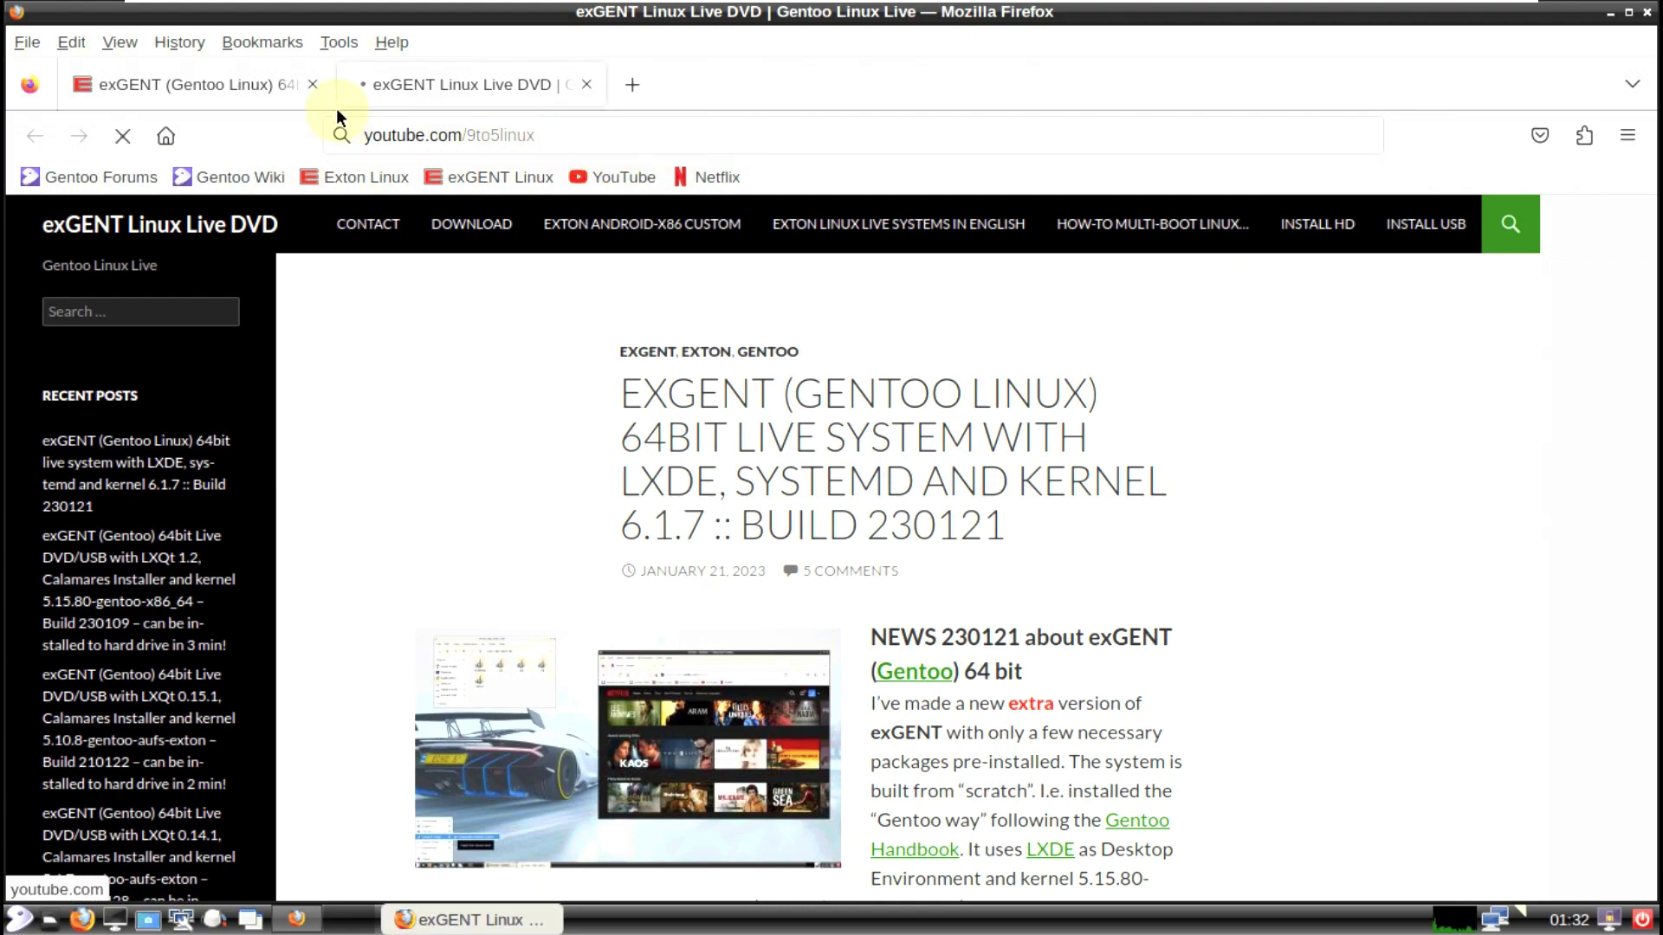
{"action": "left_click", "coordinate": [312, 84]}
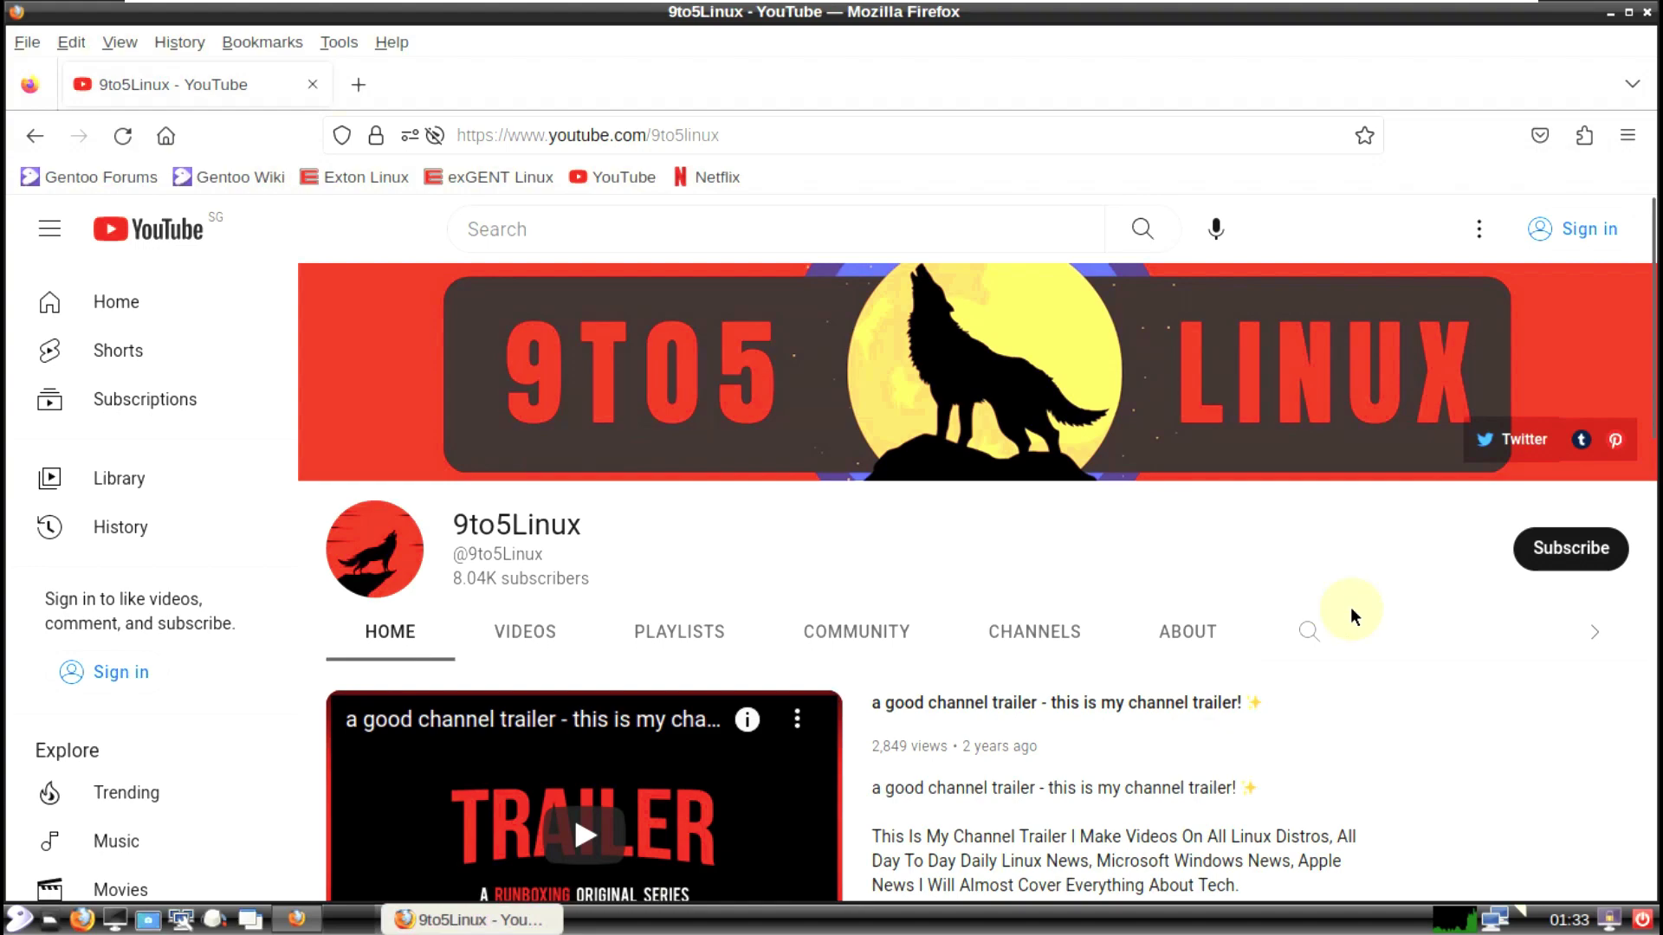
Step: Try subscribing to 9to5Linux, dismiss the sign-in prompt, and open the channel's PLAYLISTS
{"action": "left_click", "coordinate": [1569, 549]}
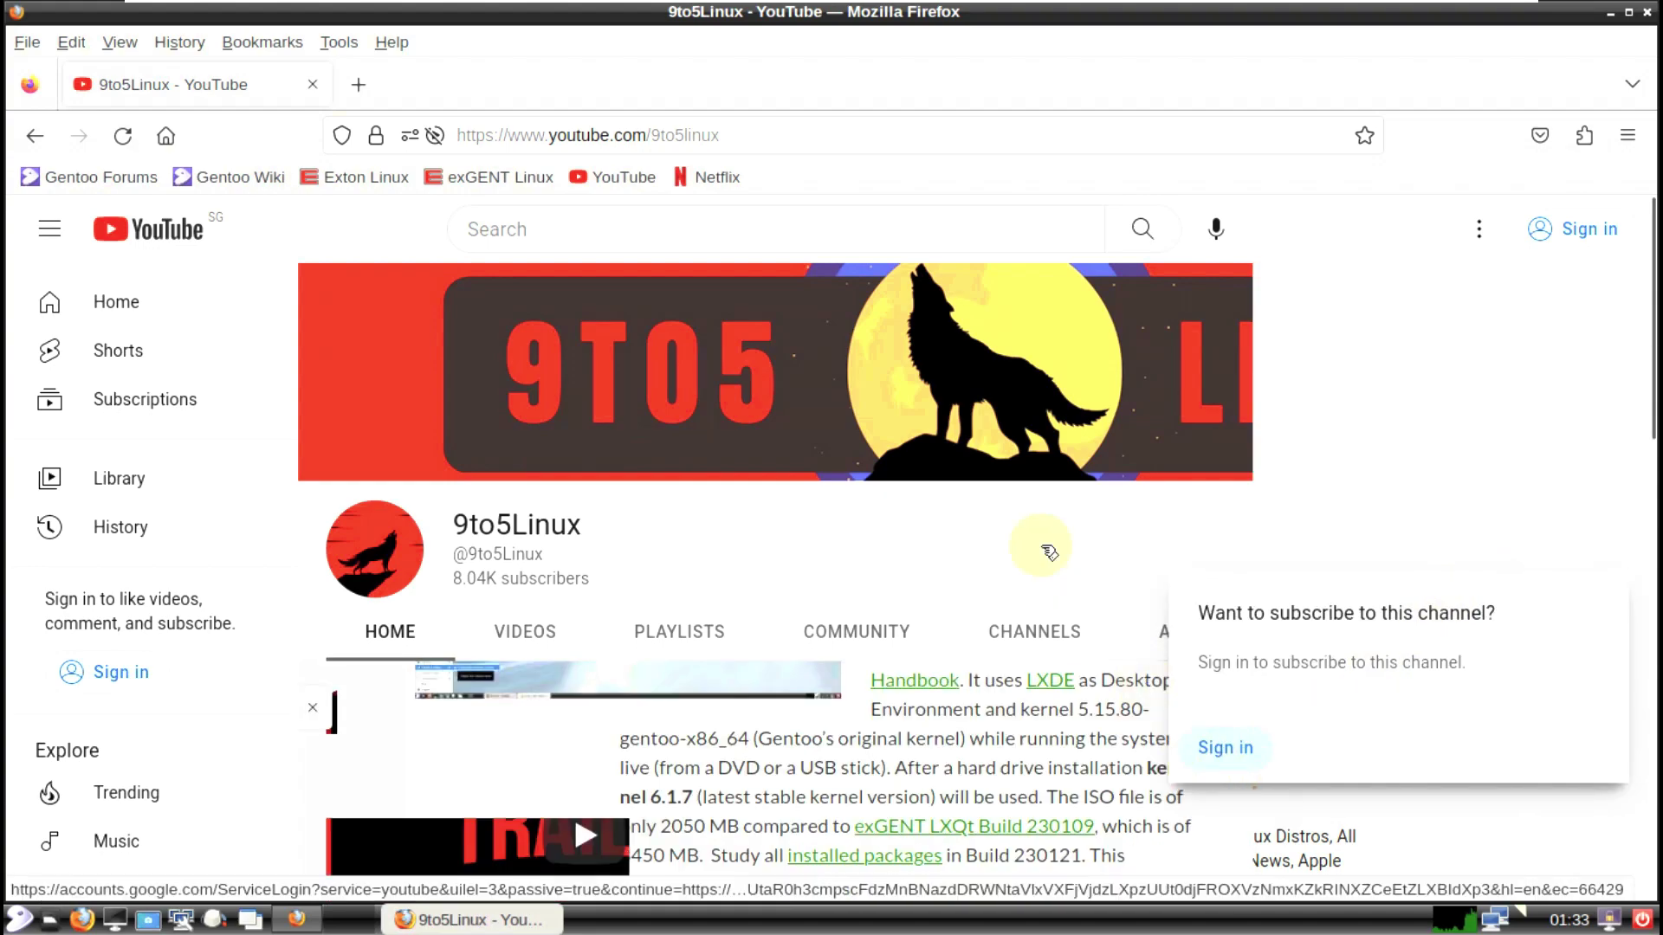
{"action": "left_click", "coordinate": [1020, 521]}
{"action": "scroll", "coordinate": [1015, 507], "scroll_direction": "down", "scroll_amount": 2}
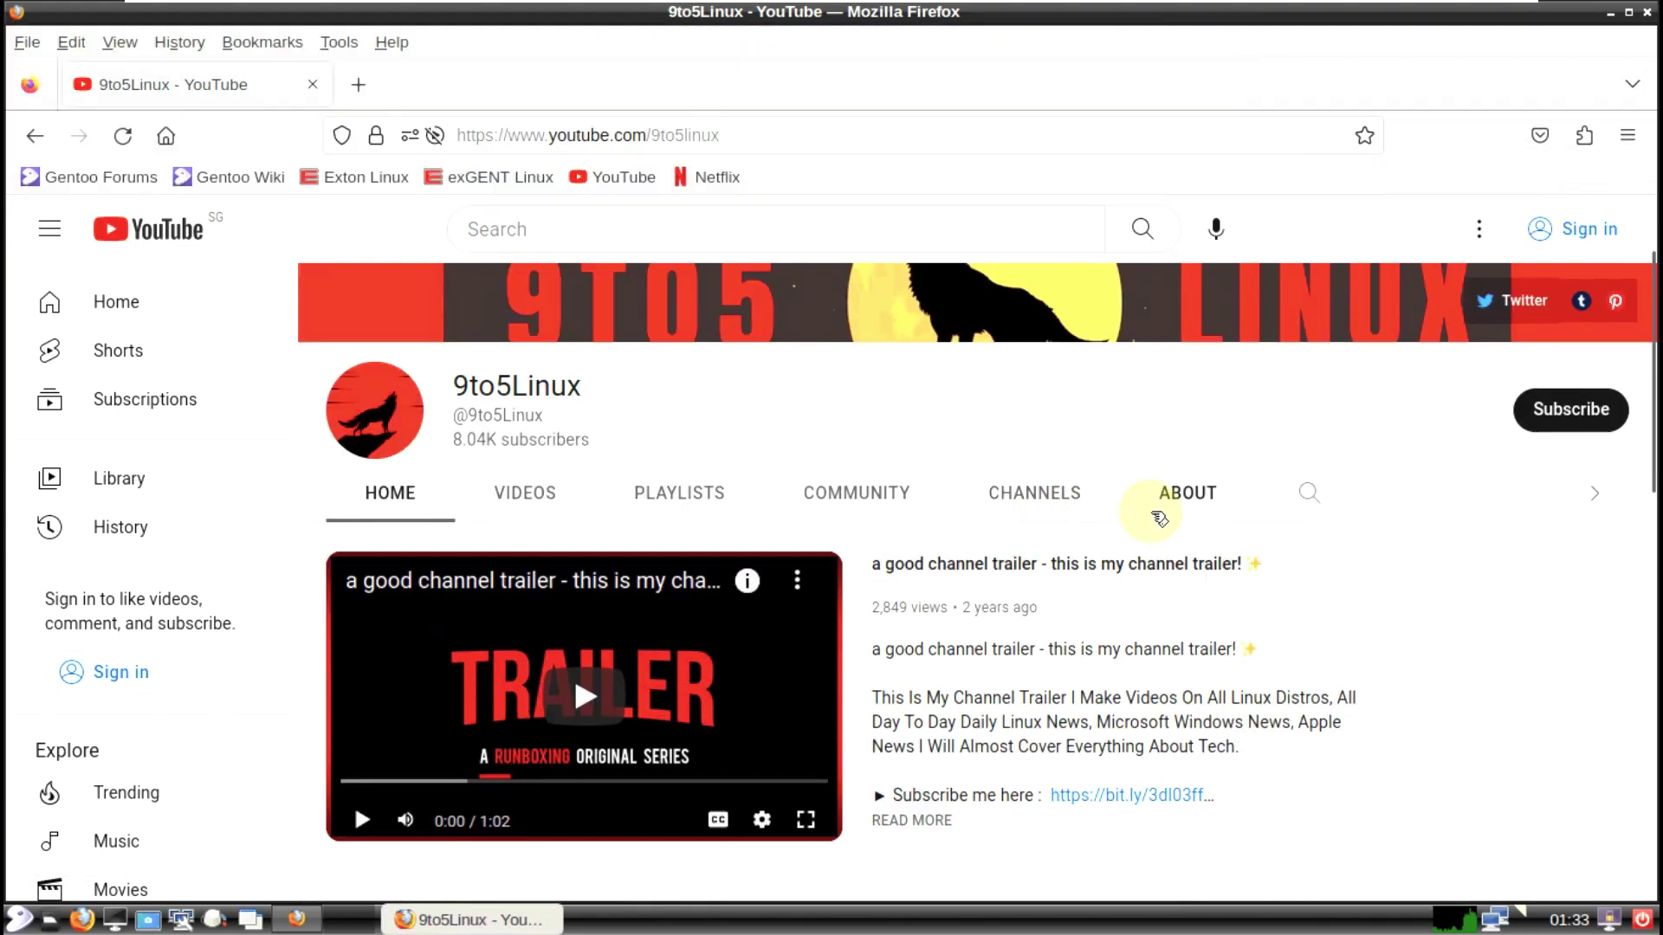
{"action": "left_click", "coordinate": [690, 513]}
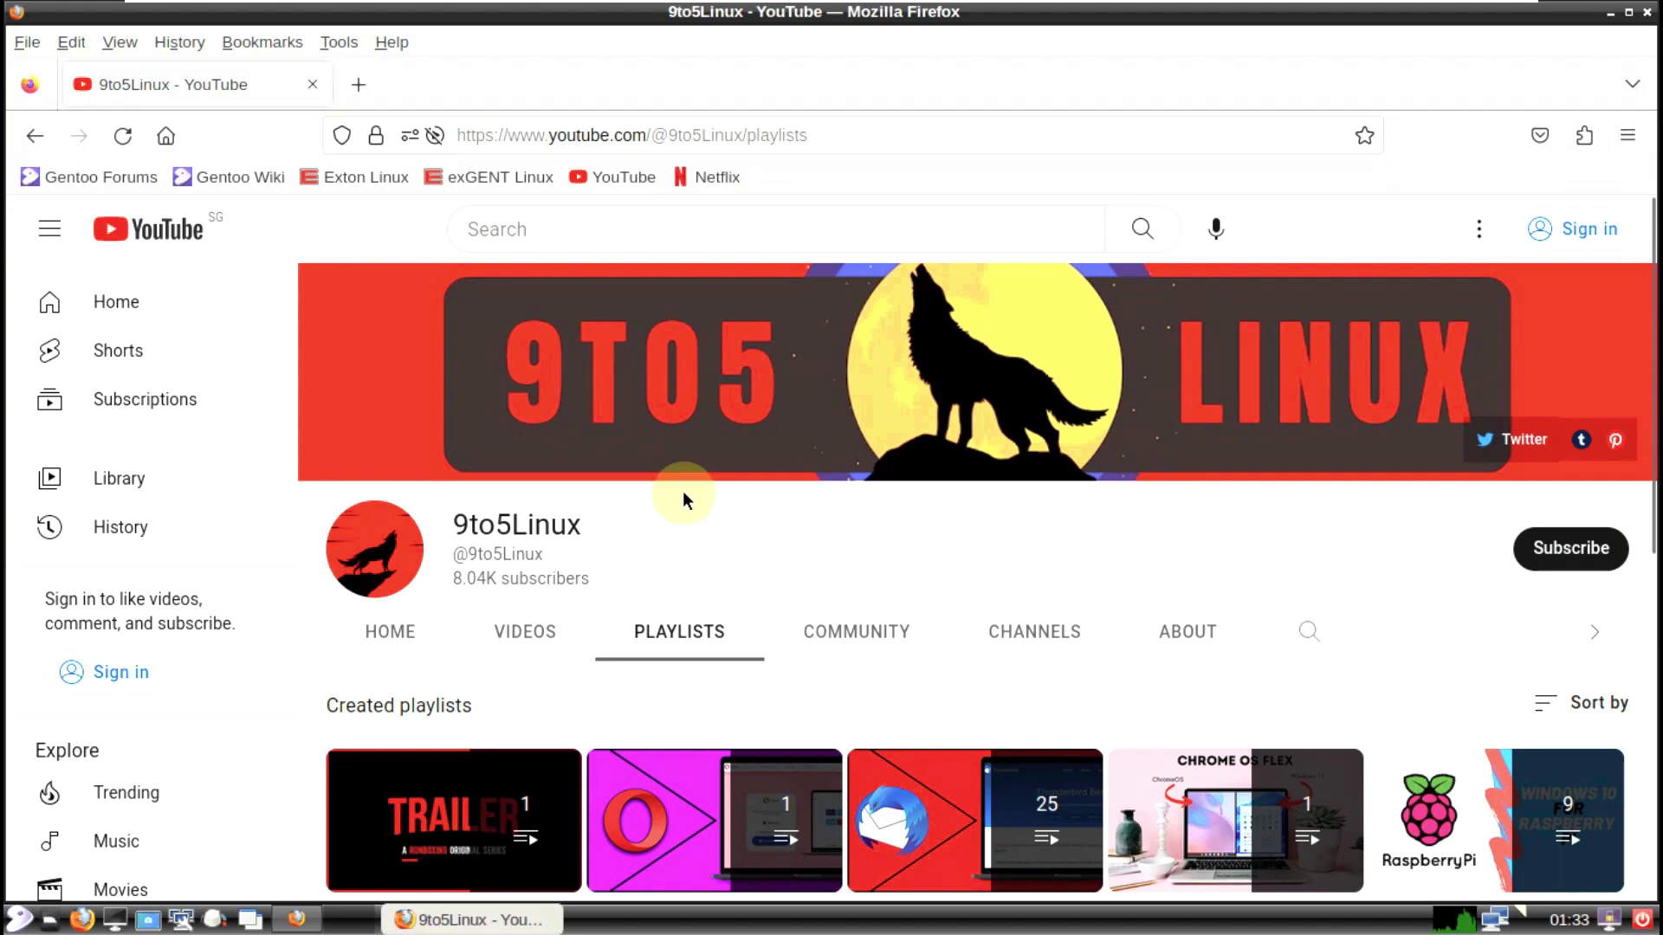
Step: Open the full Linux playlist, select its header text, and go back to the playlists
{"action": "scroll", "coordinate": [684, 491], "scroll_direction": "down", "scroll_amount": 3}
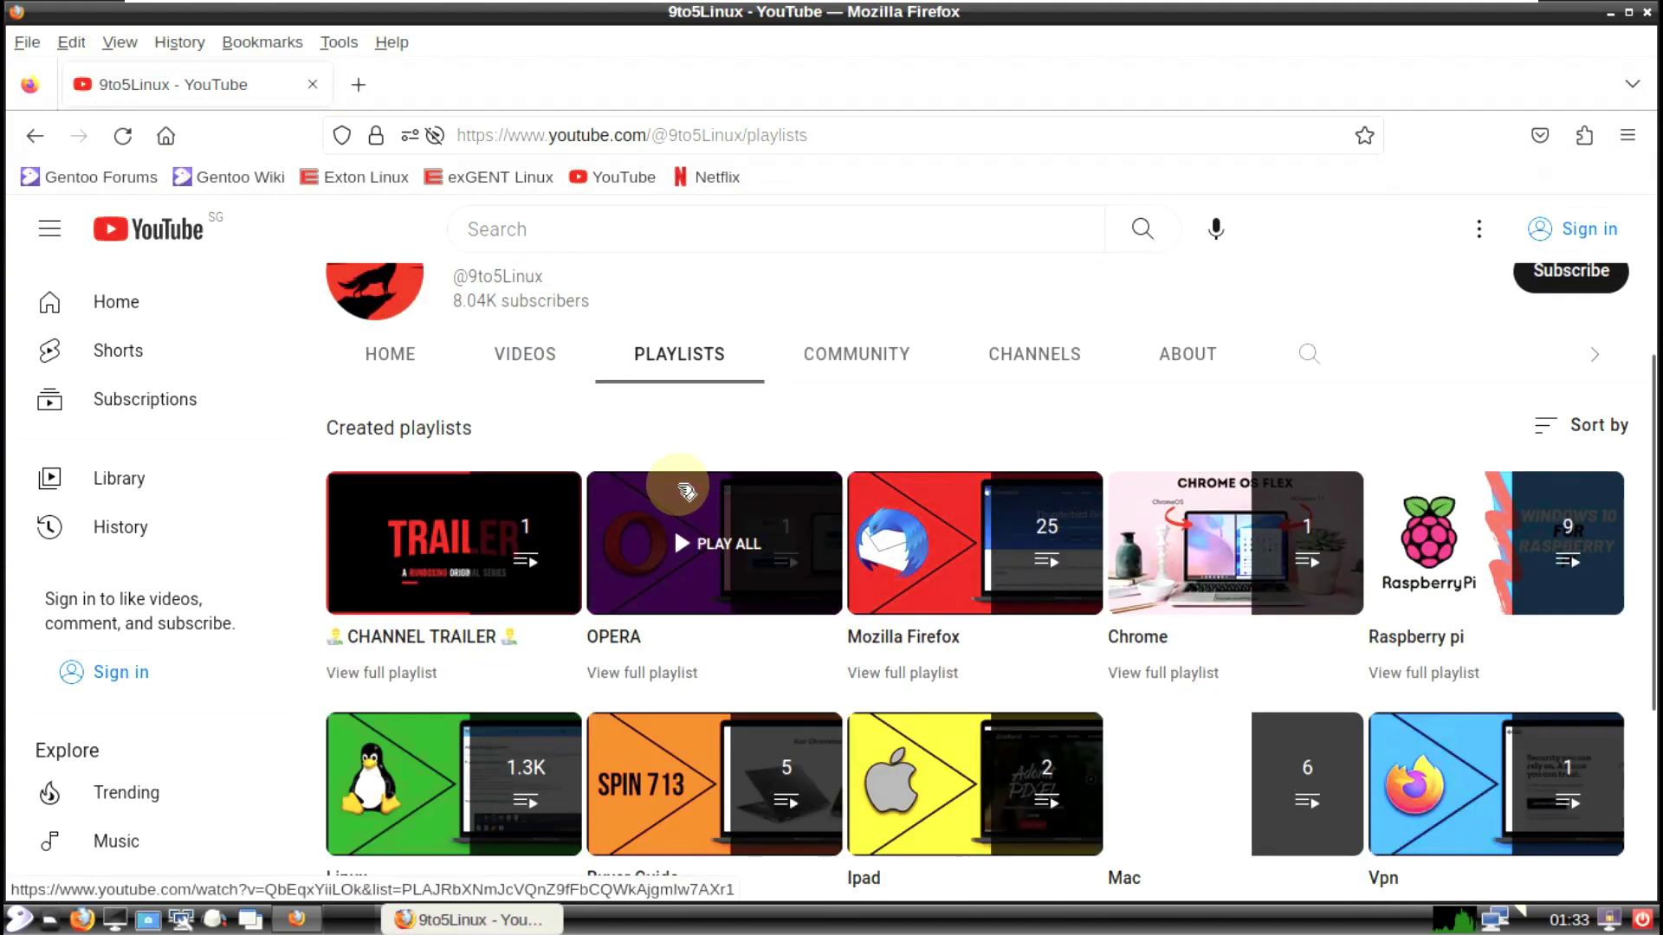
{"action": "scroll", "coordinate": [684, 489], "scroll_direction": "down", "scroll_amount": 2}
{"action": "left_click", "coordinate": [427, 801]}
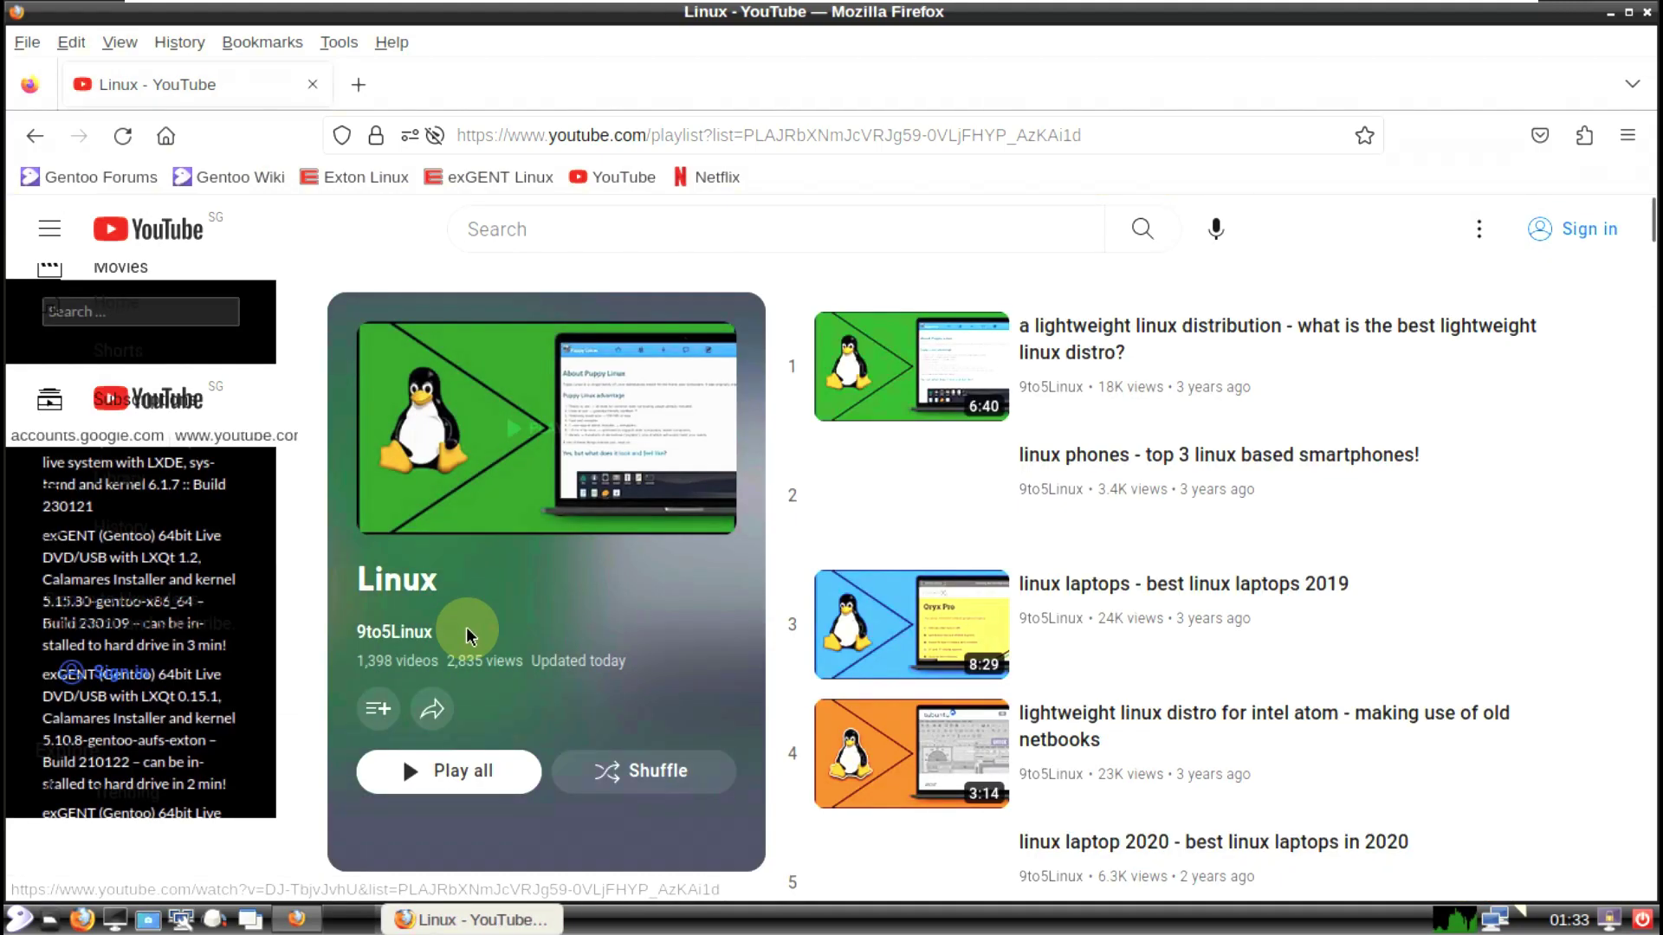
{"action": "left_click_drag", "start_coordinate": [468, 637], "coordinate": [613, 483]}
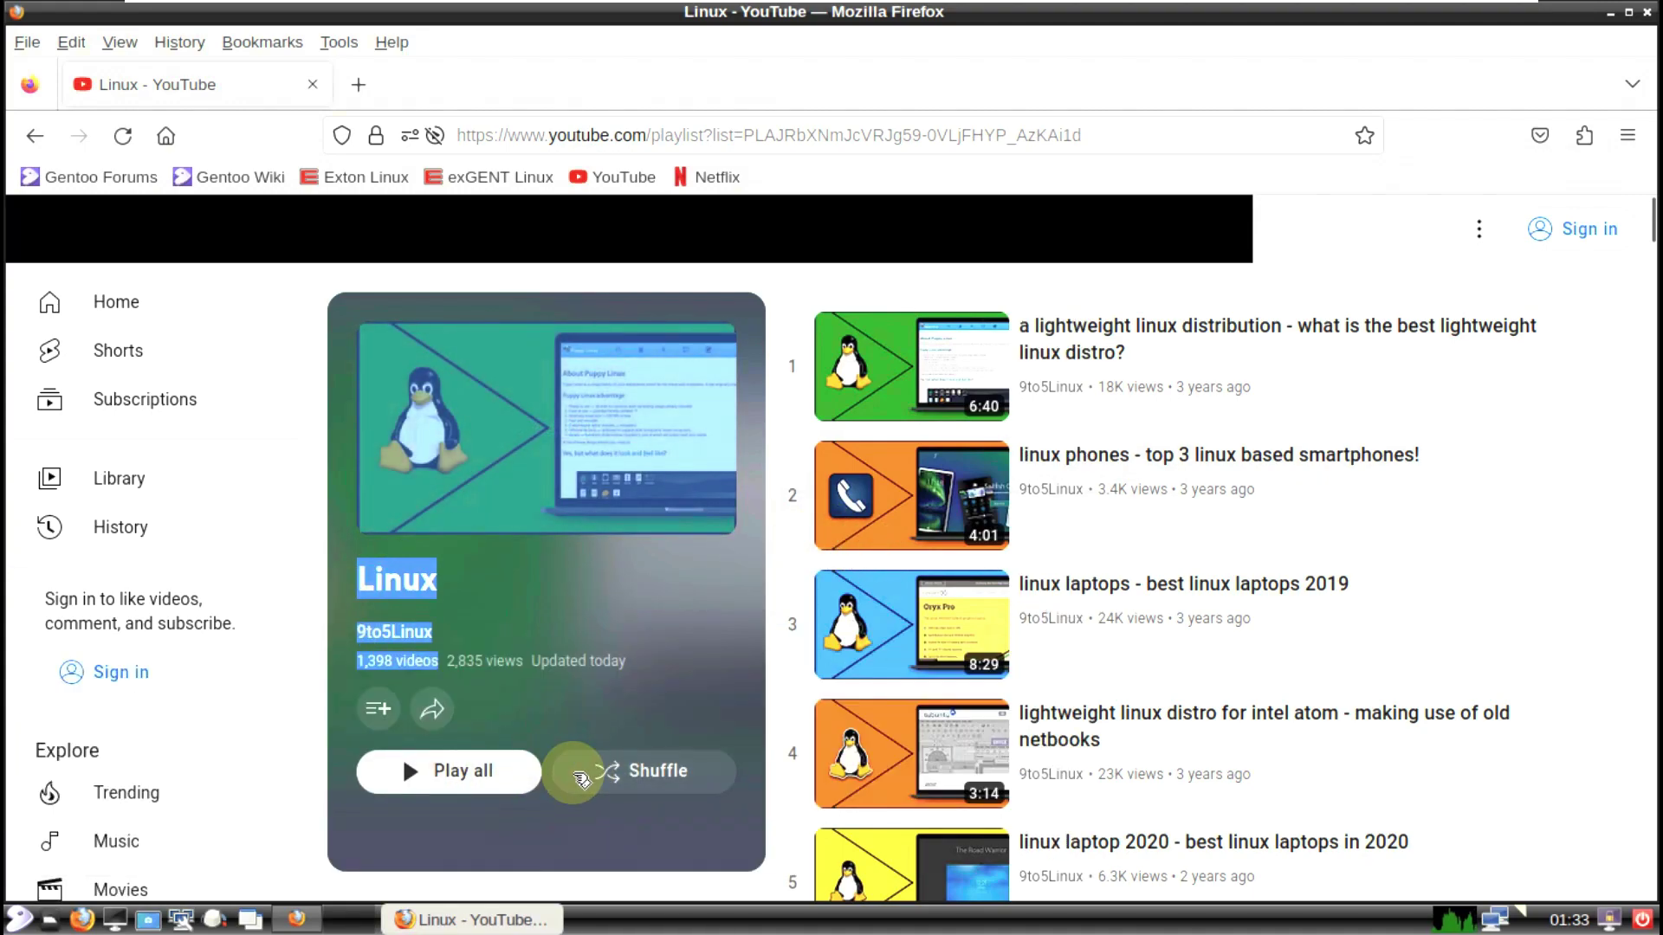
{"action": "left_click", "coordinate": [35, 137]}
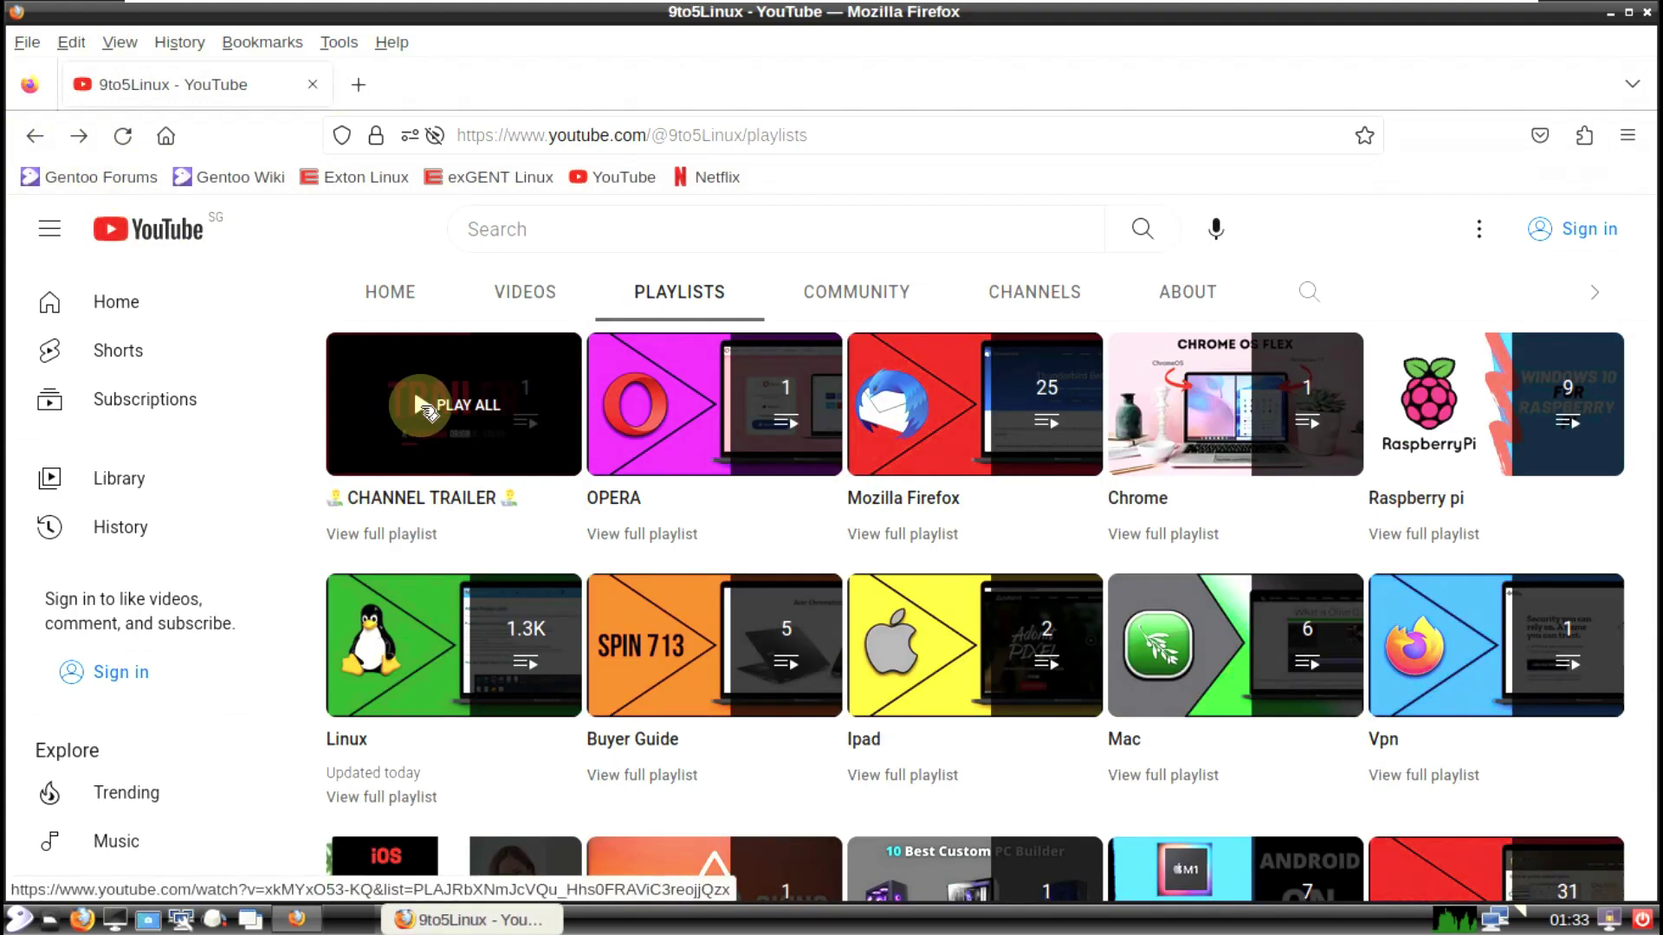
Step: View the channel's About page, dismiss another subscribe prompt, and close Firefox
{"action": "scroll", "coordinate": [1125, 530], "scroll_direction": "up", "scroll_amount": 4}
{"action": "left_click", "coordinate": [1176, 619]}
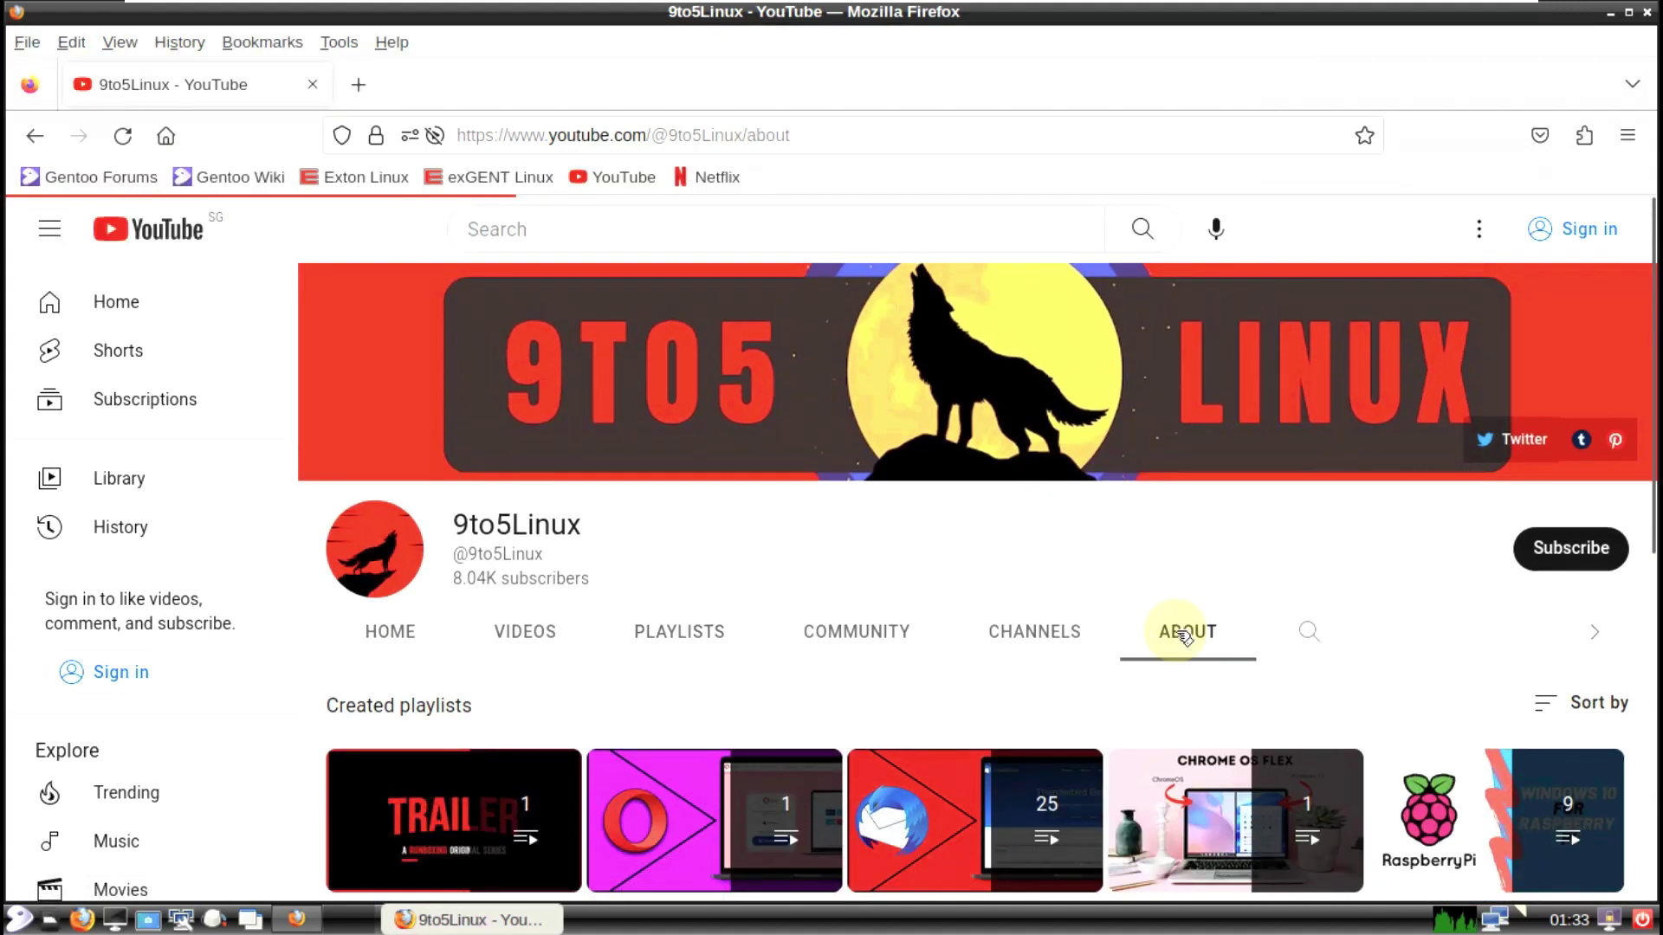
{"action": "scroll", "coordinate": [987, 589], "scroll_direction": "down", "scroll_amount": 5}
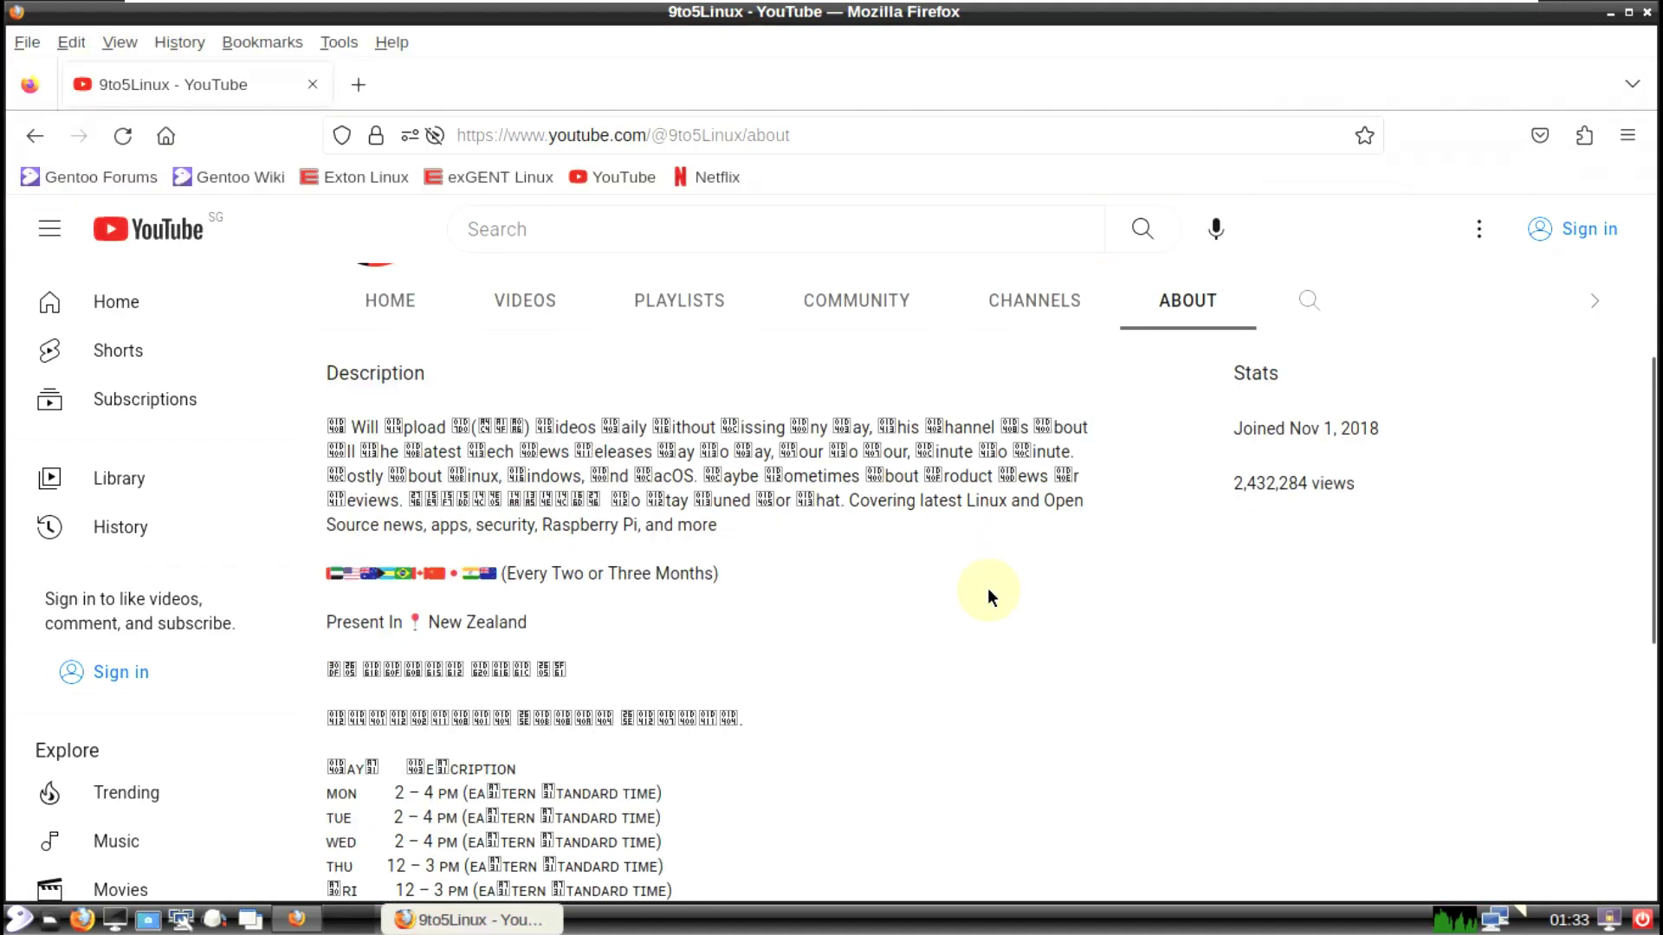
{"action": "scroll", "coordinate": [973, 582], "scroll_direction": "up", "scroll_amount": 5}
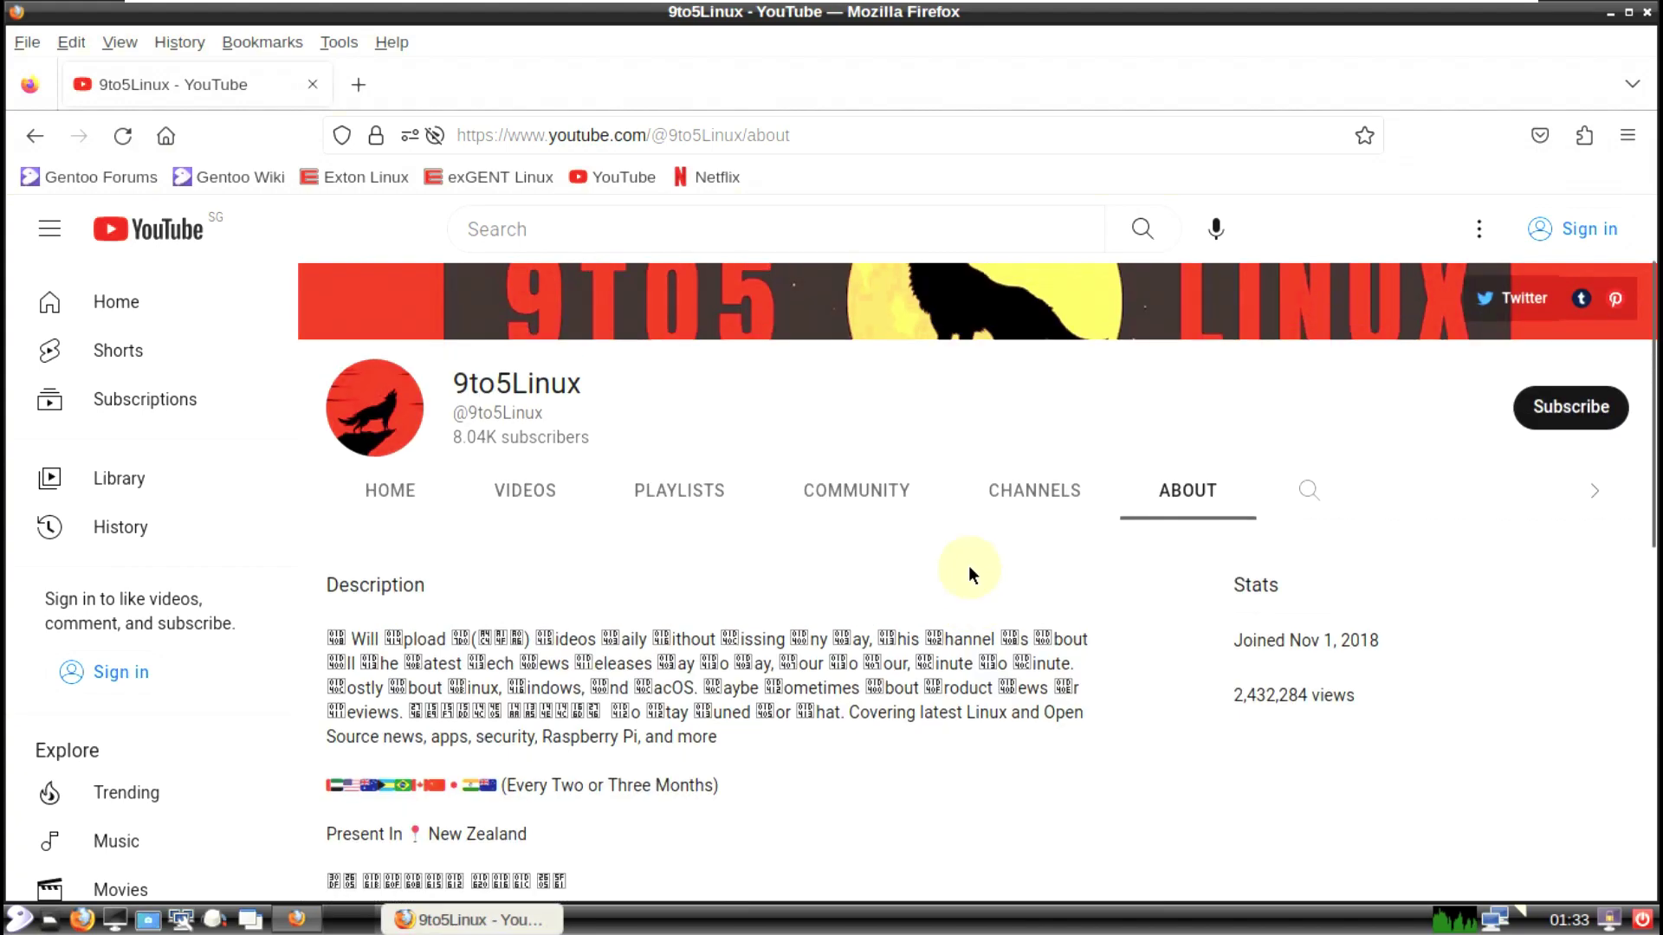
{"action": "left_click", "coordinate": [1555, 563]}
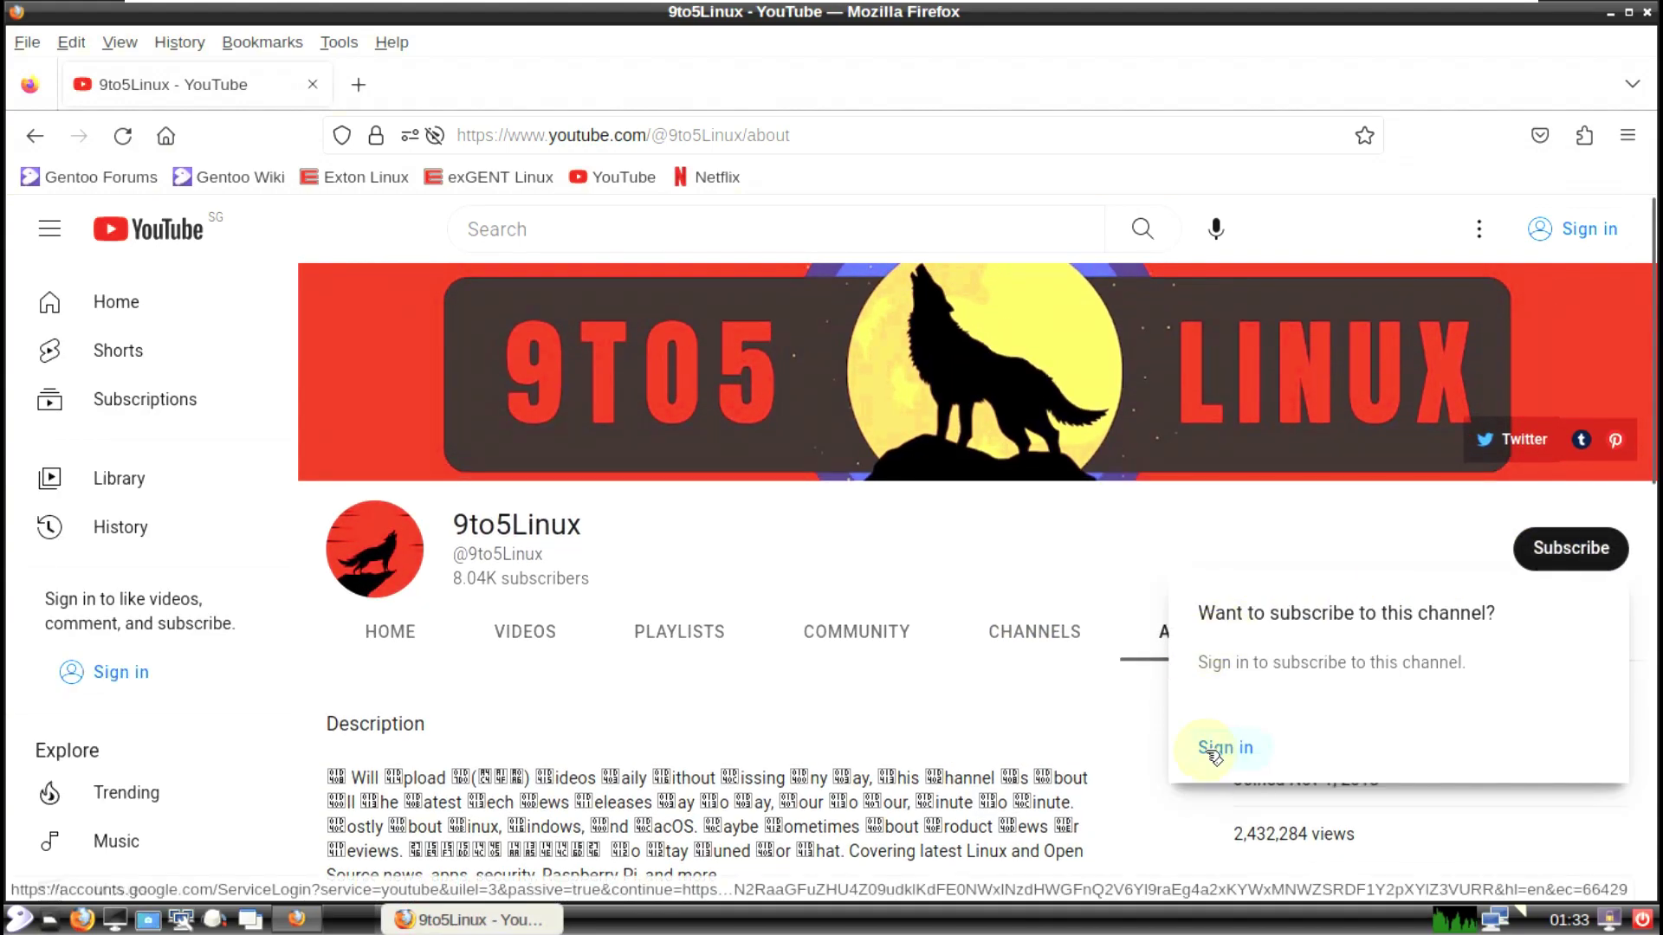
{"action": "left_click", "coordinate": [1368, 176]}
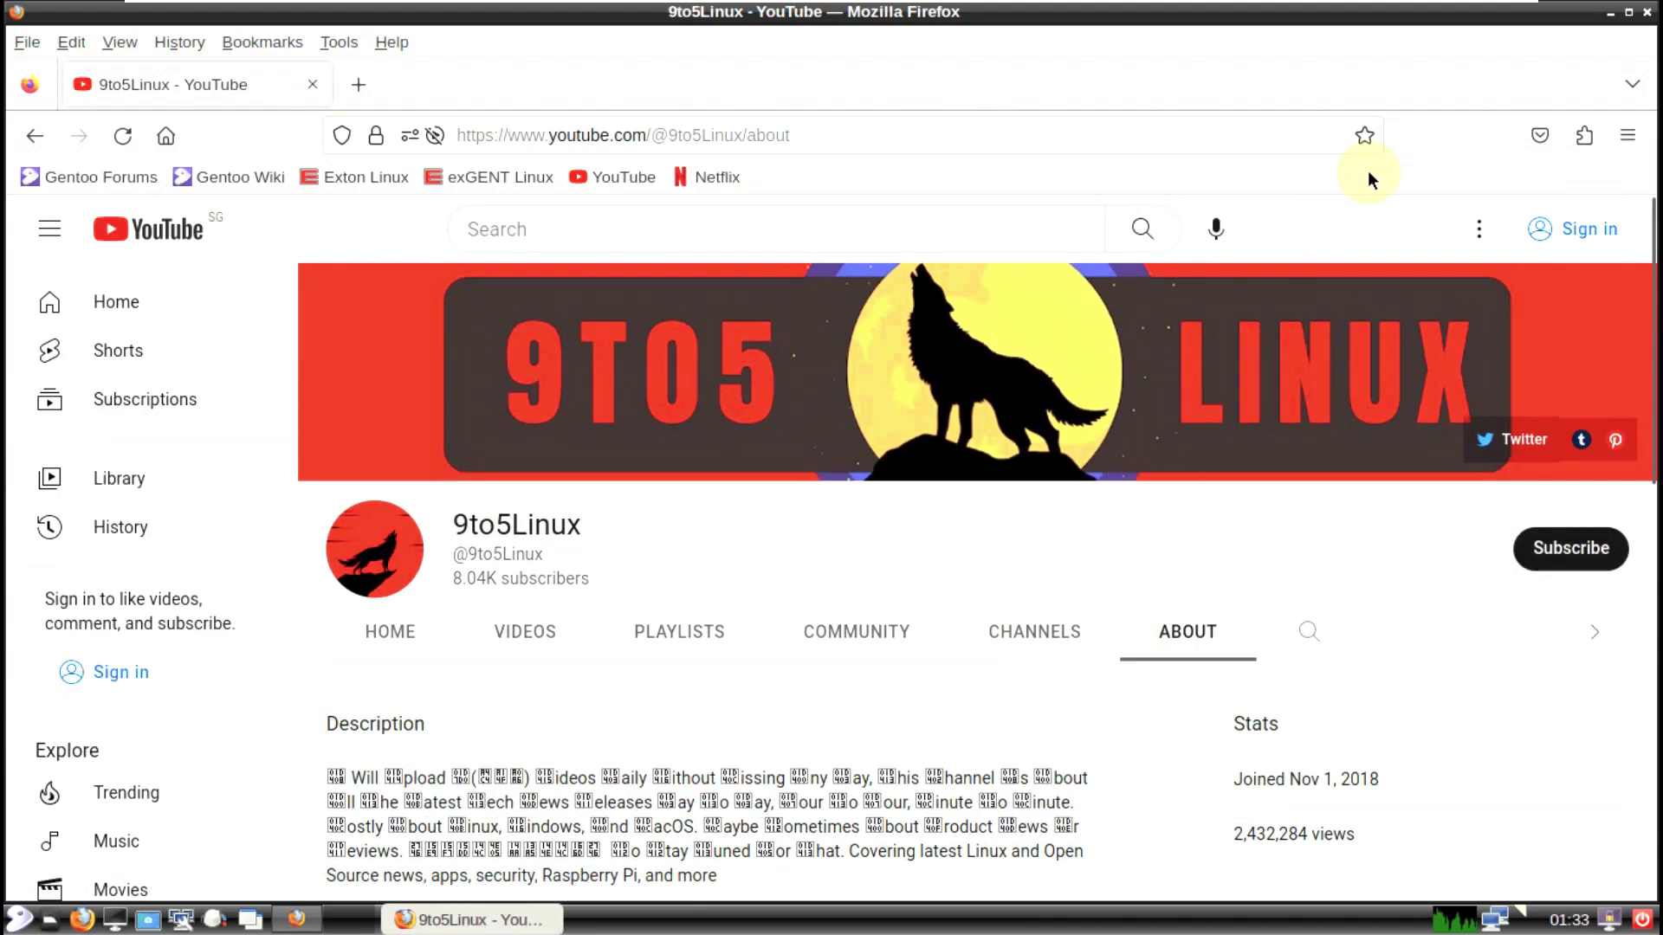
{"action": "left_click", "coordinate": [1644, 13]}
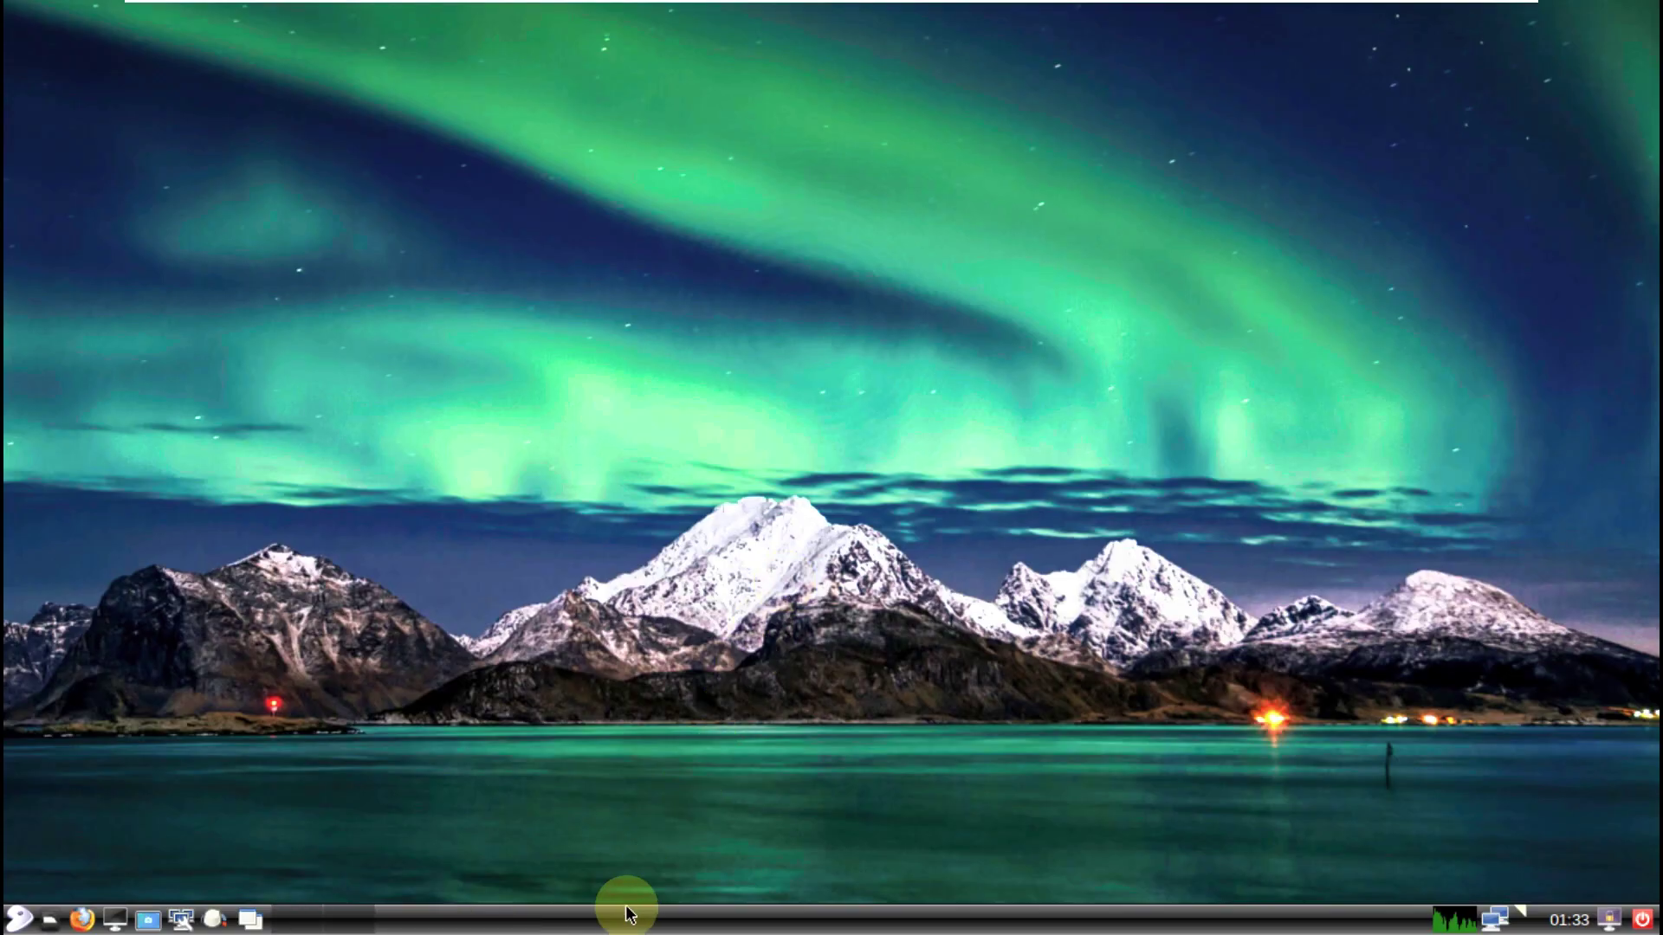
Step: Dismiss the taskbar panel's options menu and launch a new LXTerminal window
{"action": "right_click", "coordinate": [602, 925]}
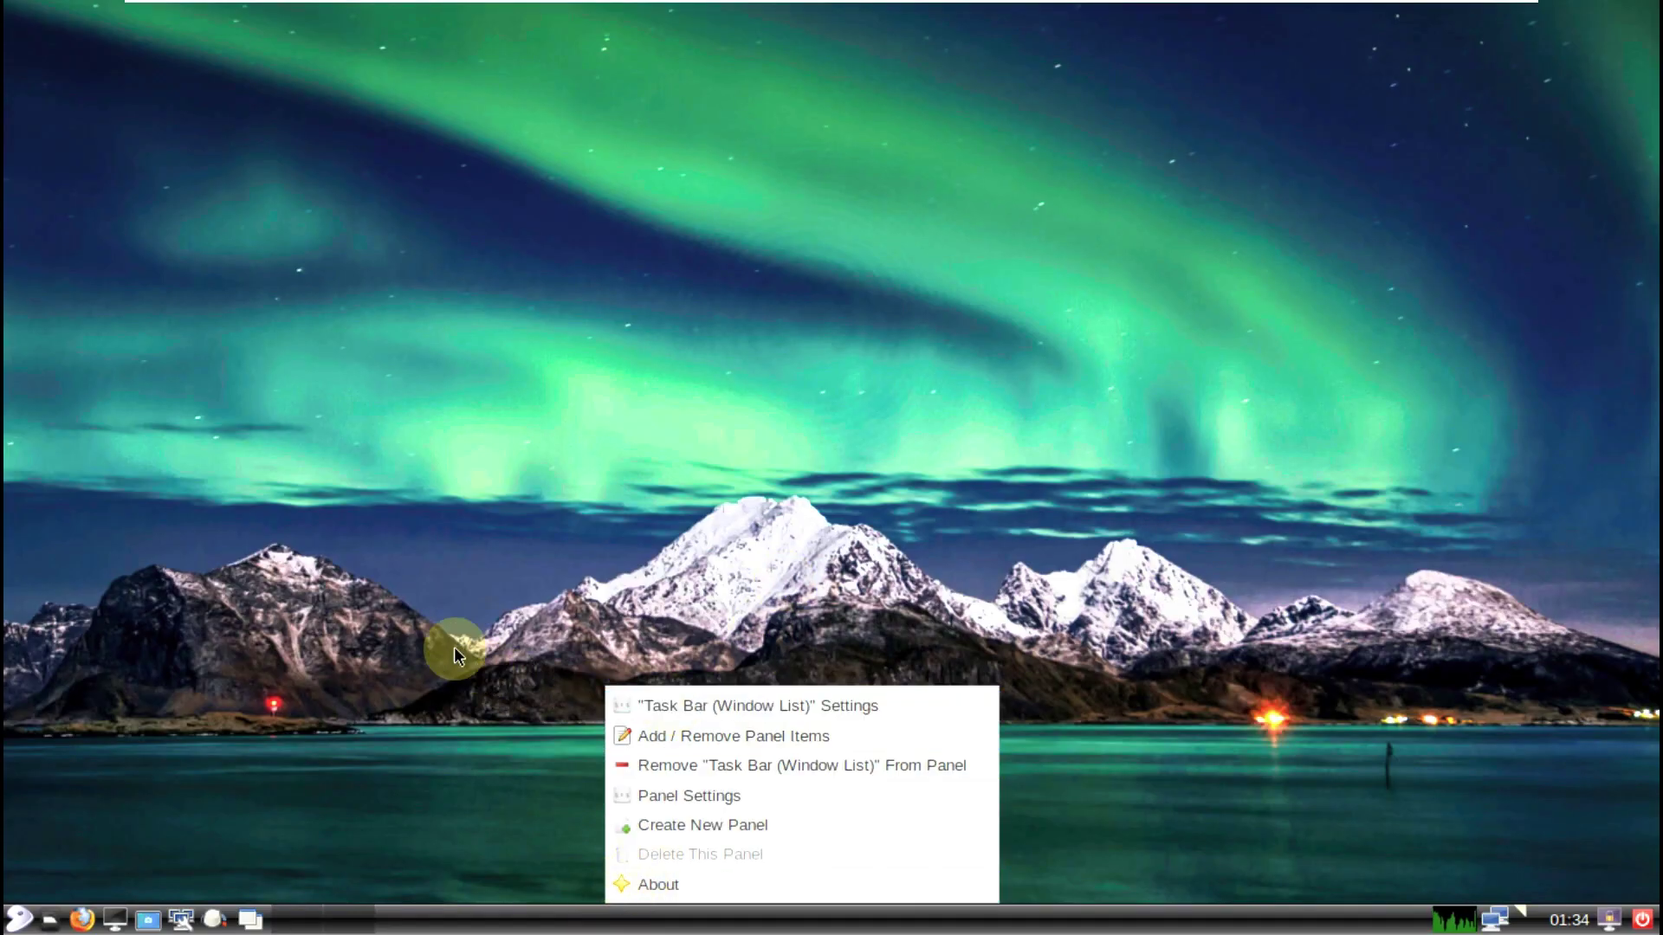
{"action": "left_click", "coordinate": [389, 626]}
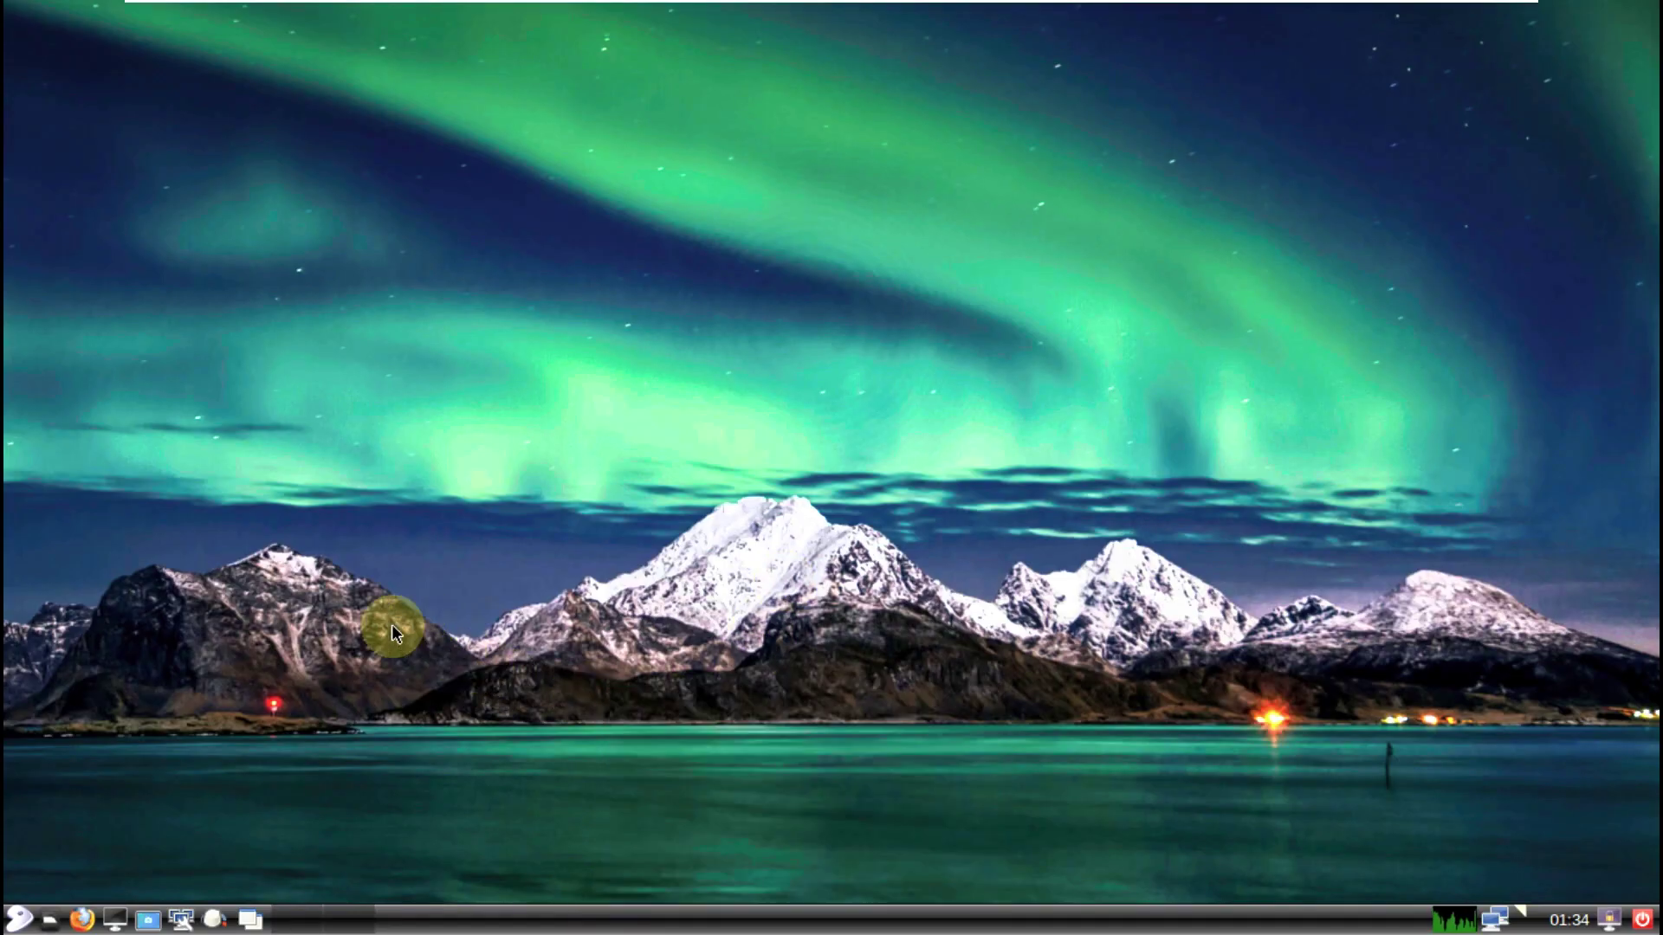
{"action": "left_click", "coordinate": [121, 921]}
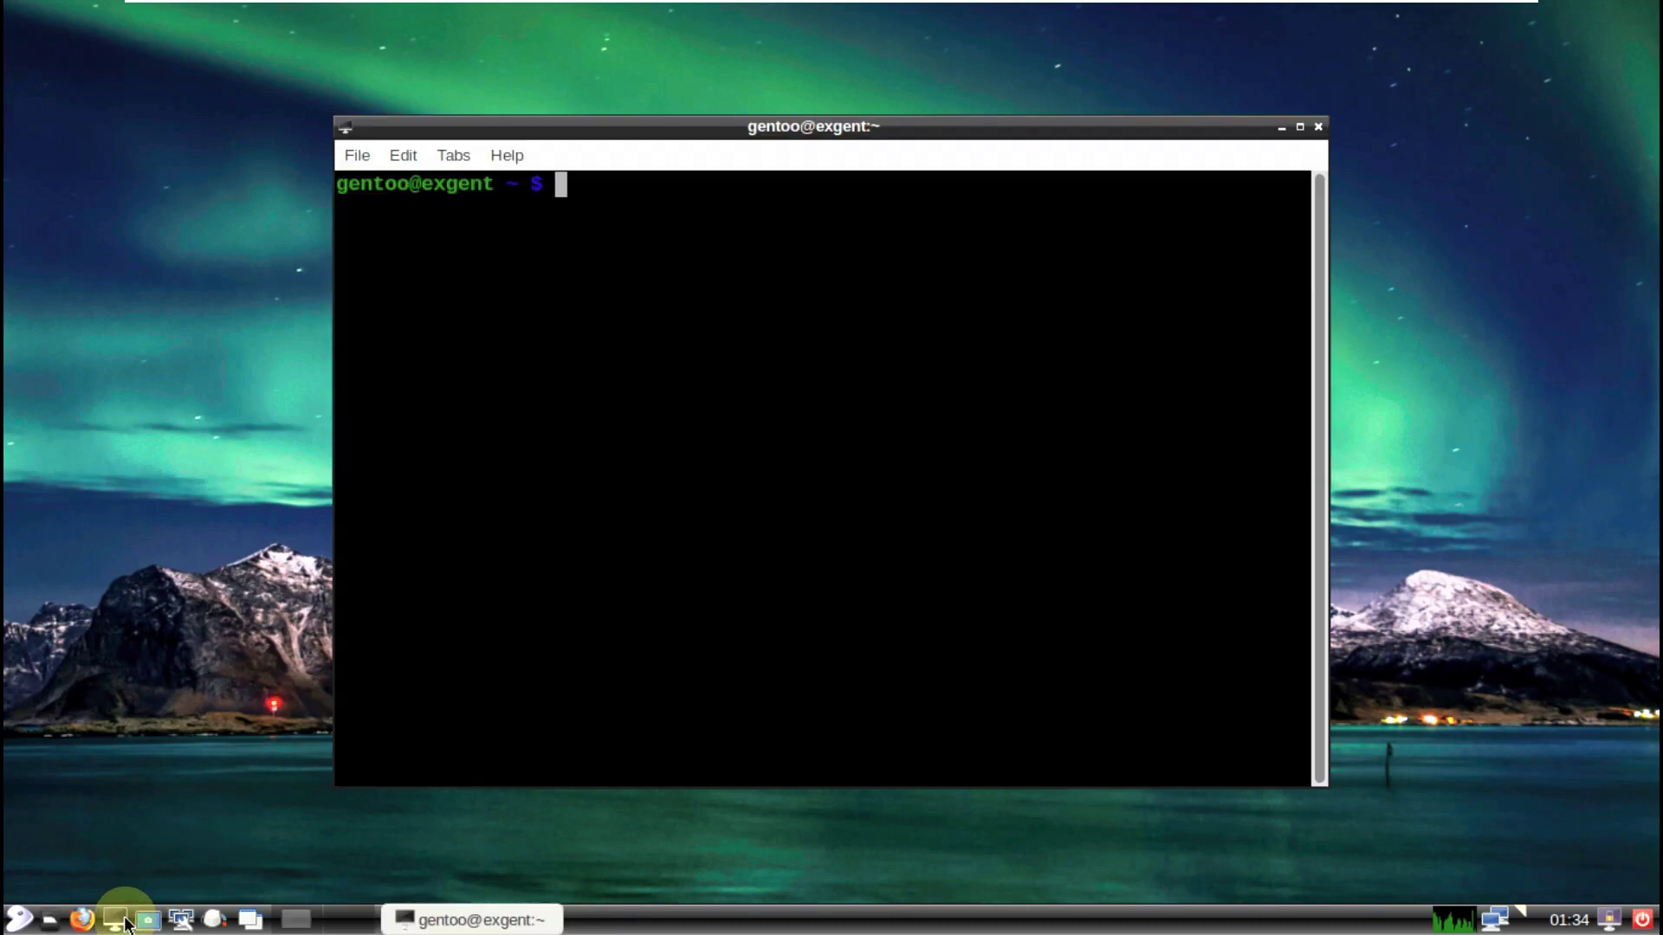
Step: Check LXTerminal's About box showing version 0.4.0, then maximize the terminal
{"action": "left_click", "coordinate": [507, 155]}
{"action": "left_click", "coordinate": [515, 180]}
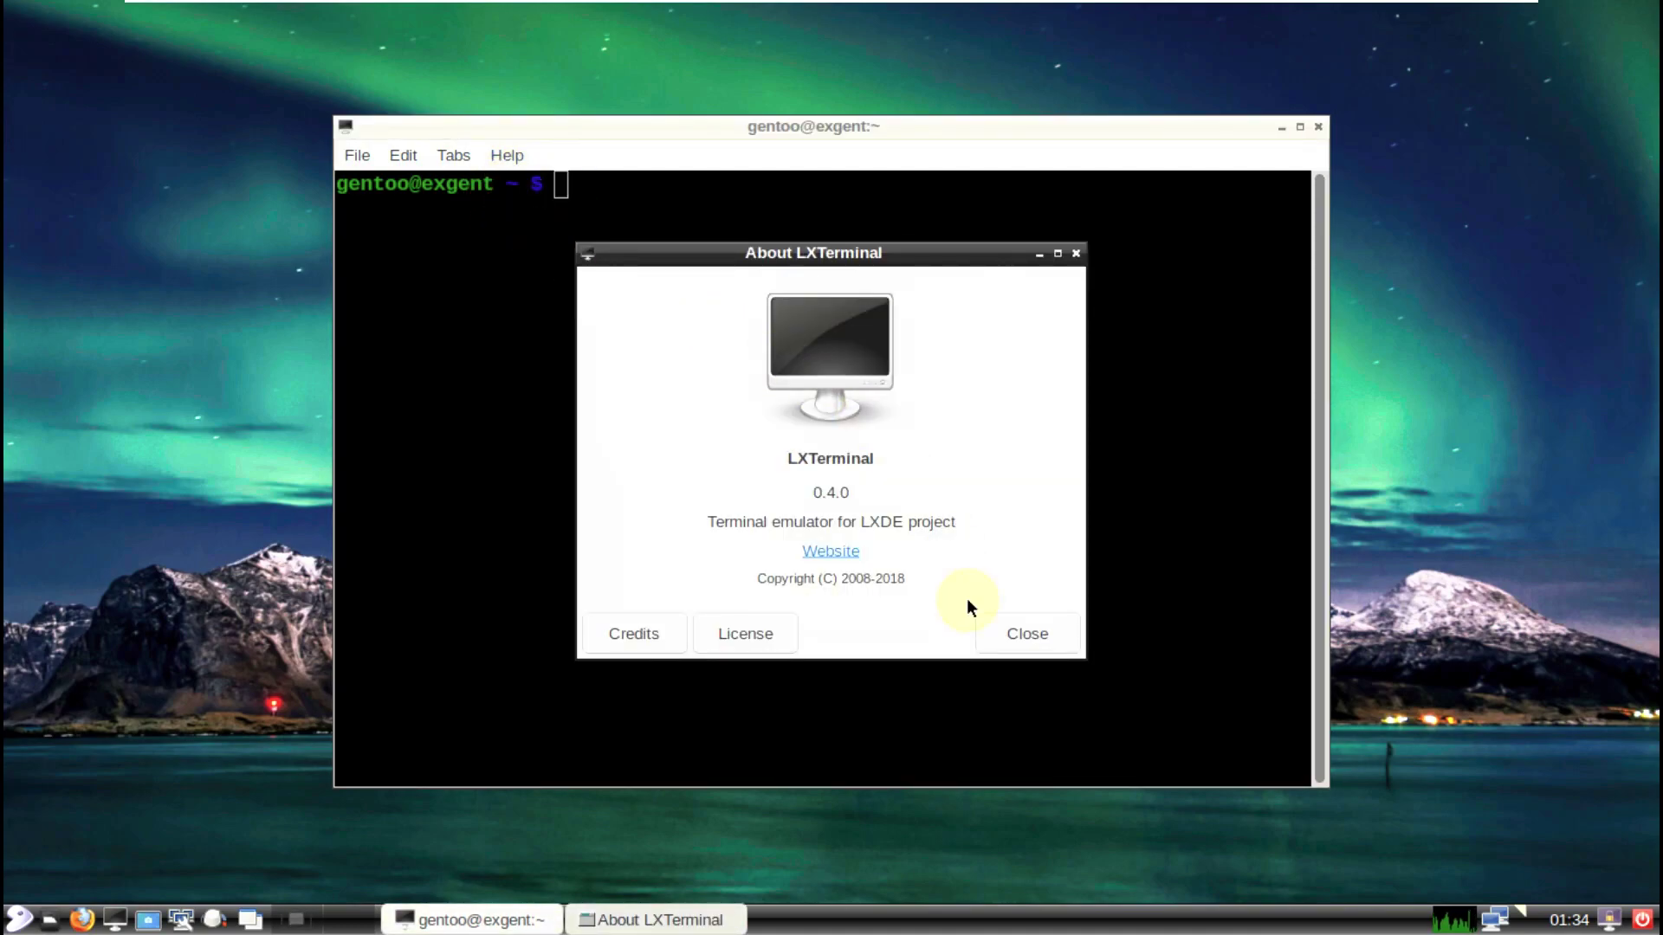
{"action": "left_click", "coordinate": [990, 635]}
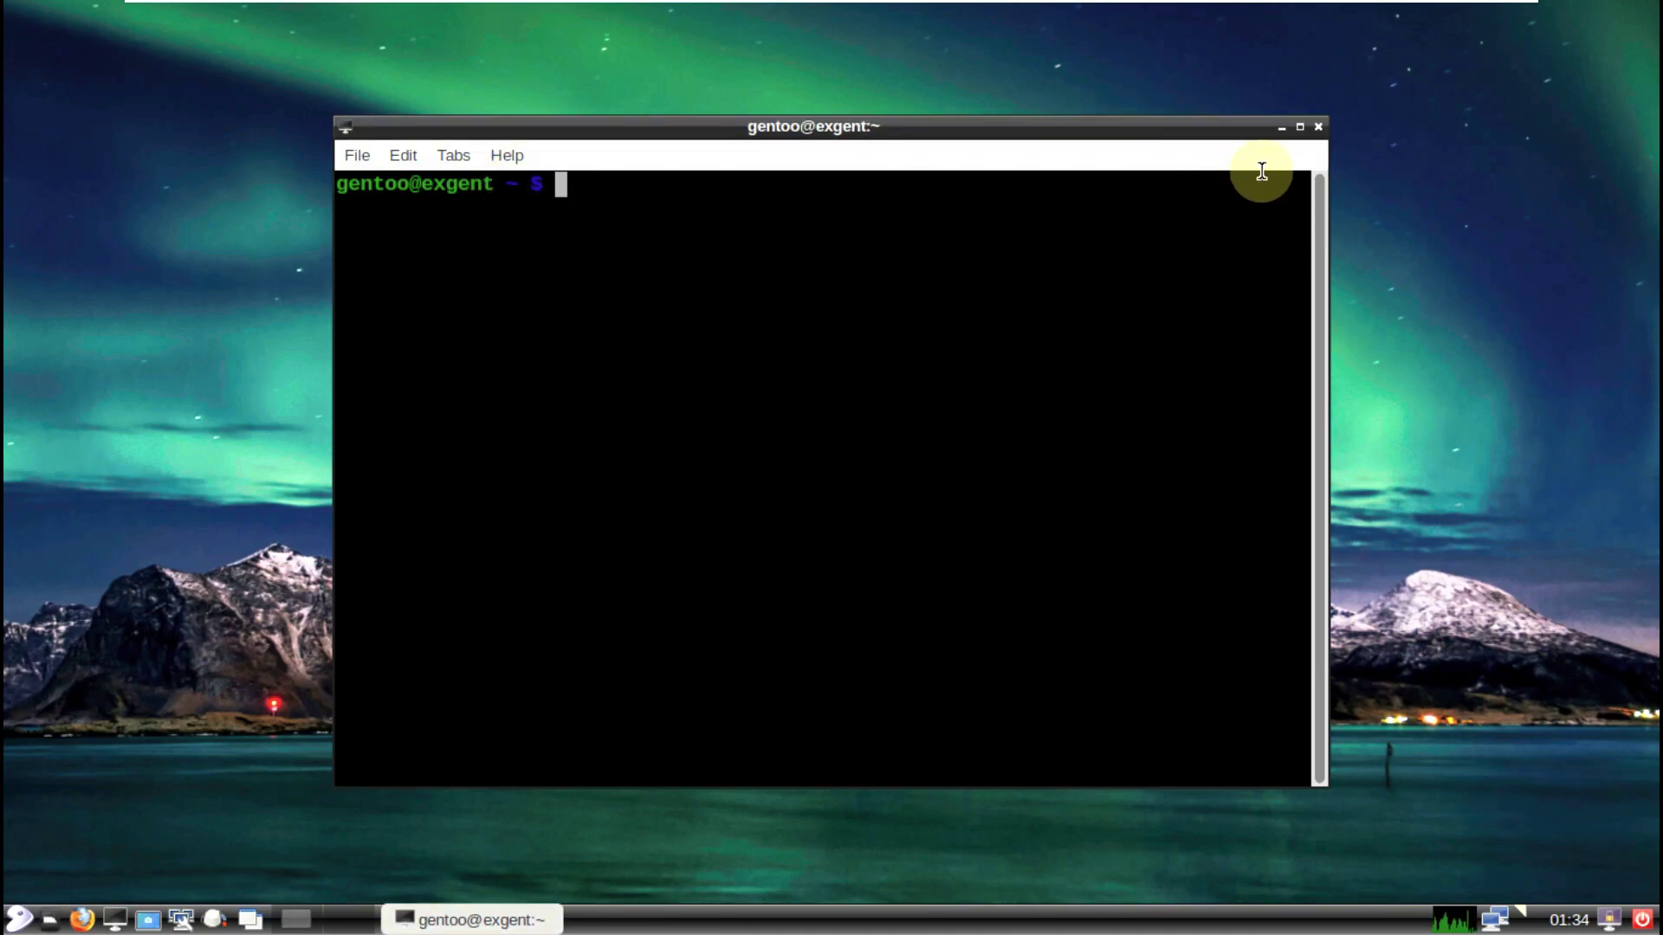
{"action": "left_click", "coordinate": [1298, 130]}
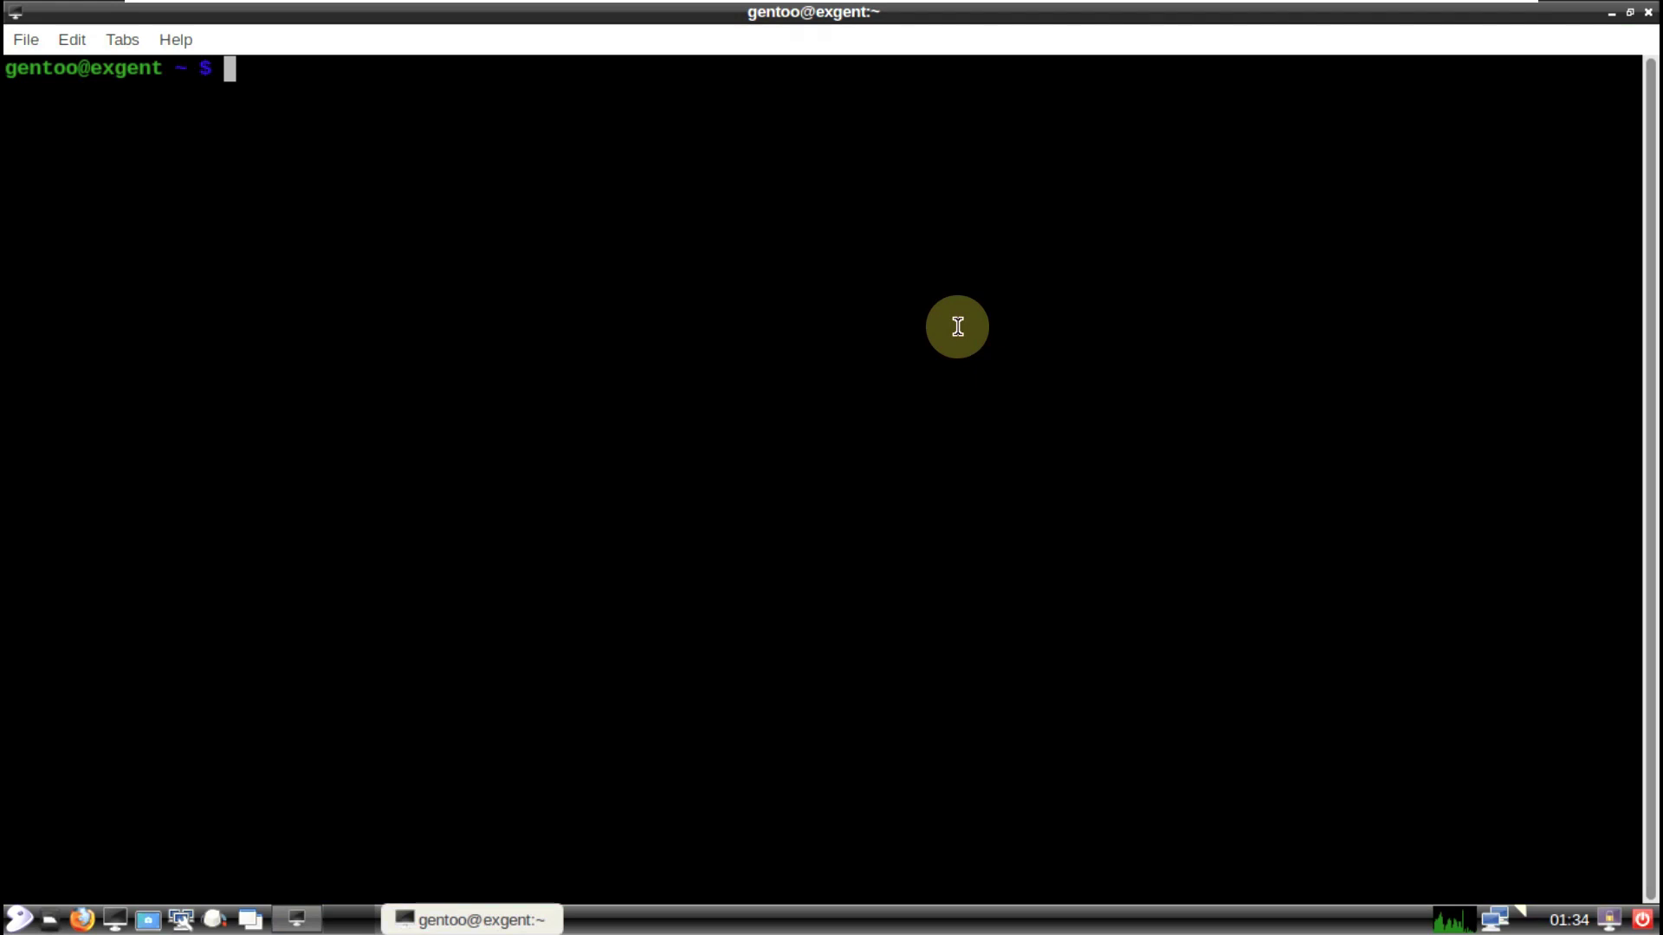
Step: Run inxi and neofetch at the shell prompt
{"action": "type", "text": "inxi"}
{"action": "key", "text": "Return"}
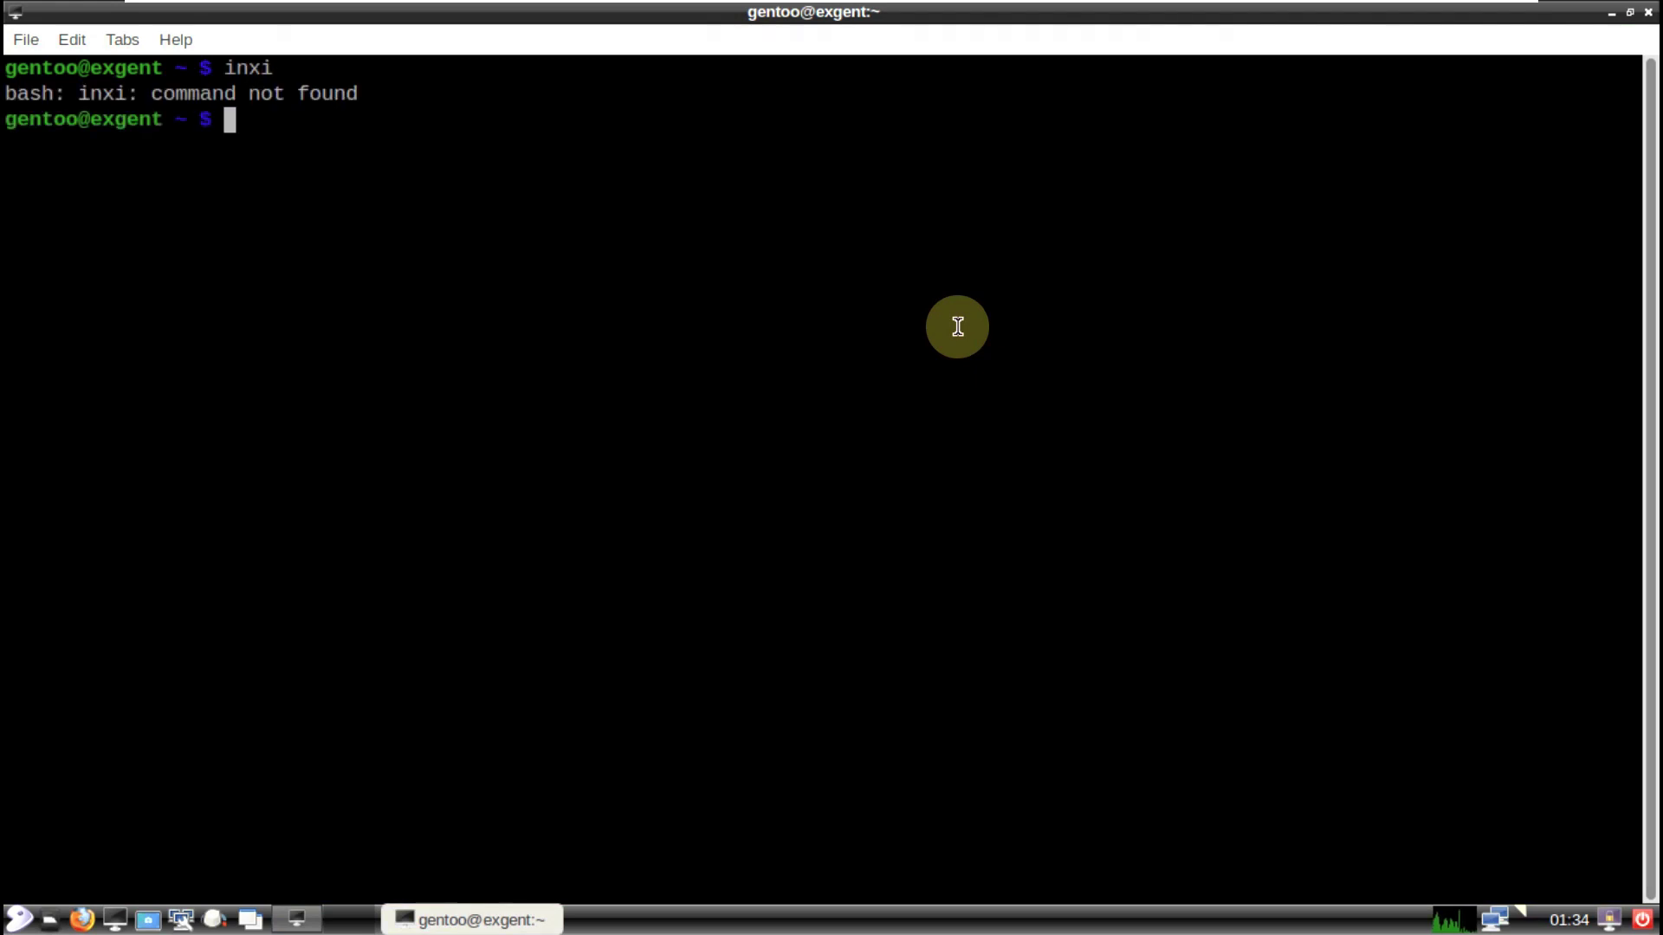
{"action": "type", "text": "neofetch"}
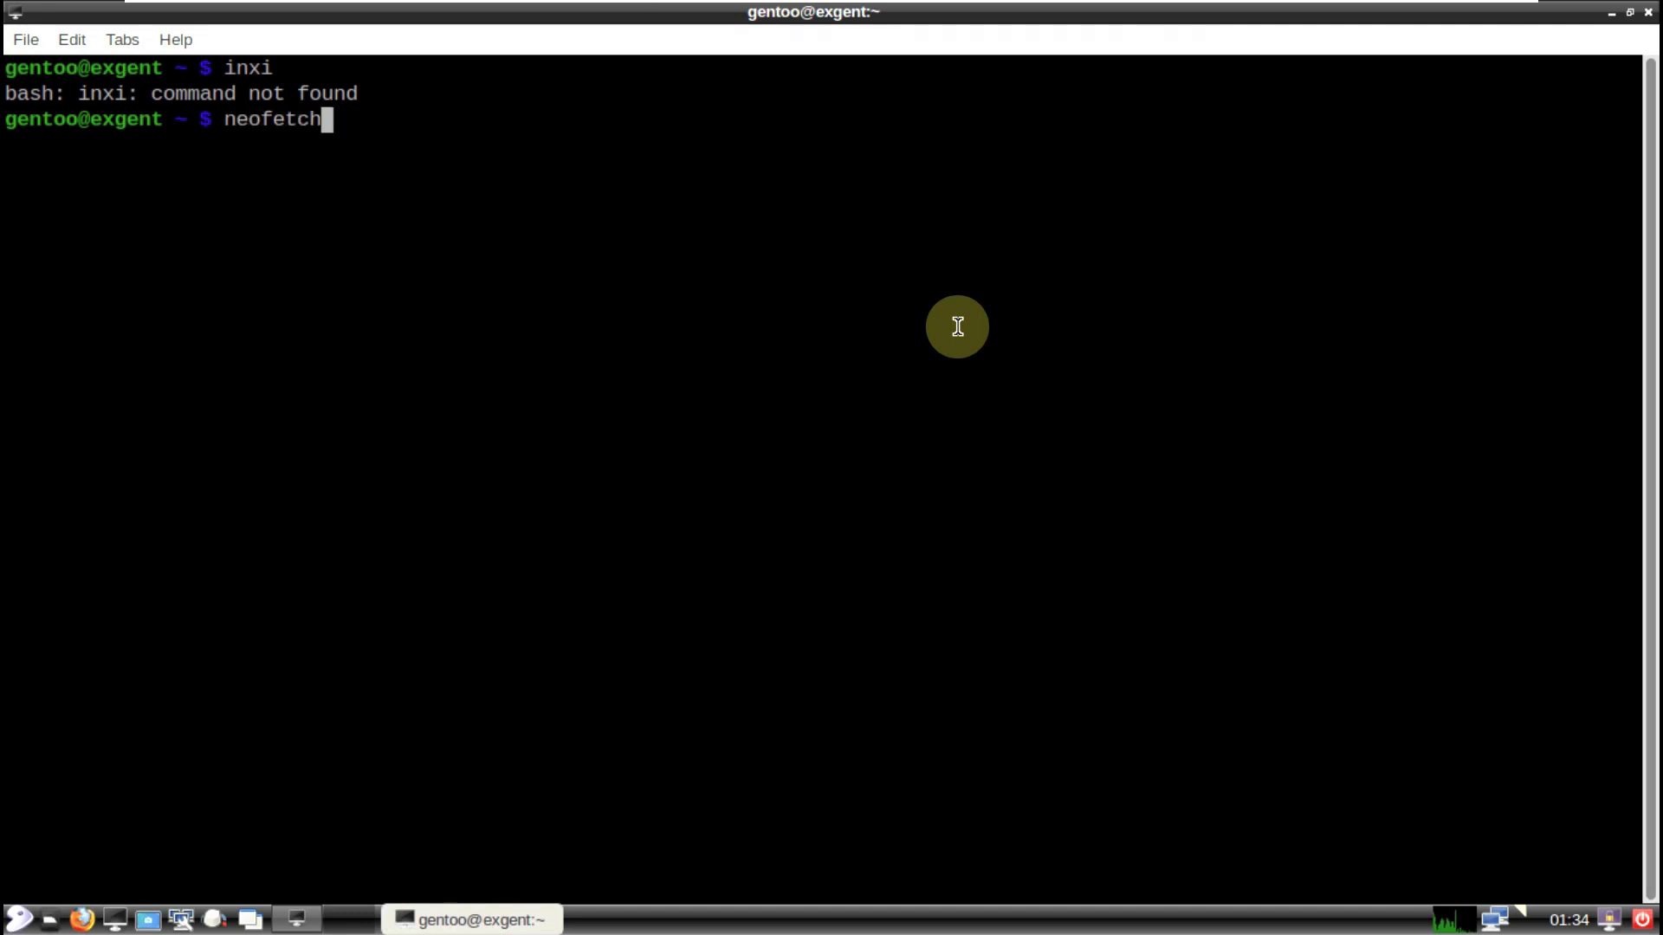
{"action": "key", "text": "Return"}
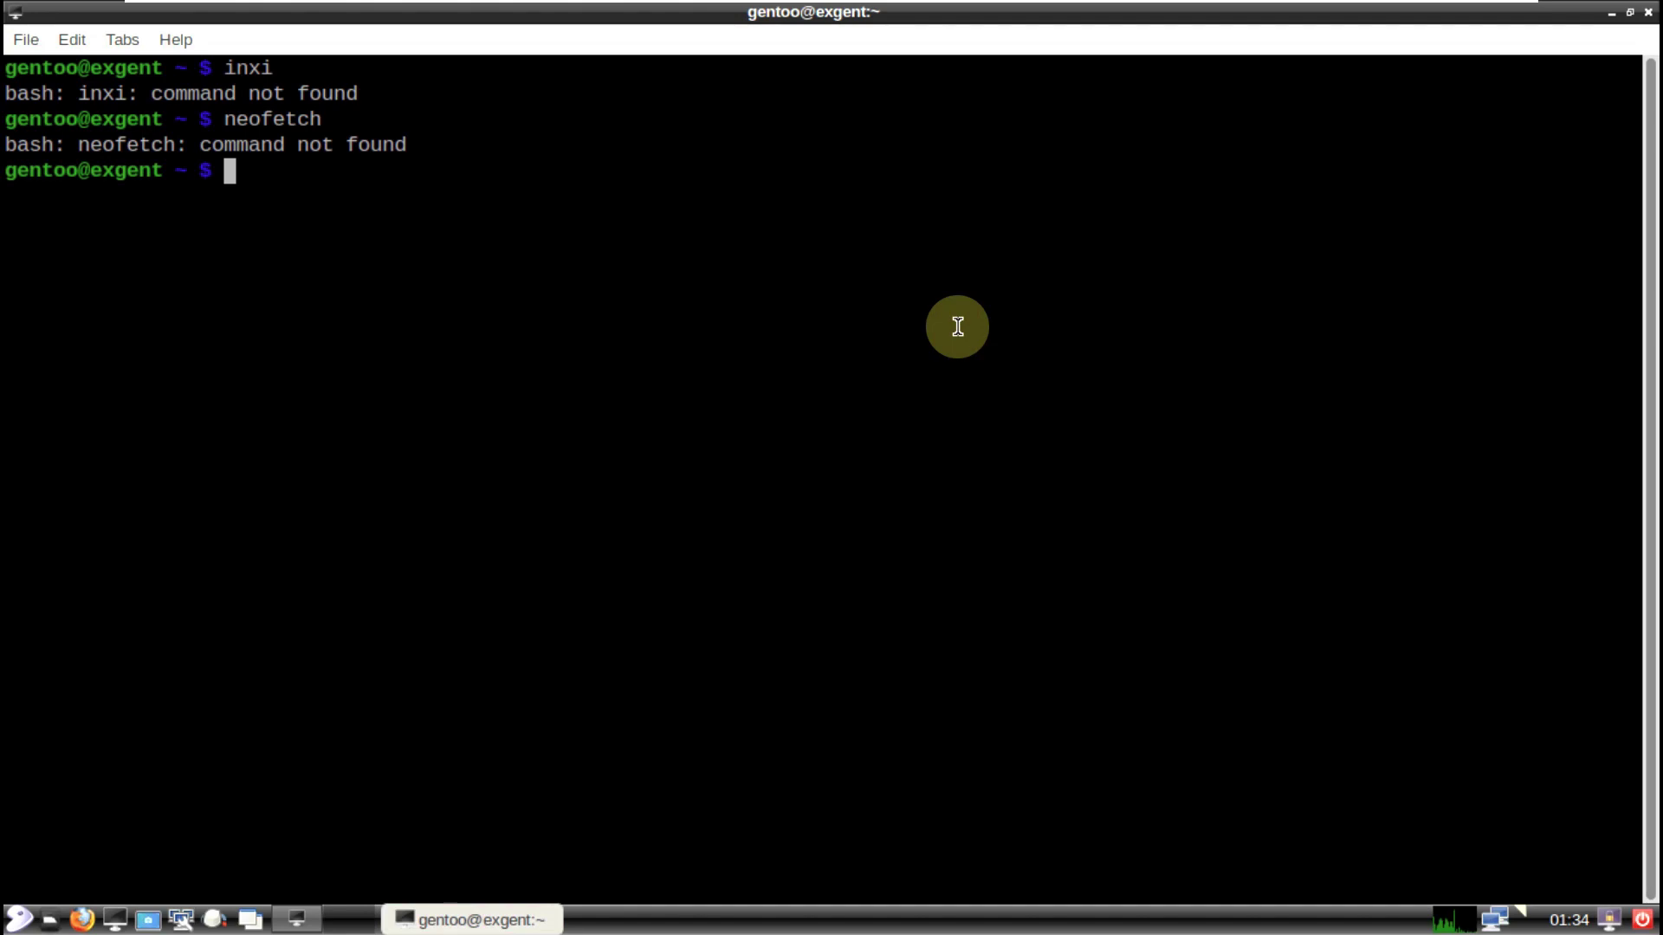
Step: Run uname -a and uname -r, showing kernel 5.15.80-gentoo-x86_64
{"action": "type", "text": "uname "}
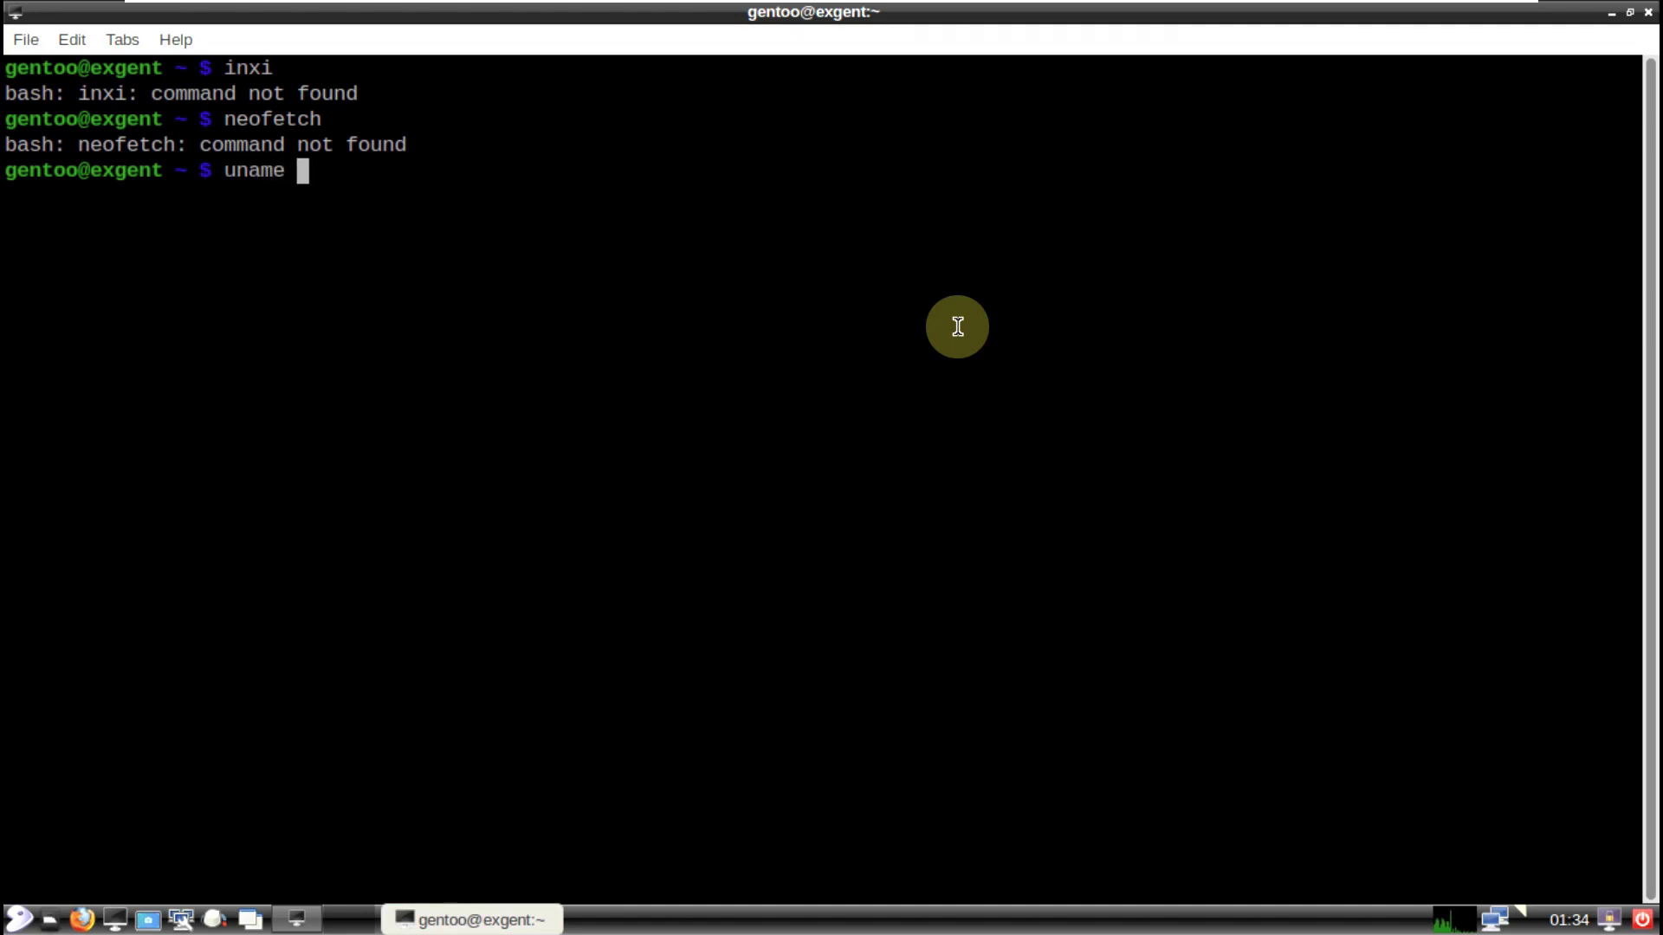
{"action": "type", "text": "-a"}
{"action": "key", "text": "Return"}
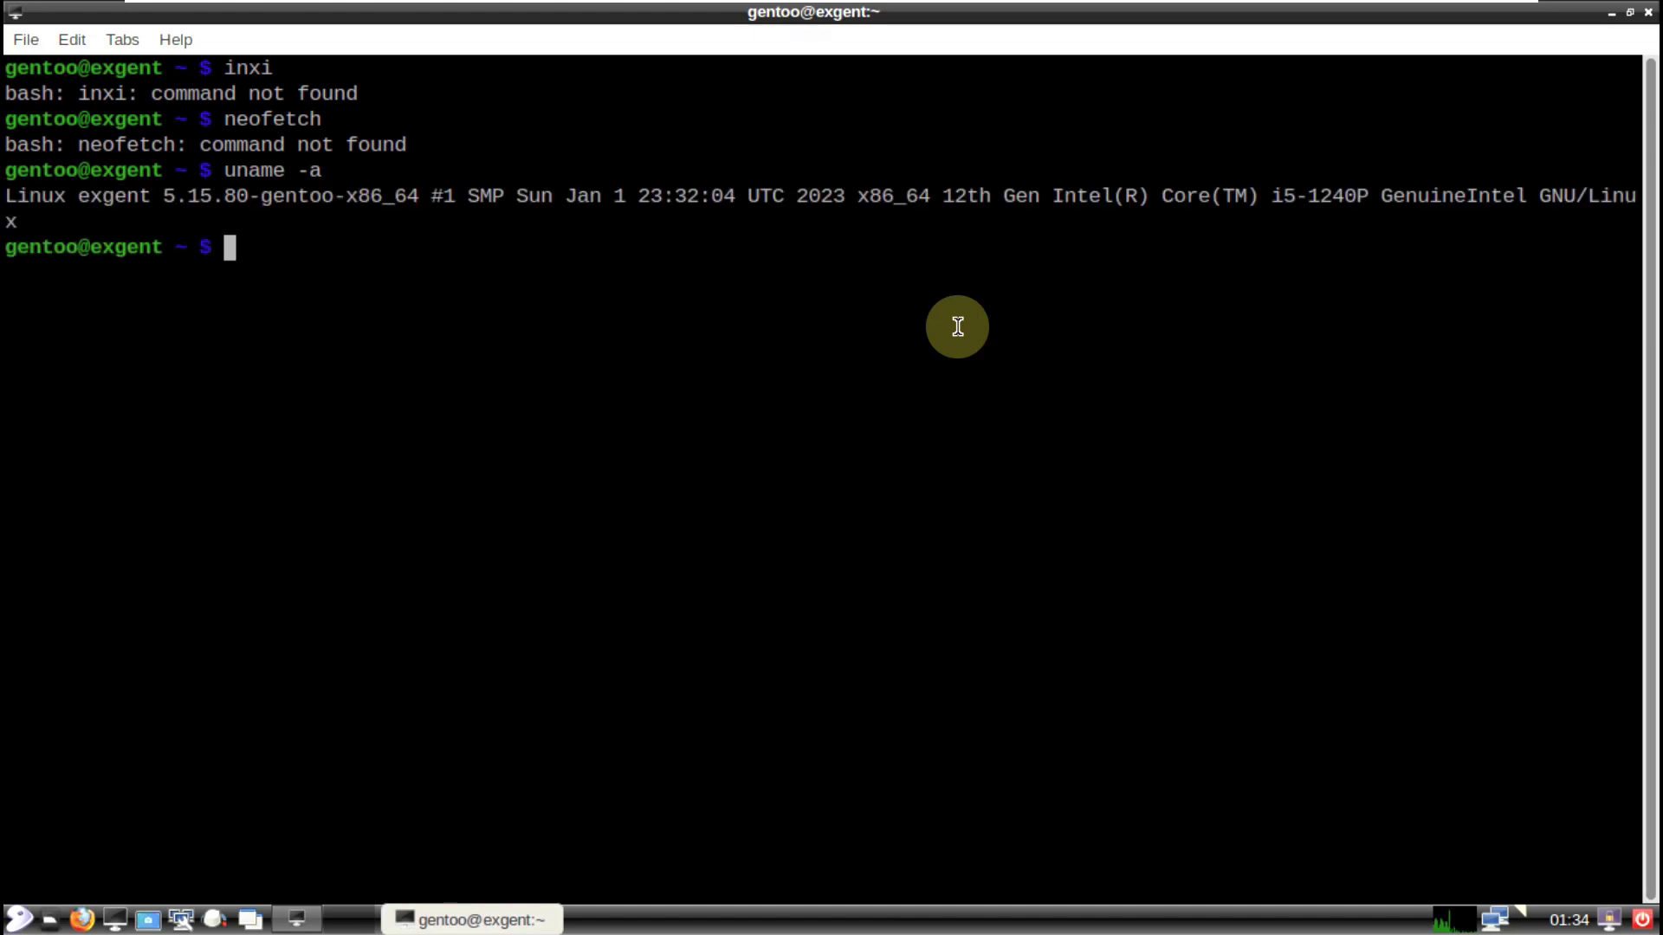
{"action": "type", "text": "uname -r"}
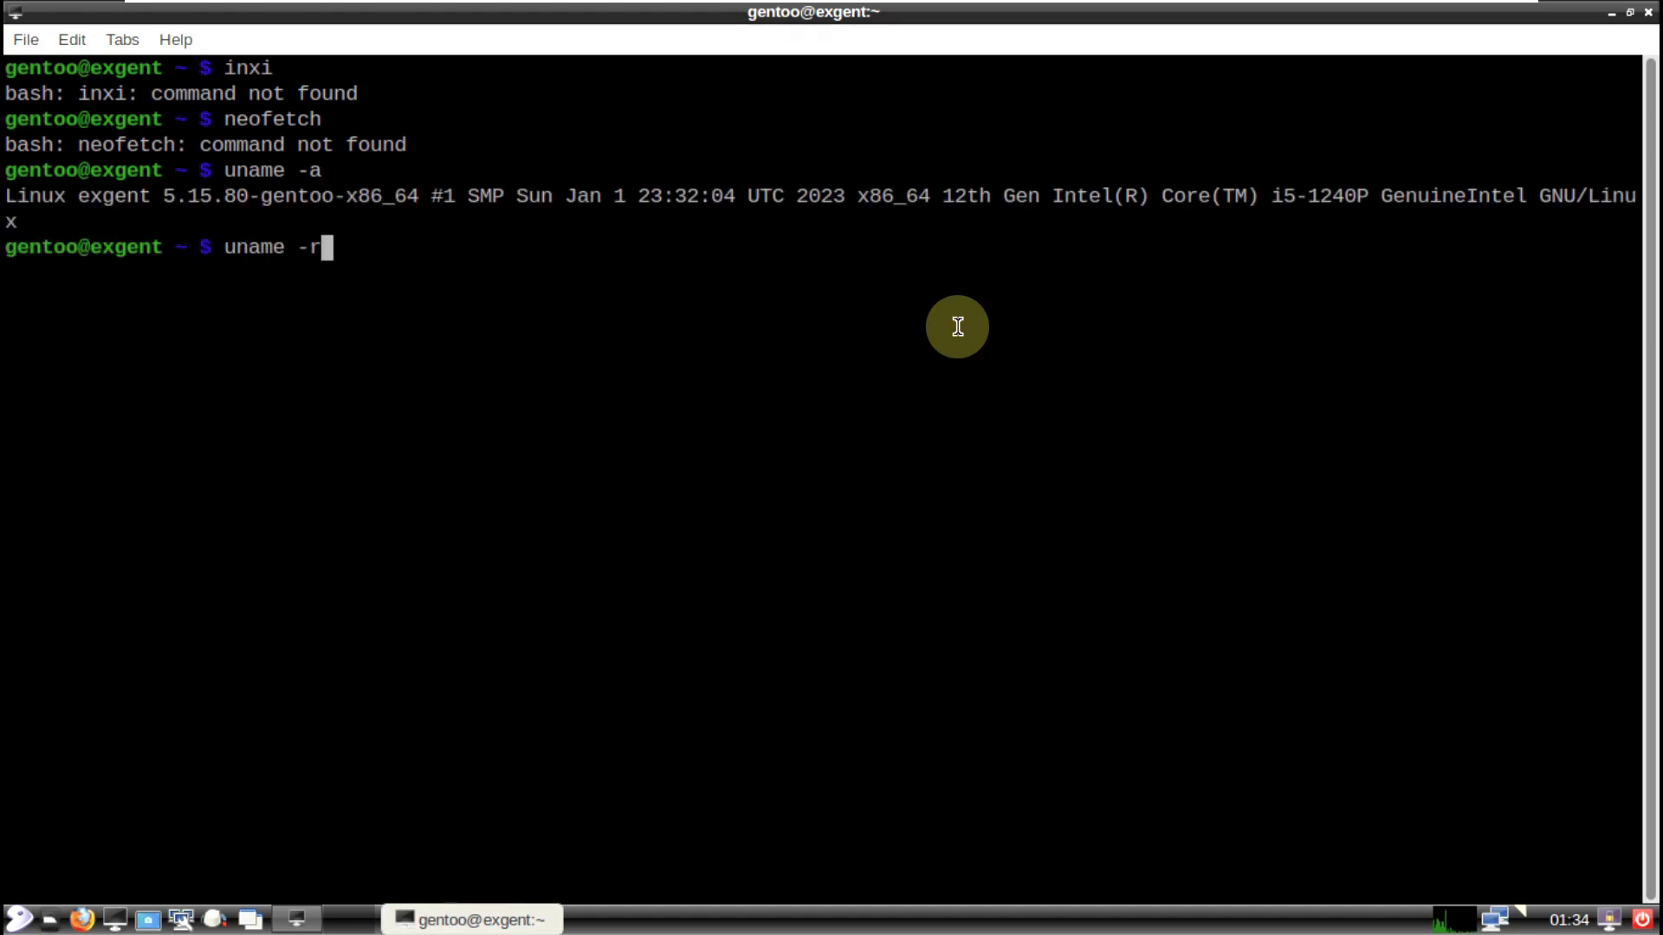
{"action": "key", "text": "Return"}
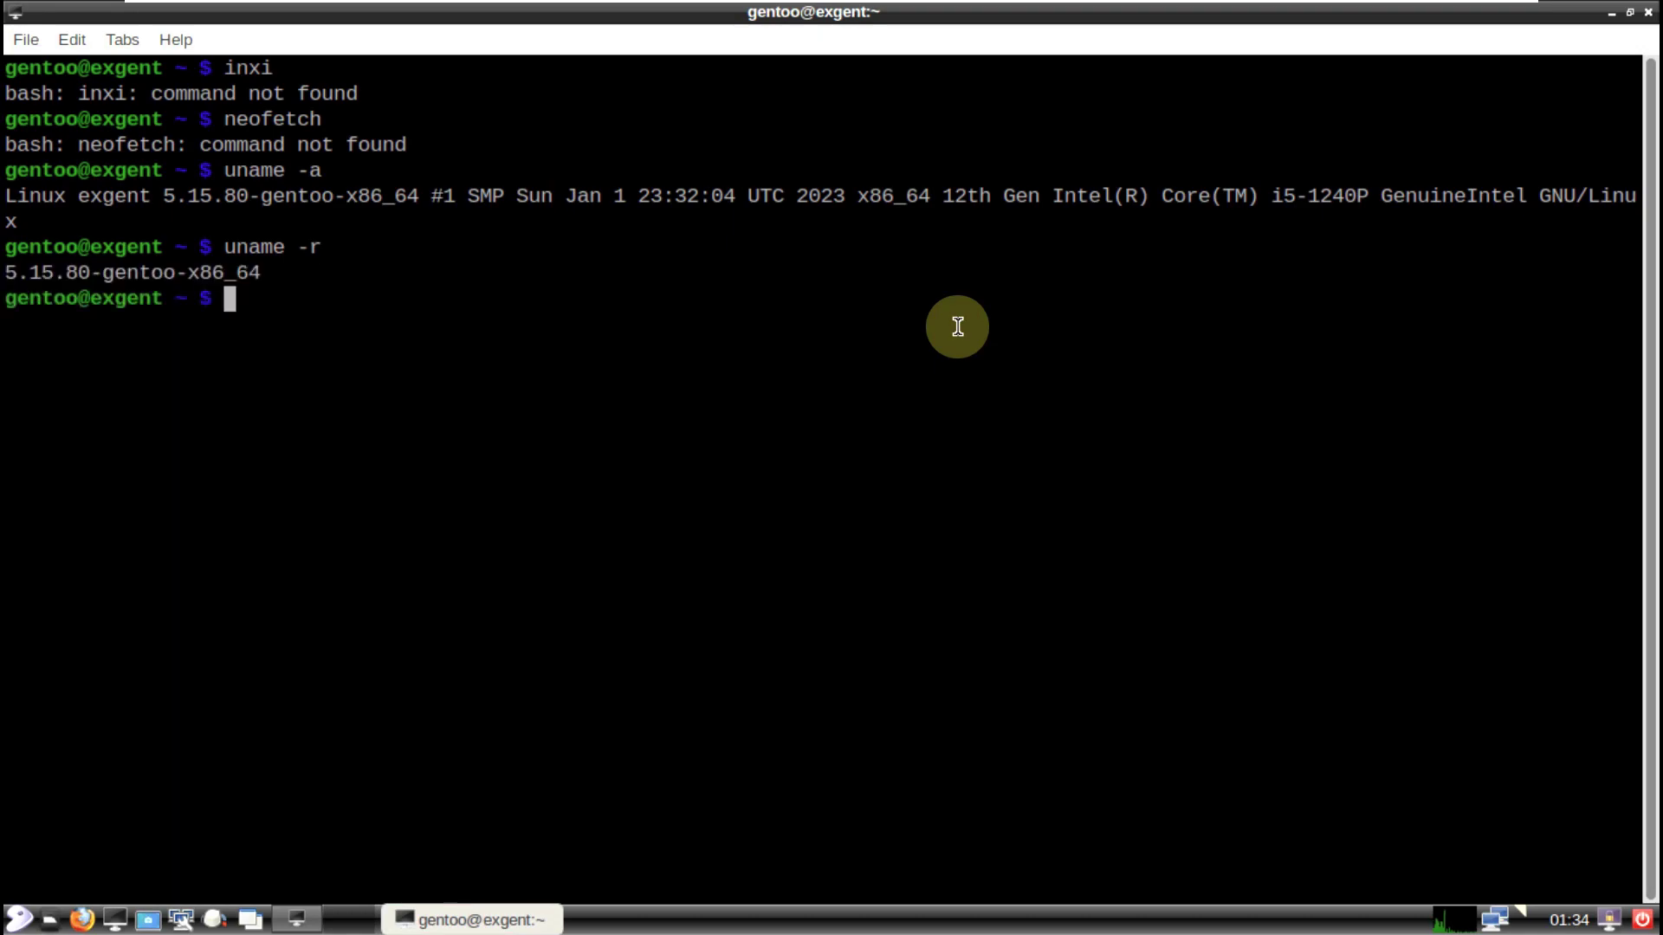
Step: Try htop, then run exit to close the terminal
{"action": "type", "text": "htop"}
{"action": "key", "text": "Return"}
{"action": "type", "text": "exit"}
{"action": "key", "text": "Return"}
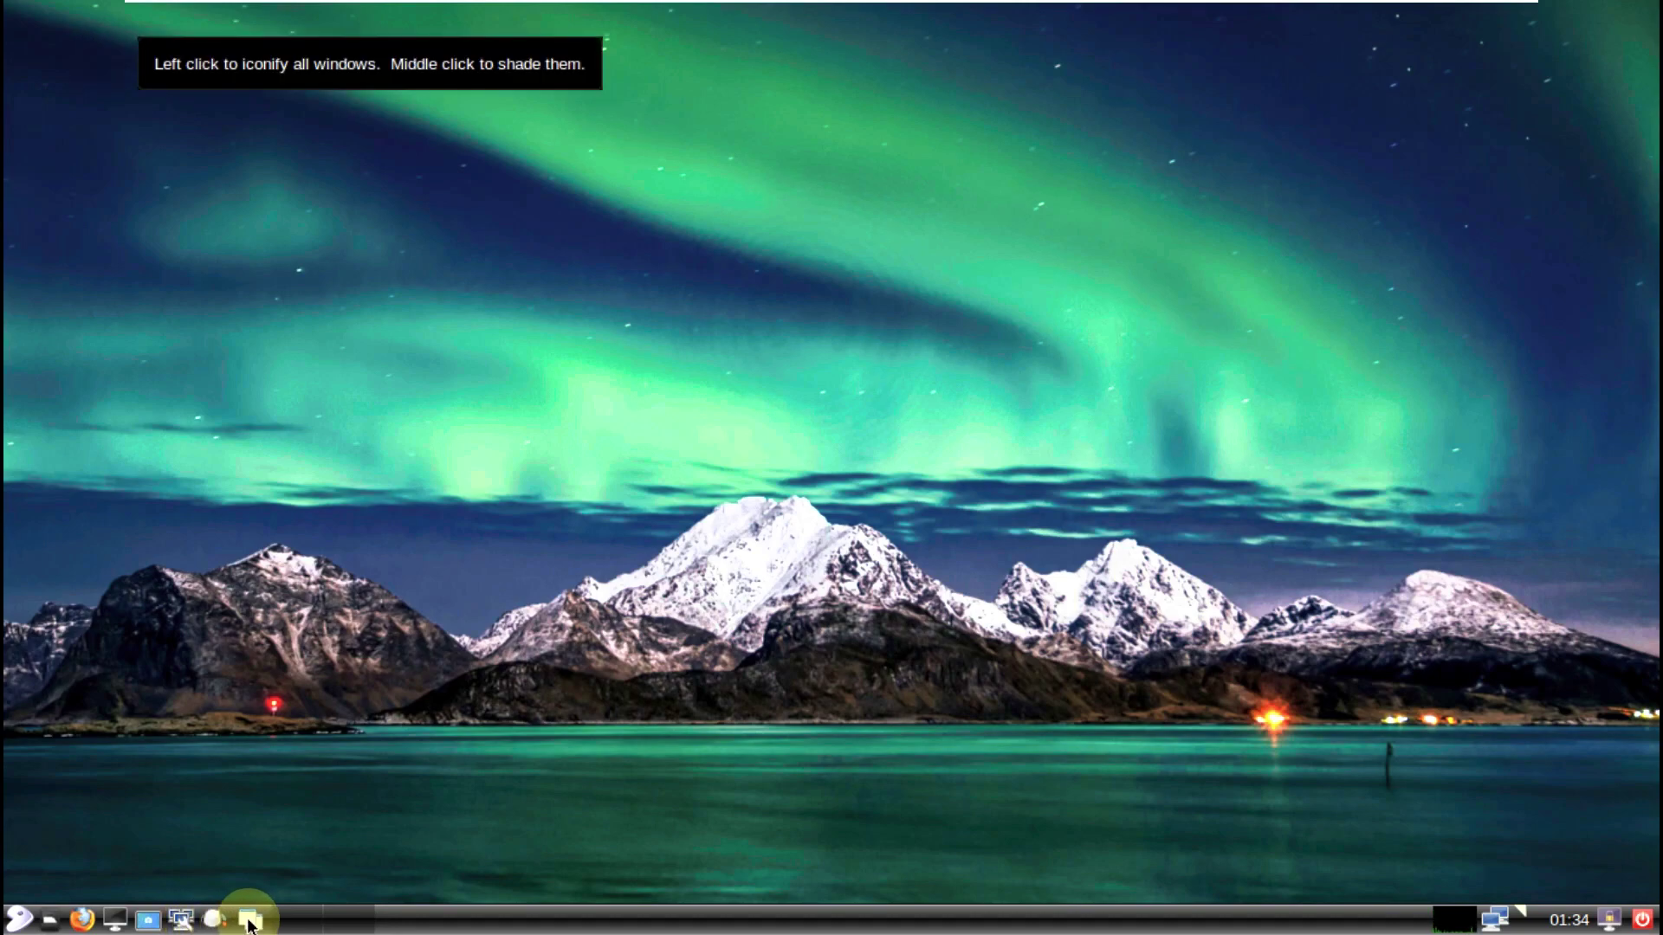
Step: Launch Customize Look and Feel from Preferences and view its About box
{"action": "left_click", "coordinate": [21, 922]}
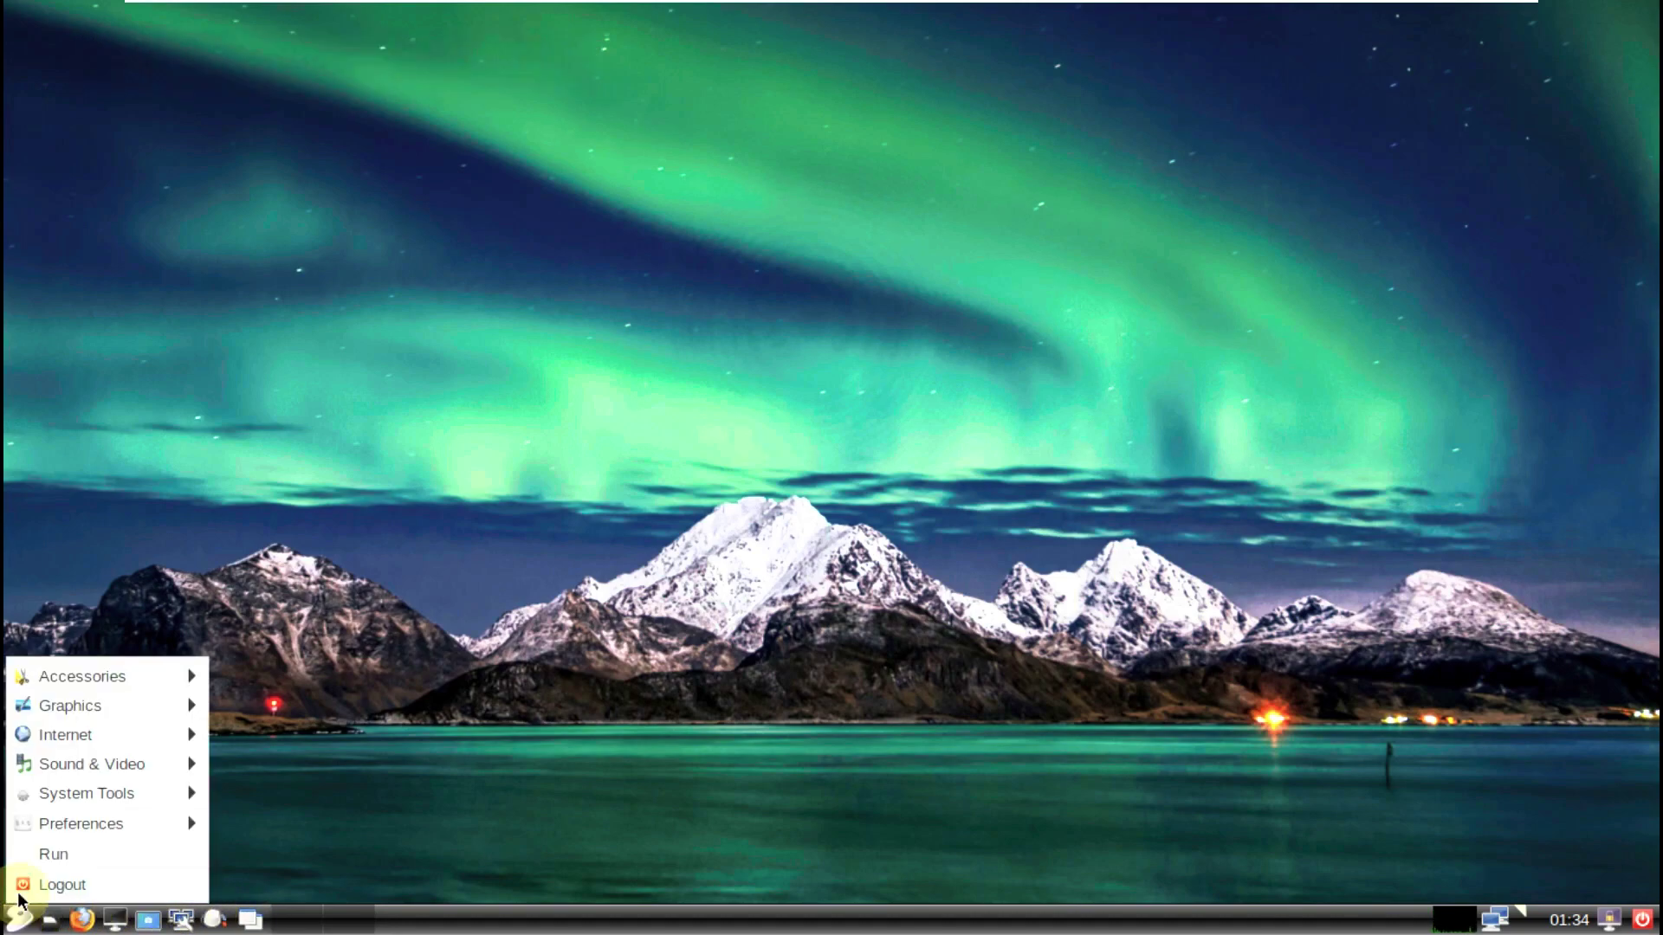
{"action": "mouse_move", "coordinate": [47, 828]}
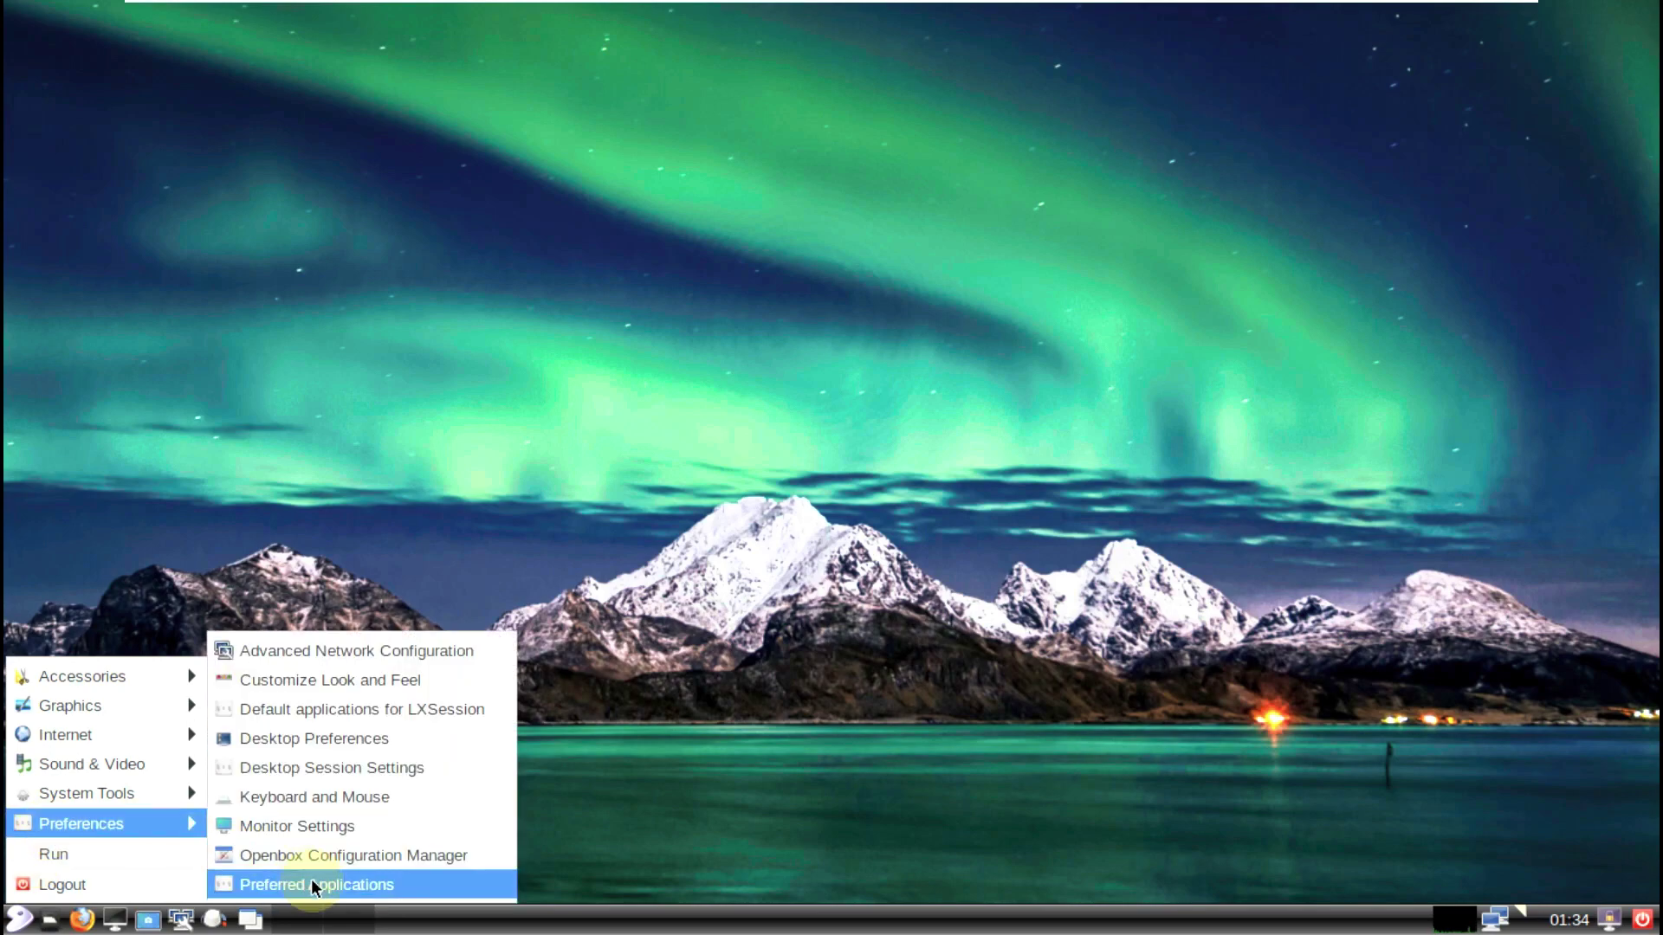
{"action": "left_click", "coordinate": [324, 675]}
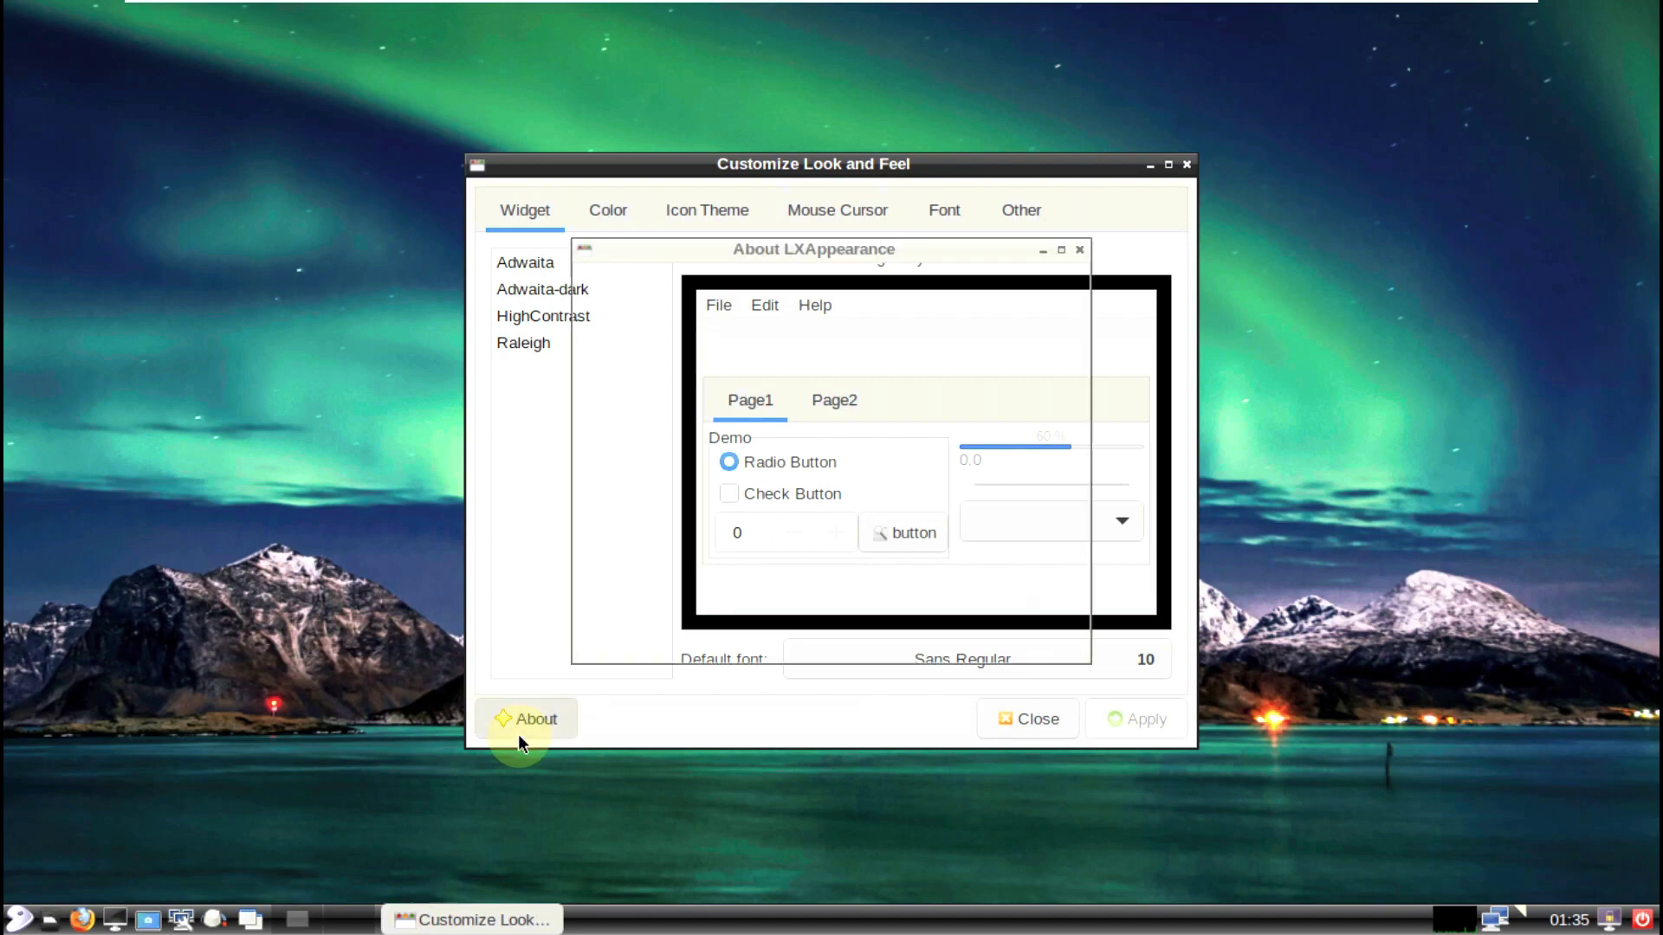
{"action": "left_click", "coordinate": [518, 733]}
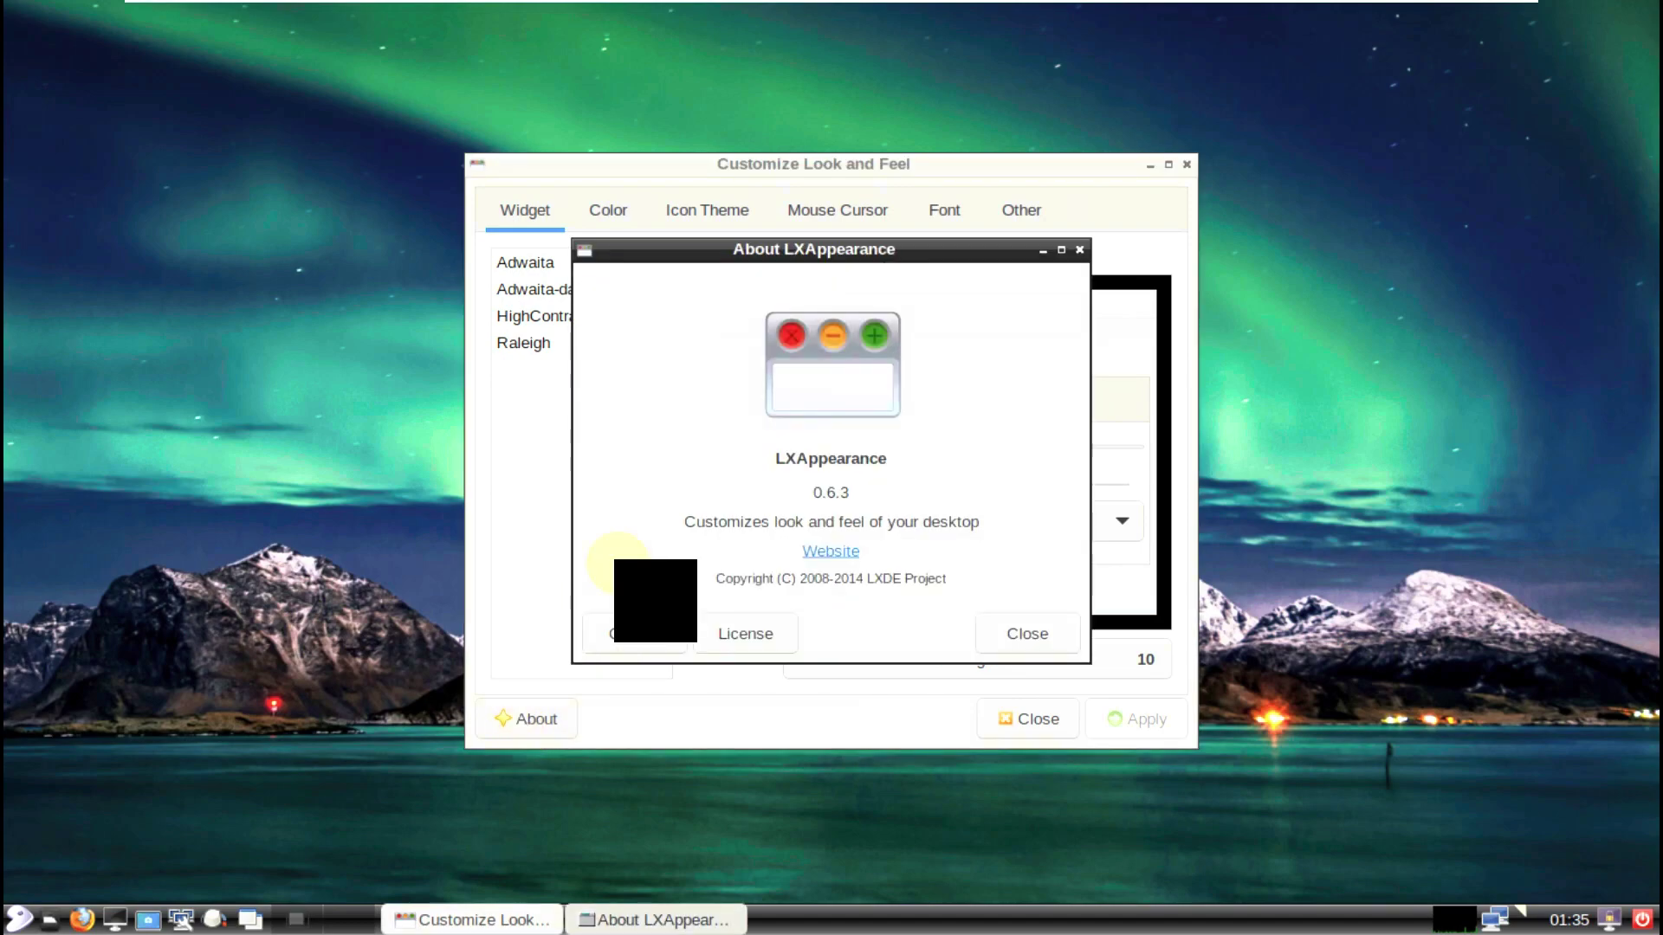
{"action": "left_click", "coordinate": [991, 617]}
Step: Look through the Color, Icon, Cursor, Font and Other tabs, then apply the Adwaita icon theme
{"action": "left_click", "coordinate": [589, 222]}
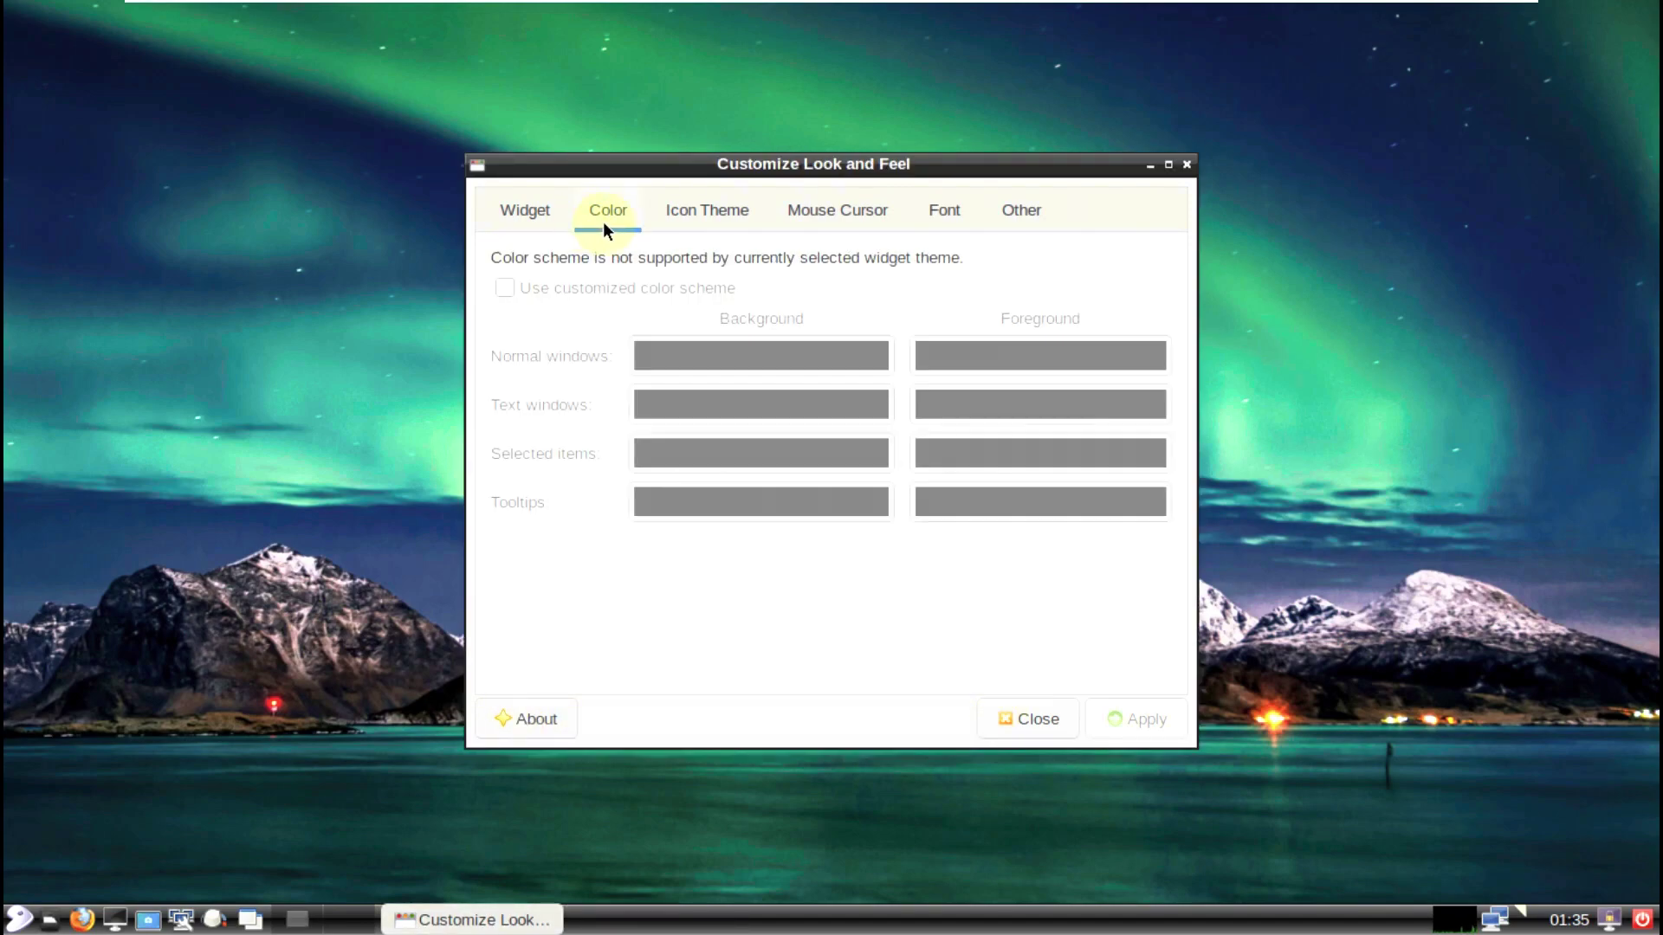
{"action": "left_click", "coordinate": [698, 221]}
{"action": "left_click", "coordinate": [828, 214]}
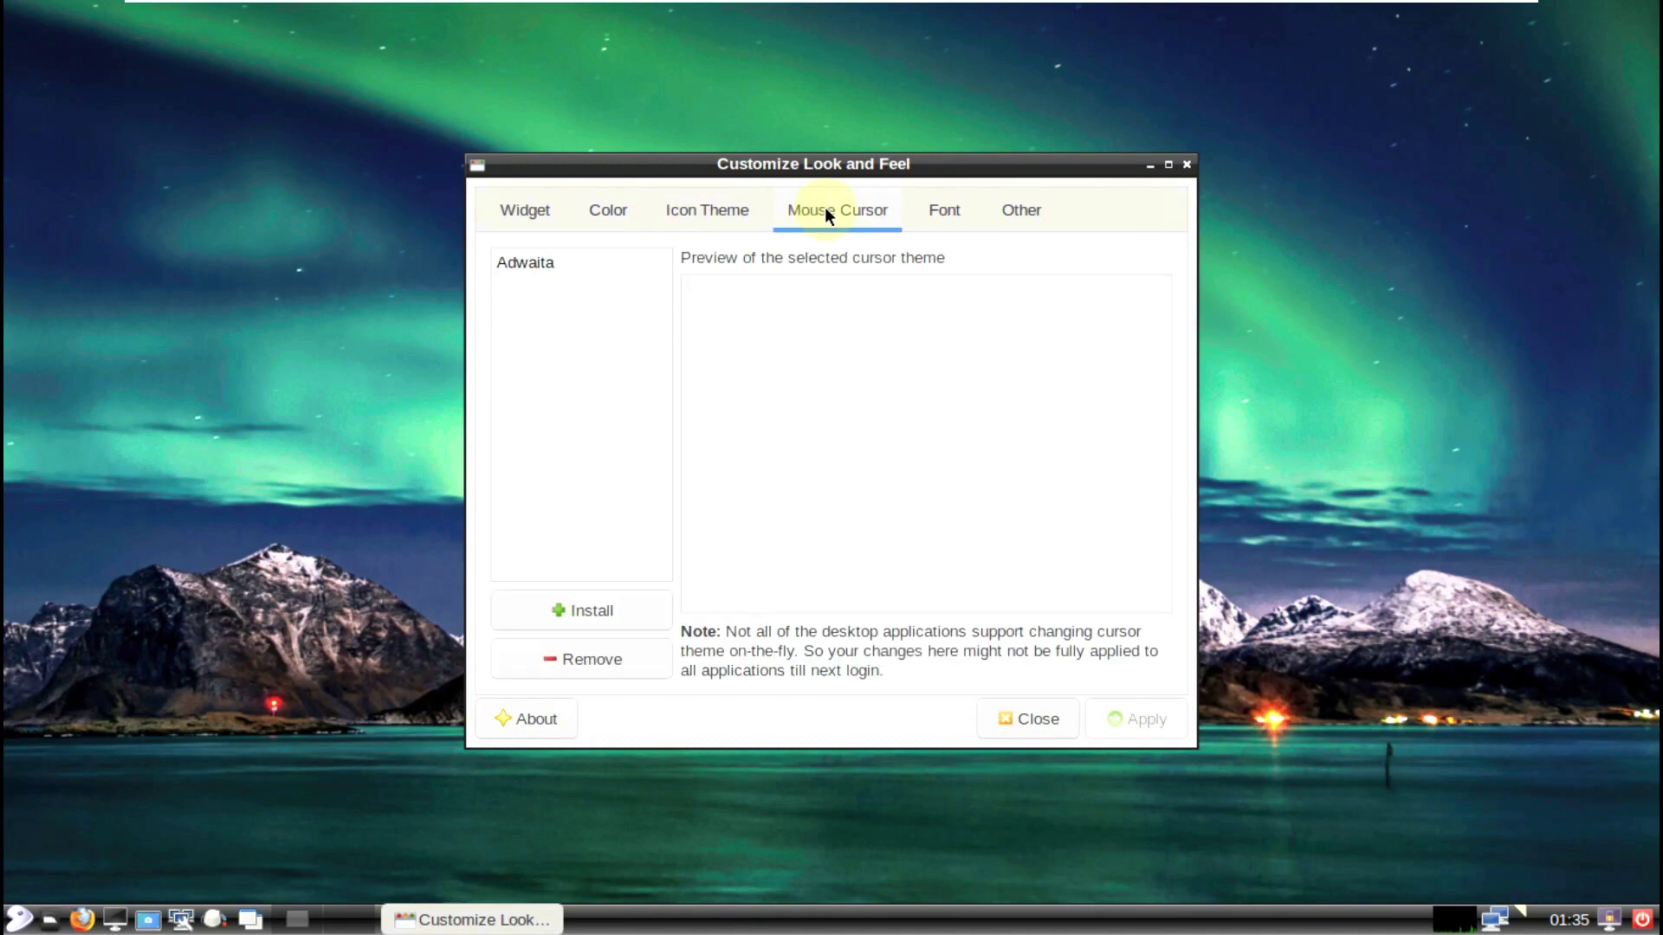
{"action": "left_click", "coordinate": [942, 212]}
{"action": "left_click", "coordinate": [1012, 215]}
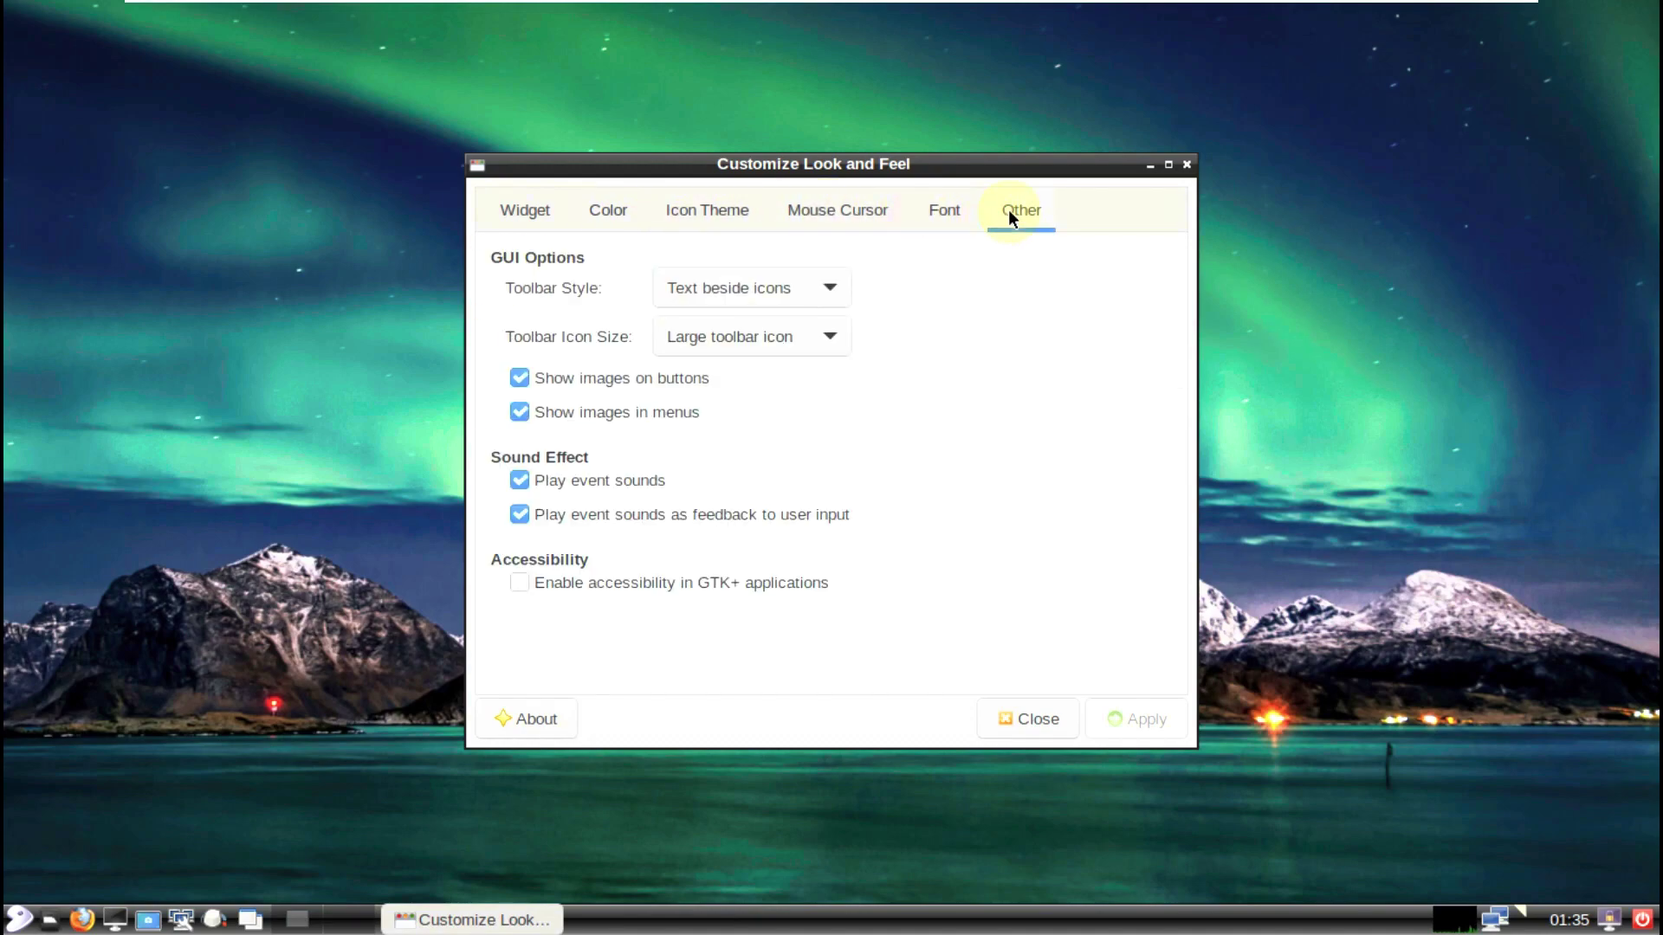
{"action": "left_click", "coordinate": [688, 221]}
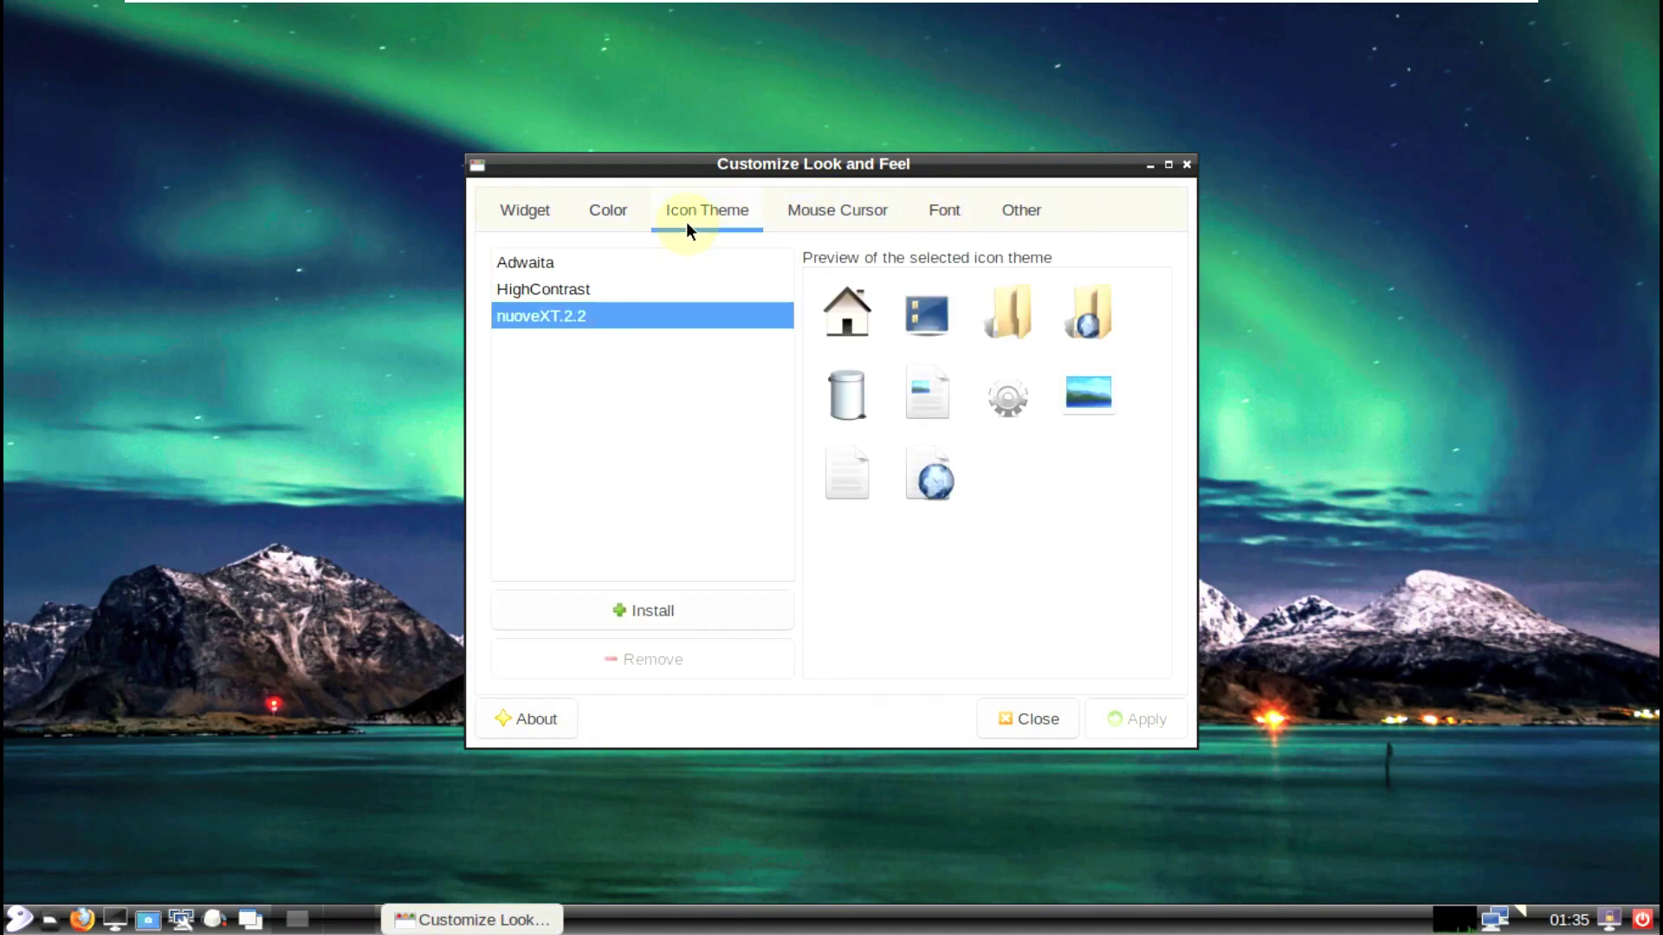
{"action": "left_click", "coordinate": [583, 270]}
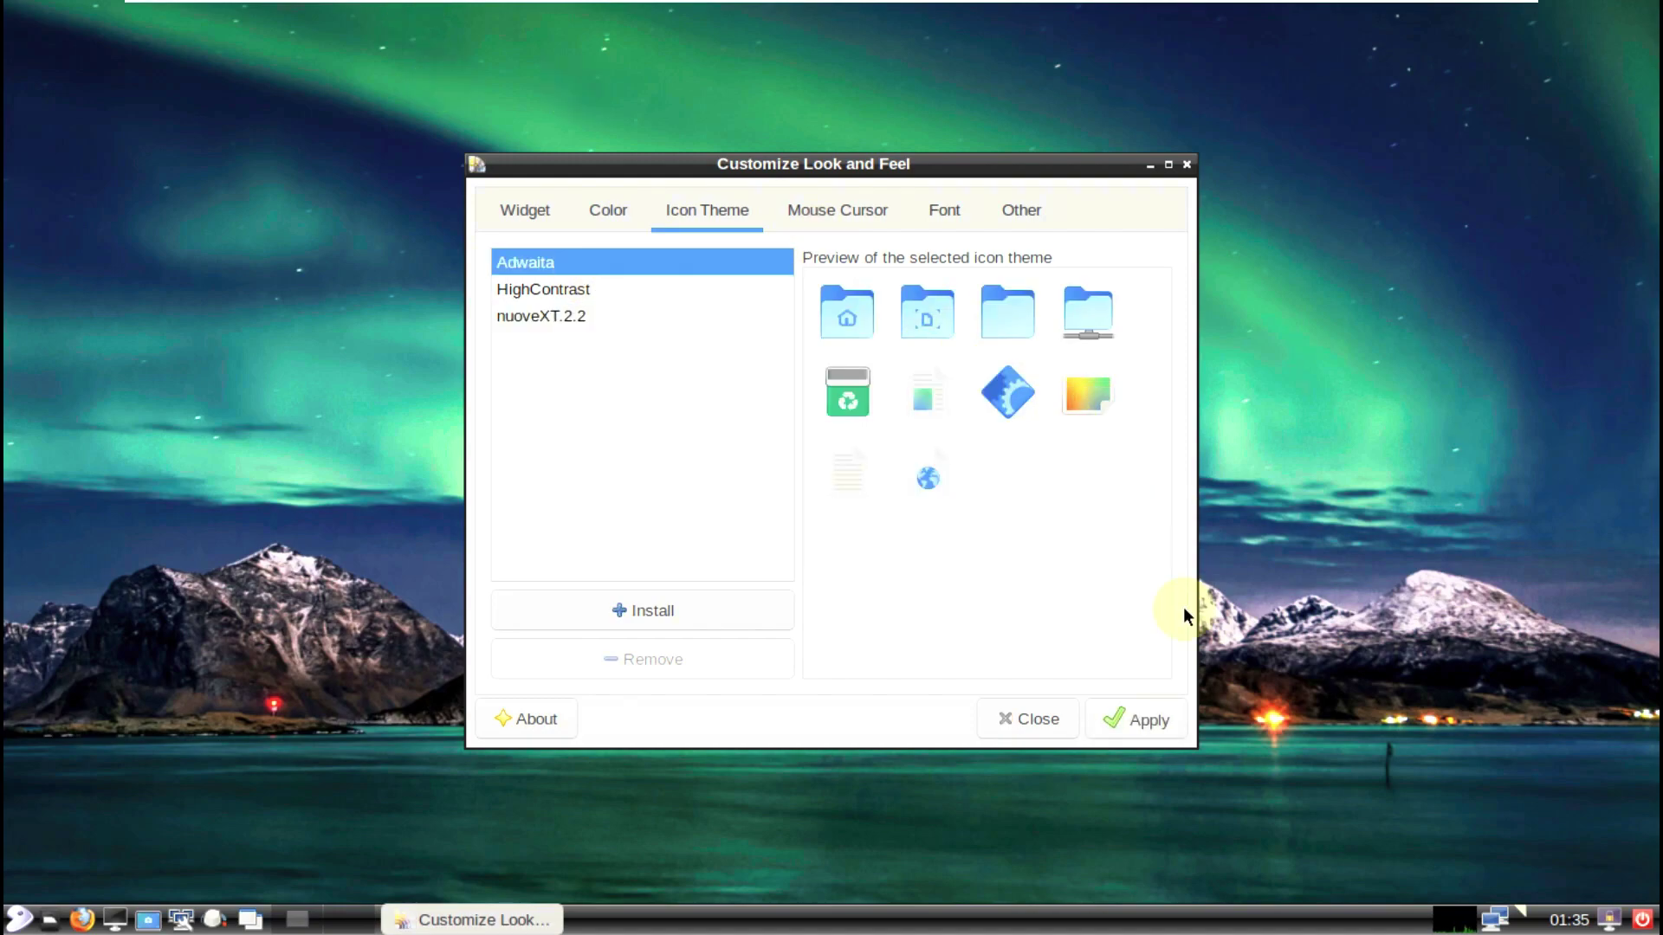
{"action": "left_click", "coordinate": [1110, 725]}
Step: Cancel installing an icon theme, pick the Adwaita widget theme, and close LXAppearance
{"action": "left_click", "coordinate": [699, 620]}
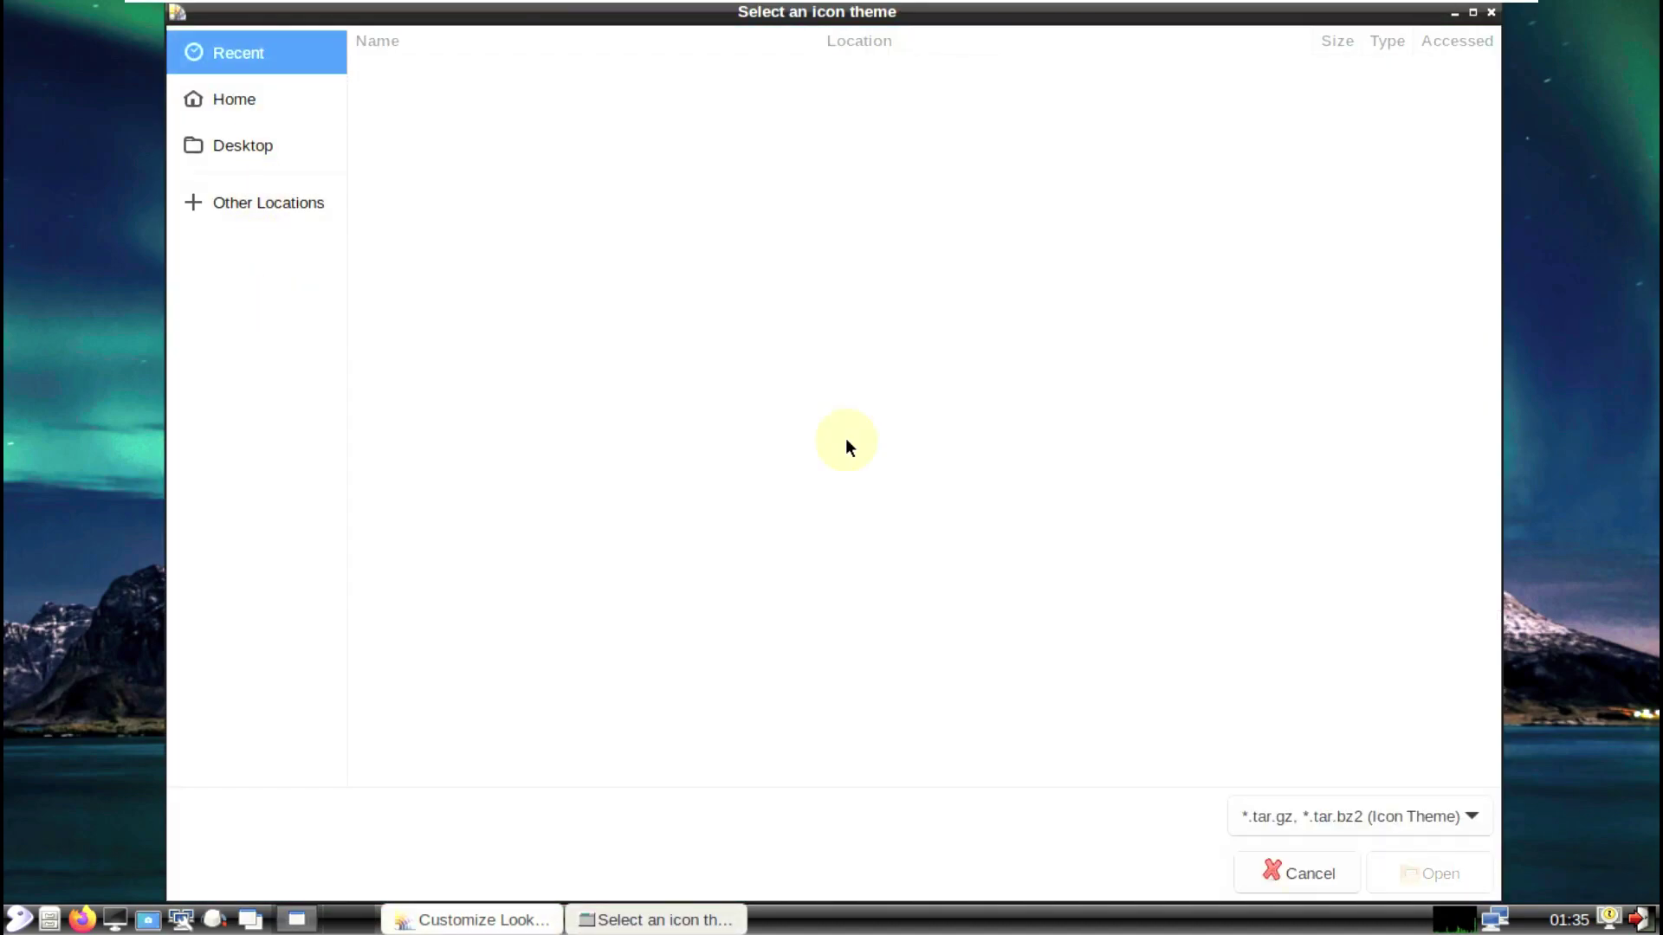
{"action": "left_click", "coordinate": [1303, 881]}
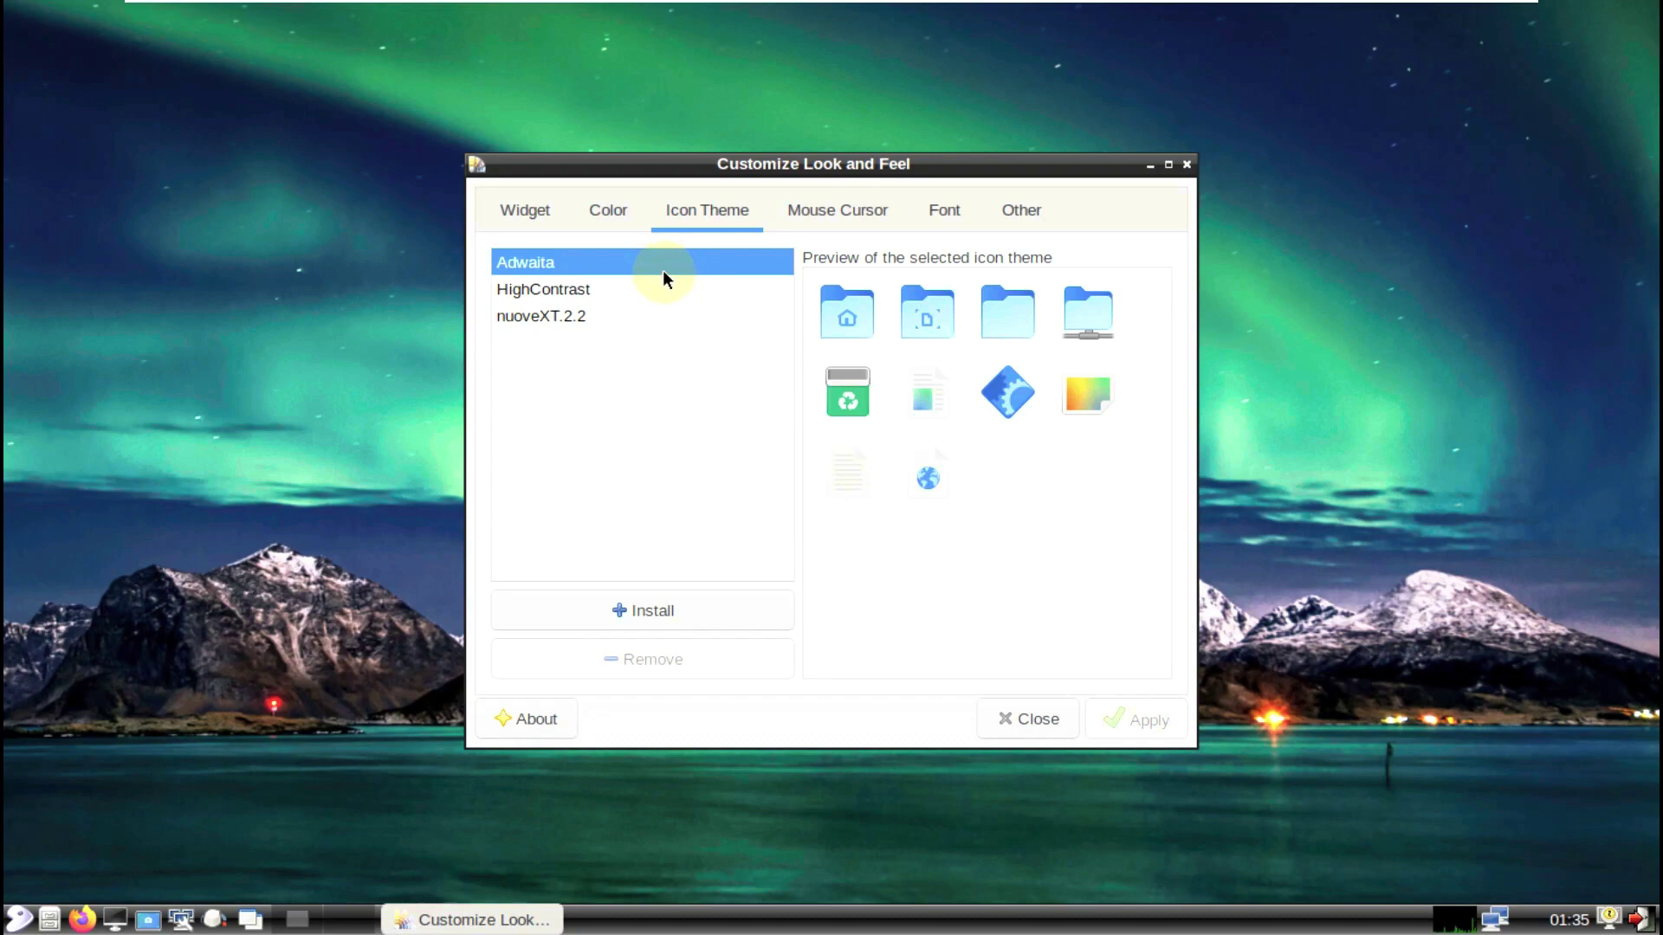
{"action": "left_click", "coordinate": [627, 211]}
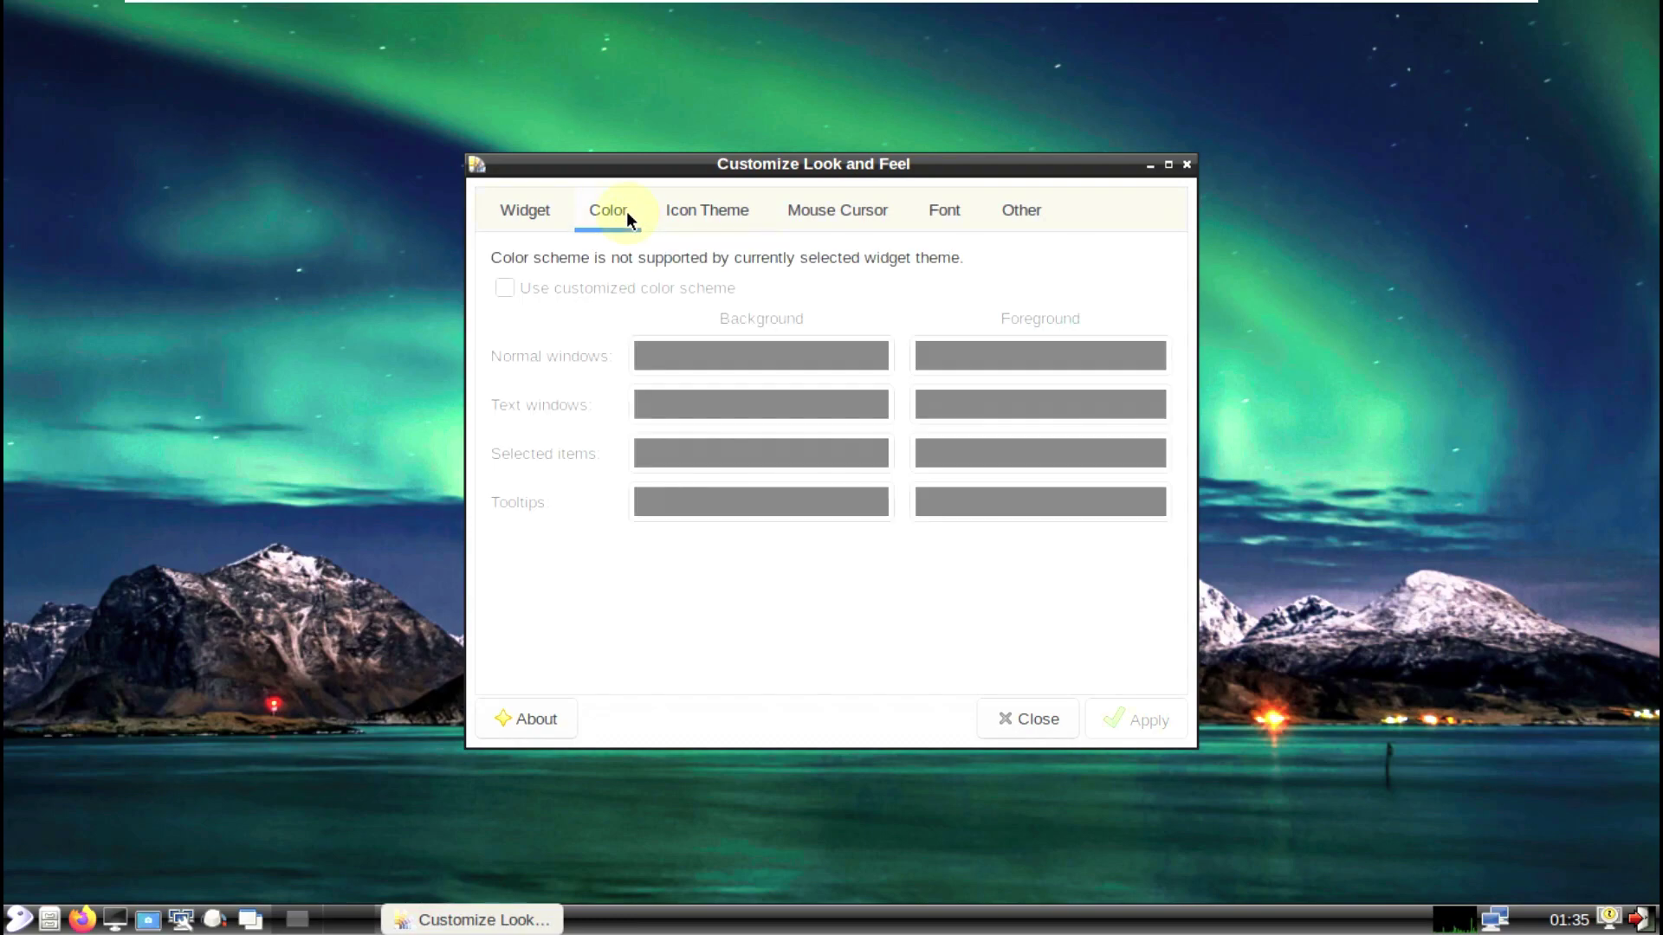
{"action": "left_click", "coordinate": [548, 211]}
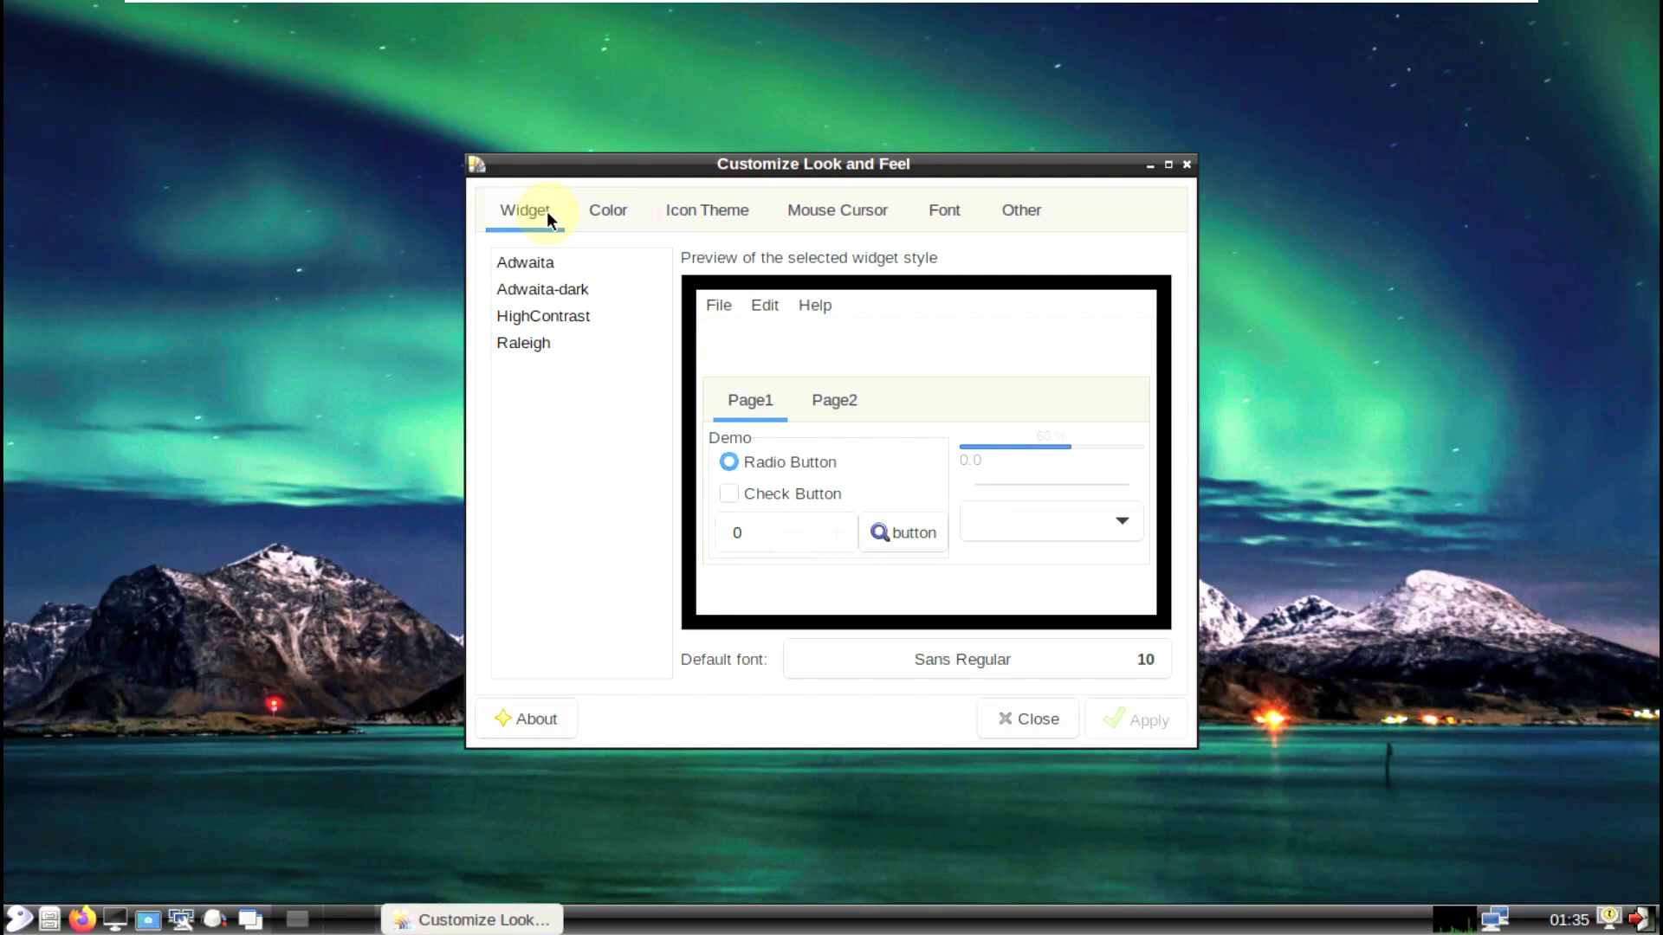
{"action": "left_click", "coordinate": [547, 262]}
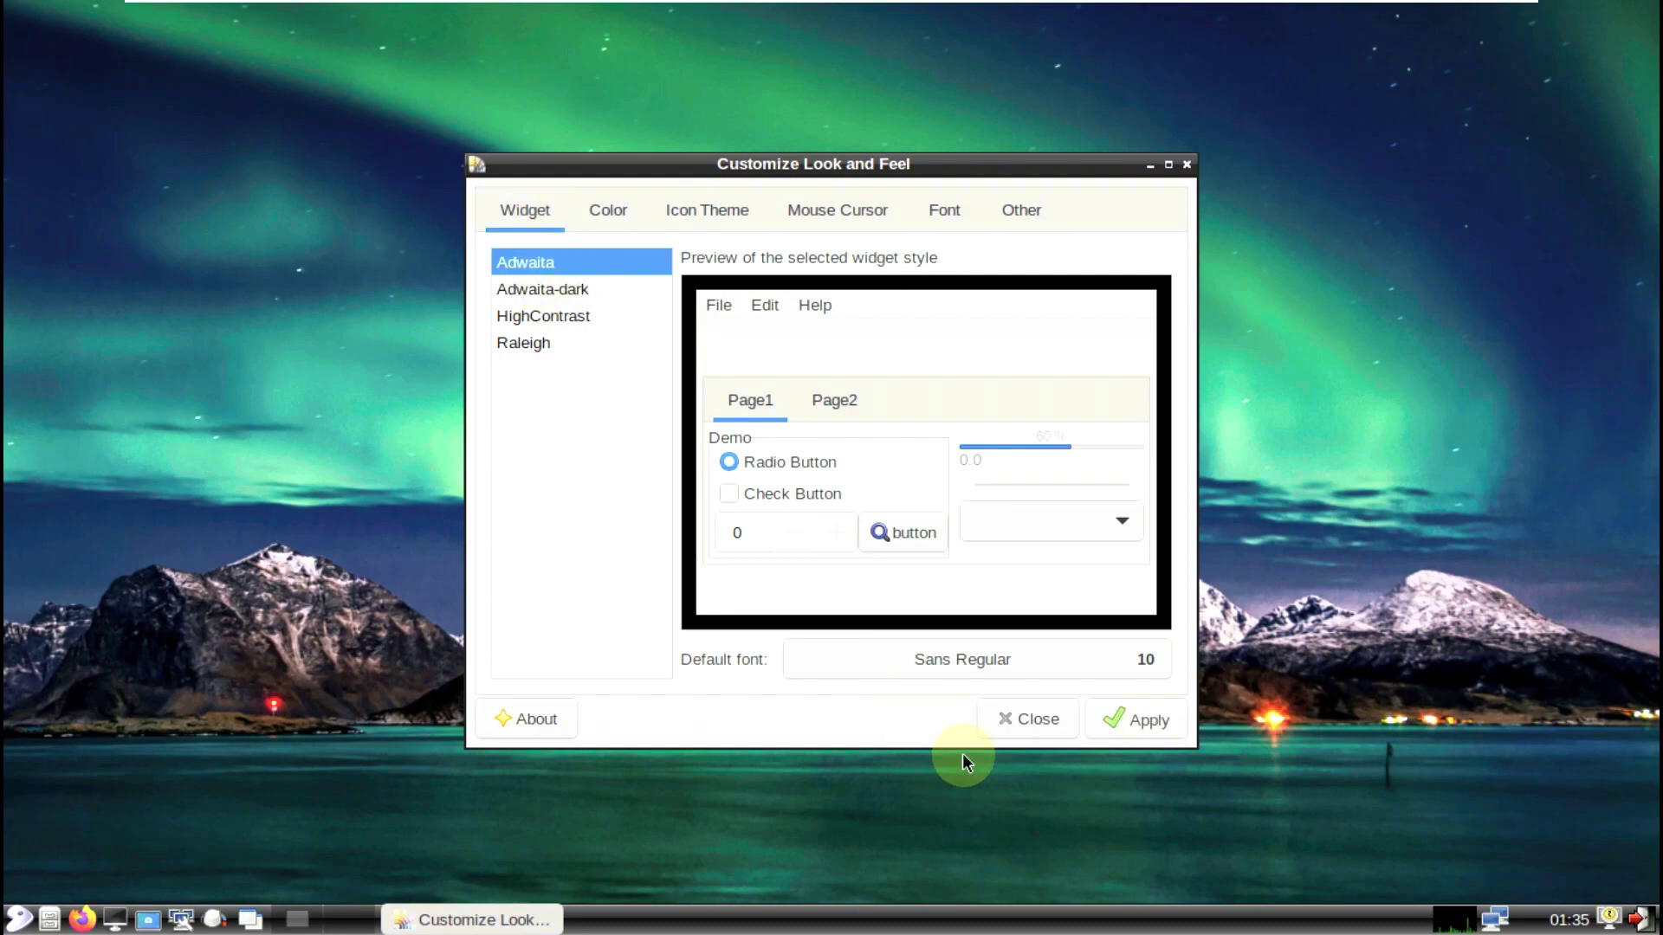
{"action": "left_click", "coordinate": [1072, 712]}
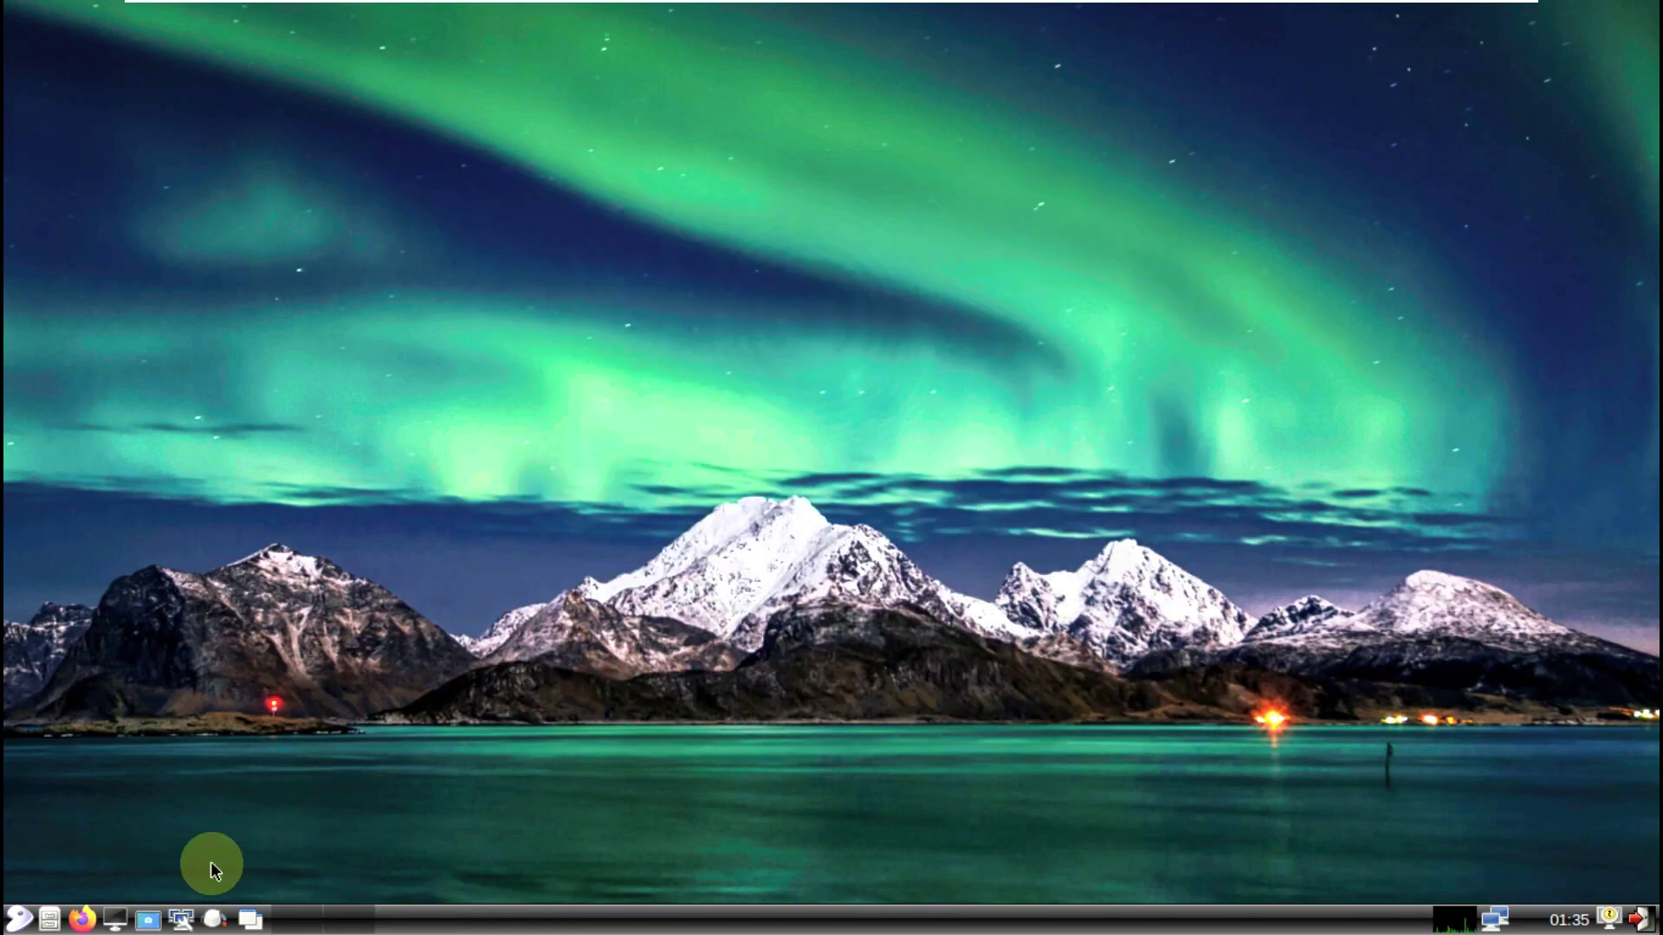
{"action": "left_click", "coordinate": [18, 918]}
{"action": "mouse_move", "coordinate": [38, 829]}
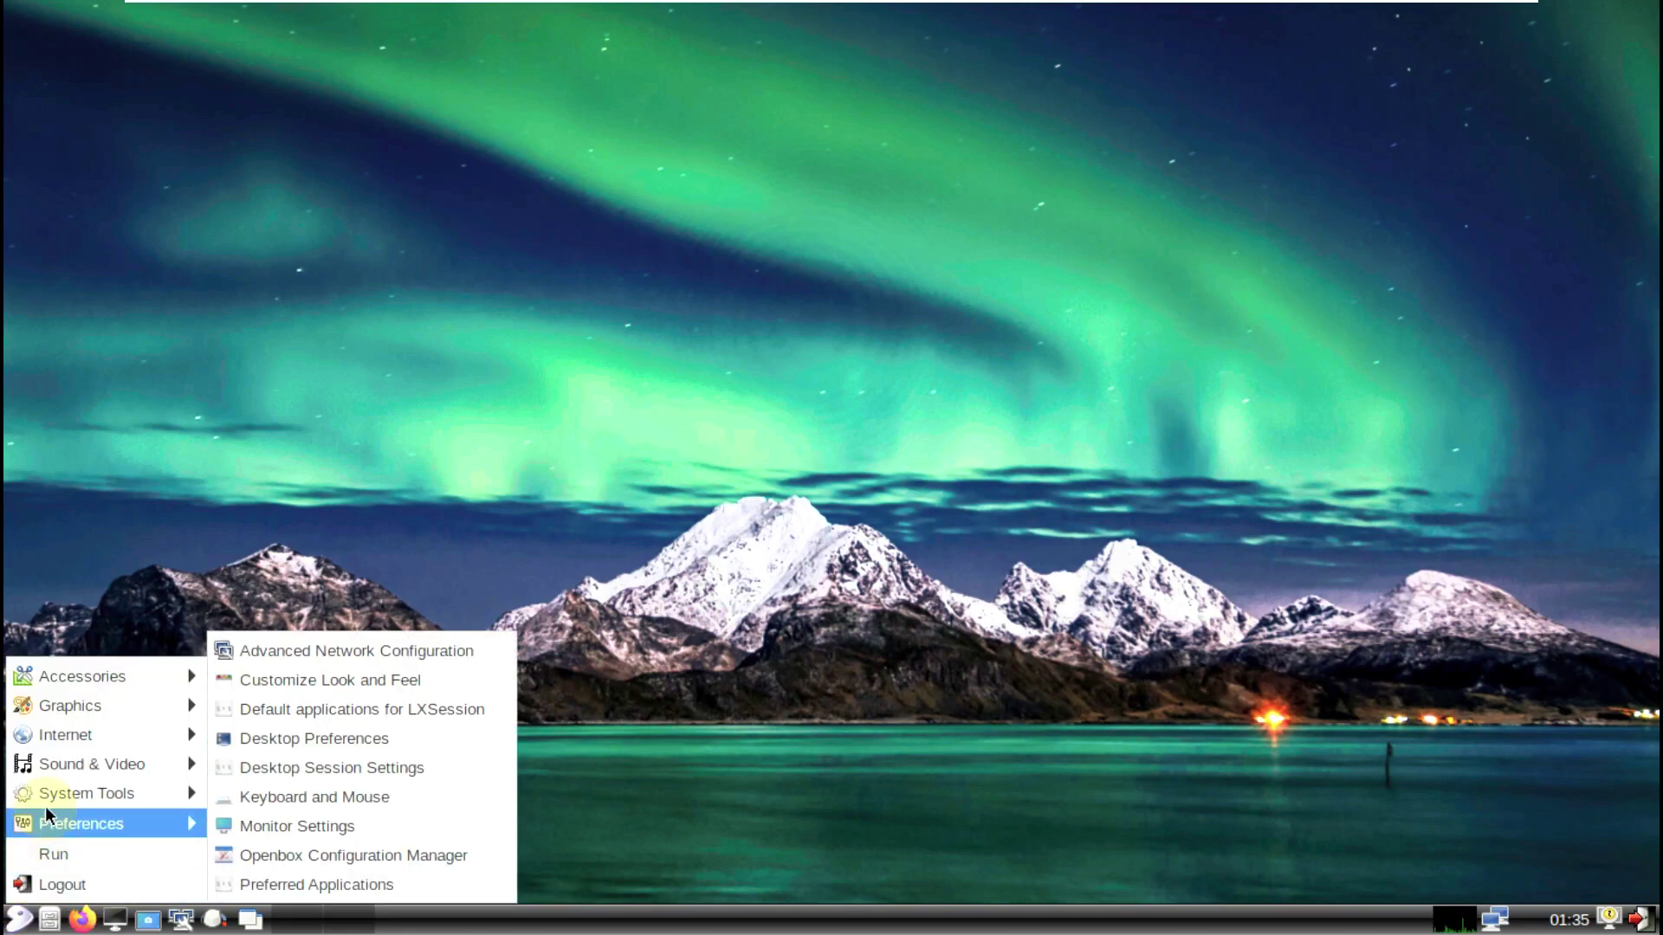
{"action": "mouse_move", "coordinate": [57, 795]}
{"action": "mouse_move", "coordinate": [117, 798]}
{"action": "left_click", "coordinate": [330, 886]}
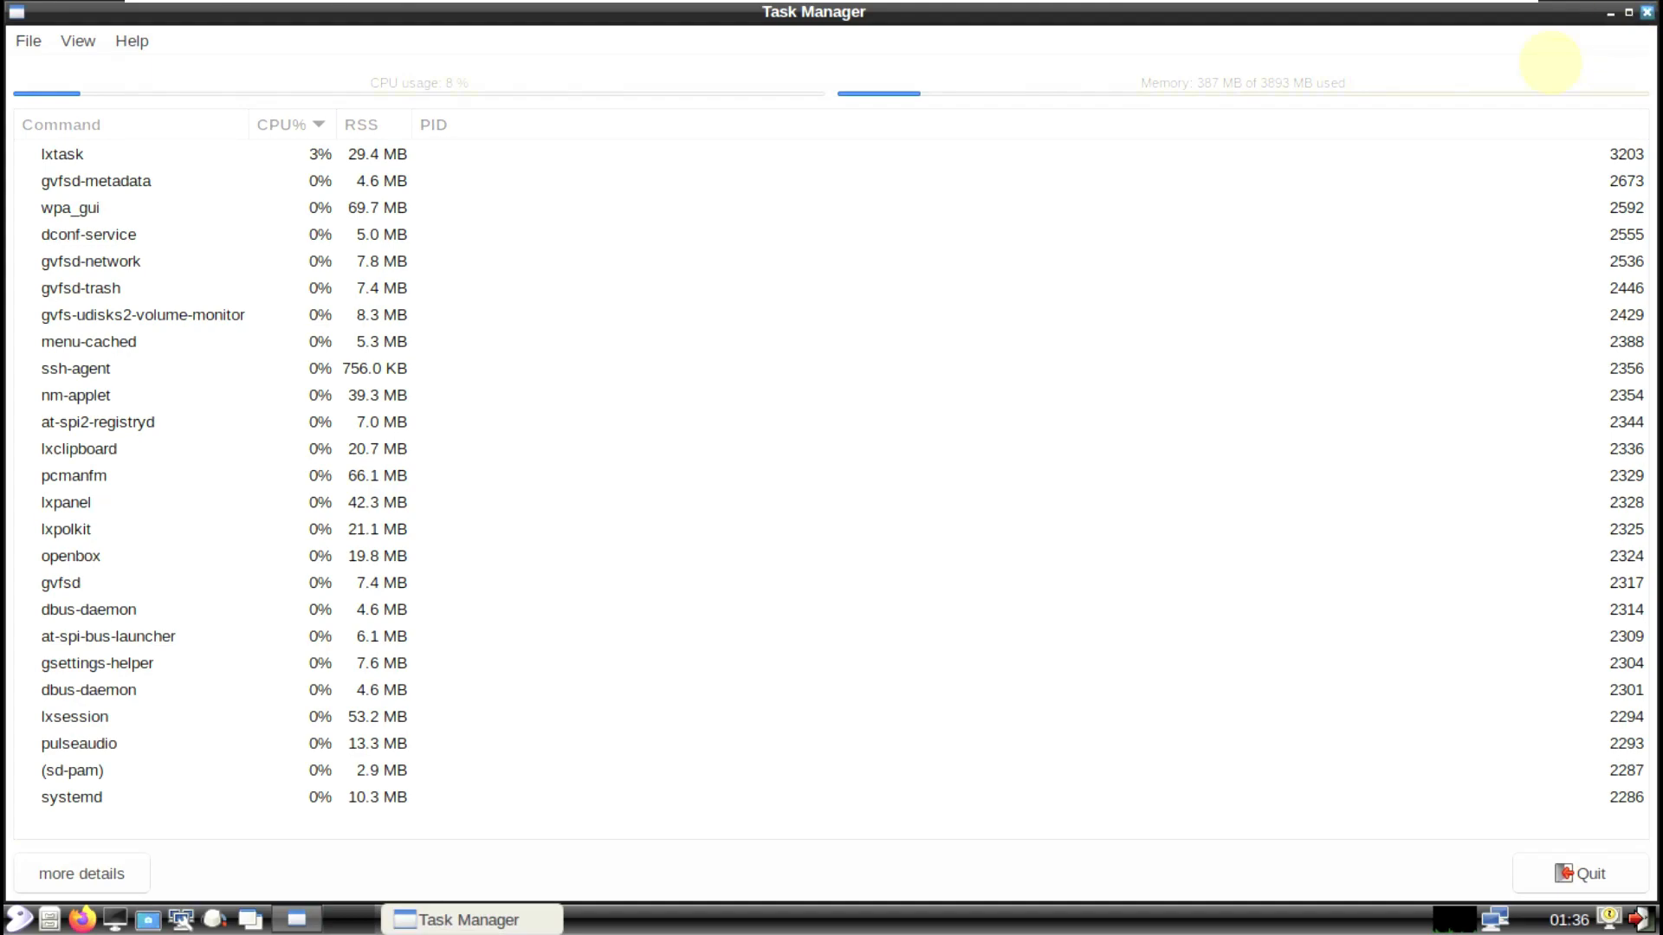
{"action": "left_click", "coordinate": [1645, 16]}
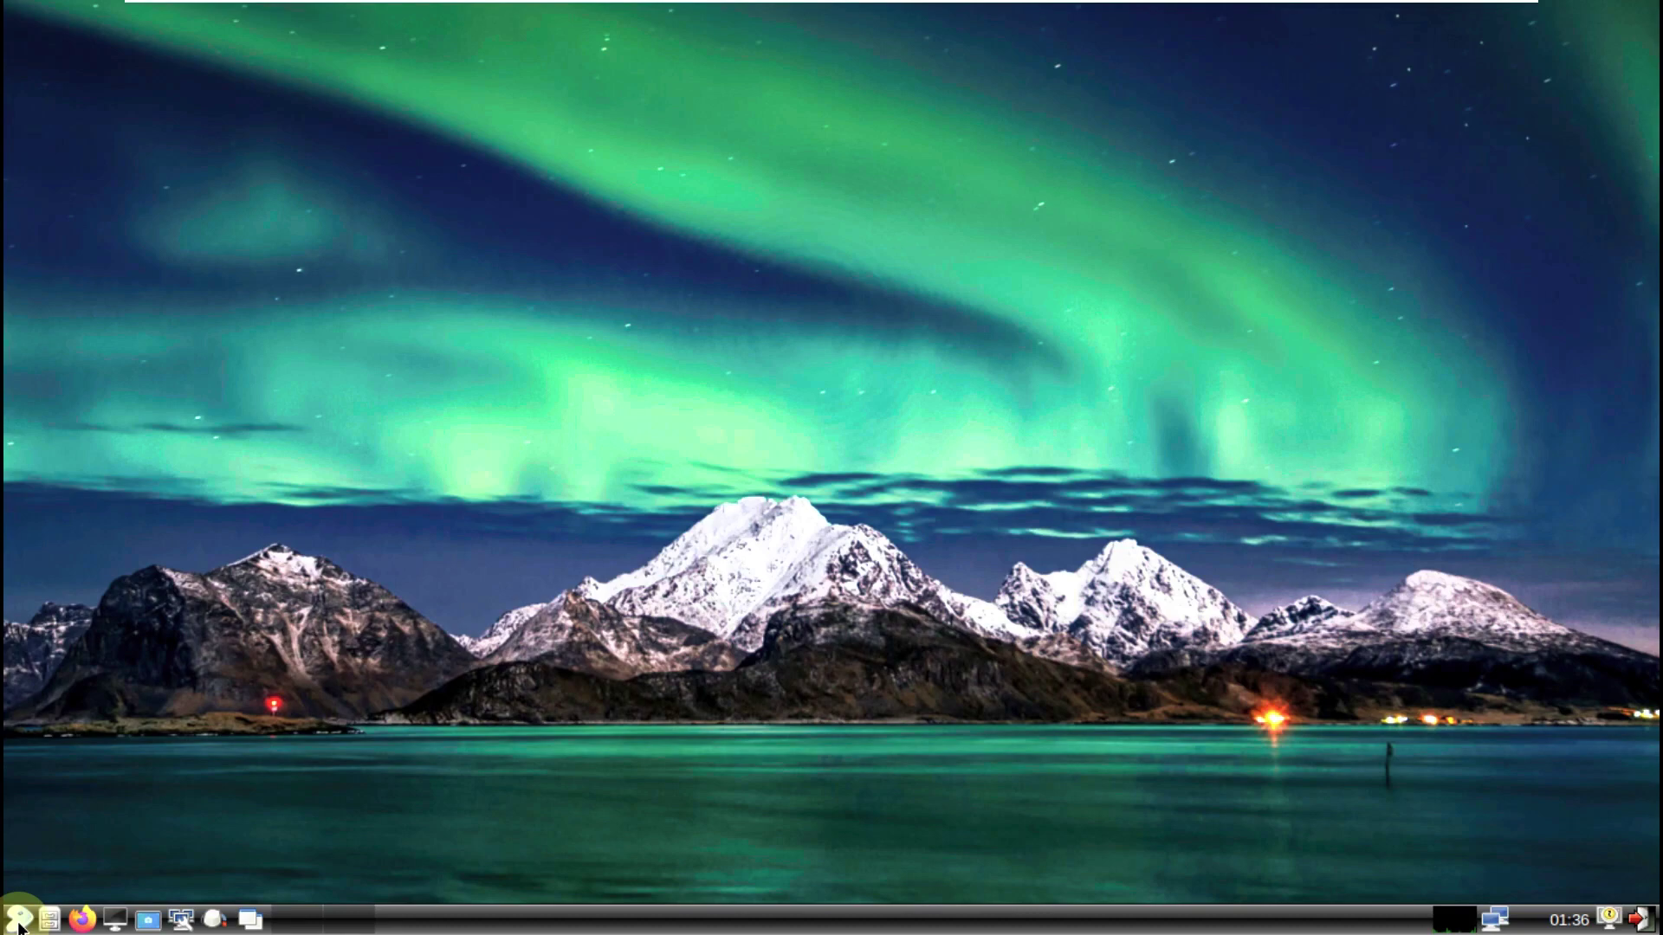
Step: Choose Logout from the start menu and pick Shutdown in the logout dialog
{"action": "left_click", "coordinate": [19, 925]}
{"action": "left_click", "coordinate": [79, 885]}
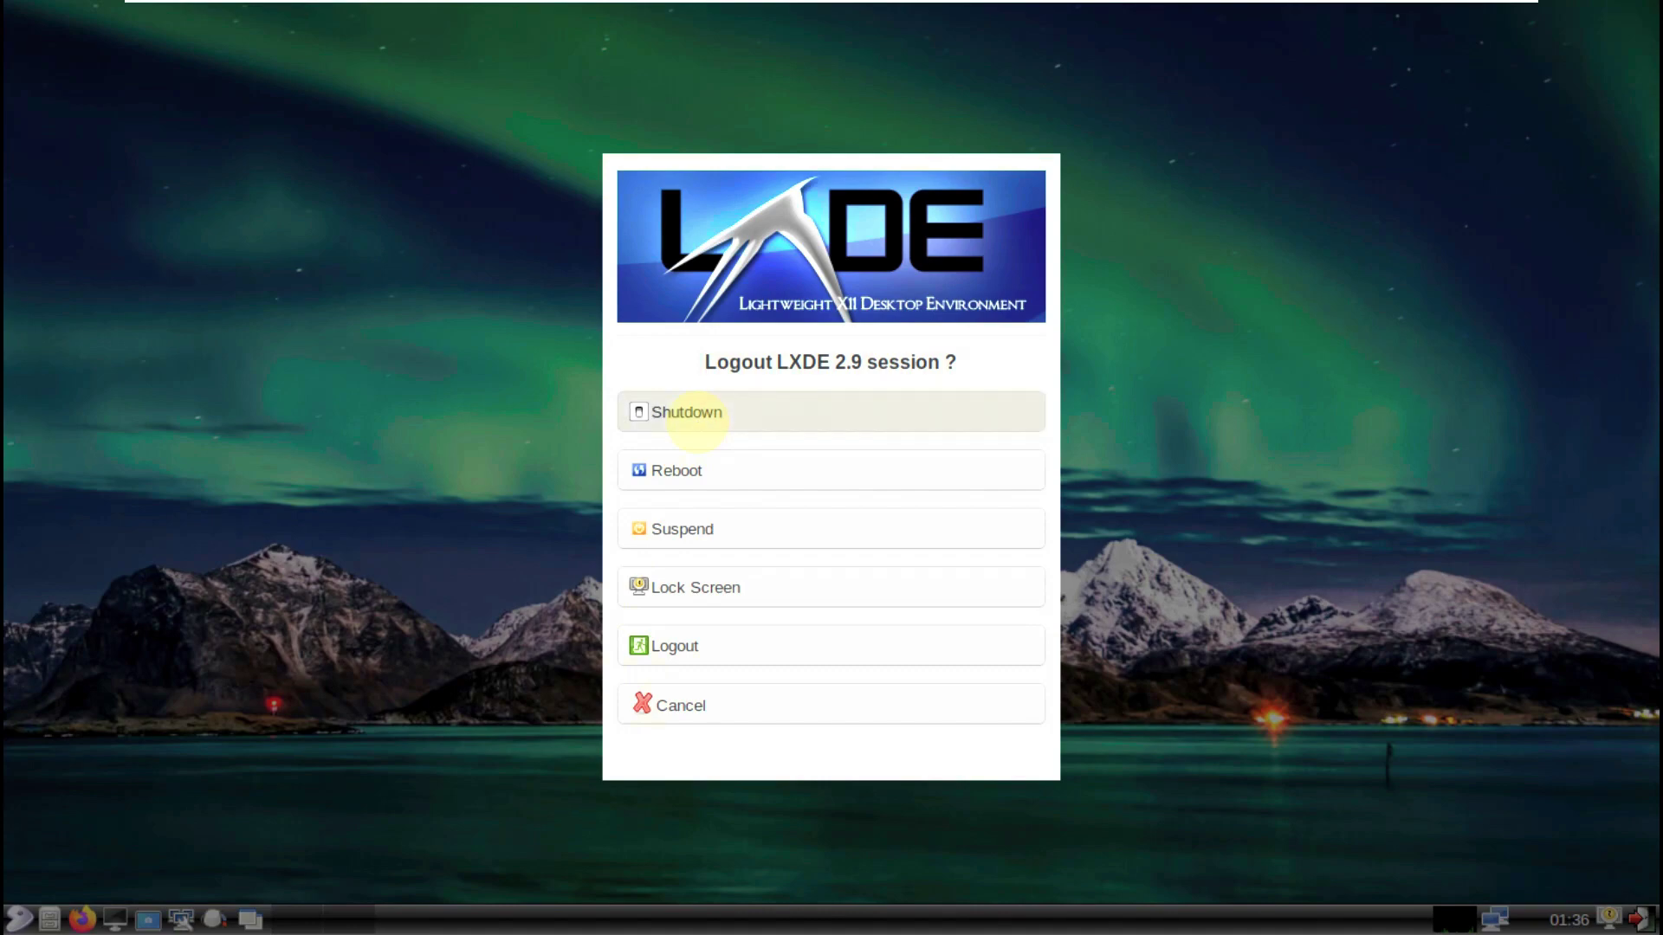
{"action": "left_click", "coordinate": [697, 419]}
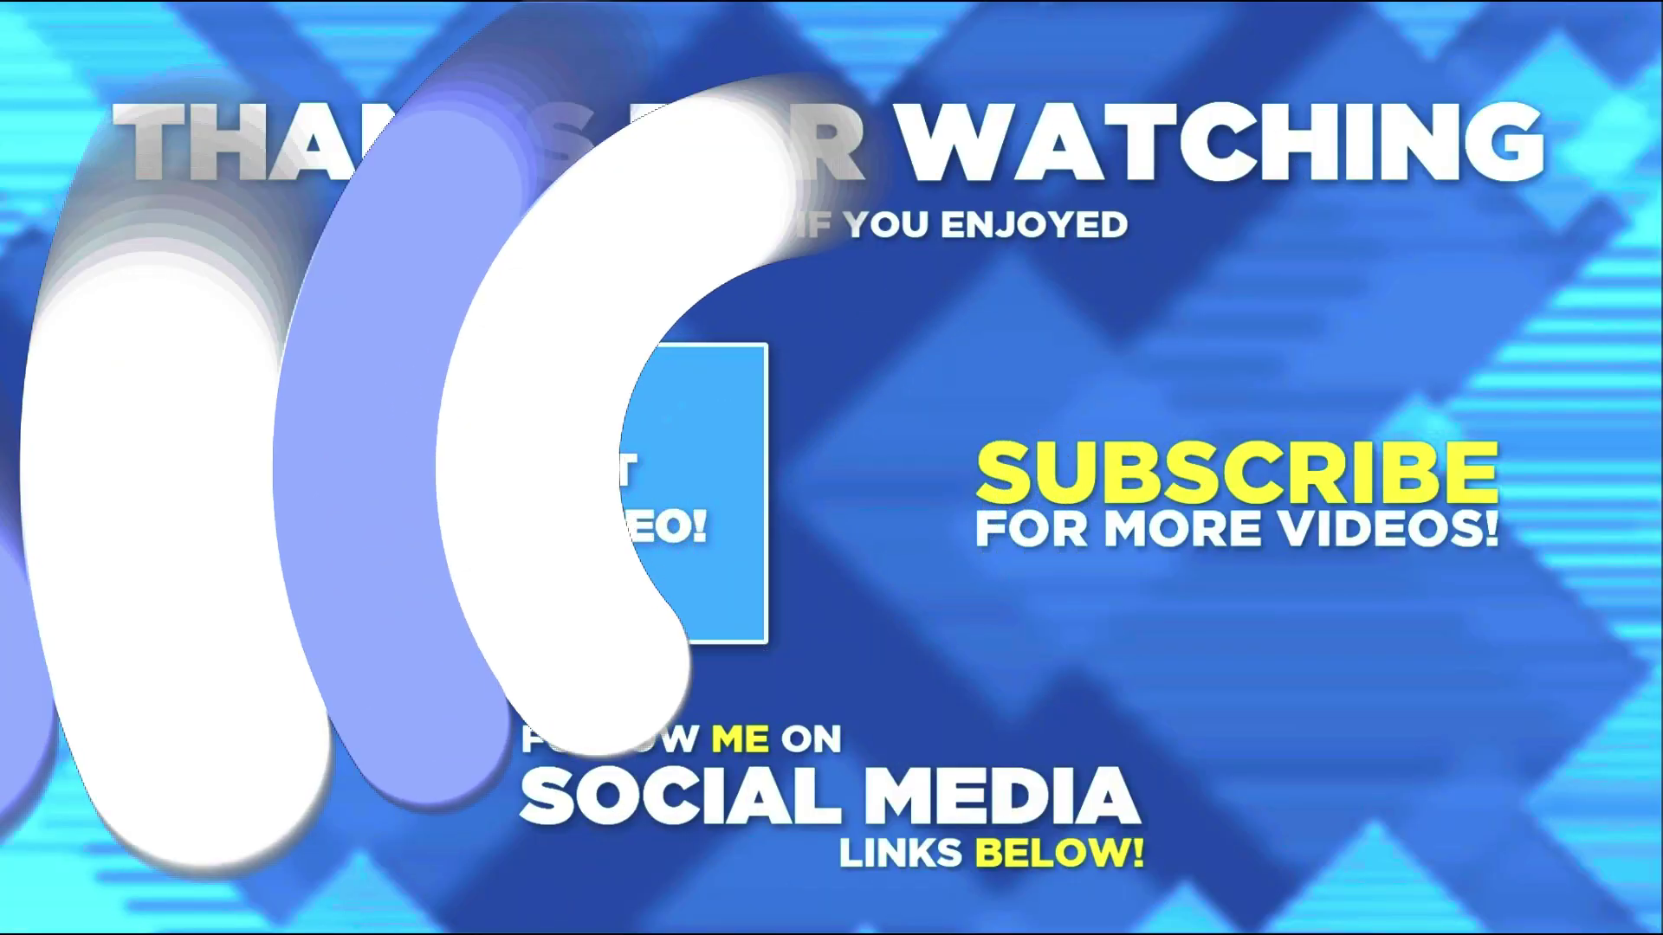